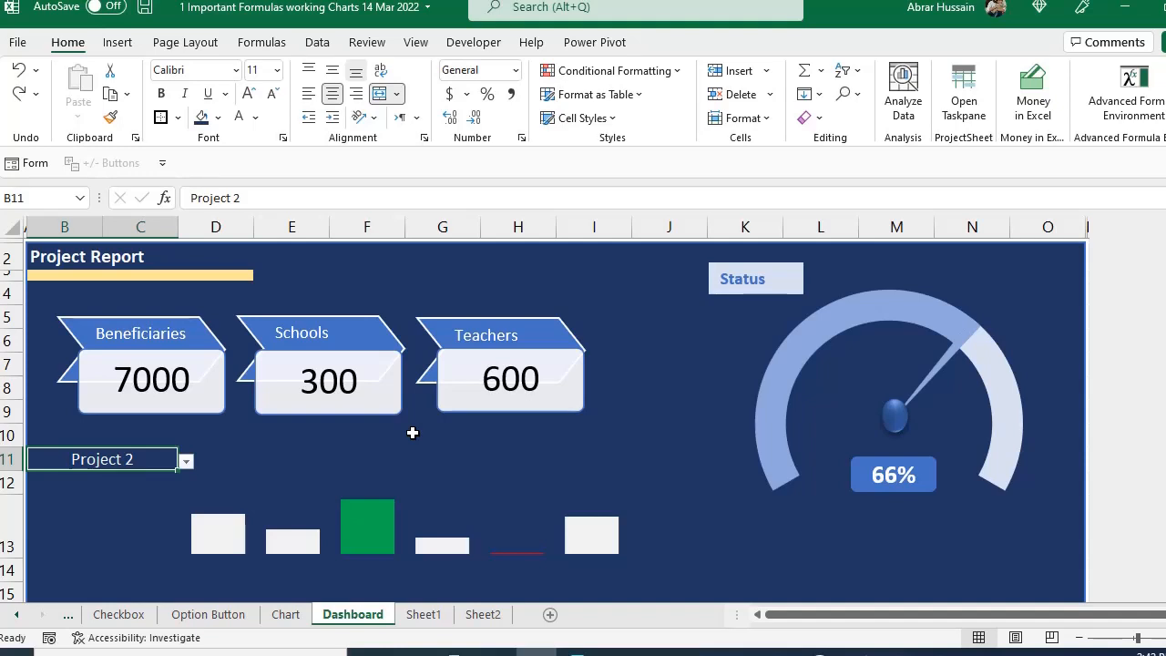
Step: Switch the project selector in B11 to Project 1, Project 2 and Project 3 in turn
click(136, 332)
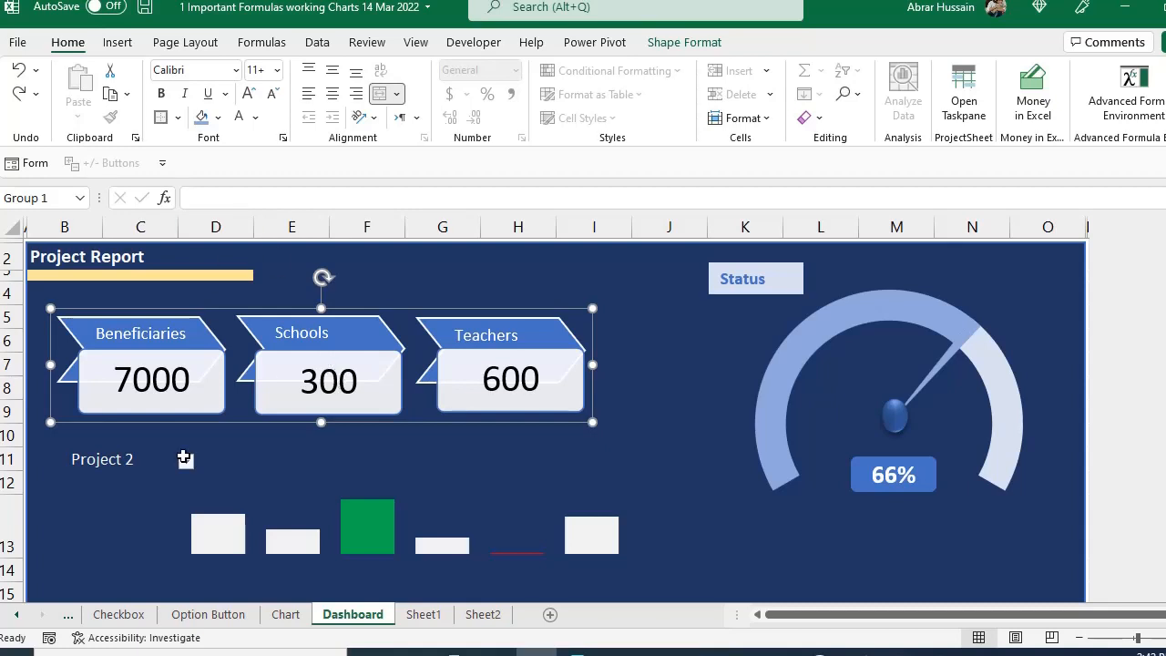
scroll(186, 461, down, 1)
click(186, 418)
click(115, 452)
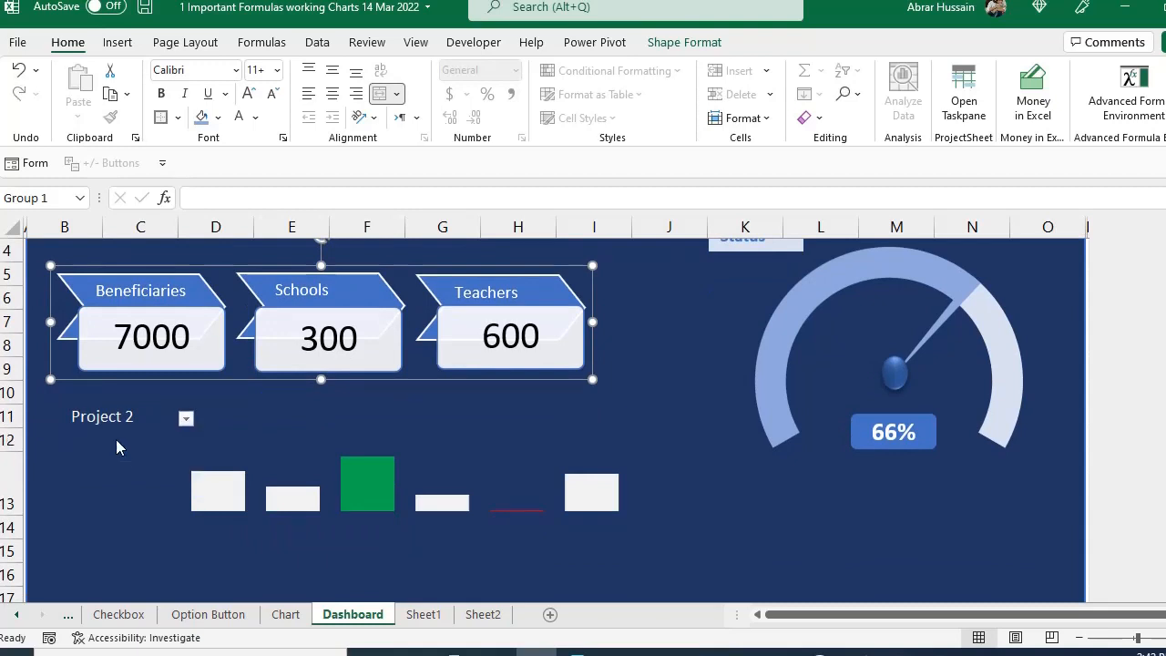
click(184, 419)
click(130, 438)
click(182, 419)
click(186, 420)
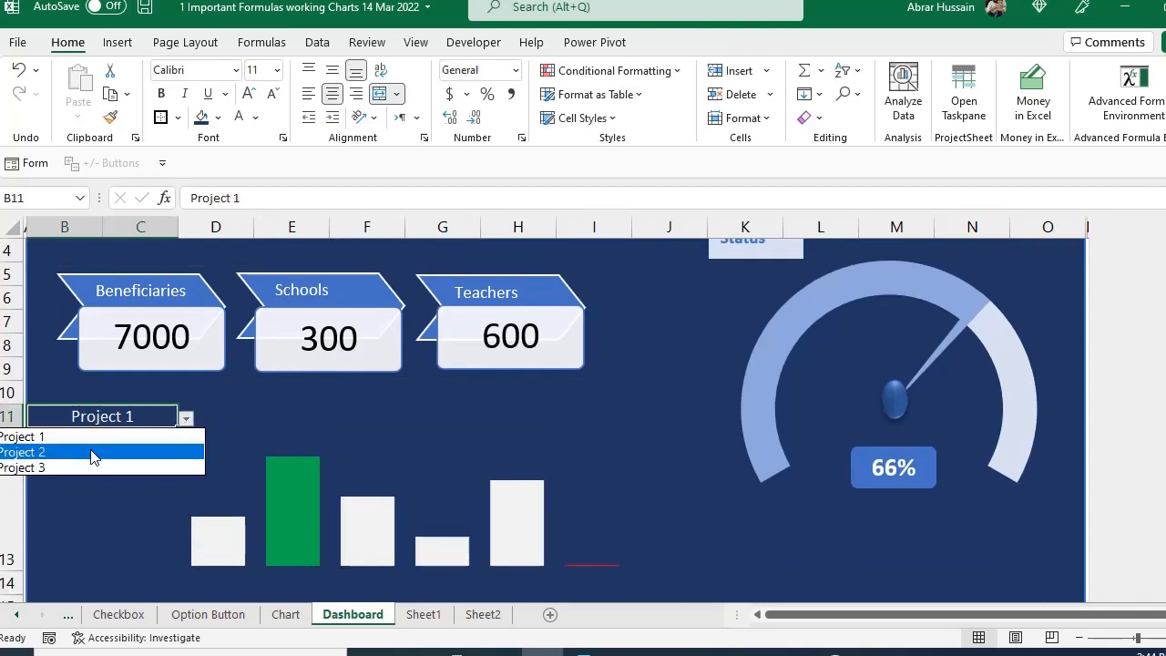
click(94, 452)
click(186, 418)
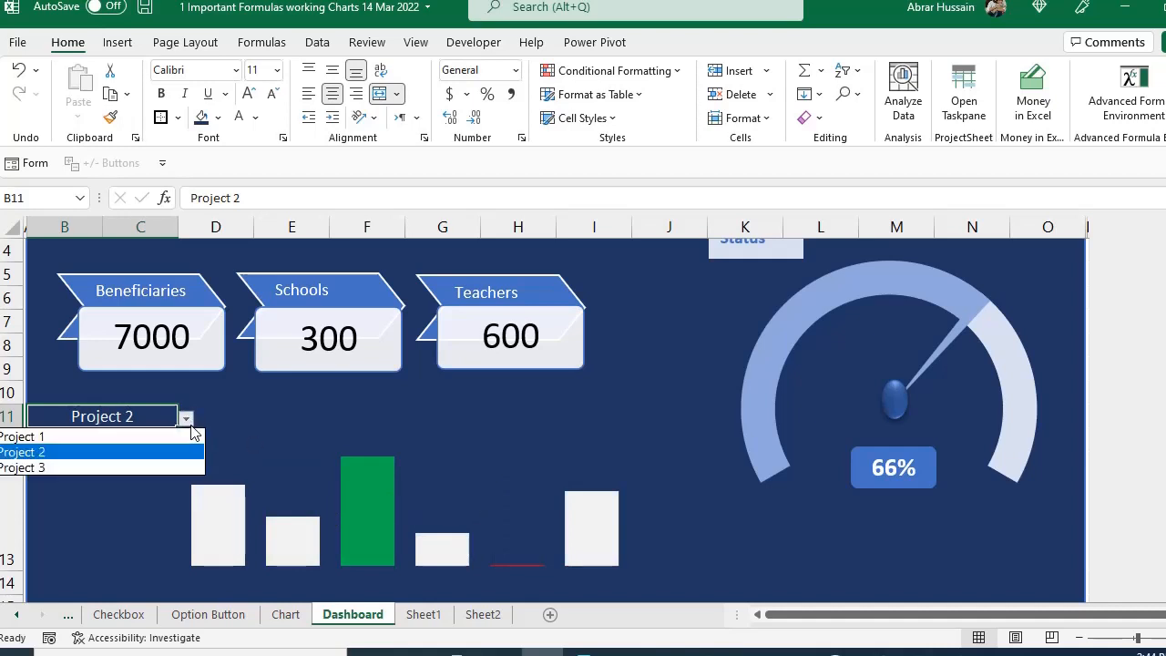
click(117, 466)
click(267, 505)
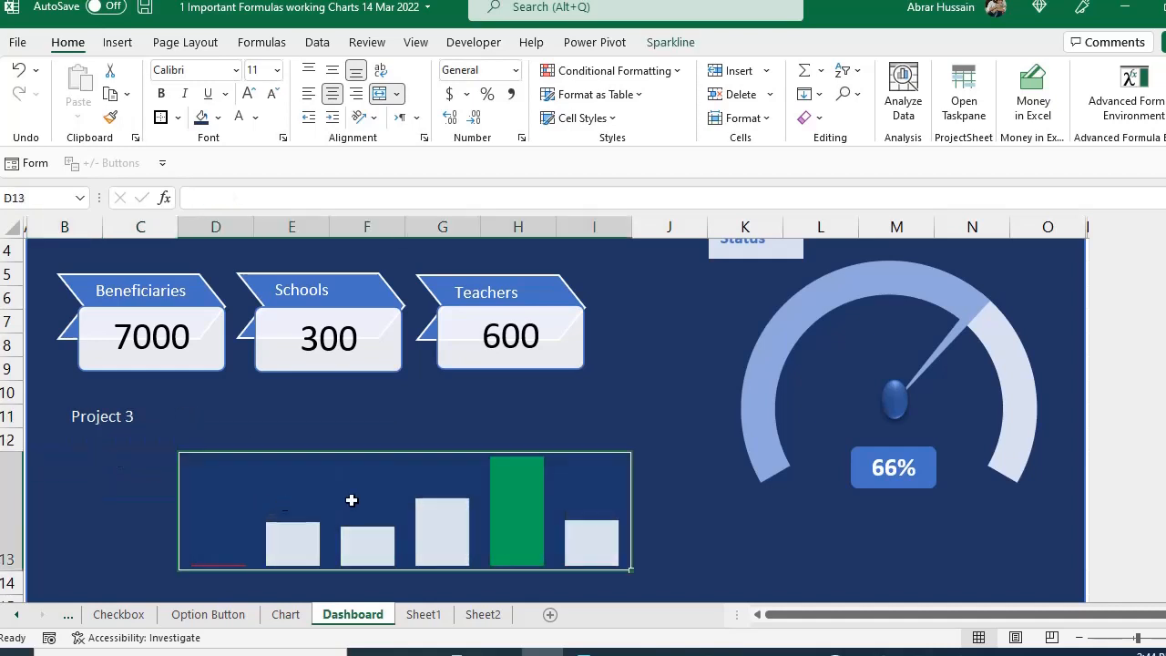
Step: Reduce the height of row 13, which holds the column sparkline
scroll(338, 489, down, 3)
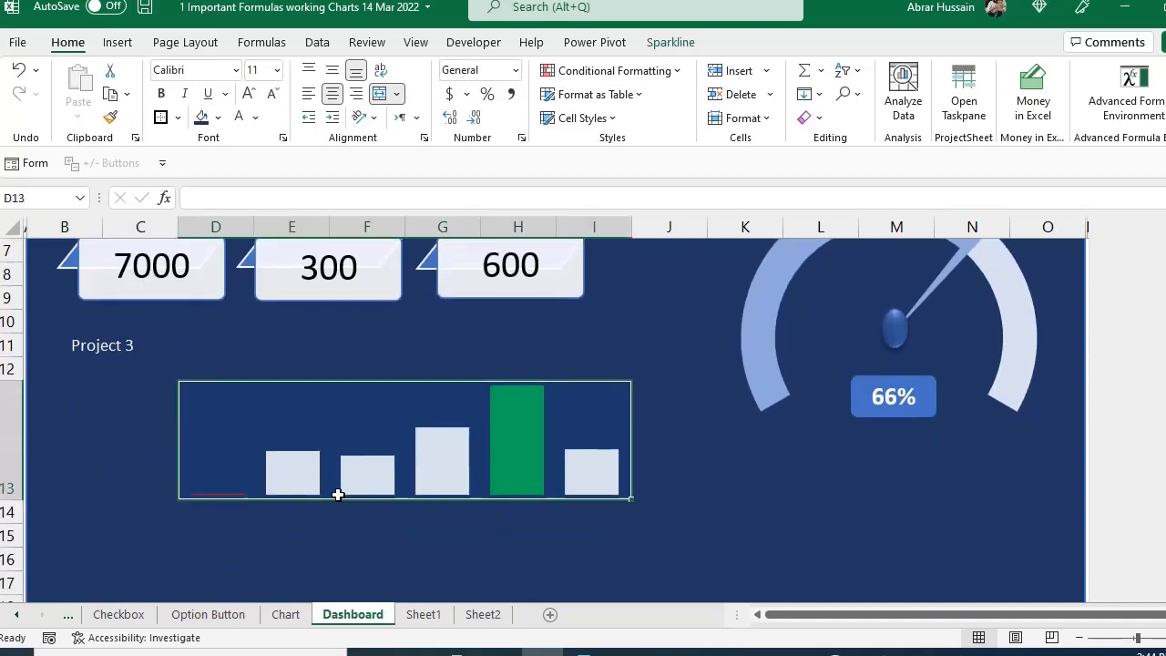
scroll(338, 489, up, 2)
drag(2, 502, 3, 462)
Step: Set the project selector in B11 to Project 2
click(109, 344)
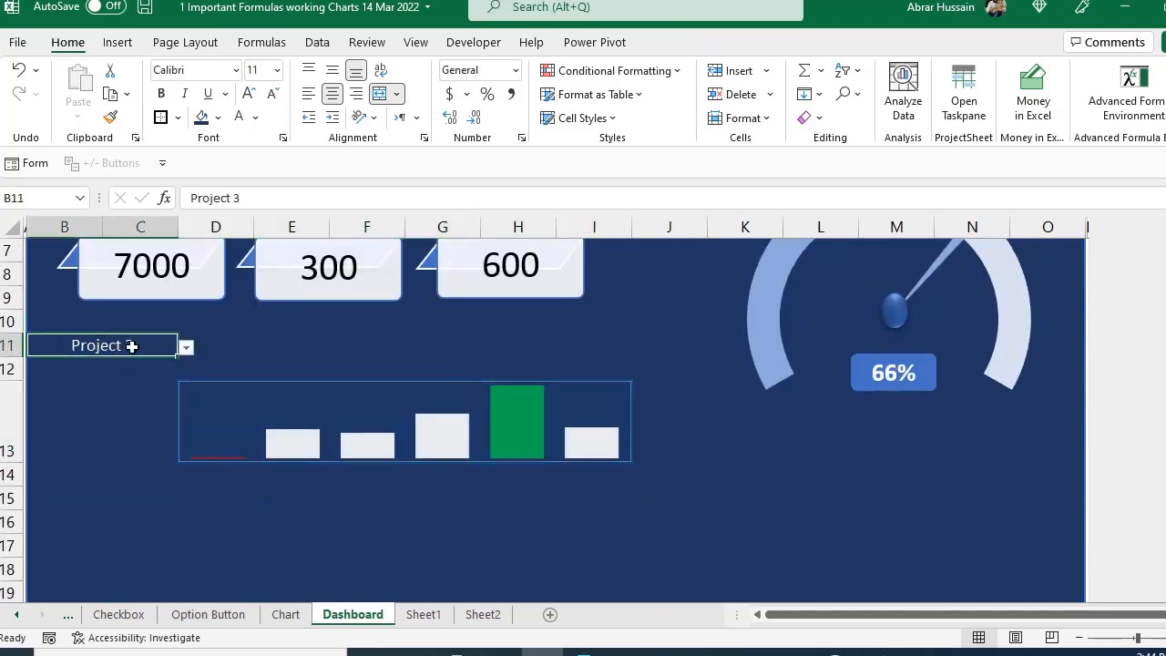
click(186, 347)
click(136, 381)
scroll(419, 447, up, 2)
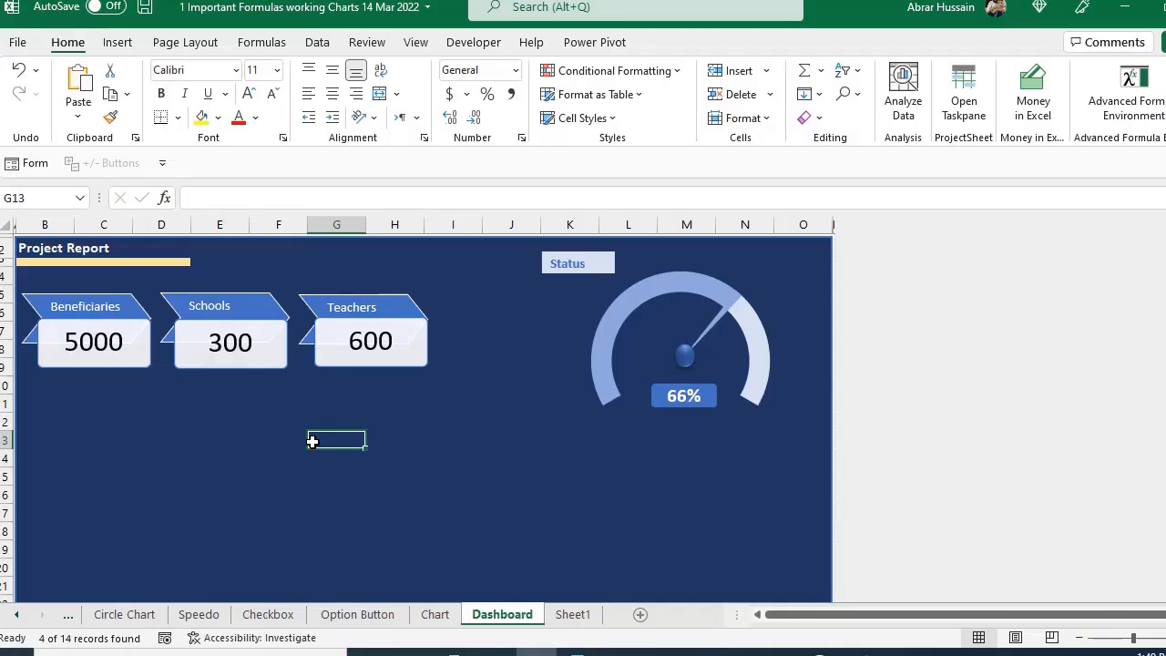
Step: Shift the grouped Beneficiaries, Schools and Teachers cards slightly to the right on the dashboard
click(82, 299)
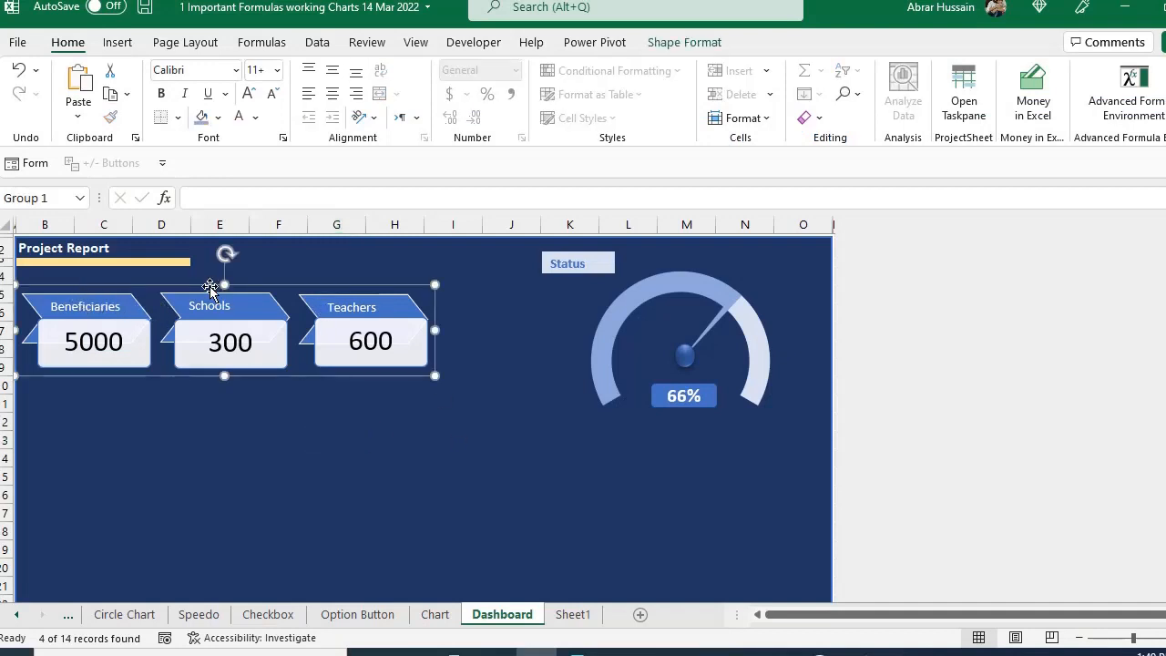
drag(211, 288, 231, 287)
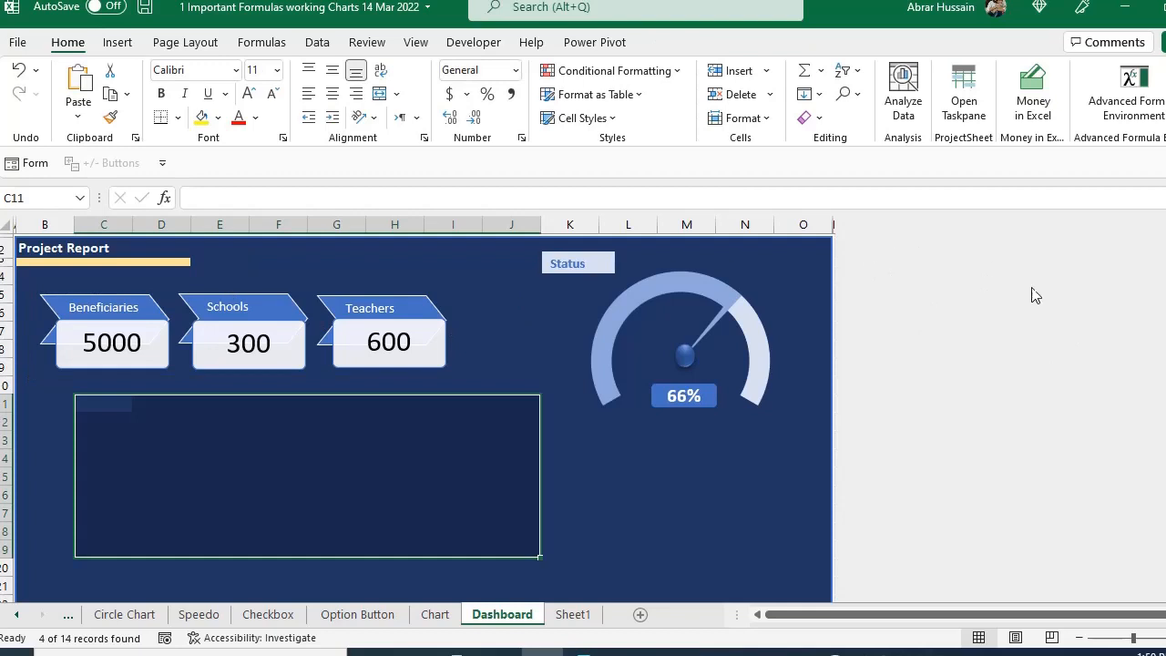
Step: Examine the dashboard's blue background area, its outer border and the hidden rows and columns around it
scroll(104, 540, down, 5)
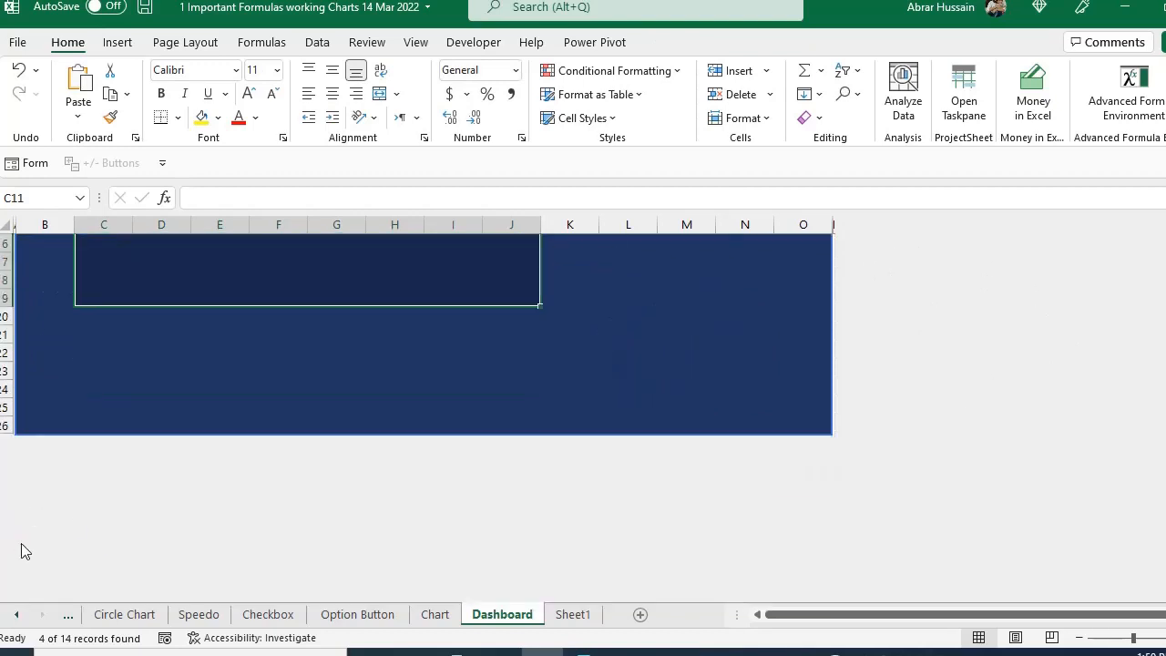
scroll(40, 429, up, 5)
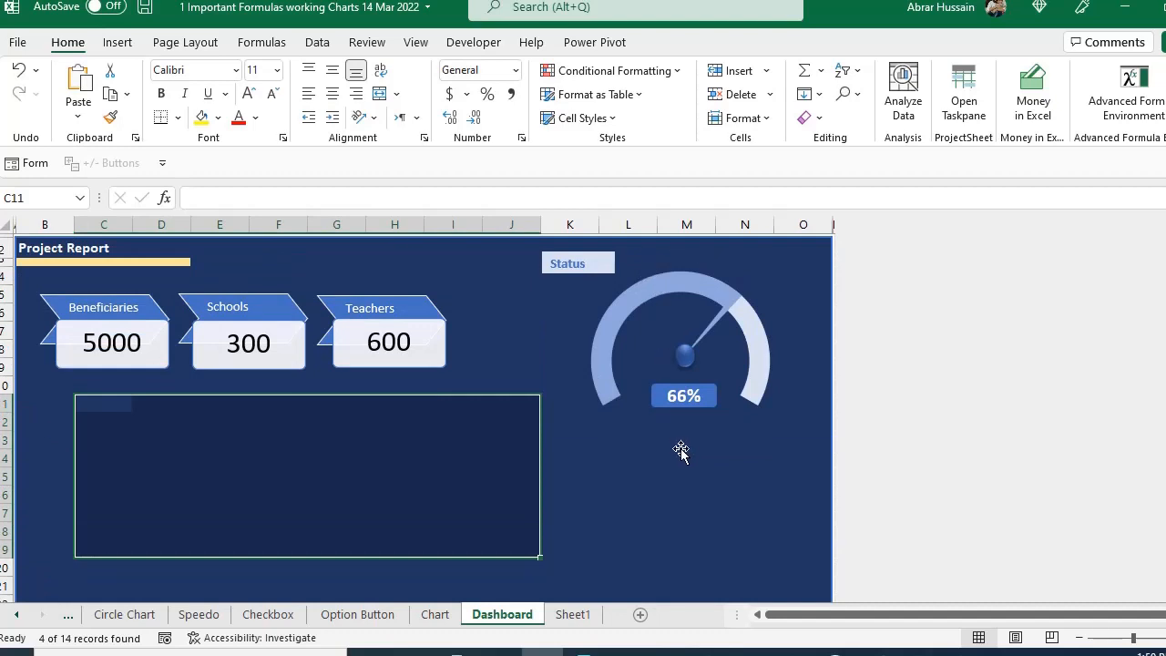
mouse_move(681, 448)
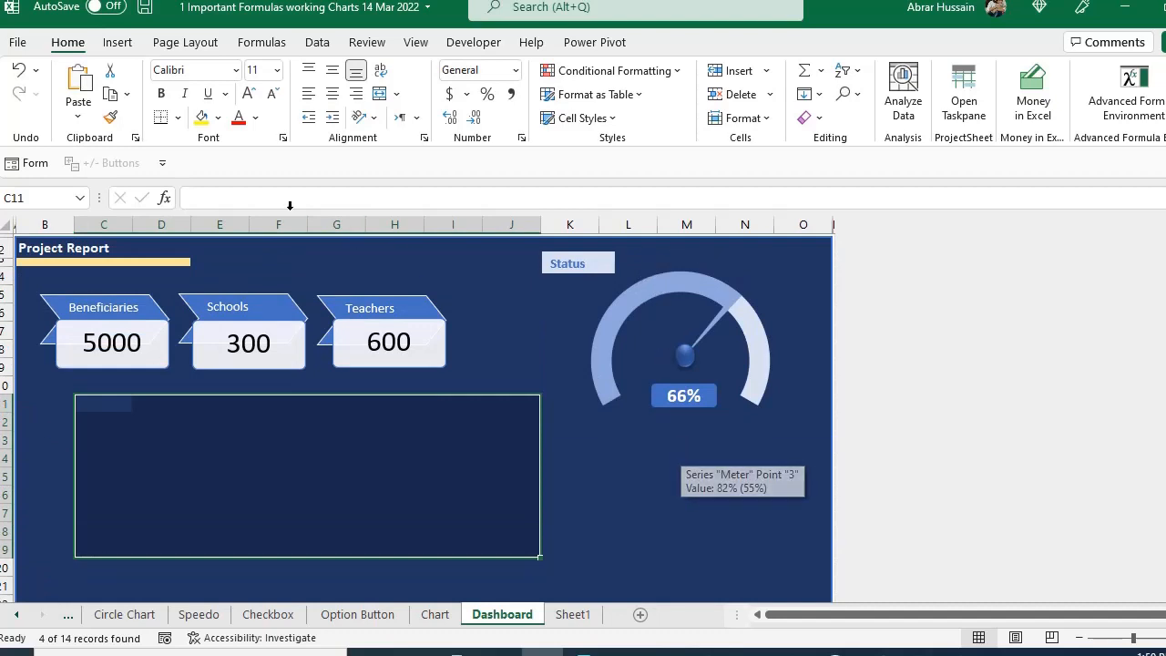
scroll(555, 359, down, 3)
scroll(556, 359, up, 3)
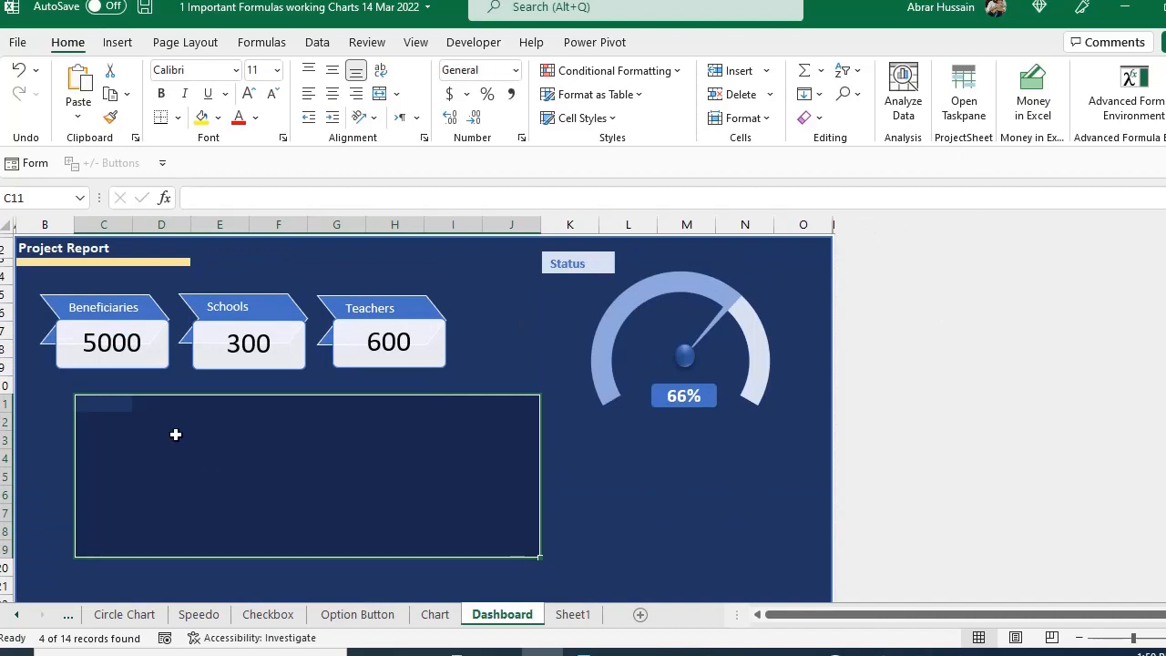
scroll(233, 403, down, 6)
scroll(93, 387, up, 6)
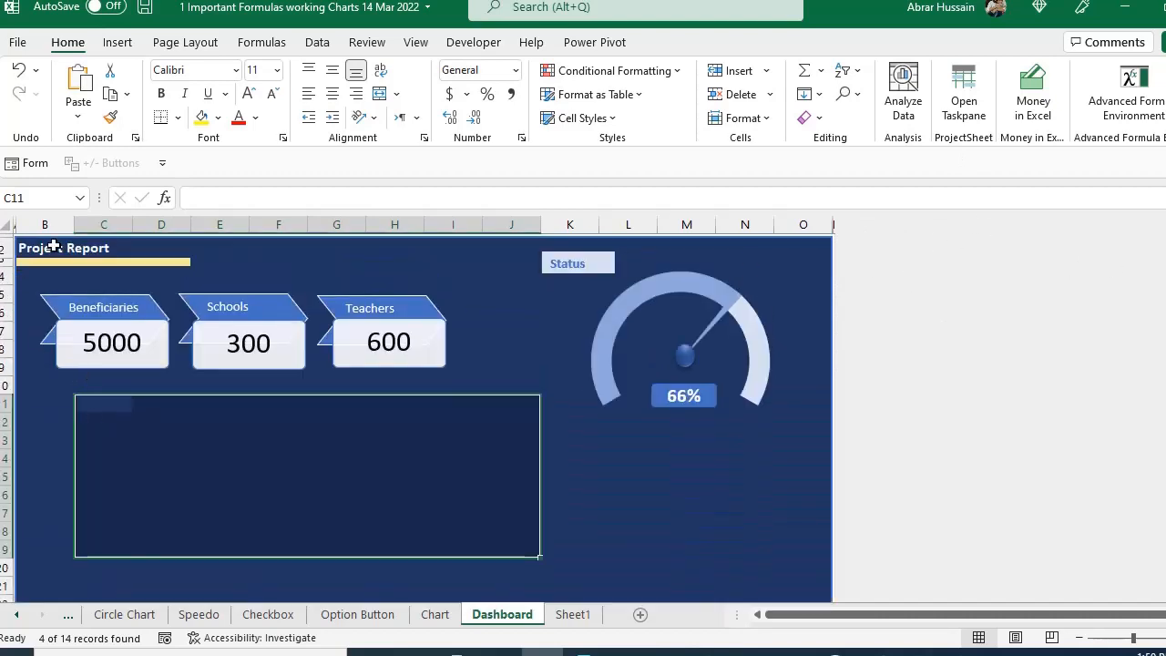
scroll(637, 342, down, 4)
scroll(636, 342, up, 3)
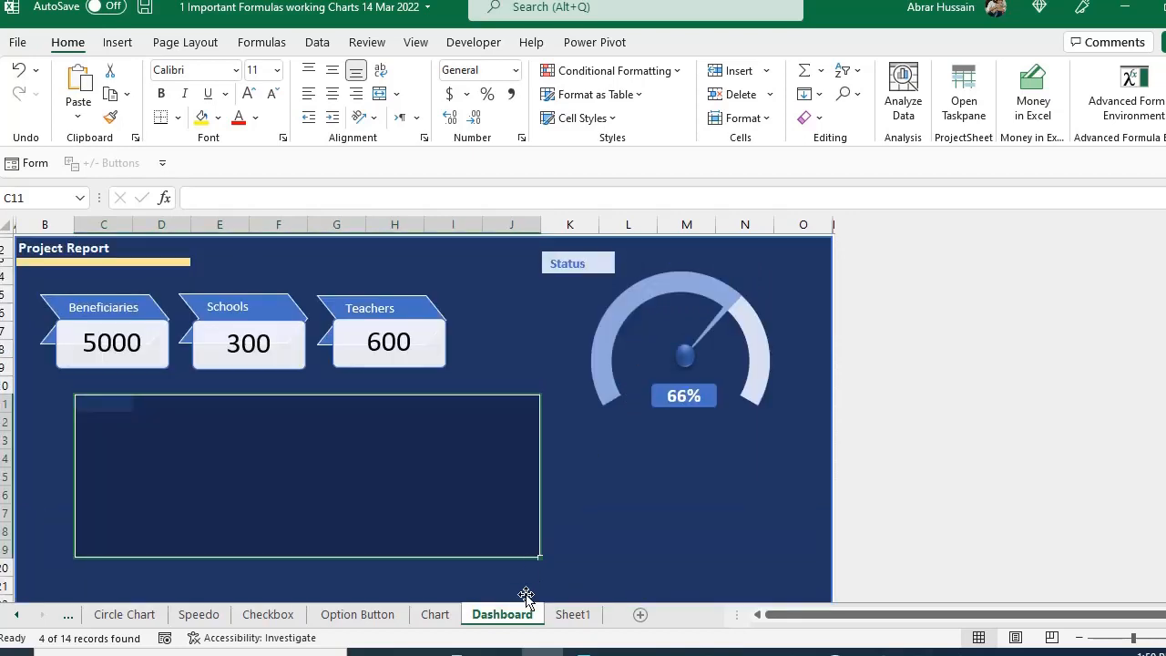
Step: Add a new worksheet after Sheet1 and apply thick outside borders to the range A1:N20
click(573, 616)
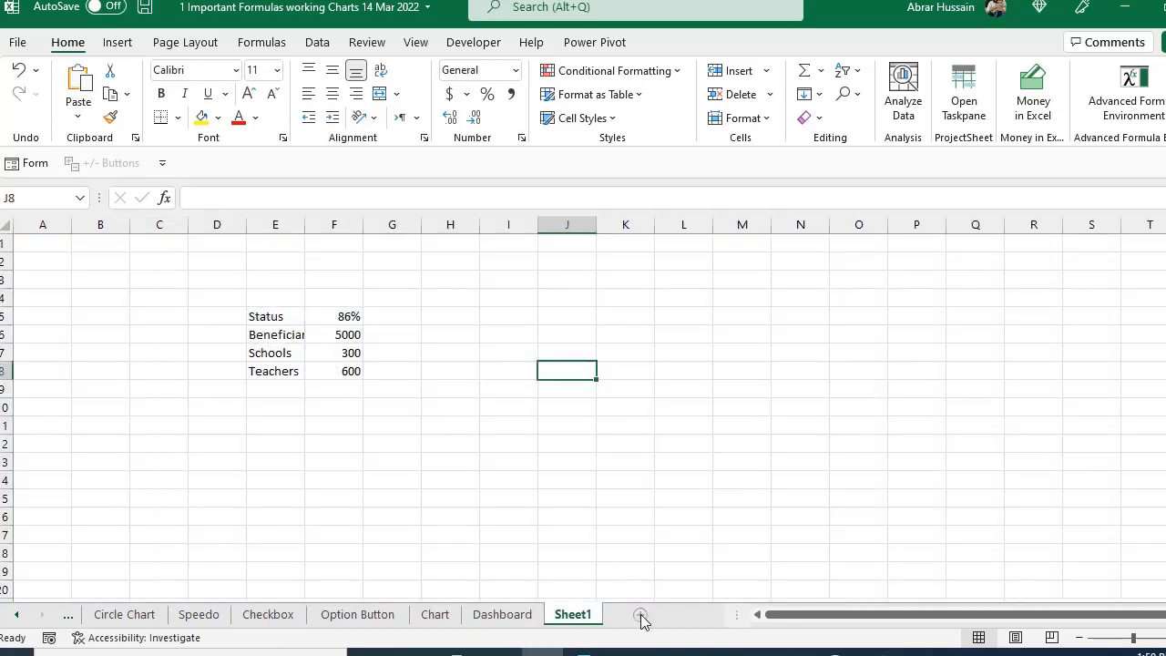
click(639, 614)
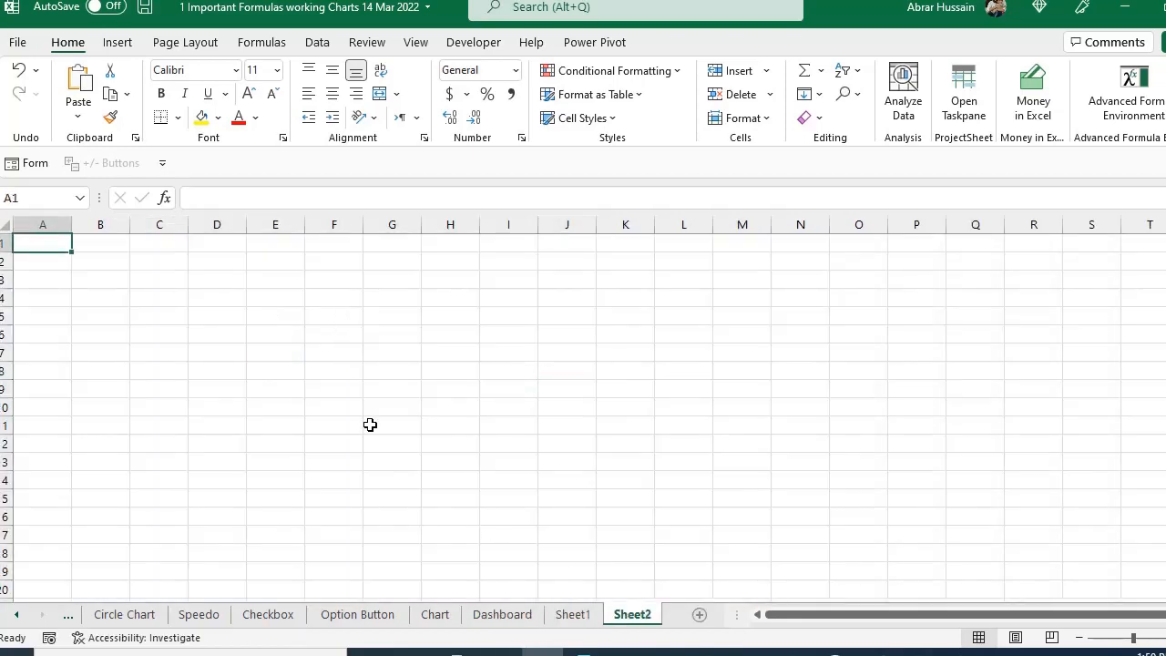
click(46, 225)
click(43, 245)
drag(43, 245, 851, 587)
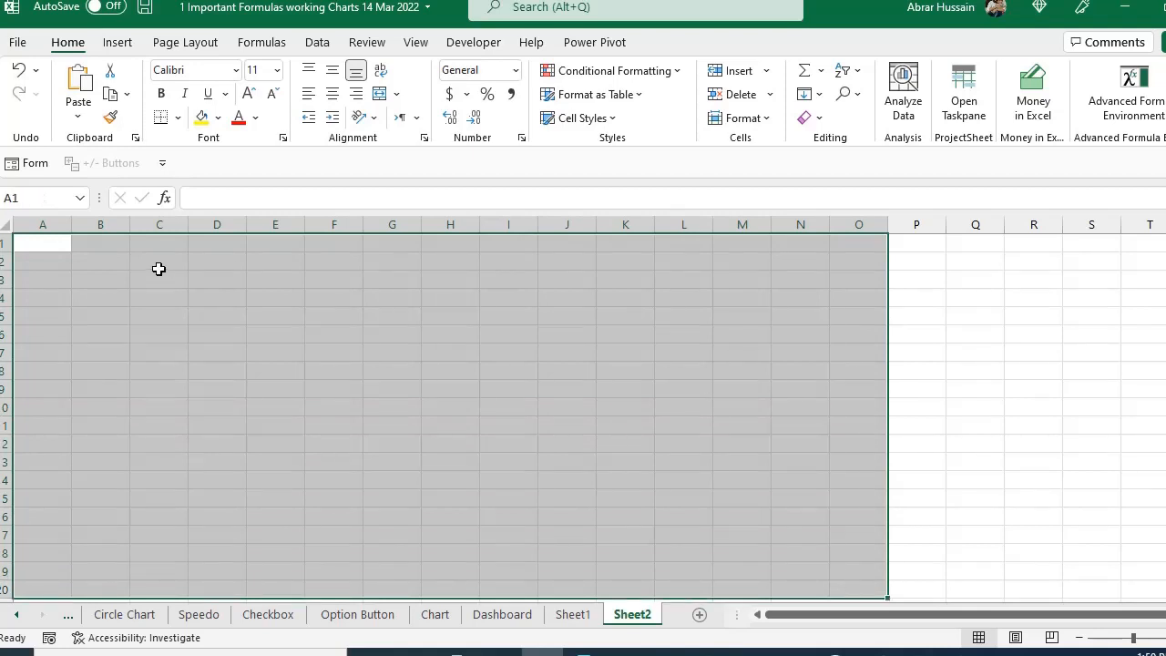
scroll(668, 326, down, 2)
scroll(668, 326, up, 2)
drag(42, 244, 818, 589)
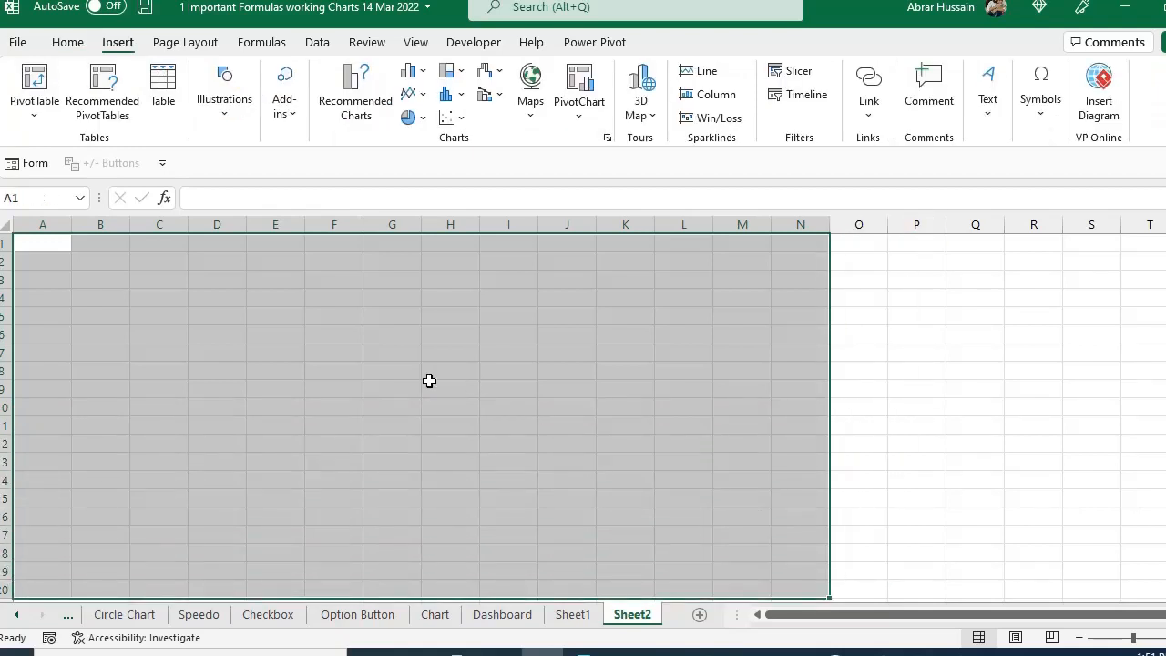
click(68, 43)
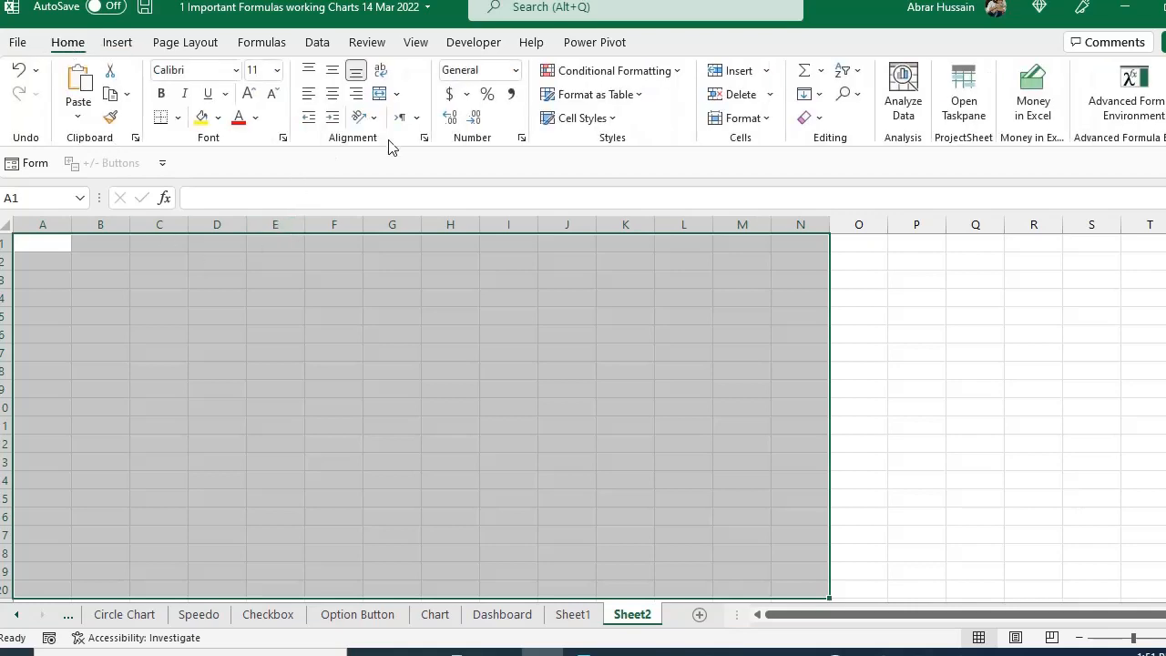
click(178, 118)
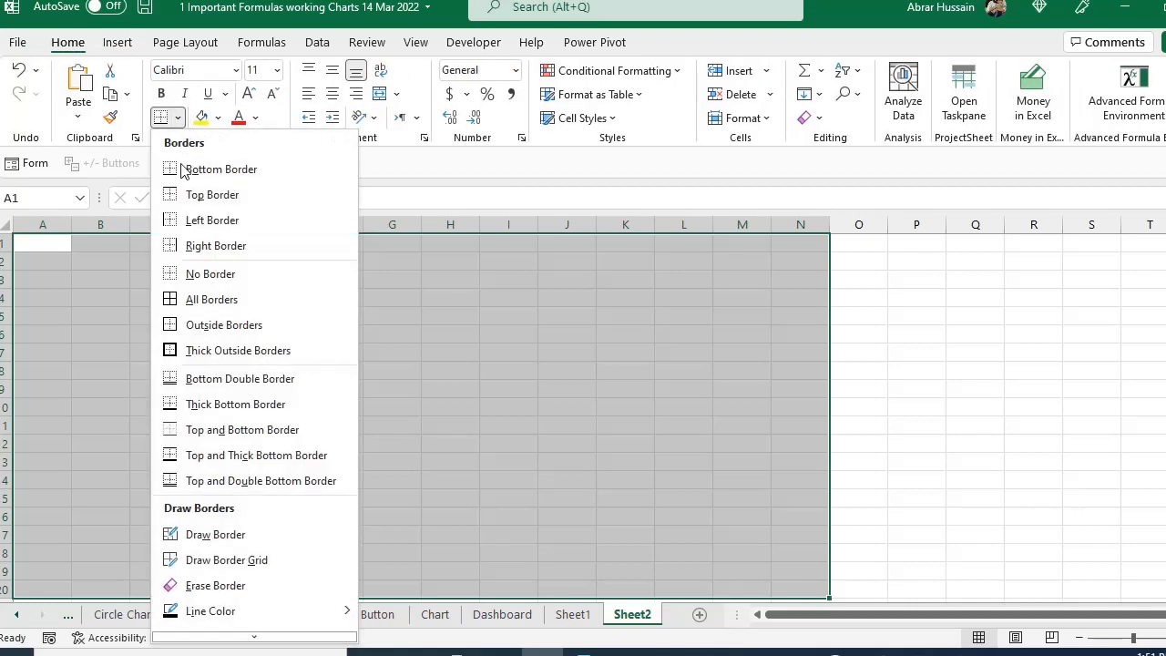
click(231, 356)
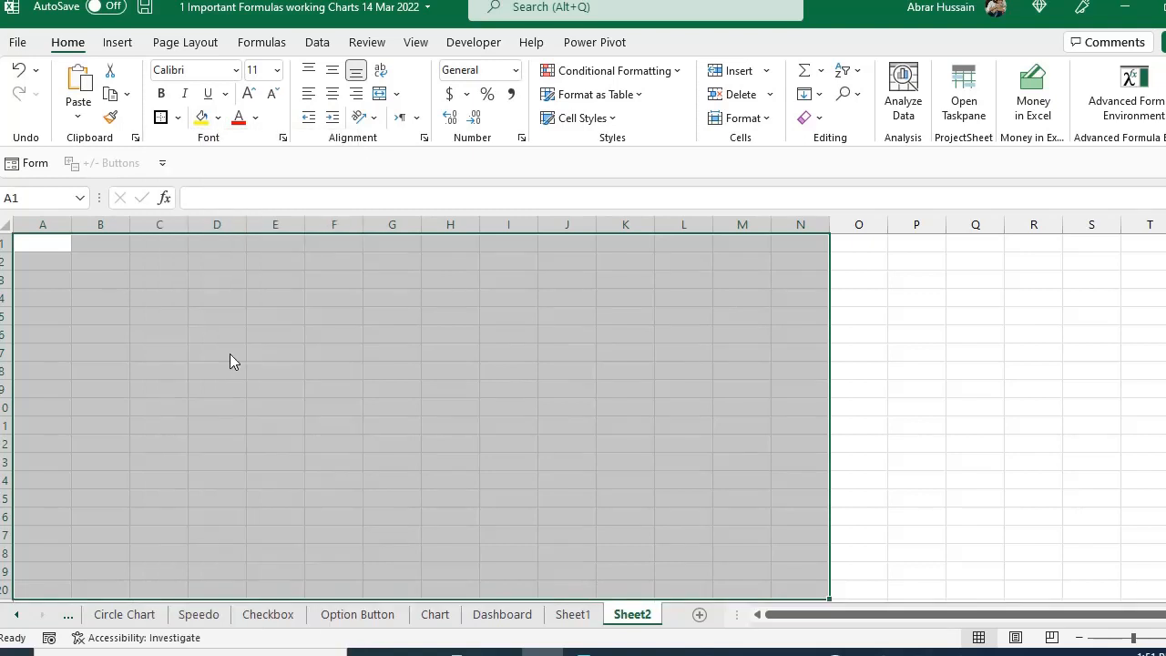
drag(975, 278, 975, 297)
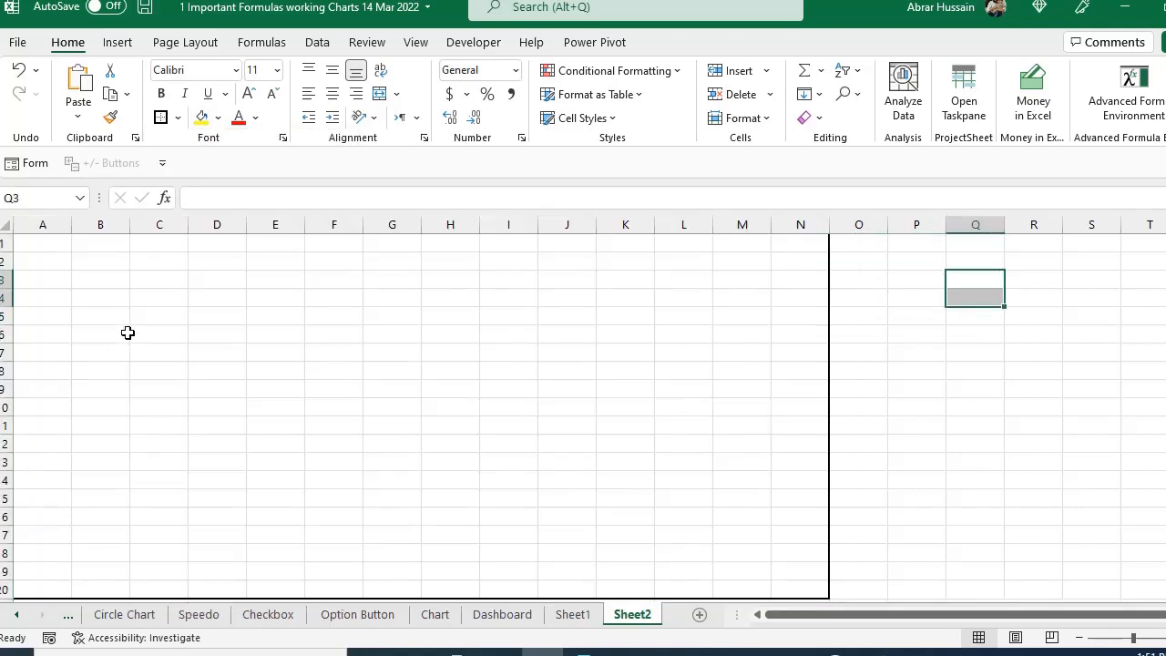
Step: Fill the bordered range A1:N20 with the darkest blue theme color
click(859, 225)
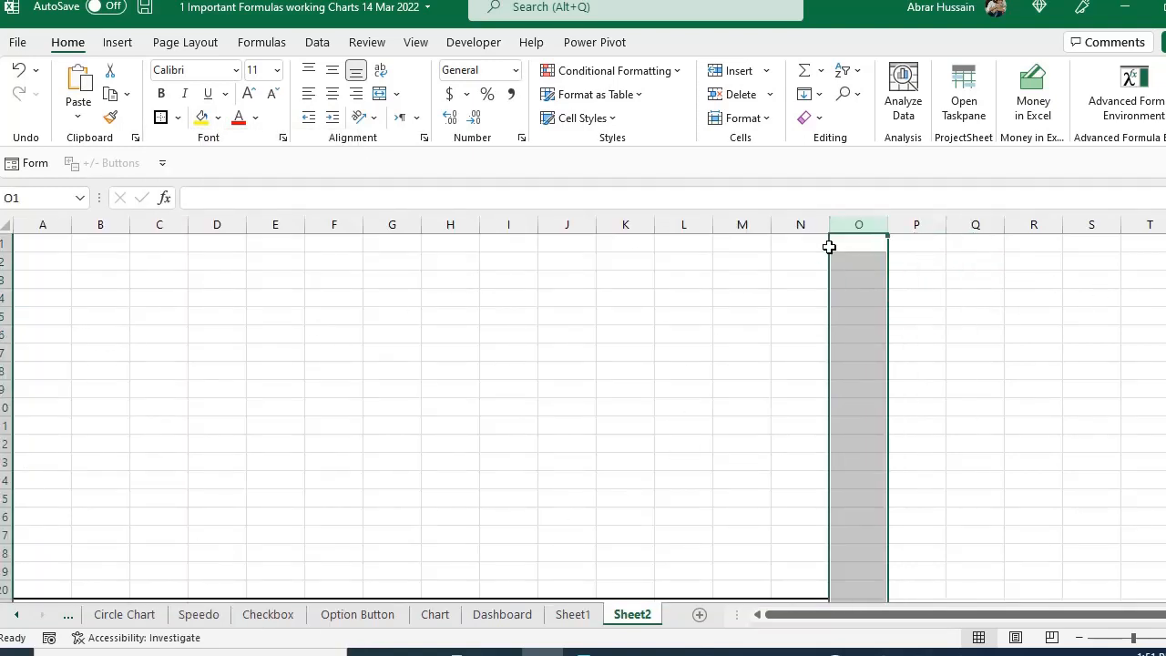
drag(793, 588, 29, 178)
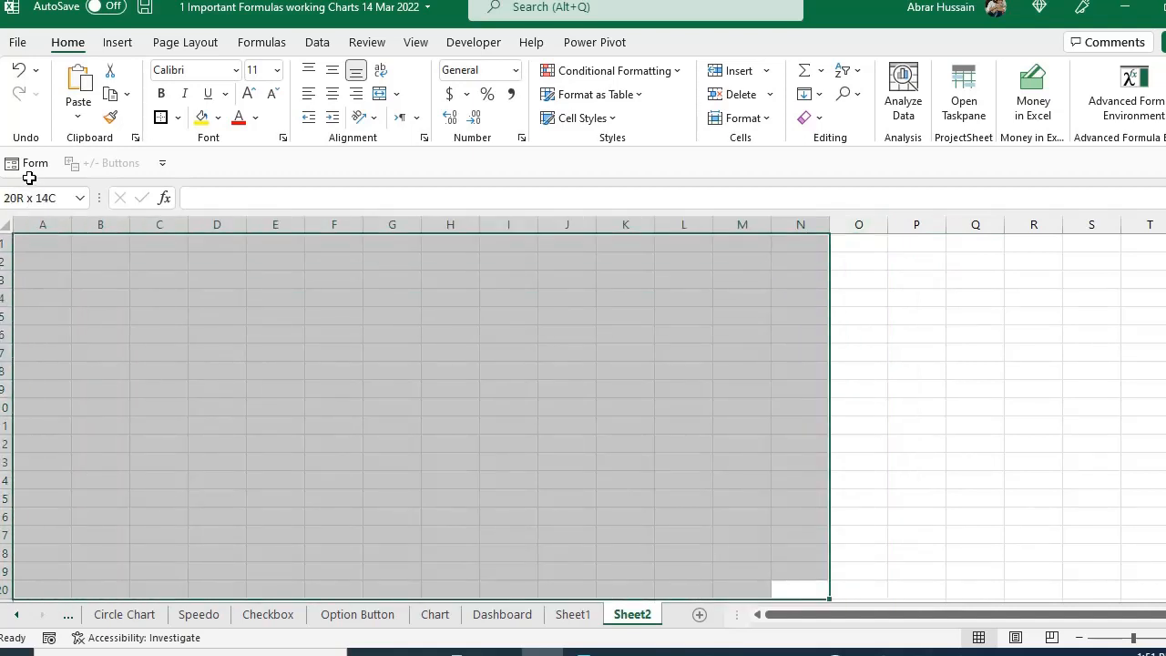
click(219, 118)
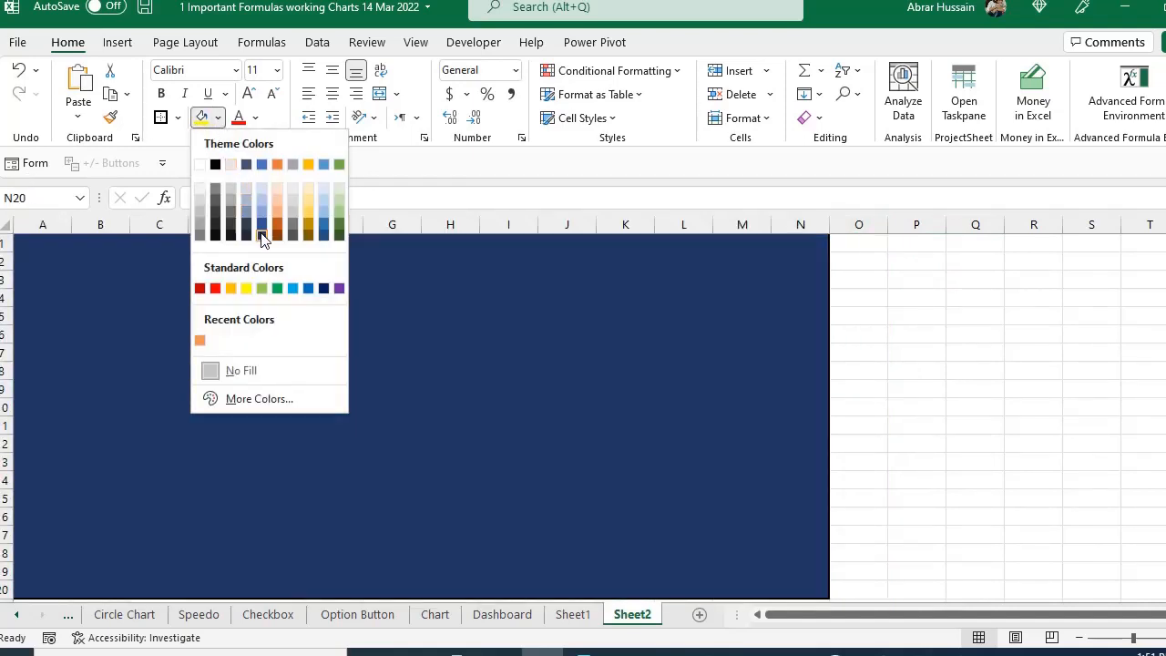
click(261, 234)
click(383, 331)
scroll(349, 341, down, 3)
scroll(349, 341, up, 3)
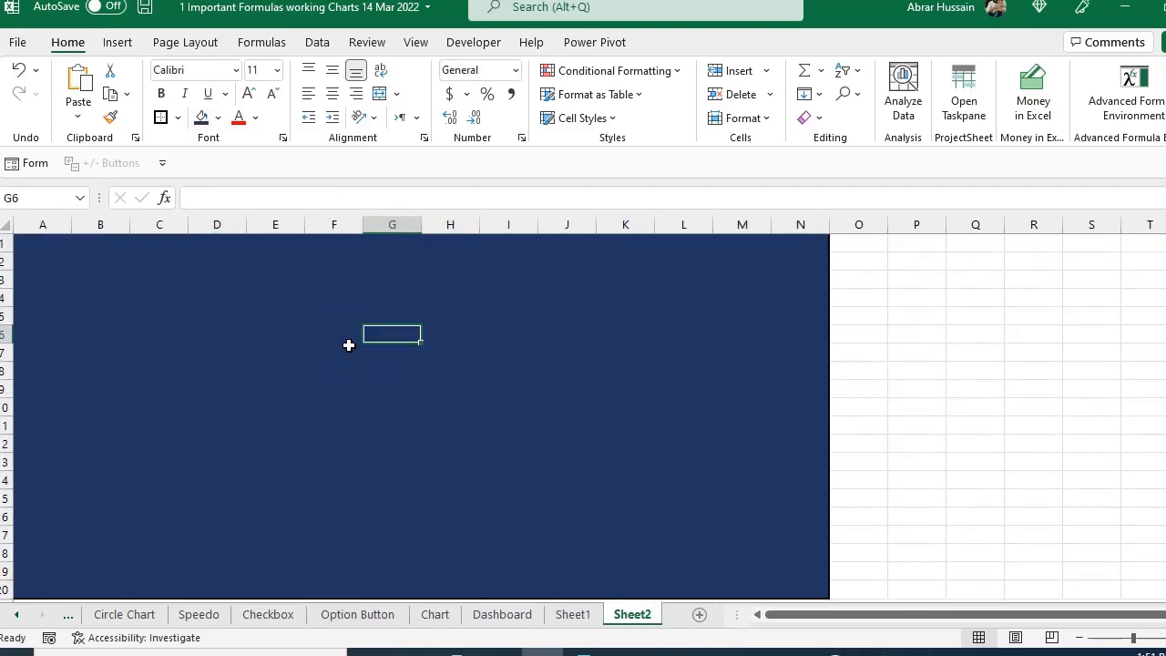
scroll(347, 344, down, 9)
click(228, 352)
scroll(255, 292, up, 9)
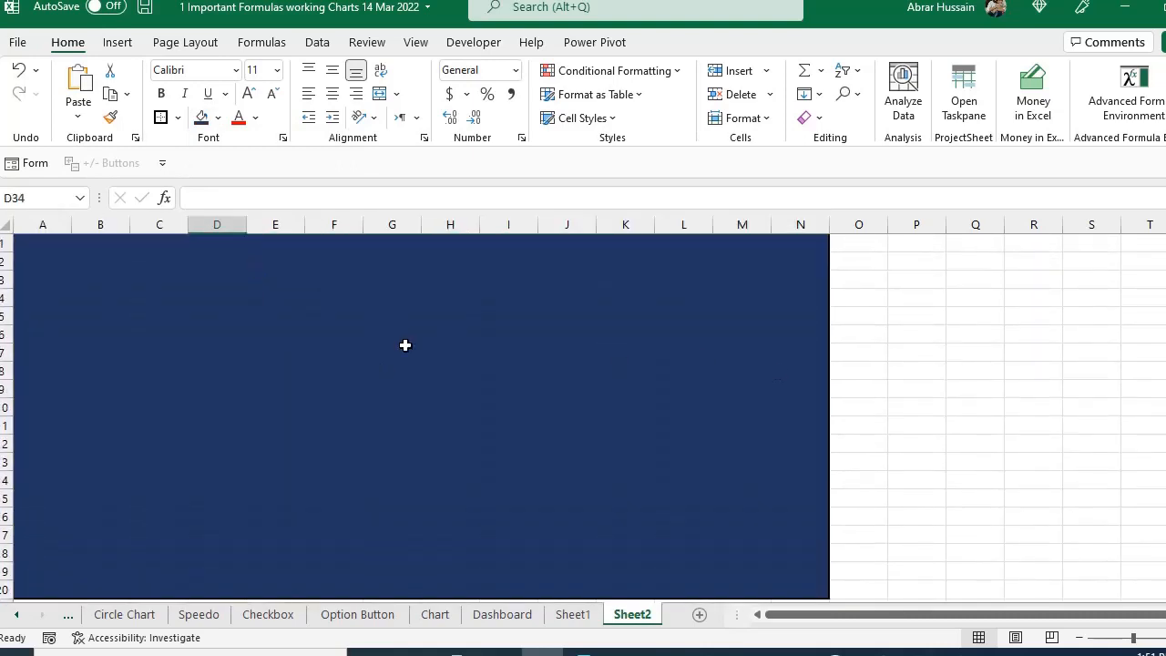
Step: Hide all columns from O to XFD, beyond the blue range
click(850, 224)
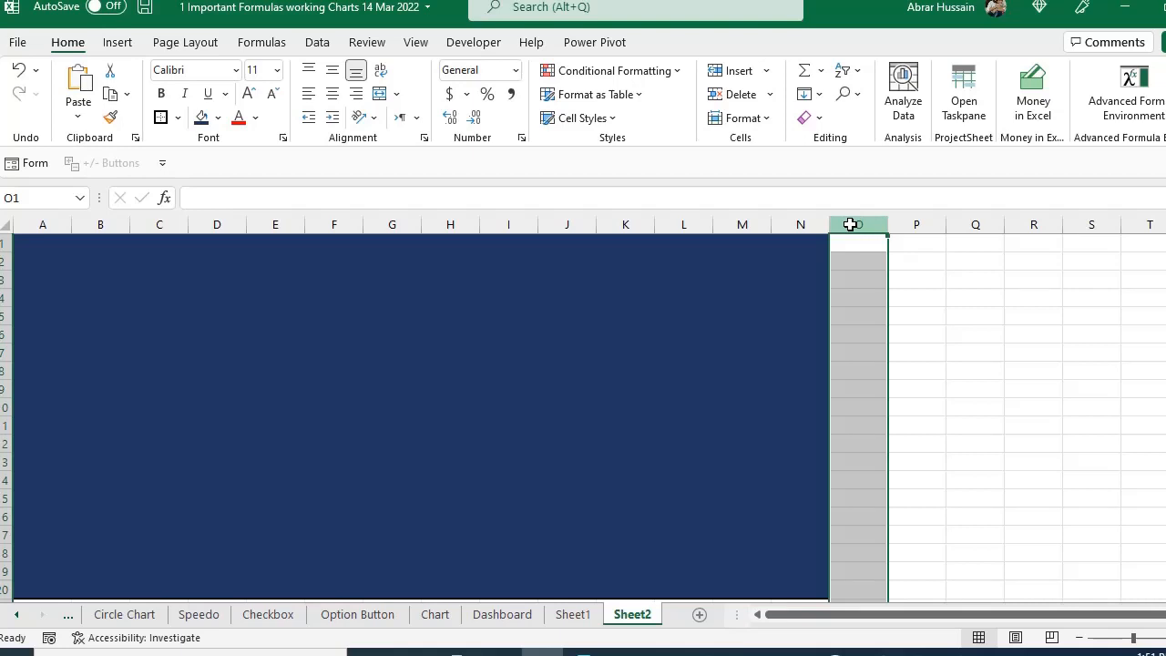
key(ctrl+shift+Right)
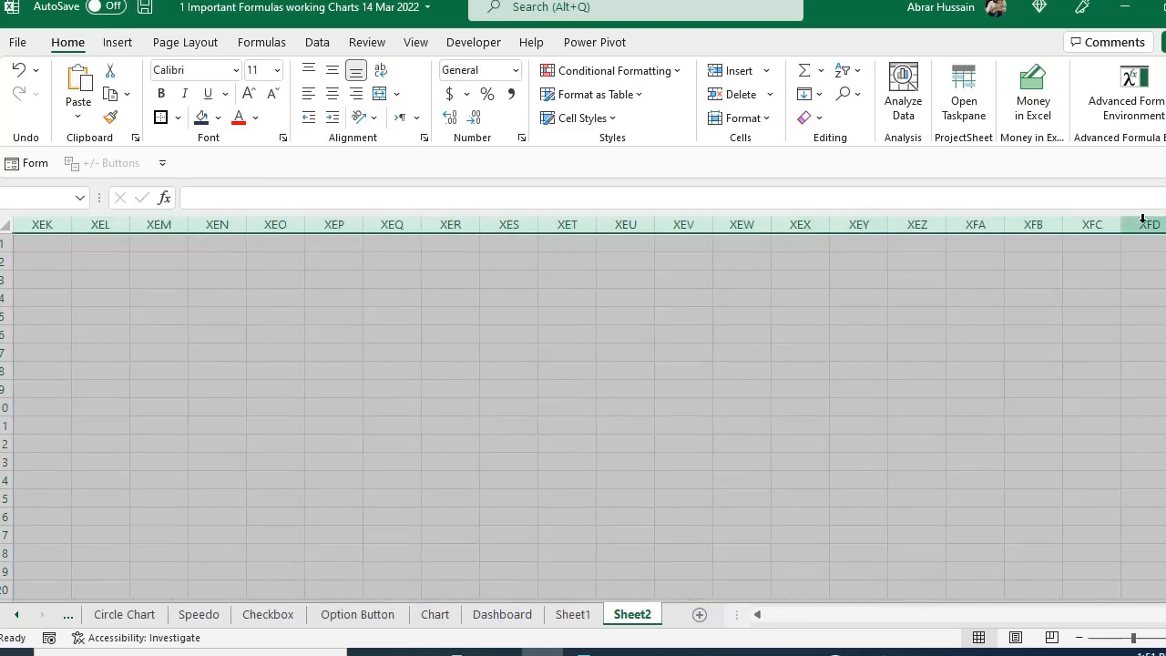
right_click(1030, 224)
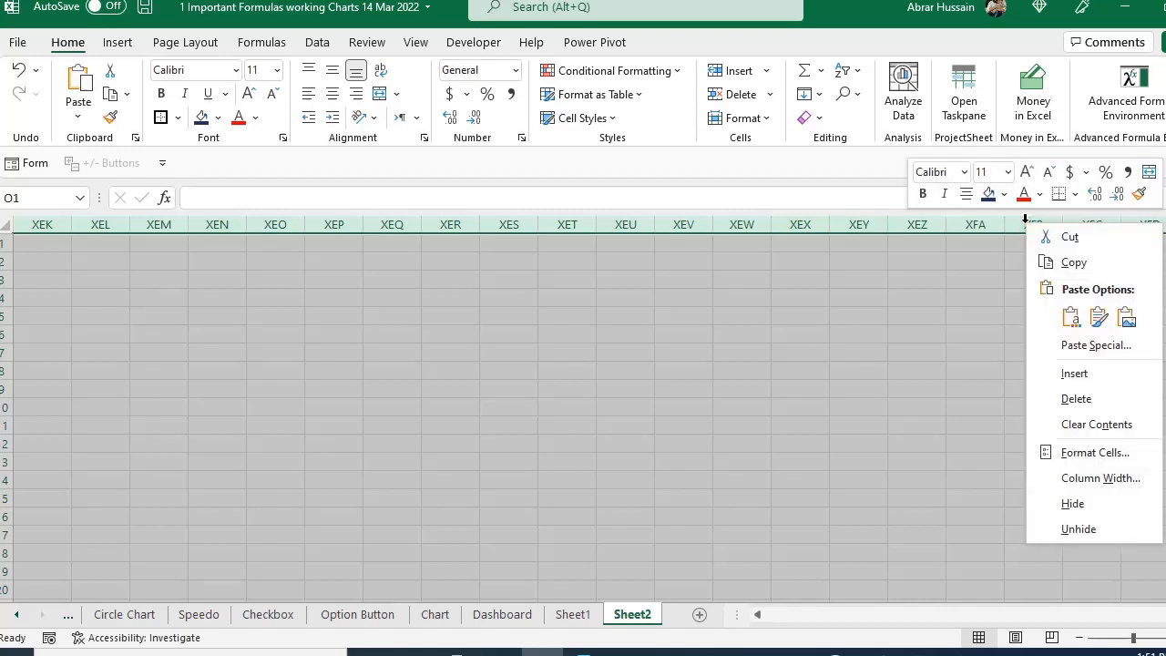
click(1073, 504)
click(527, 336)
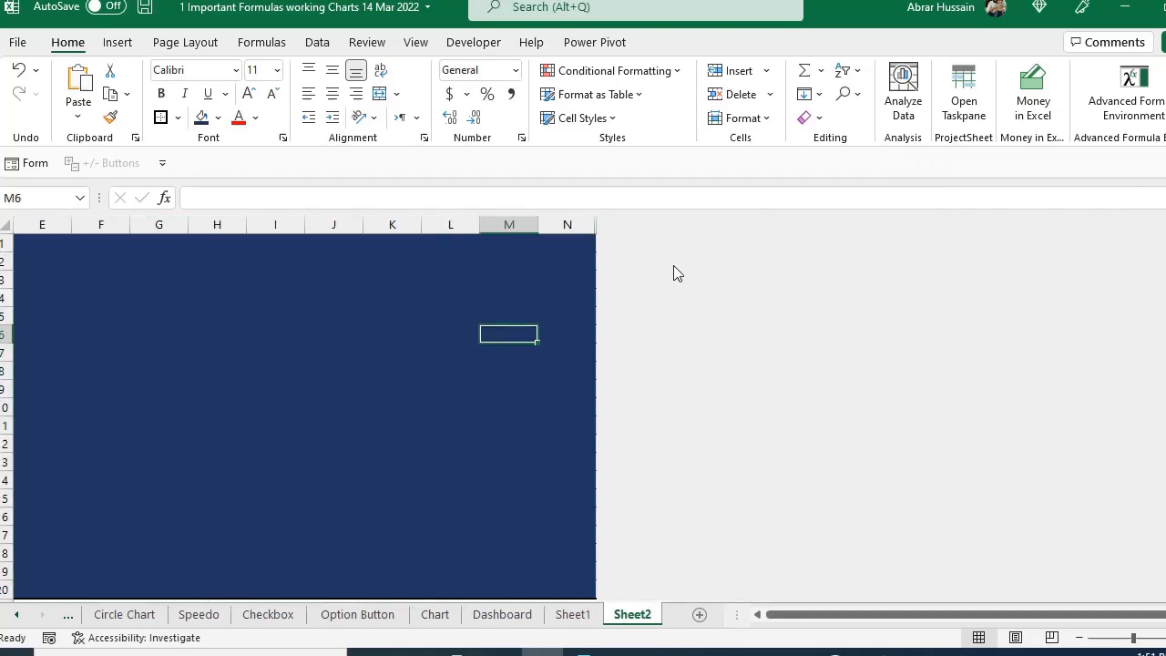
key(Right)
key(Left)
key(Left)
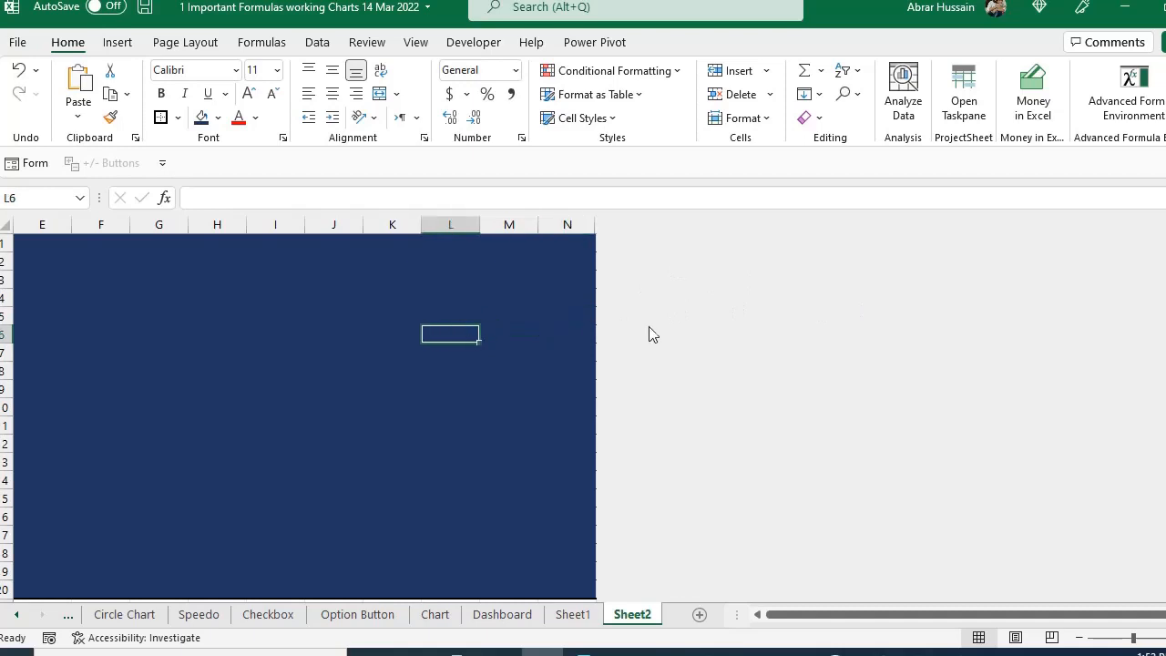
key(Right)
key(Right)
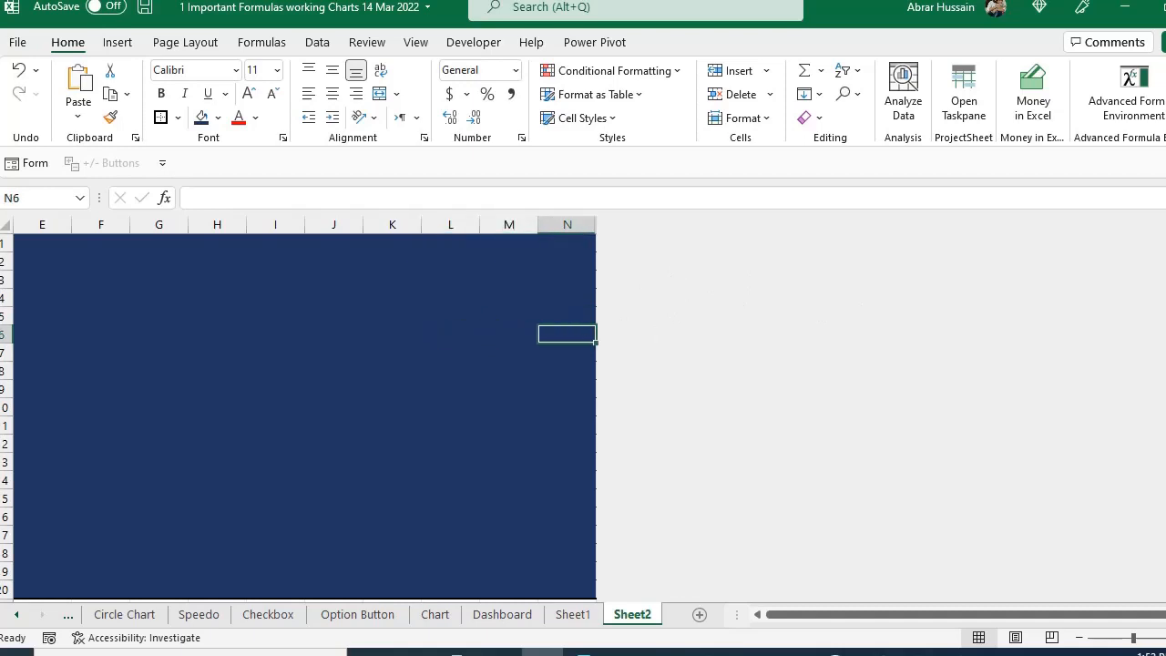
Step: Hide all rows from 21 down to the last row, below the blue range
scroll(507, 356, down, 2)
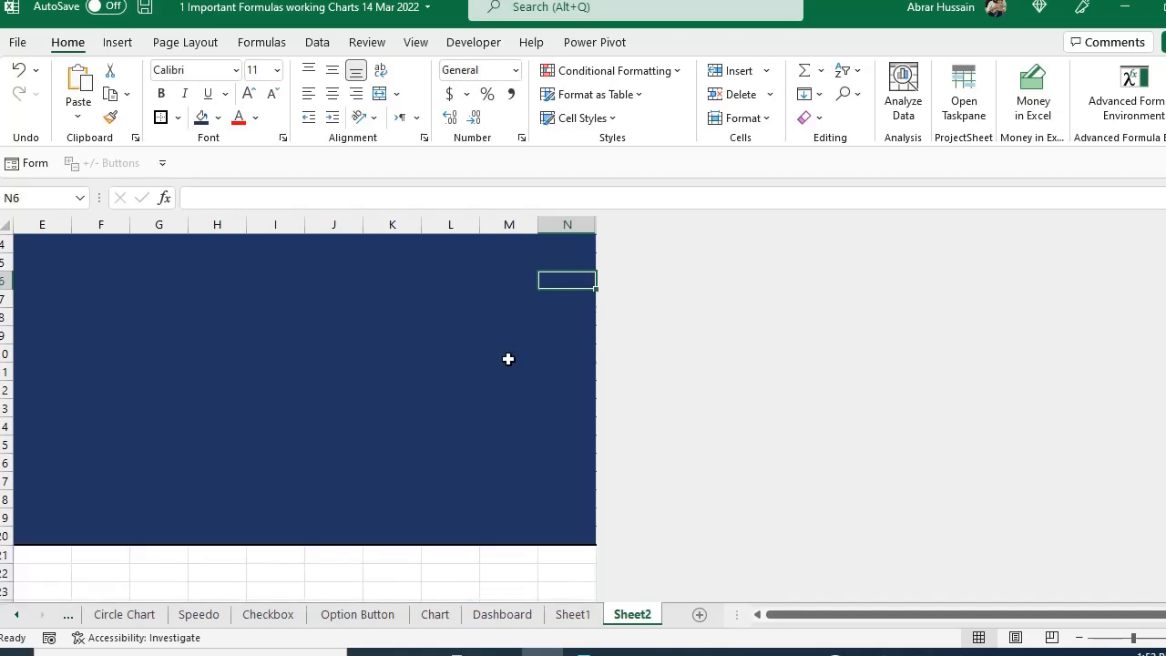
drag(814, 614, 806, 619)
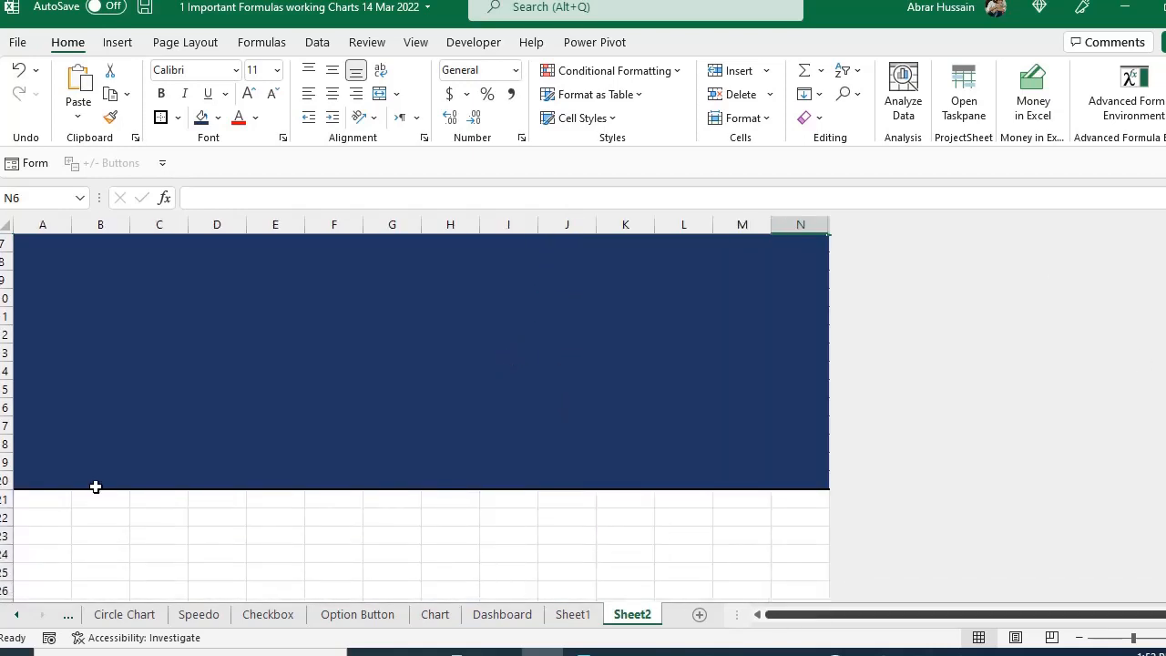
scroll(82, 481, down, 1)
click(5, 443)
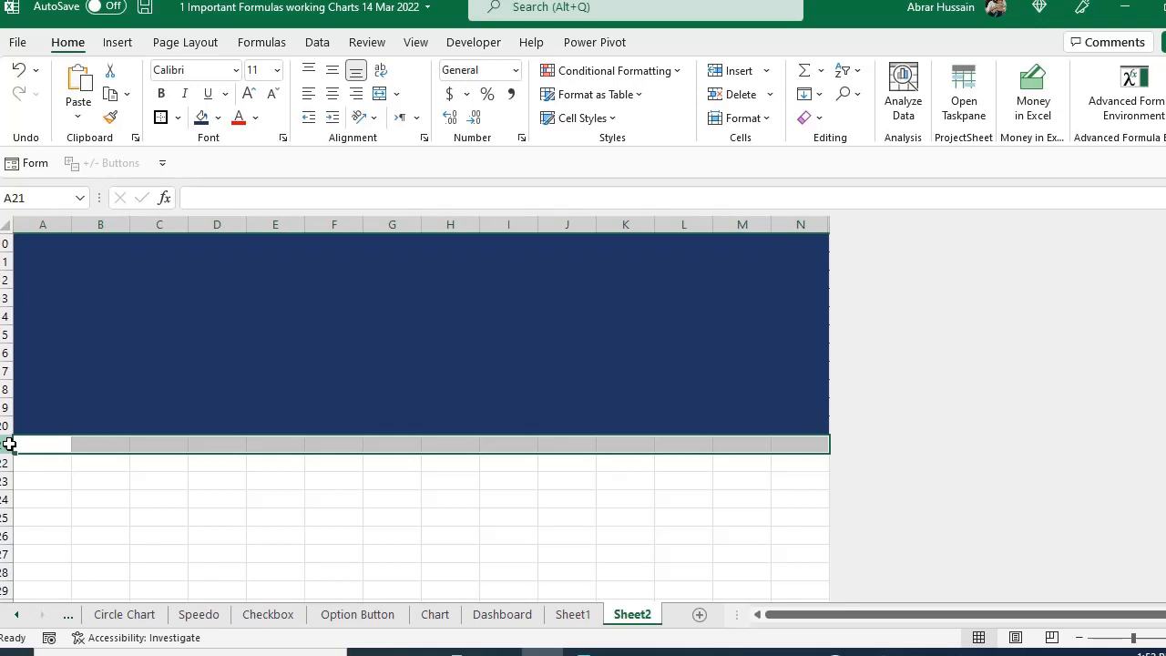
key(ctrl+shift+Down)
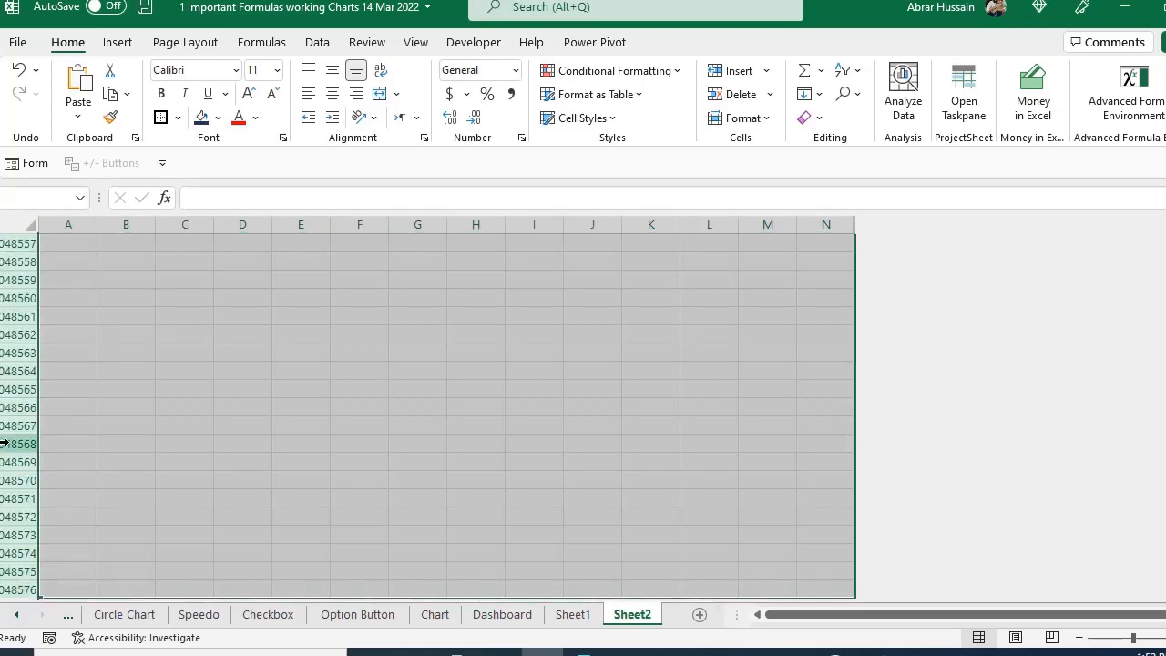
right_click(18, 448)
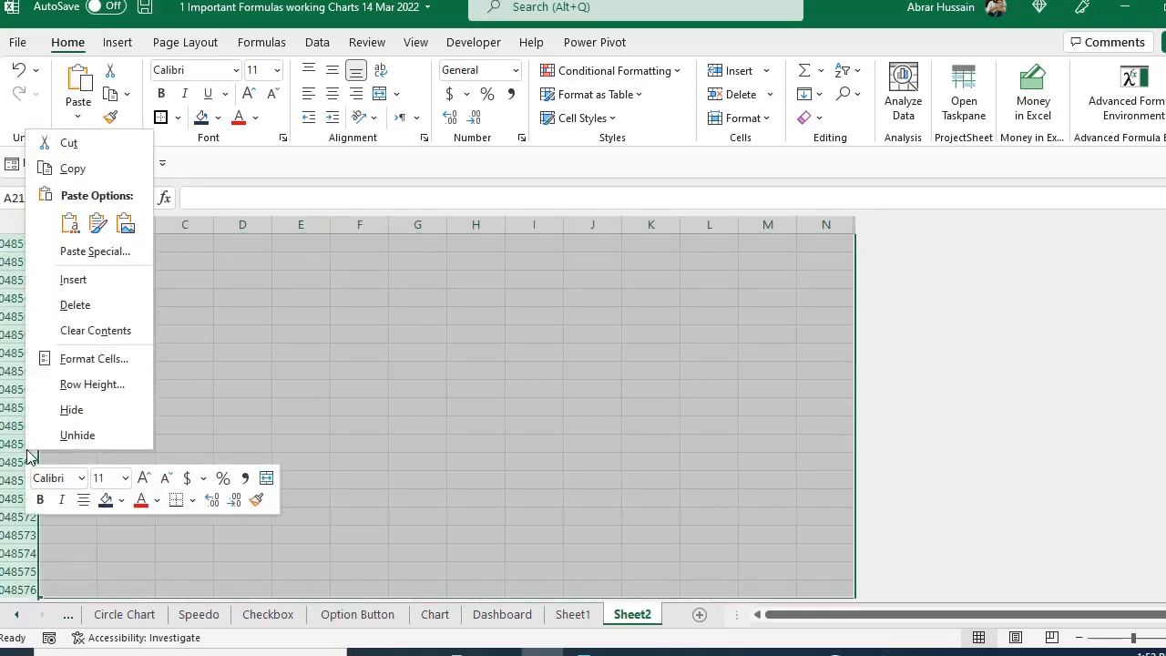
click(71, 410)
click(122, 349)
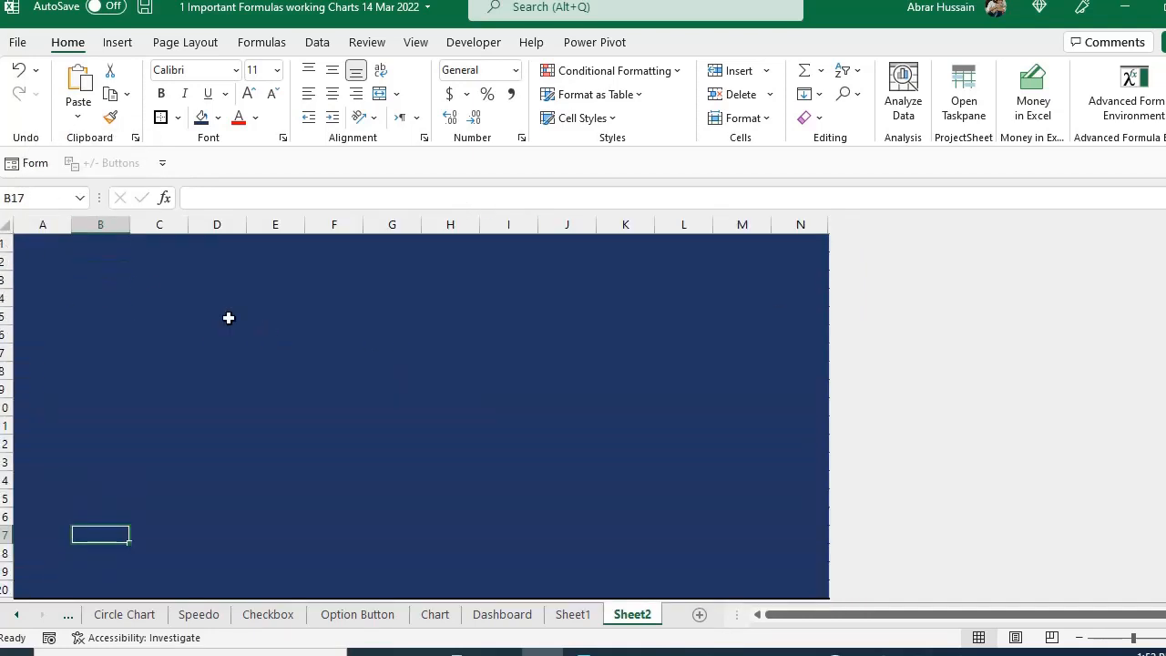
Step: Insert a Chevron Accent Process SmartArt graphic on the blue background of Sheet2
click(175, 314)
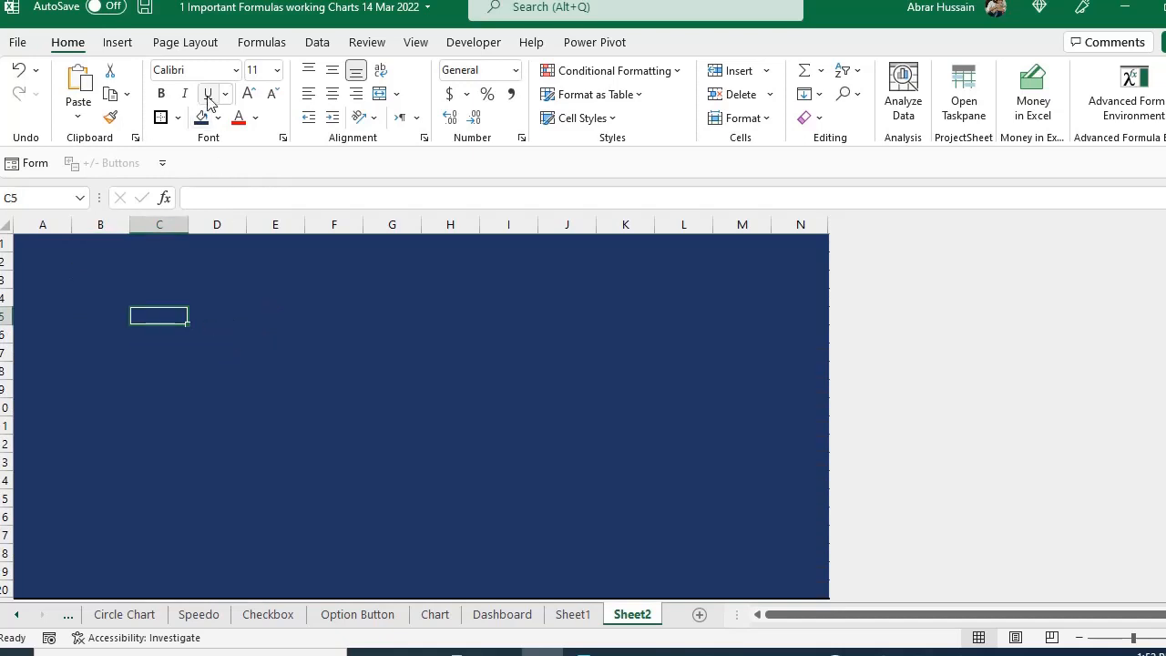
click(118, 43)
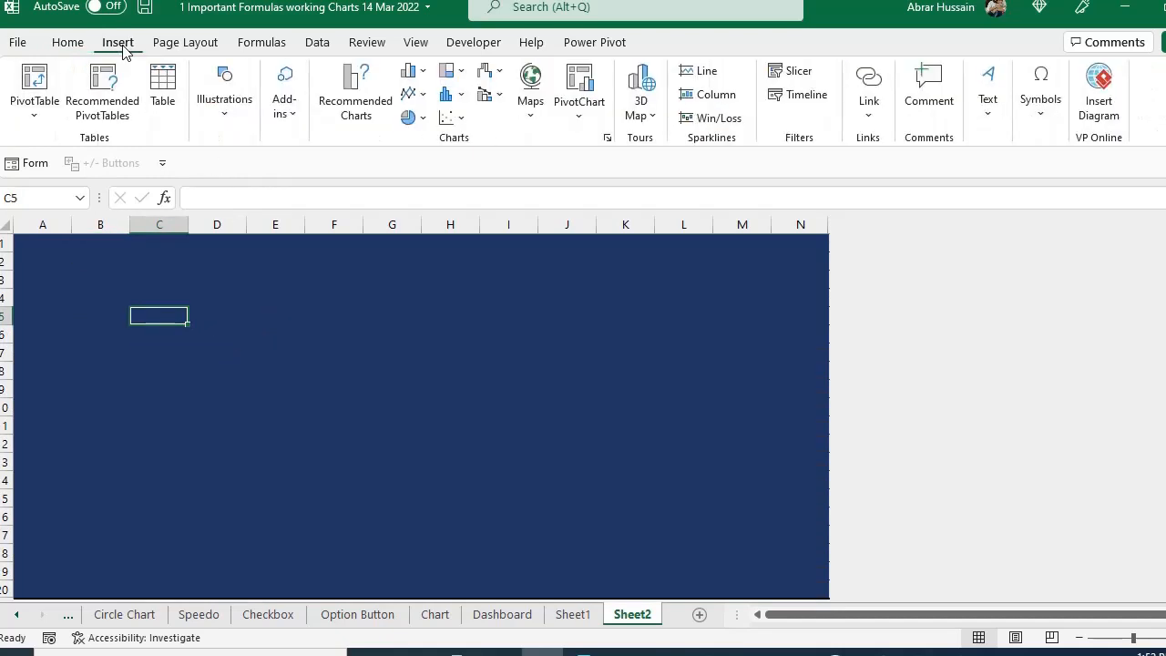
click(224, 100)
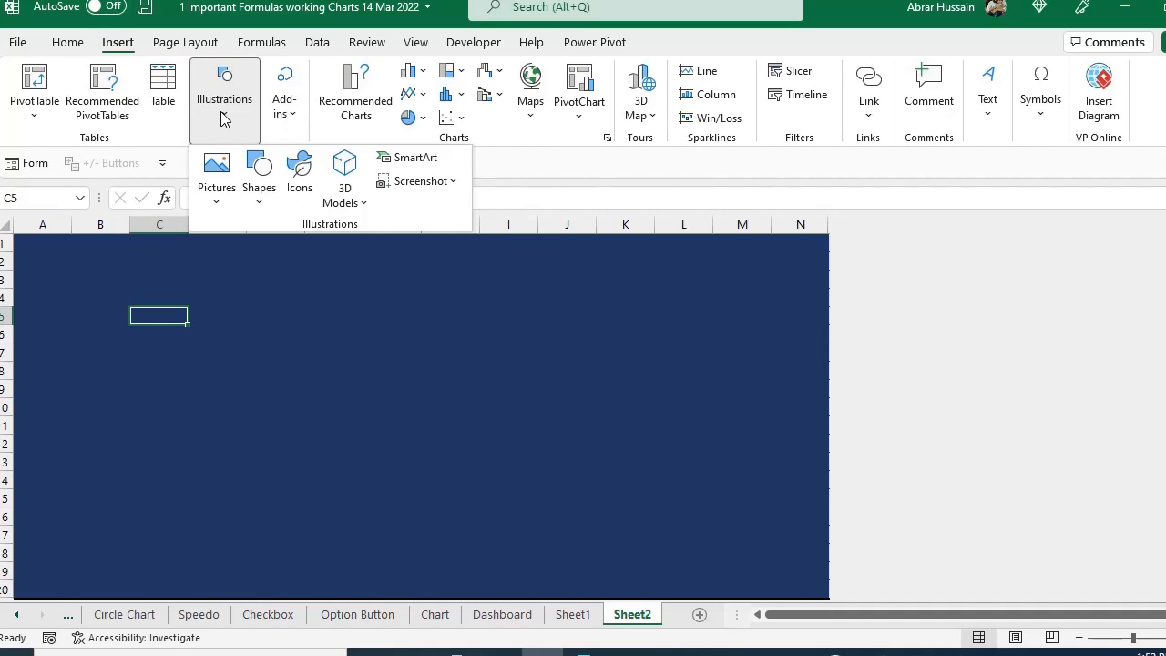
click(428, 164)
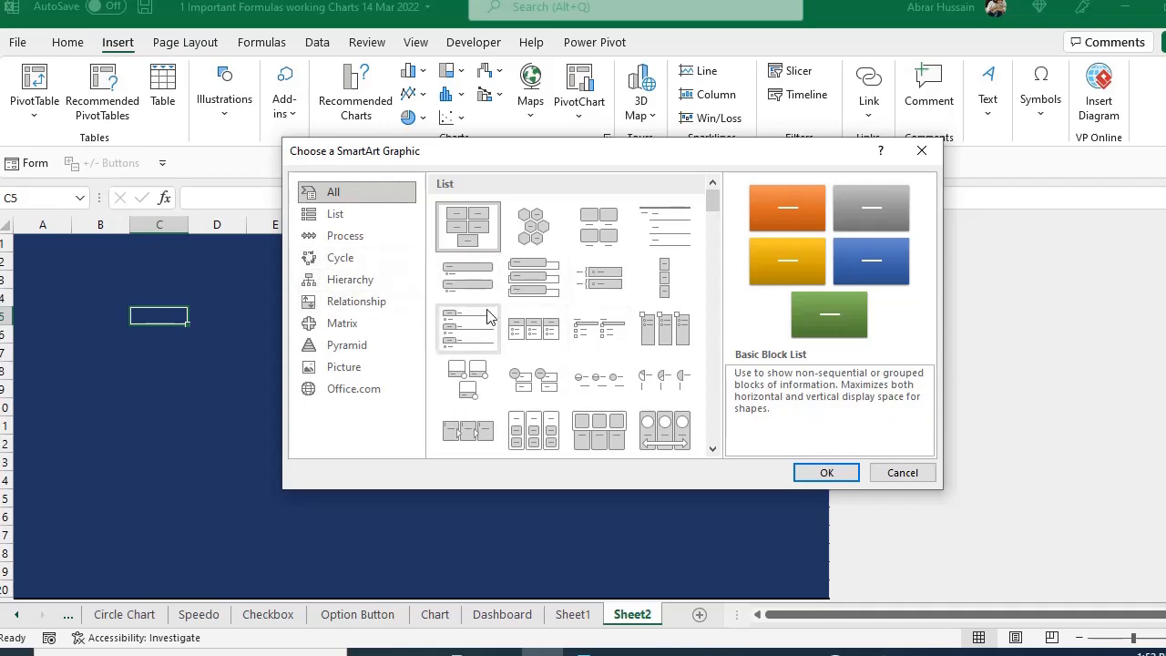
click(335, 214)
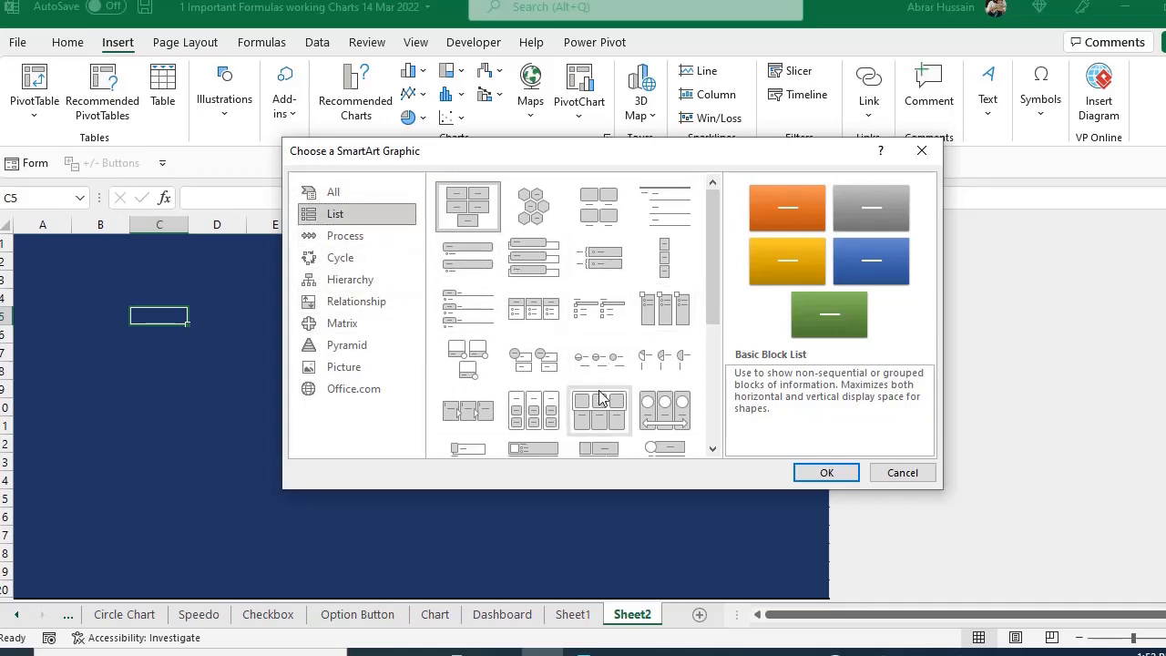
double_click(596, 401)
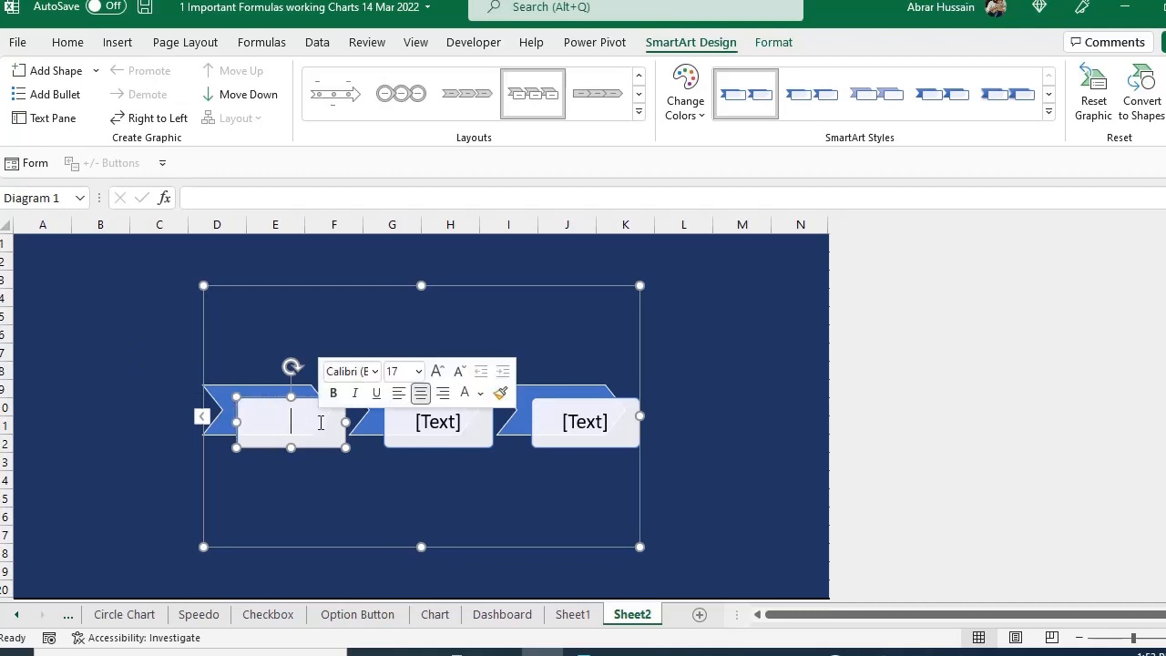
Step: Review the Status, Beneficiaries, Schools and Teachers values on Sheet1, then return to Sheet2
click(573, 616)
drag(270, 315, 351, 373)
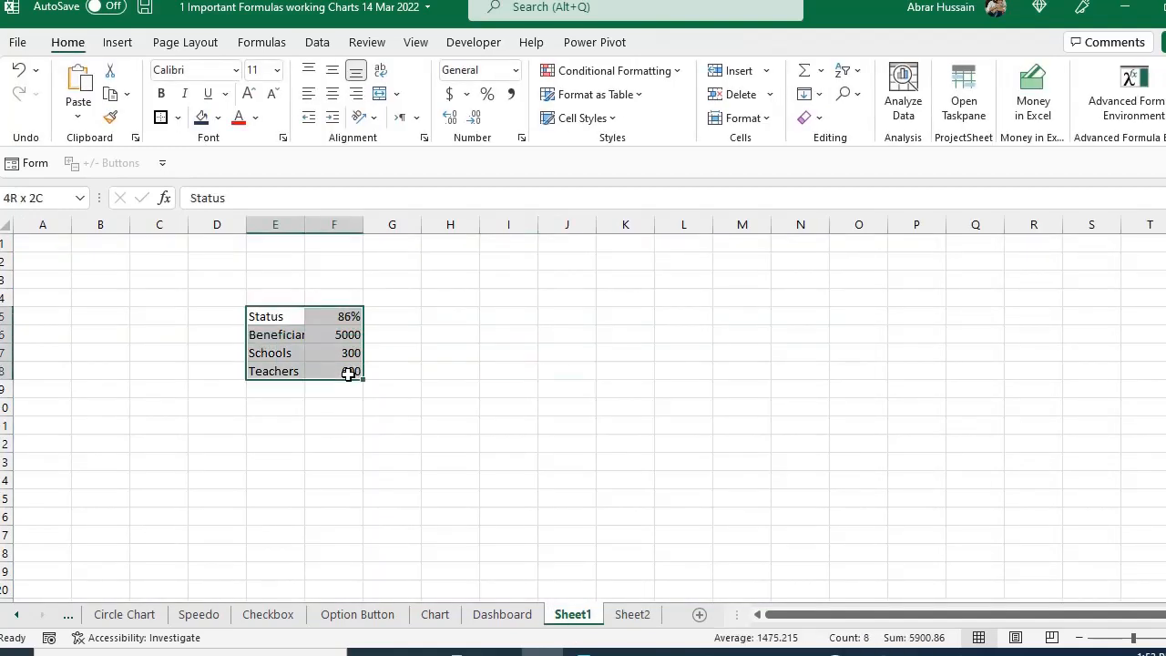
drag(349, 315, 346, 377)
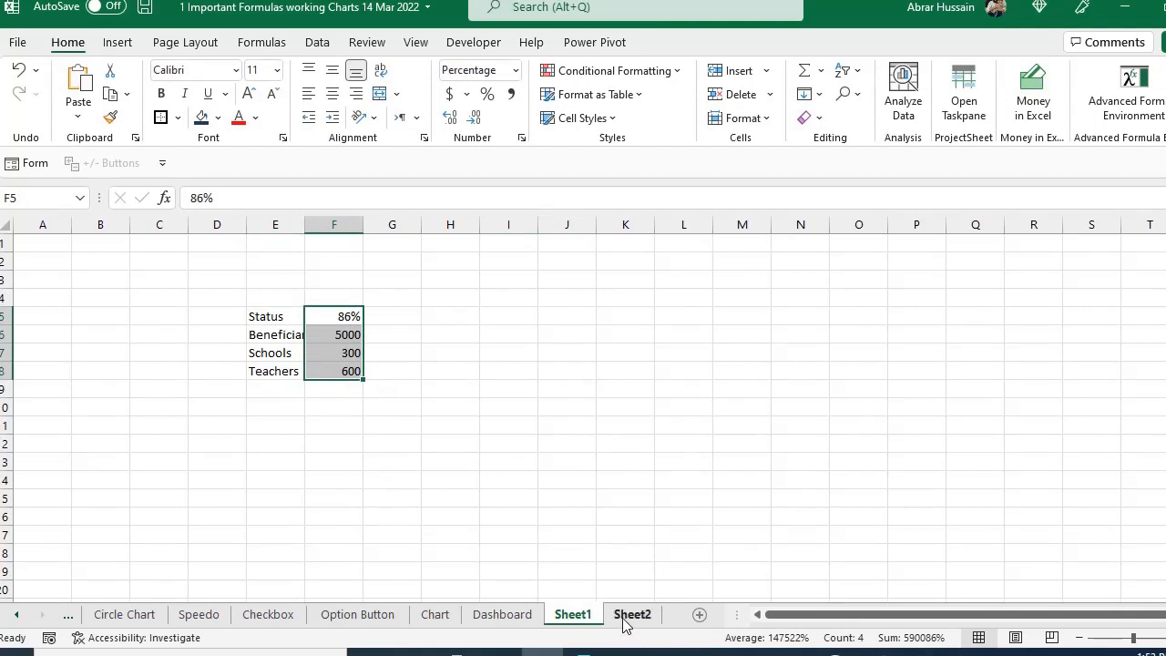
click(632, 616)
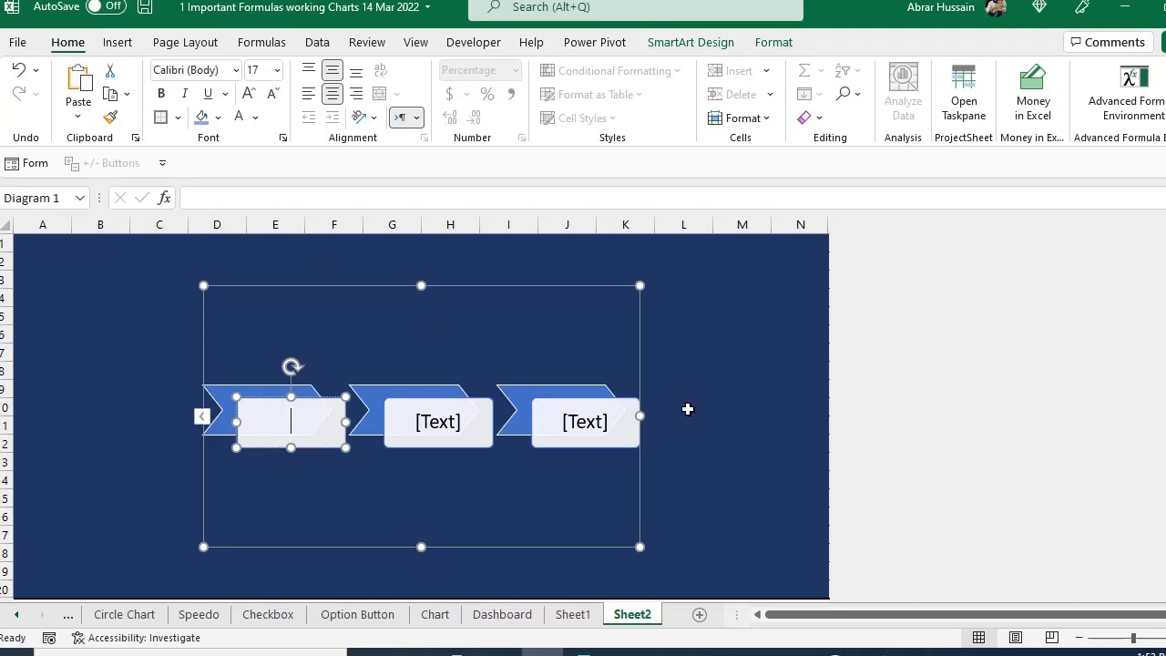
Step: Convert the chevron SmartArt graphic into regular shapes
click(506, 286)
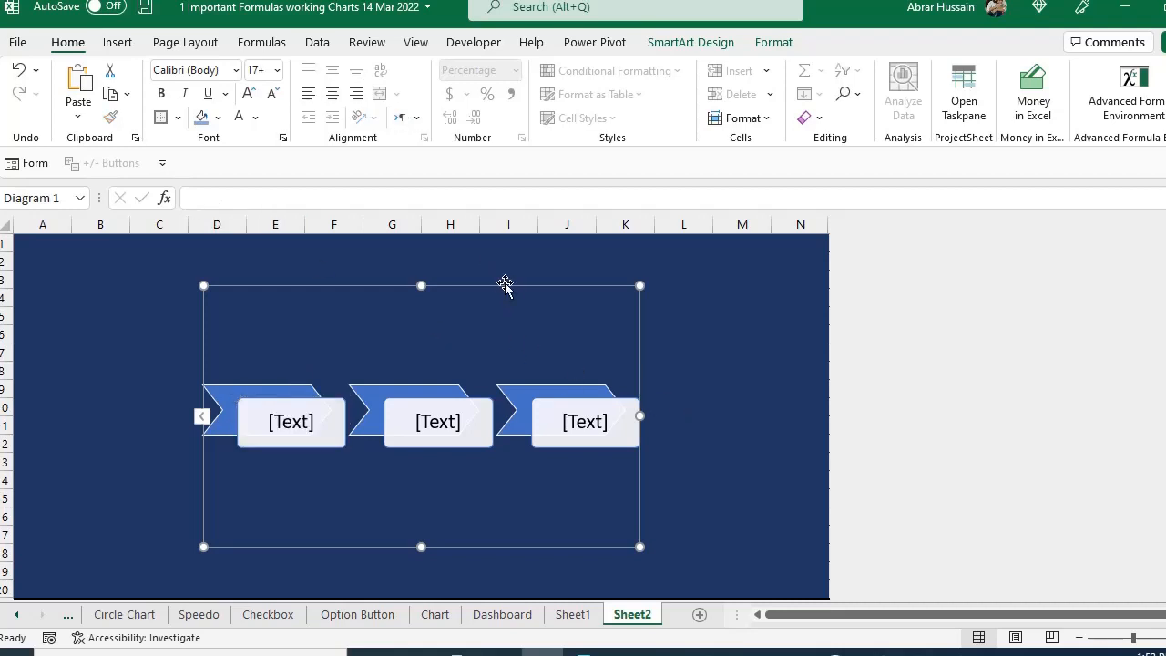
click(201, 416)
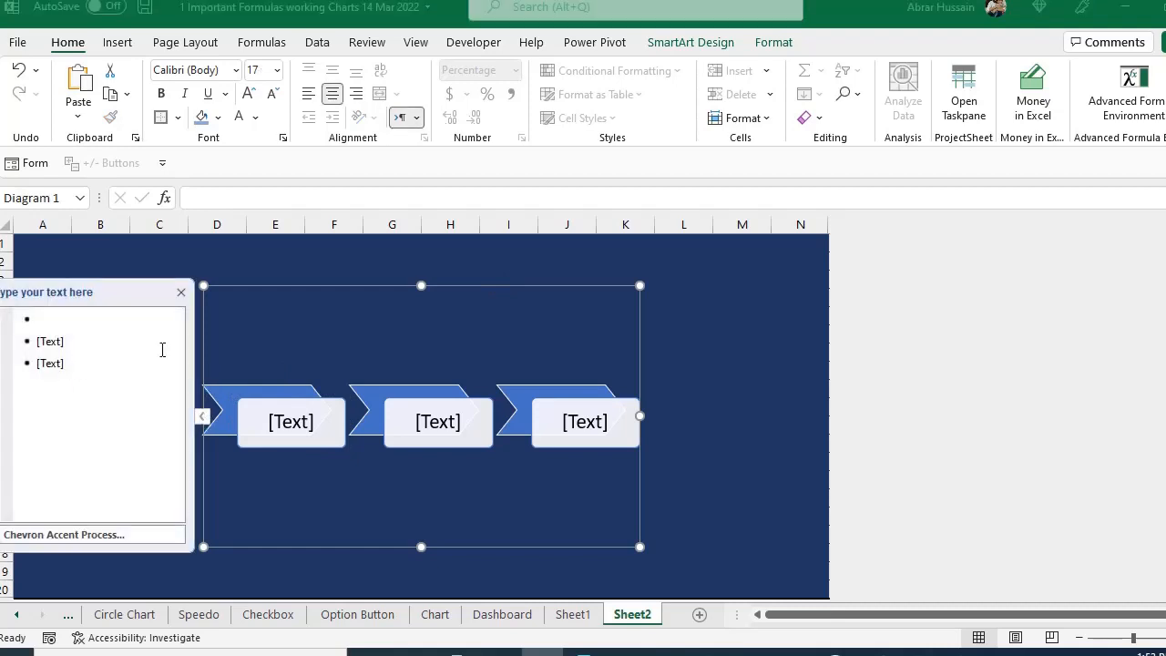
click(180, 291)
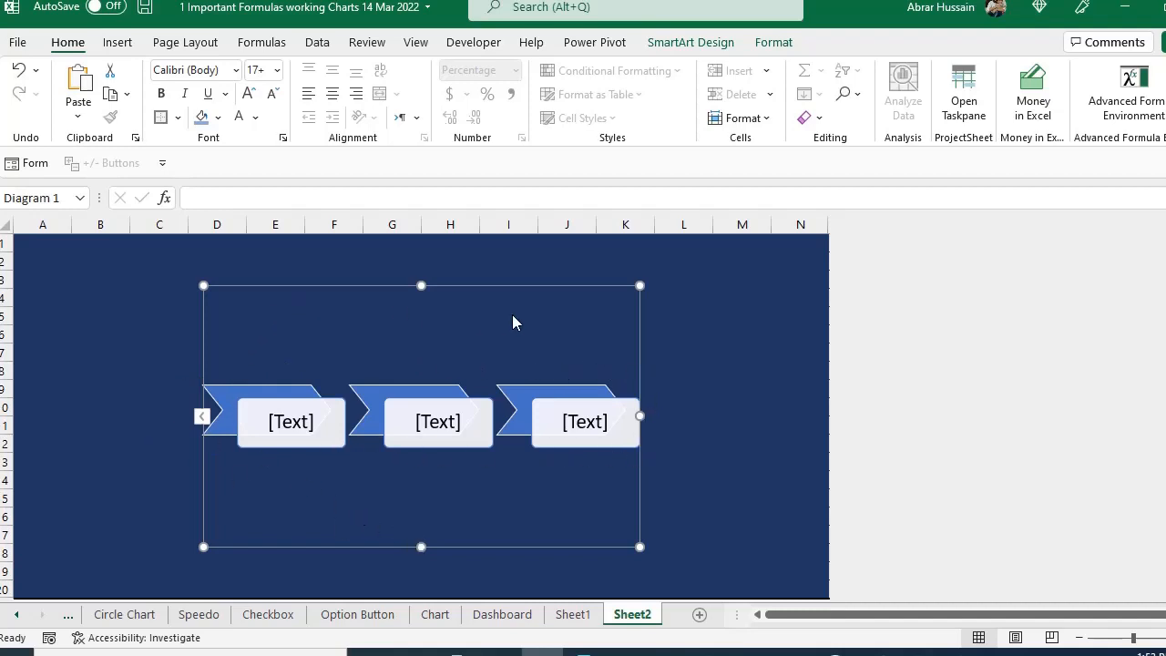
right_click(360, 285)
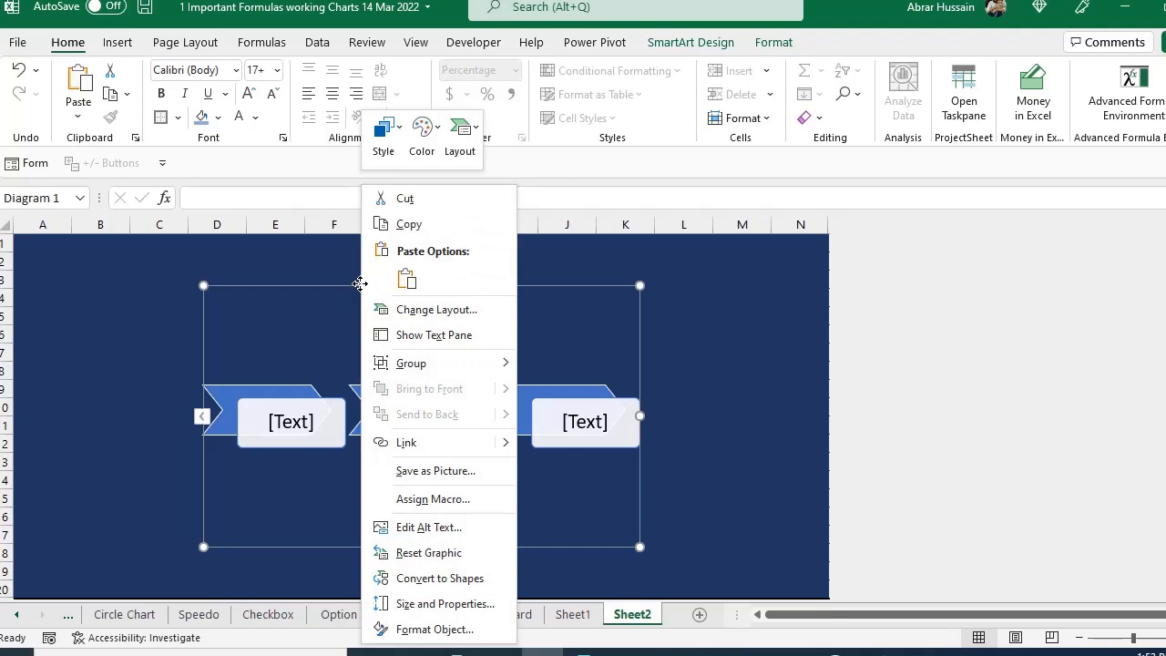
click(456, 584)
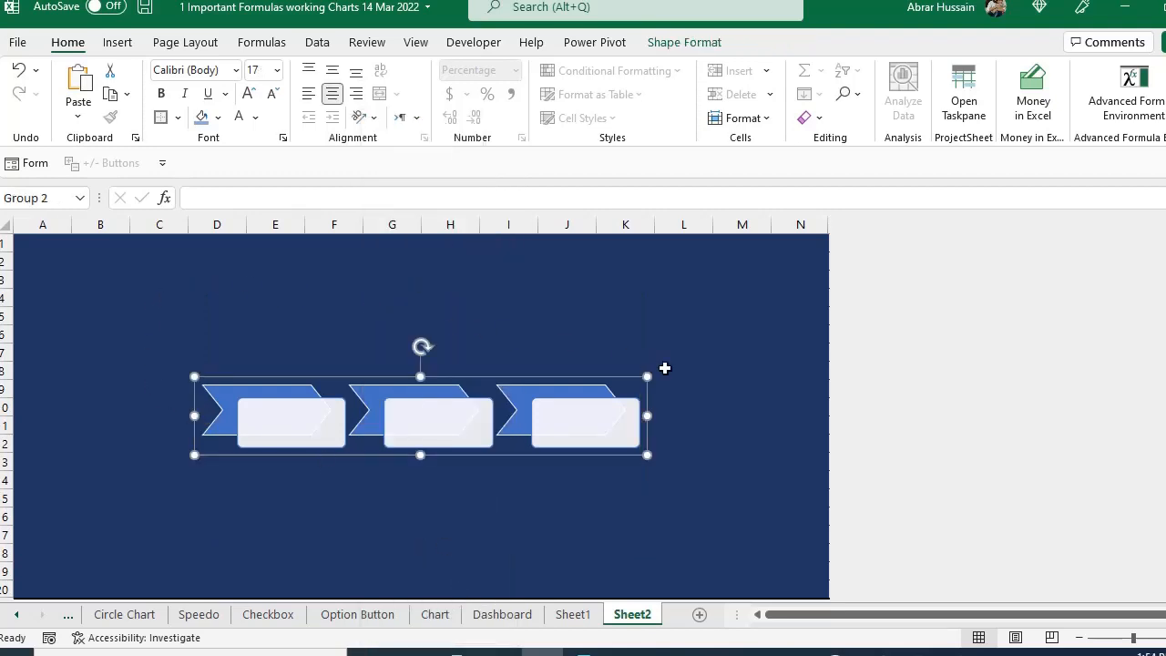
click(303, 416)
click(253, 378)
click(414, 390)
click(471, 419)
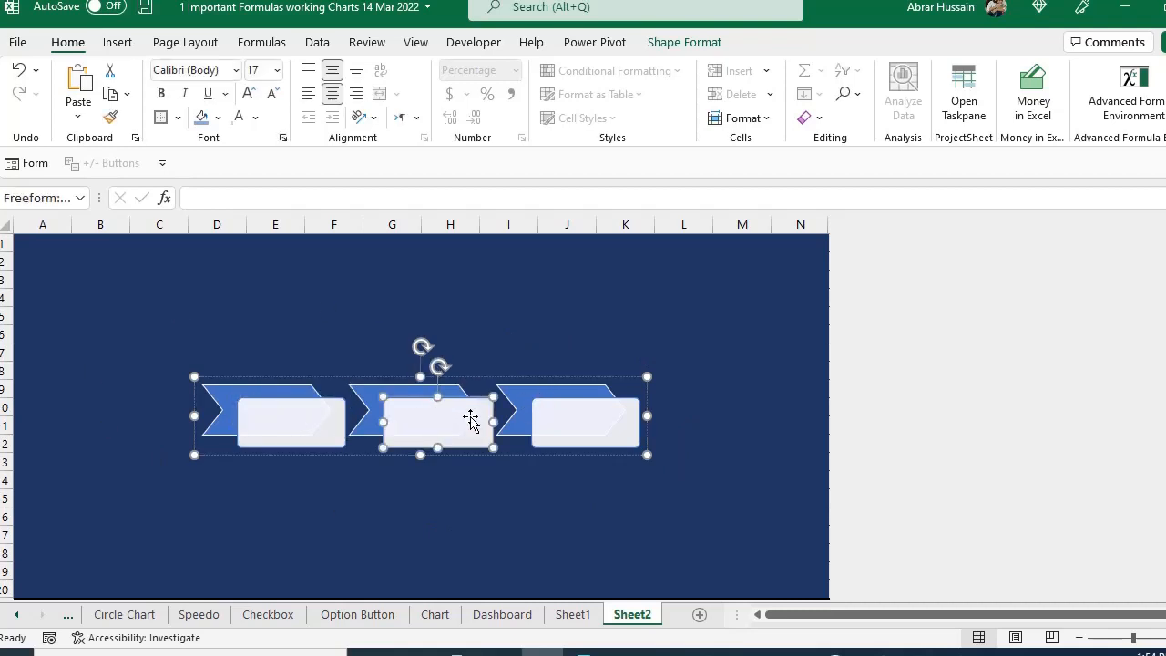
click(524, 428)
click(684, 430)
click(596, 441)
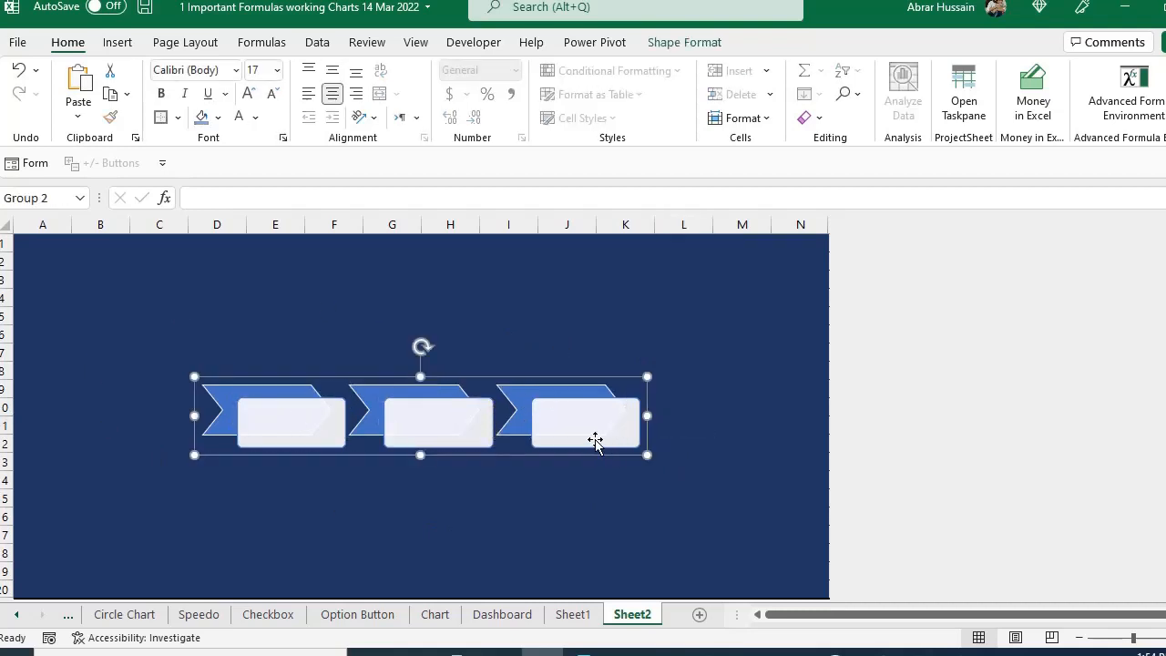
click(435, 435)
click(279, 398)
click(263, 333)
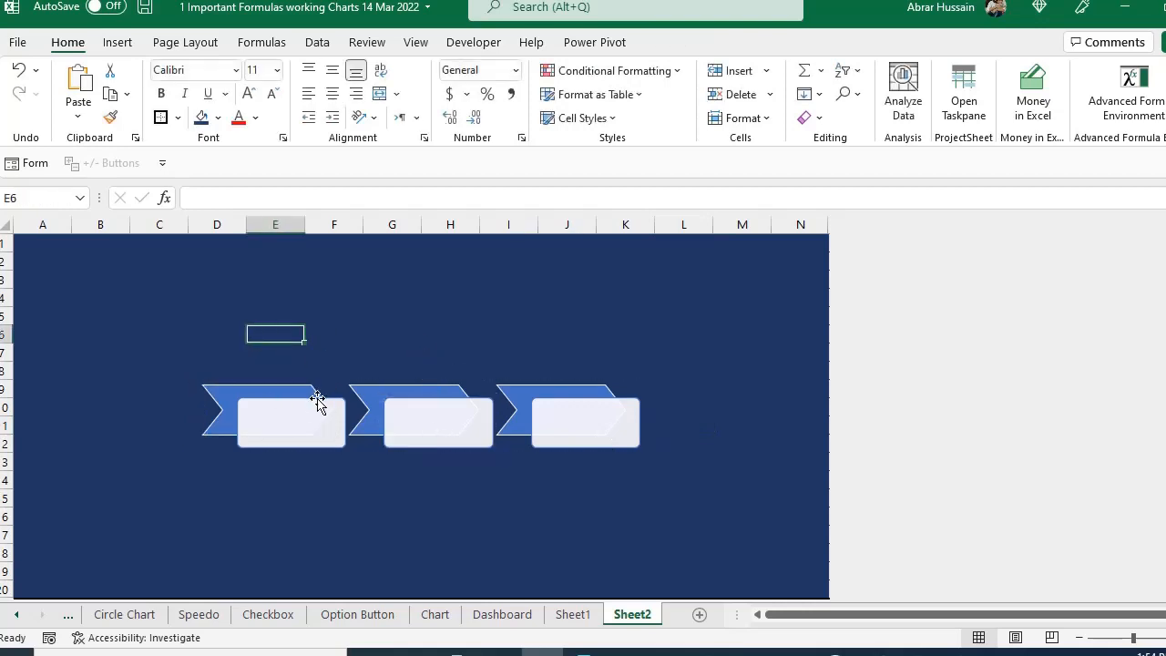
click(401, 373)
Step: Ungroup the converted chevron graphic into its separate chevrons and white boxes
click(351, 387)
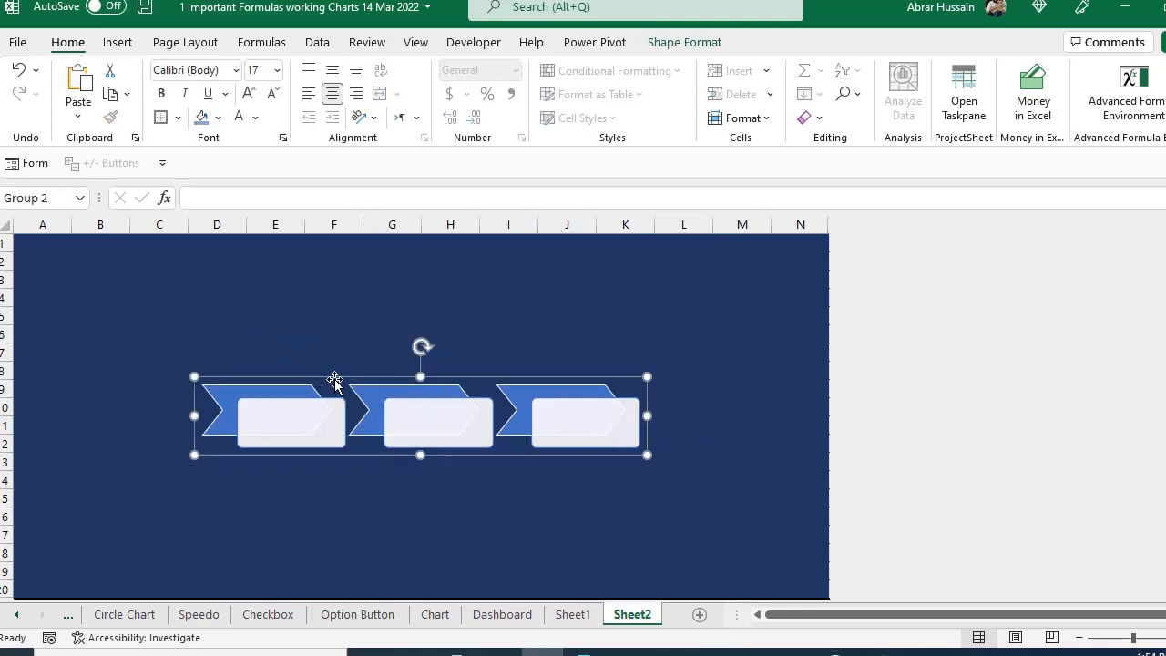
right_click(334, 381)
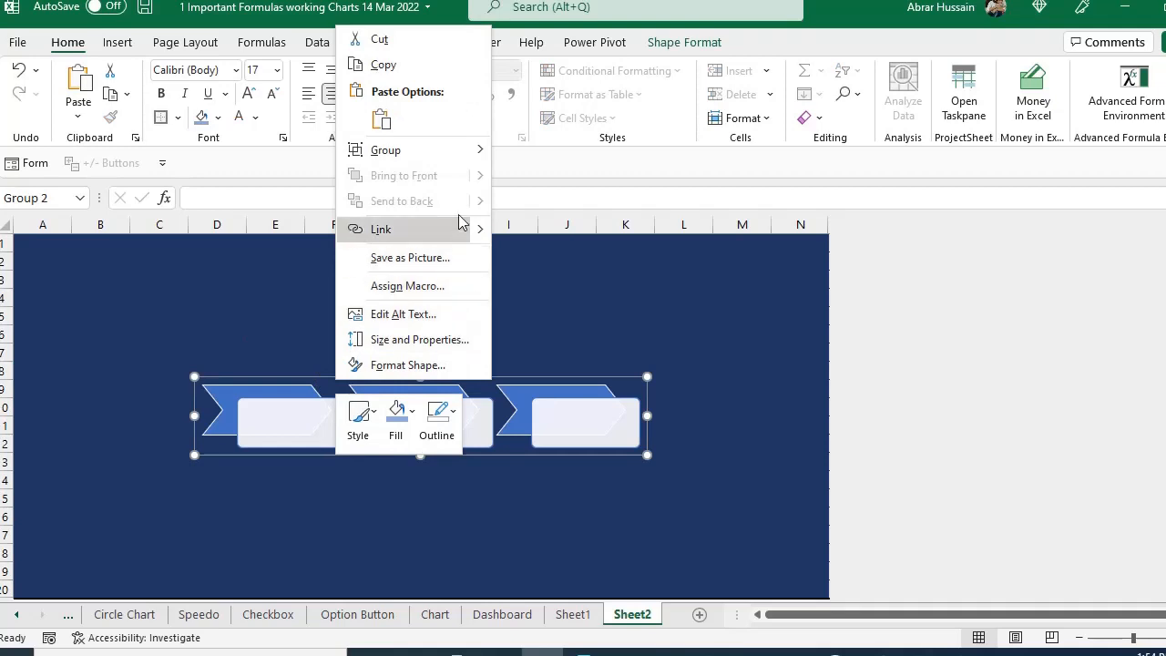
mouse_move(441, 150)
click(533, 204)
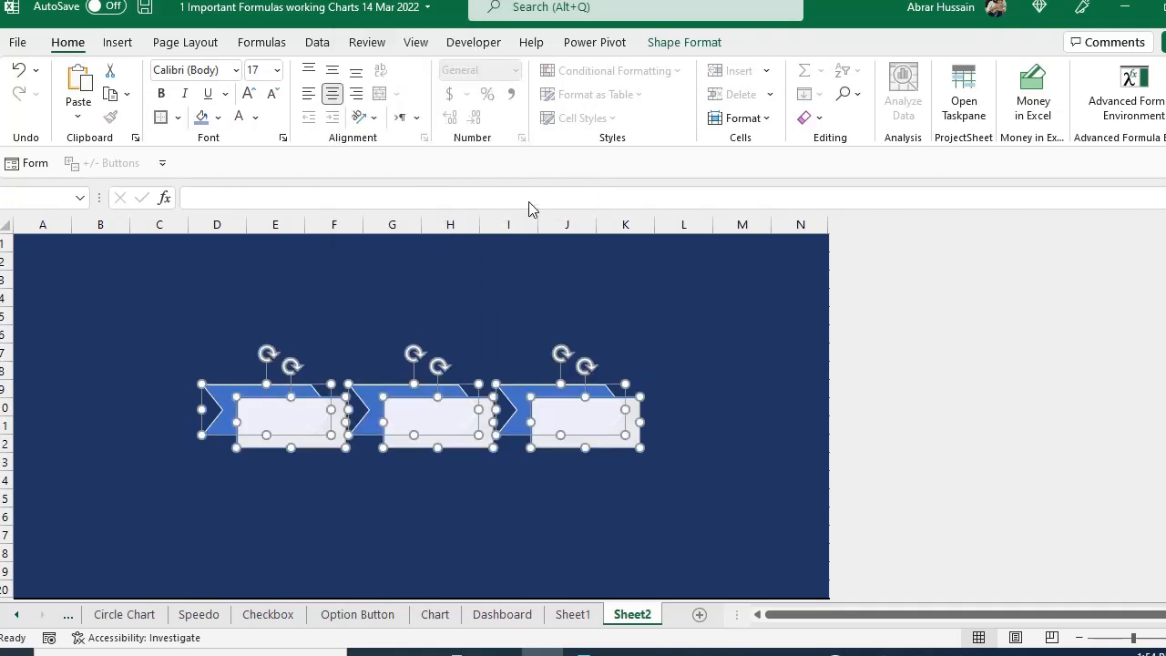
Step: Try moving the first white box below its chevron, and undo the move
click(364, 515)
click(318, 446)
drag(318, 445, 338, 487)
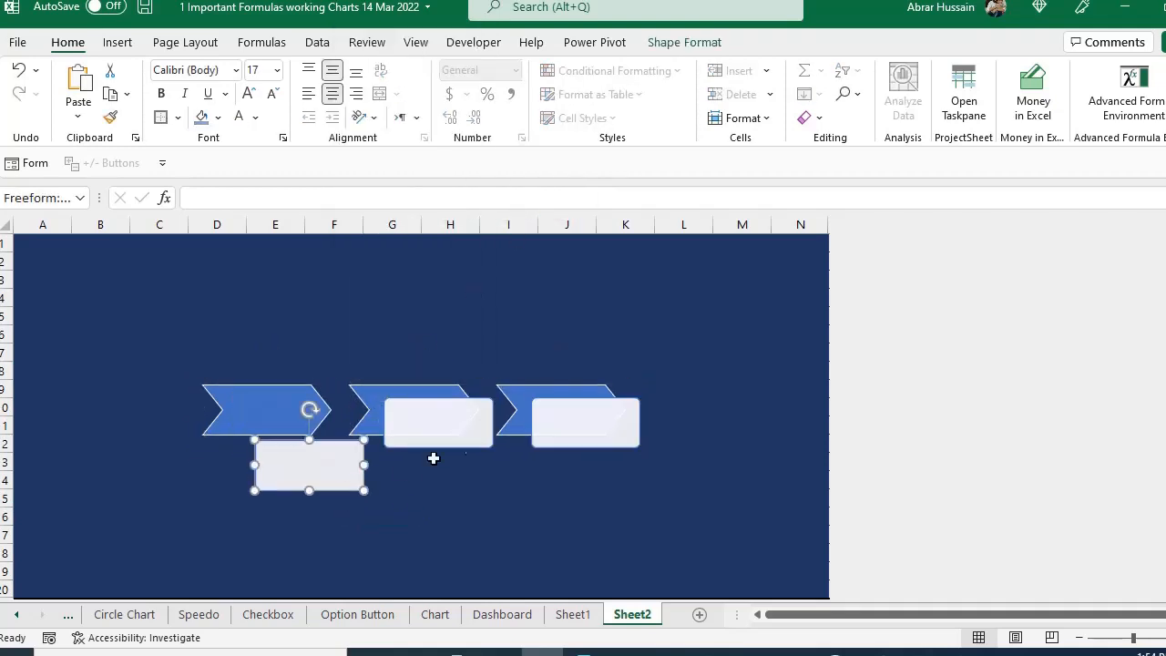
key(ctrl+z)
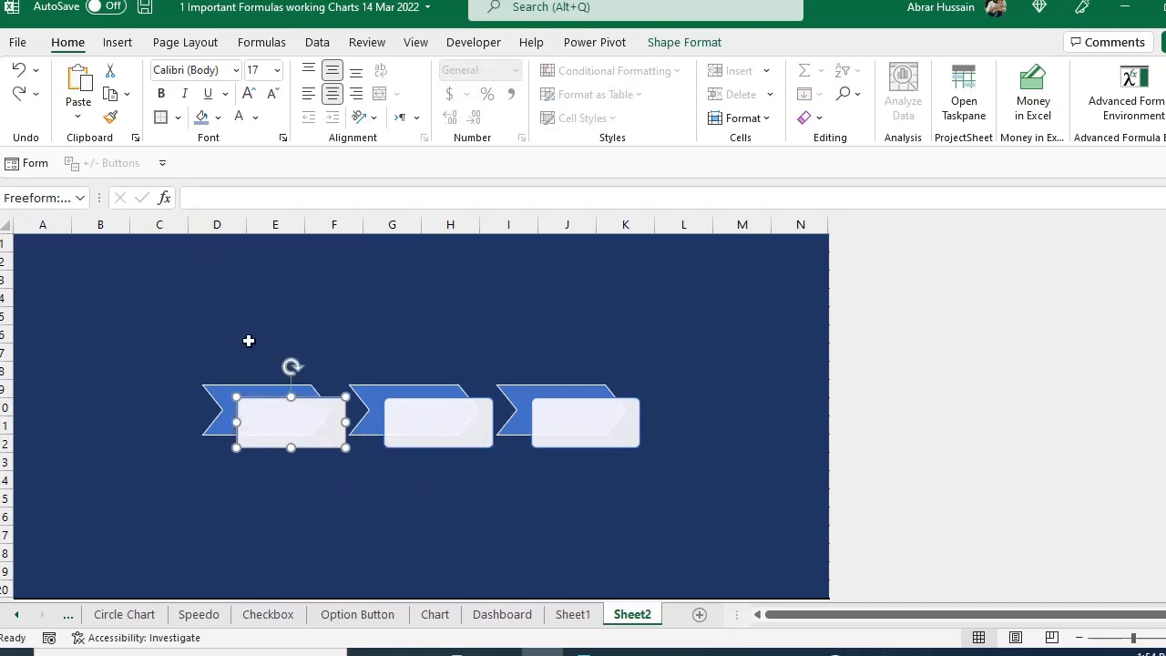
Step: Link the first white box's text to the beneficiaries value with the formula =Sheet1!F6
click(217, 204)
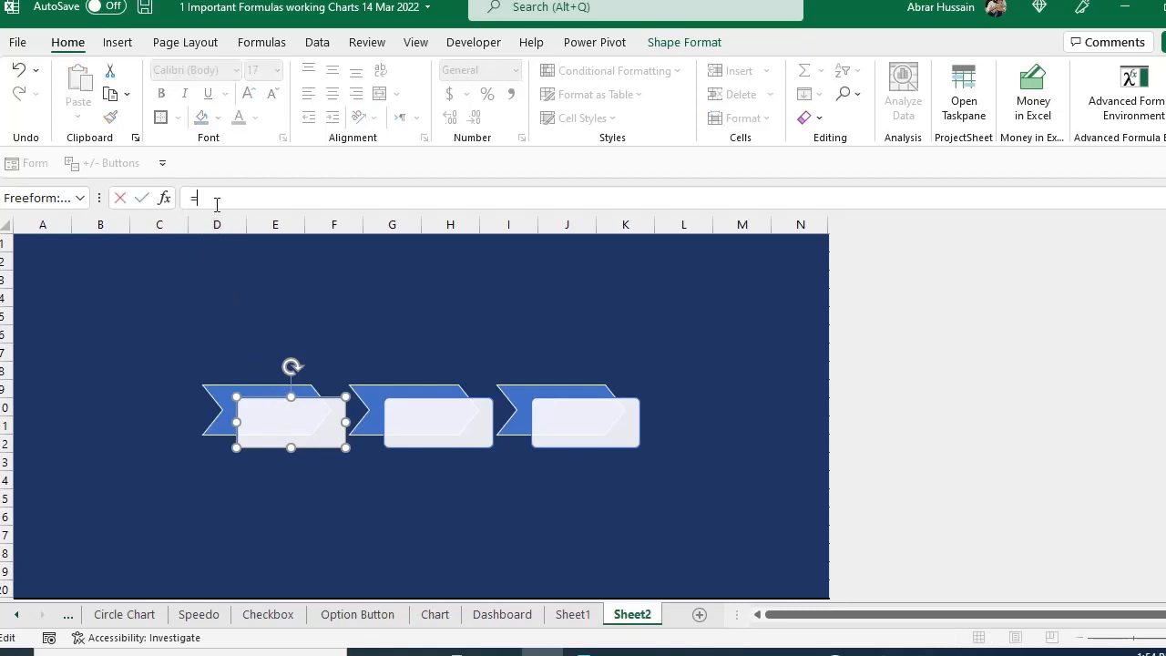
click(574, 623)
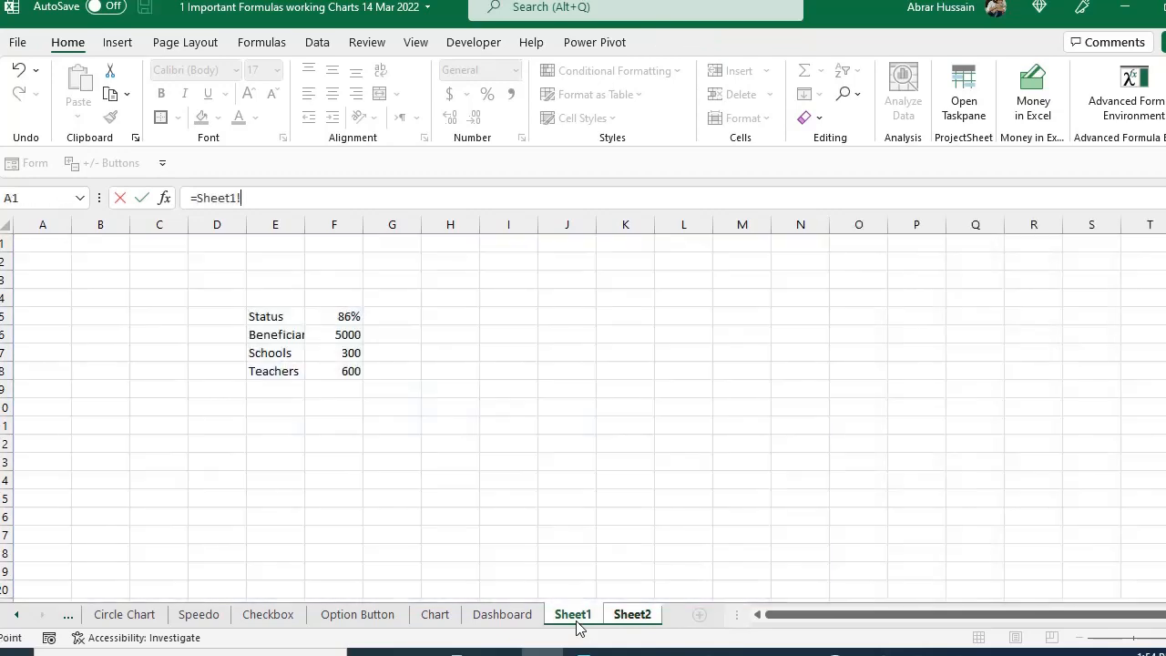
click(340, 335)
key(Return)
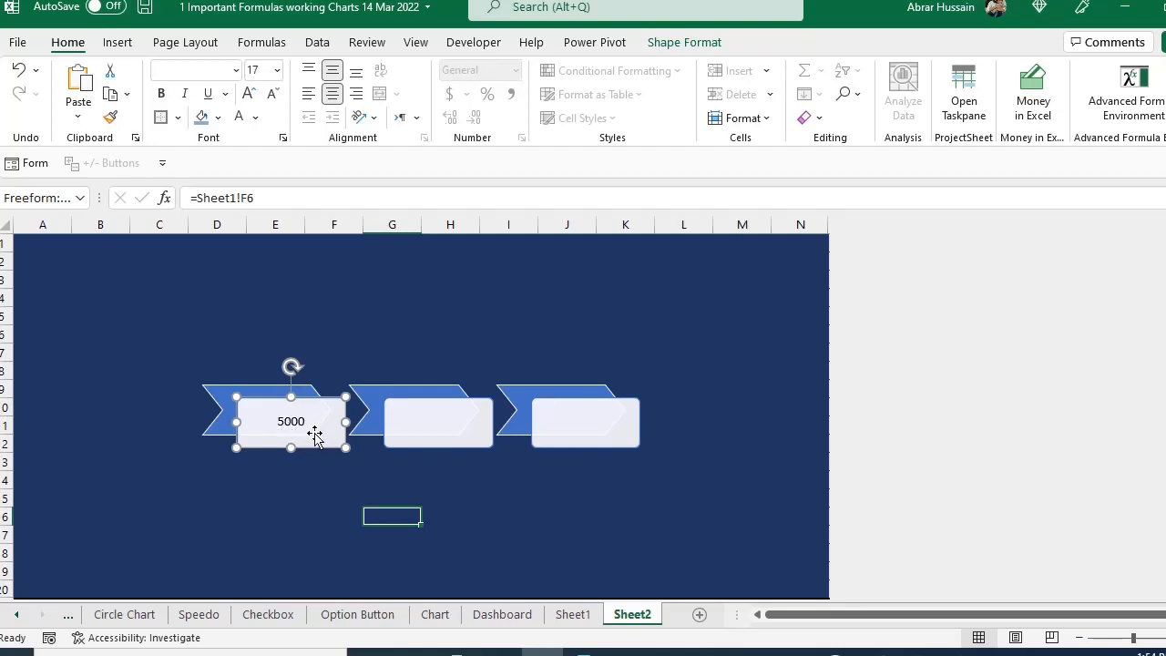
Step: Change the beneficiaries value in Sheet1 cell F6 to 7000 and check the linked box on Sheet2
click(584, 616)
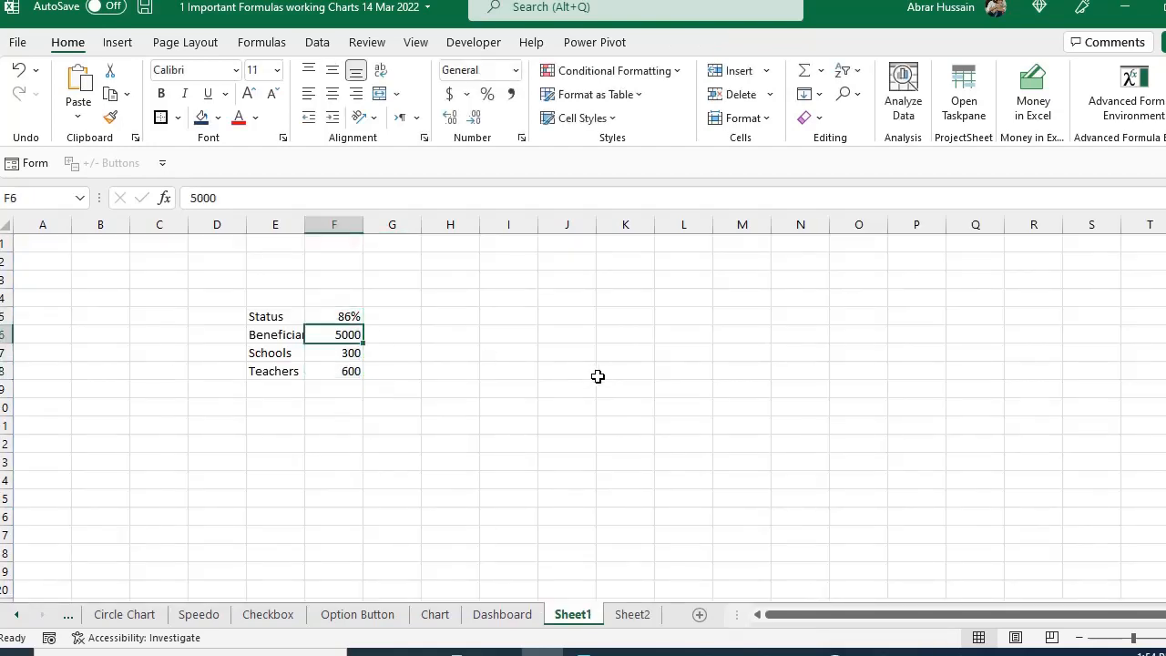
text(7)
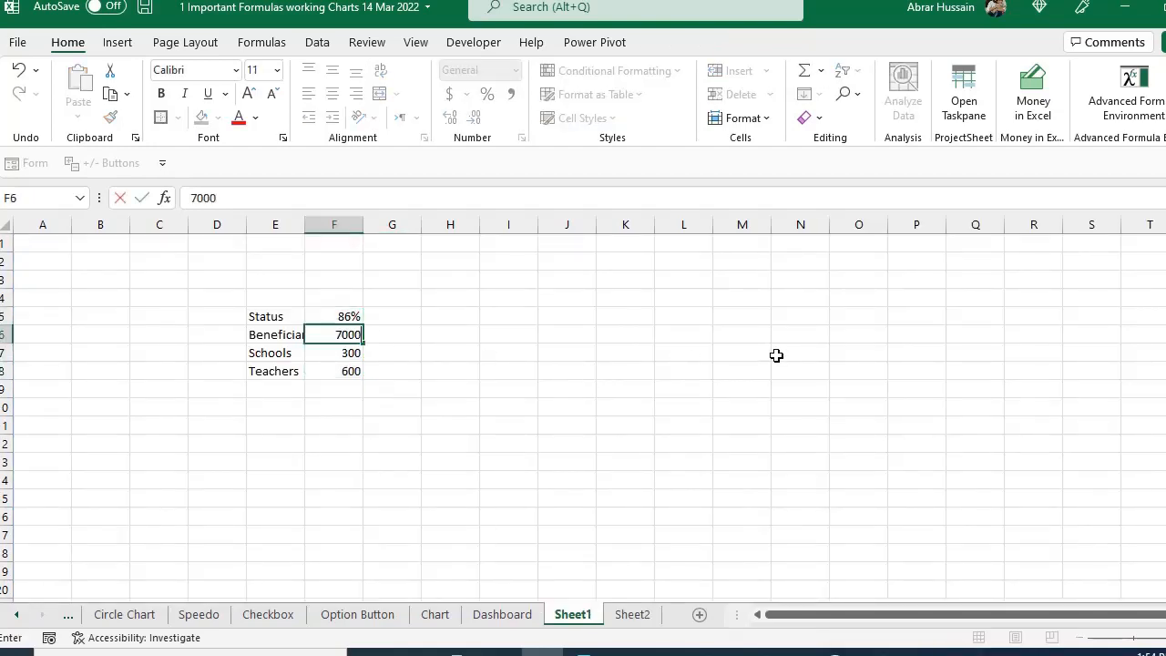
key(Return)
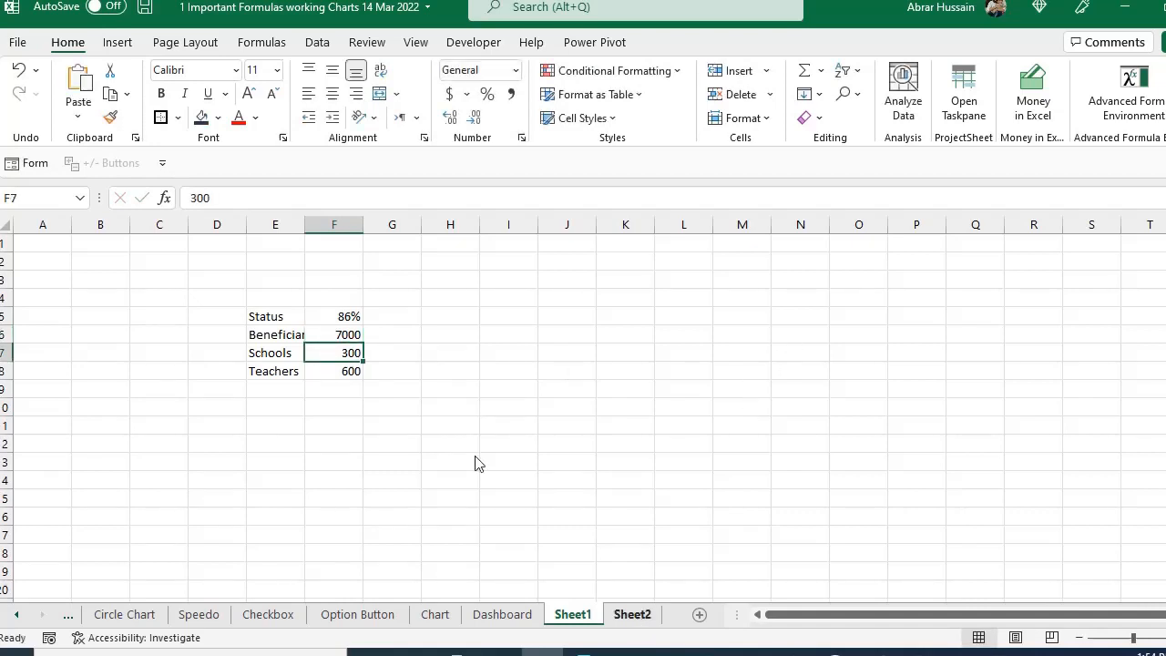
click(633, 614)
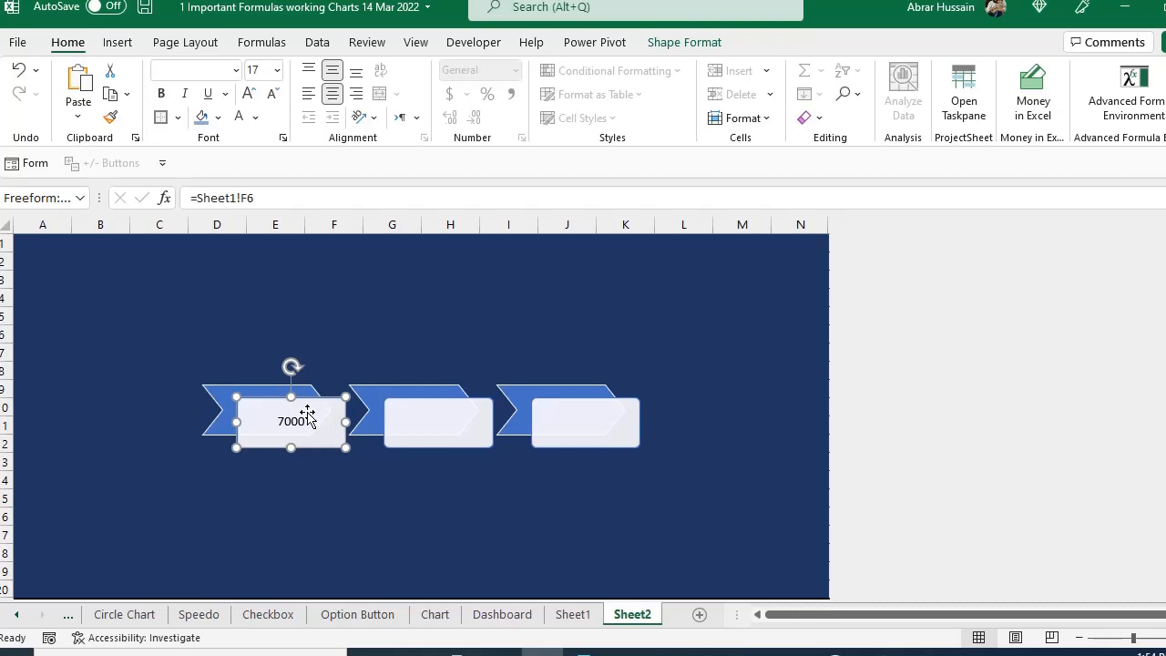
Step: Link the first chevron's text to the beneficiaries label with the formula =Sheet1!E6
click(236, 392)
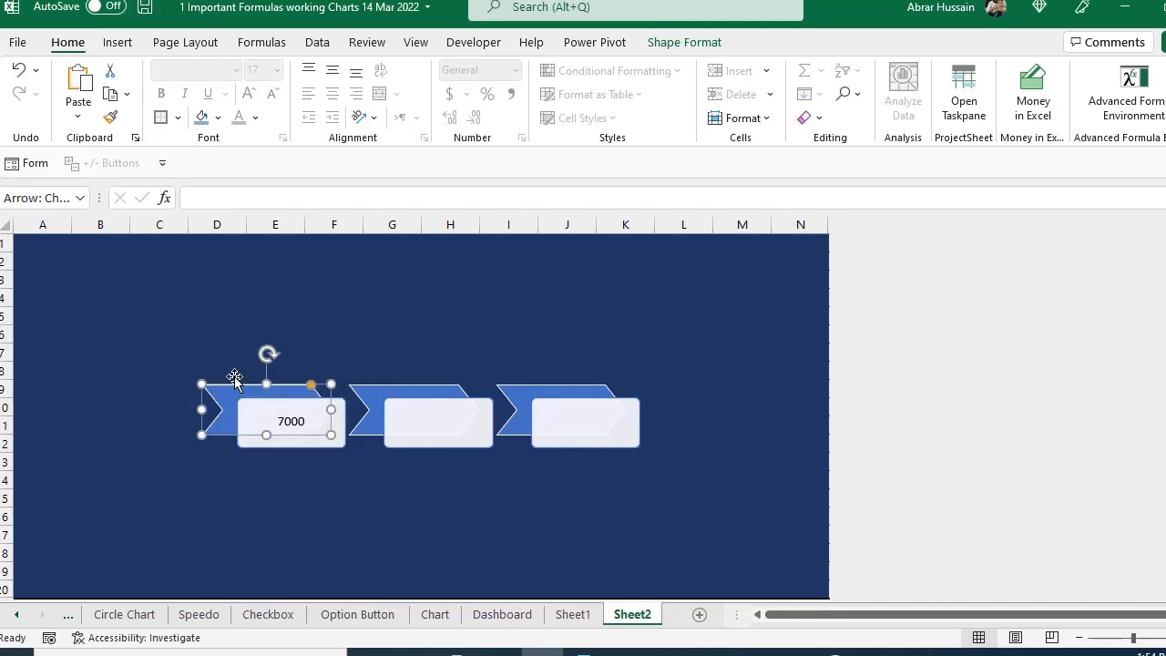
click(220, 197)
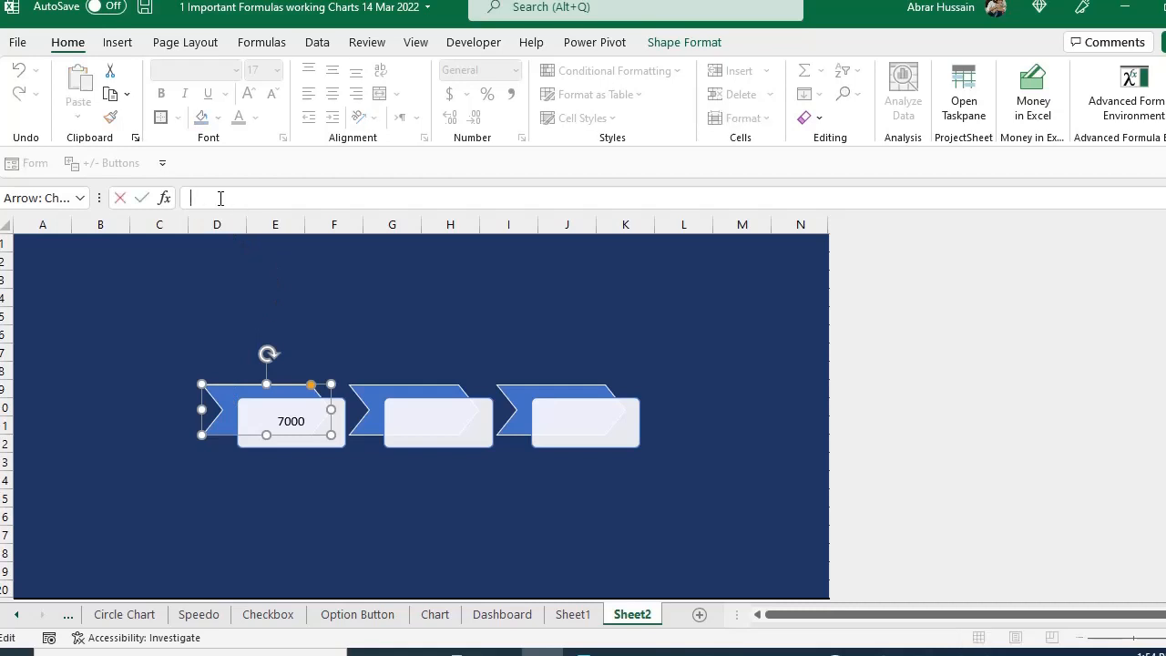
click(574, 614)
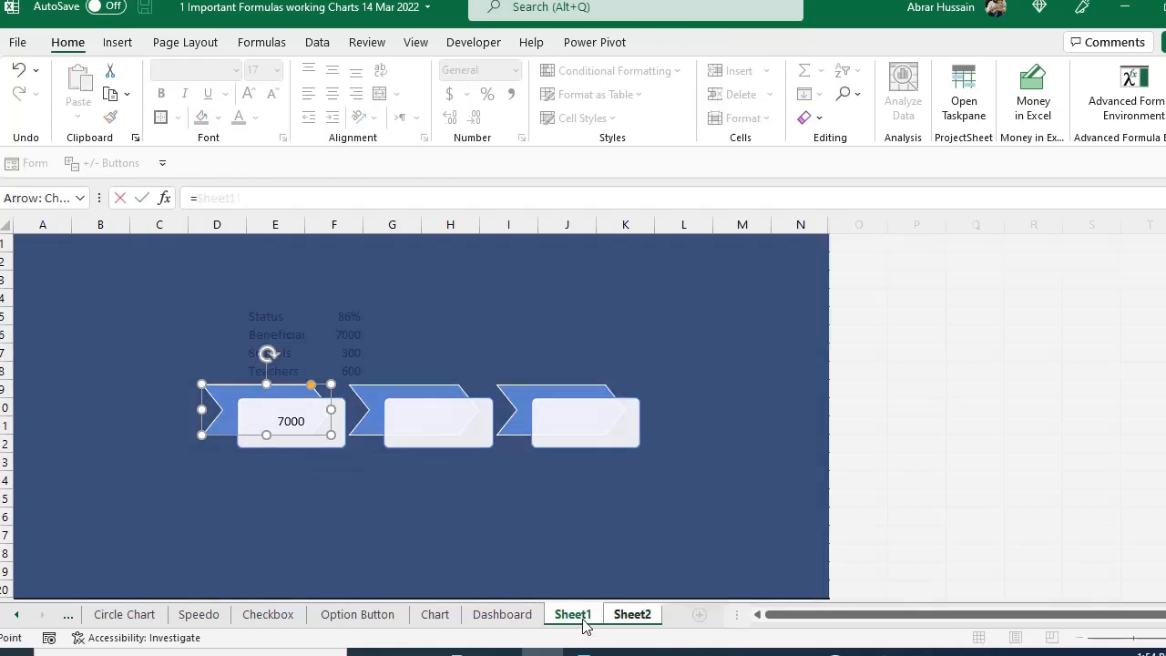
click(272, 336)
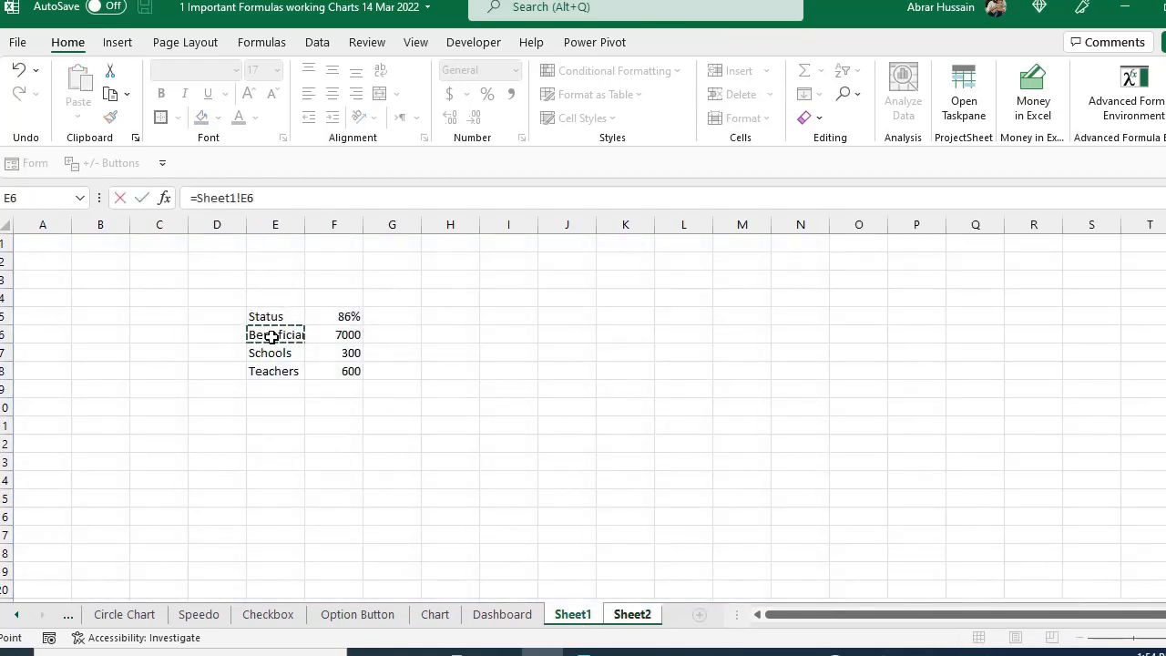
key(Return)
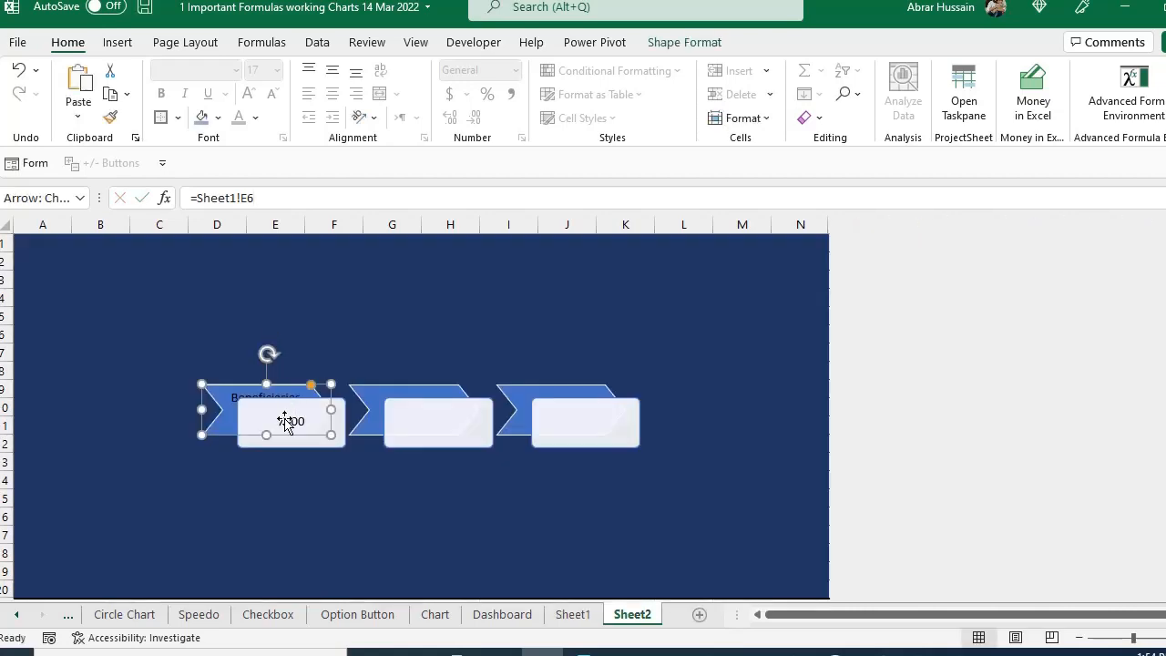
Step: Move the first chevron slightly up and right so its label clears the white box, and colour the label text white
drag(234, 389, 253, 376)
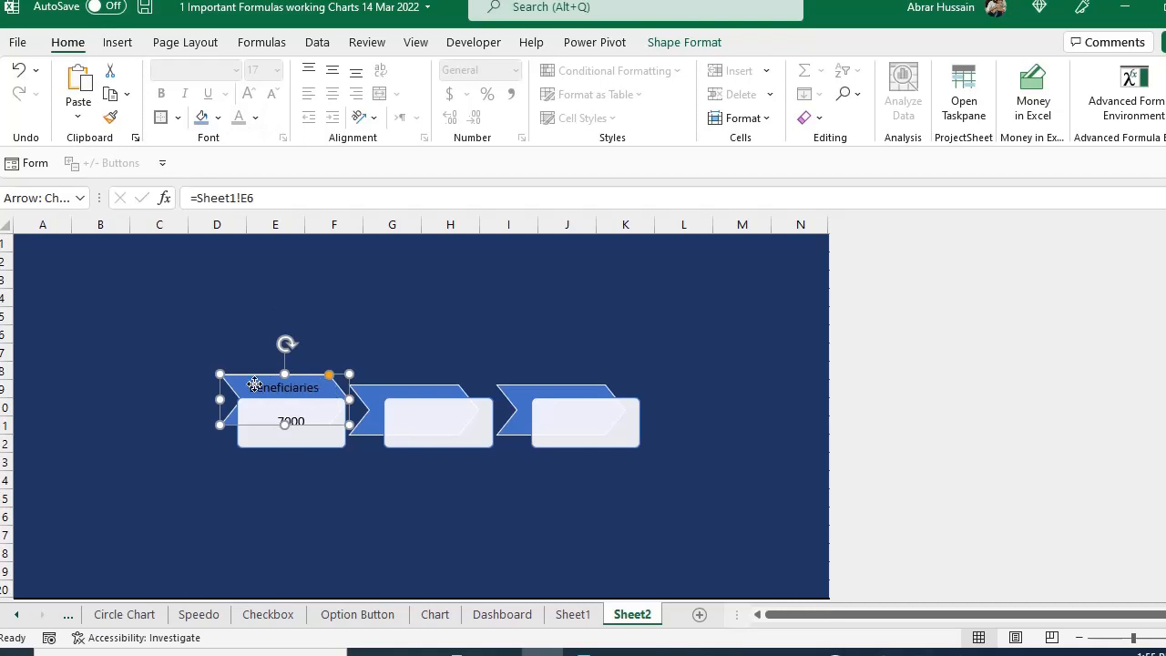
click(250, 387)
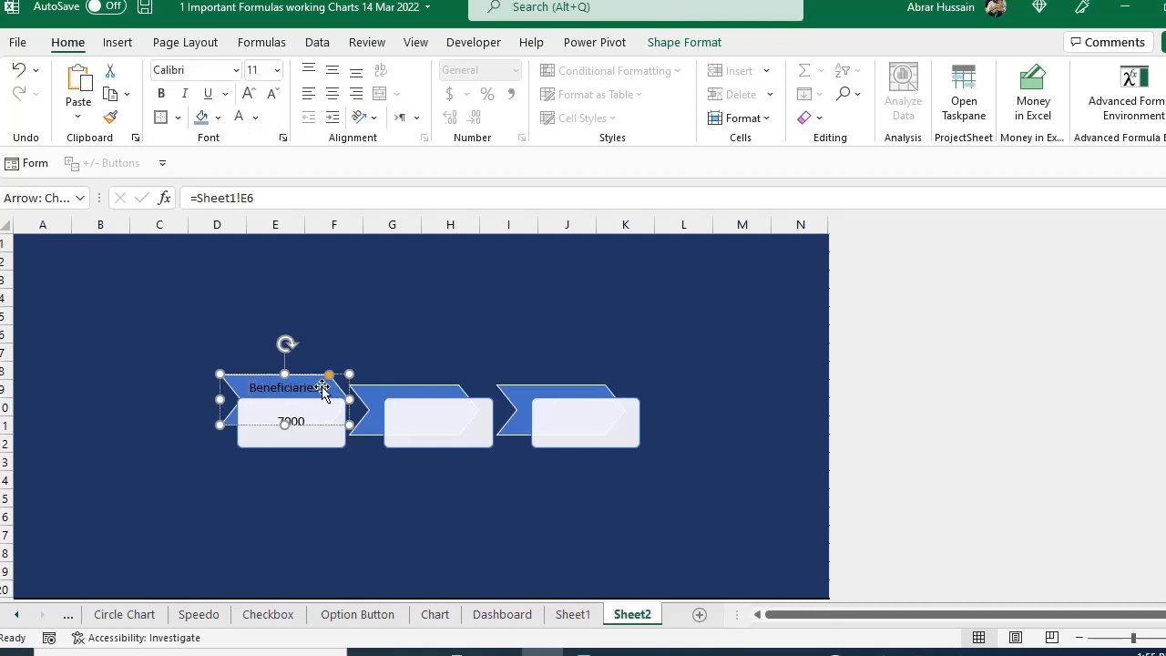
double_click(279, 390)
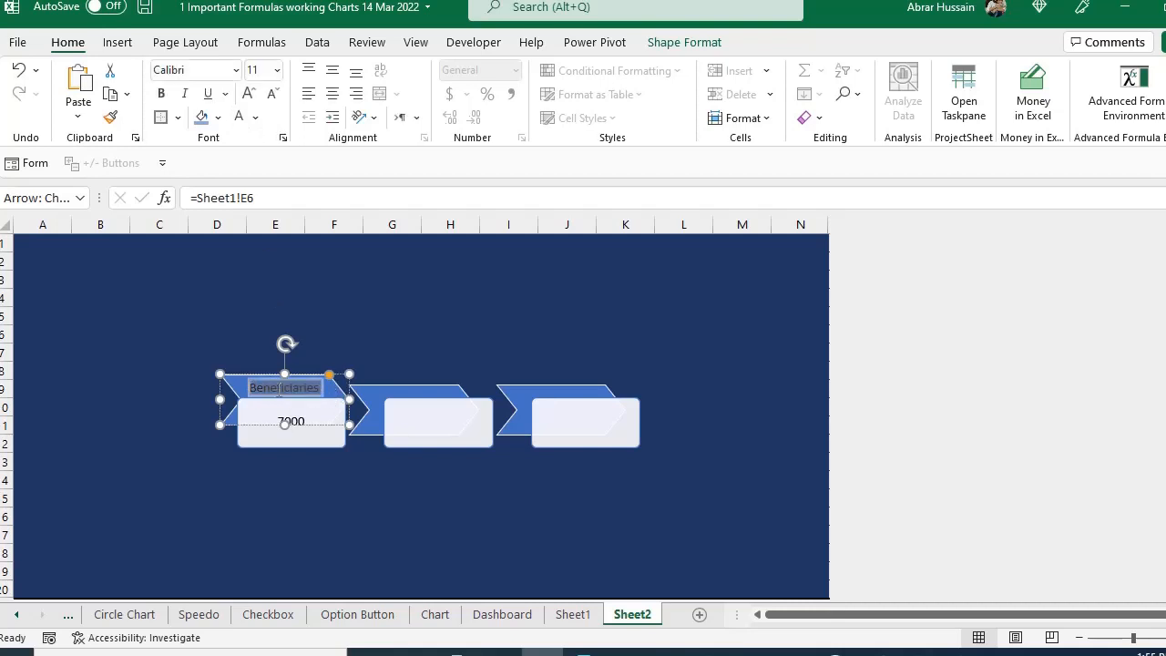
click(239, 116)
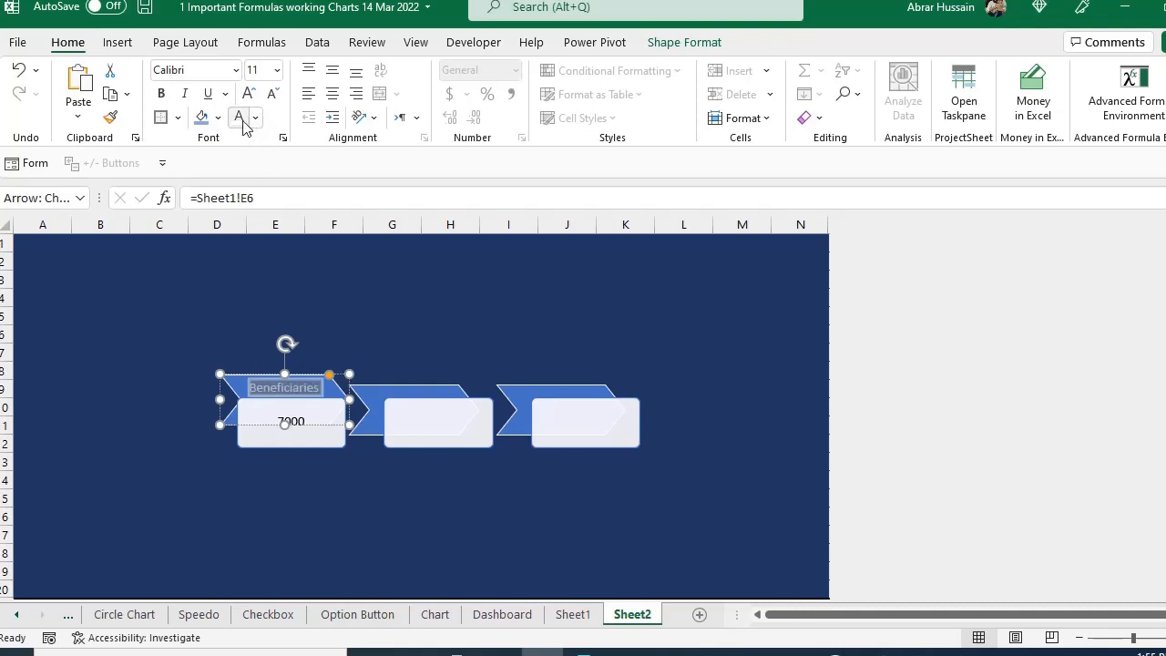
Step: Increase the font size of the value in the first white box to 28
click(321, 445)
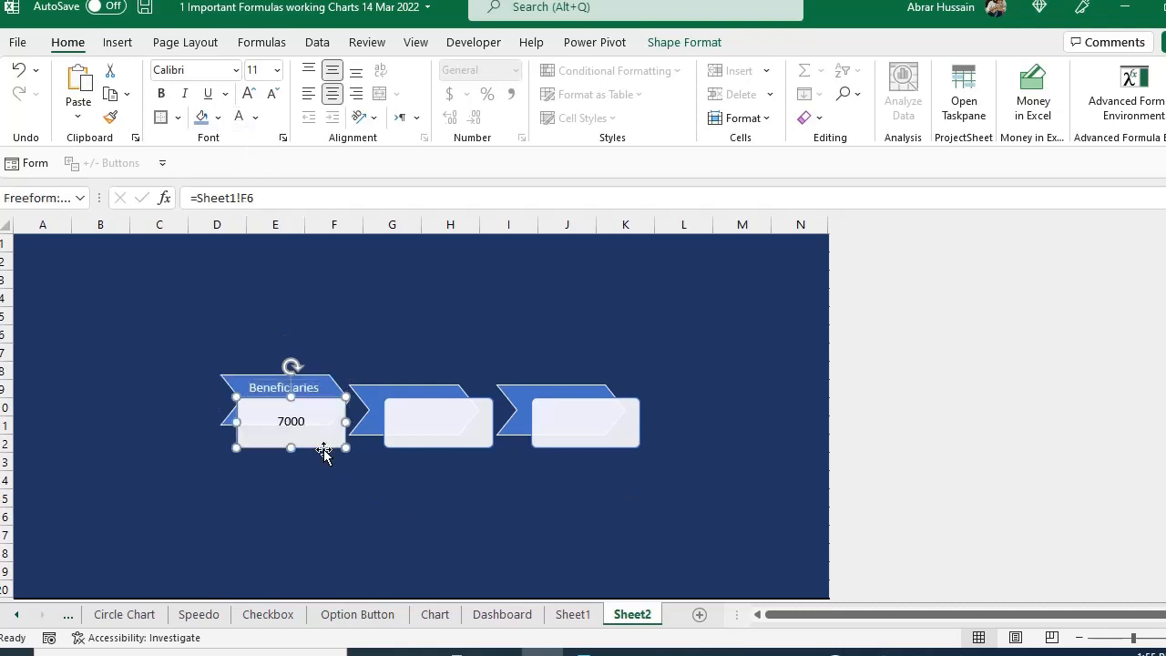
click(247, 95)
click(247, 94)
click(247, 94)
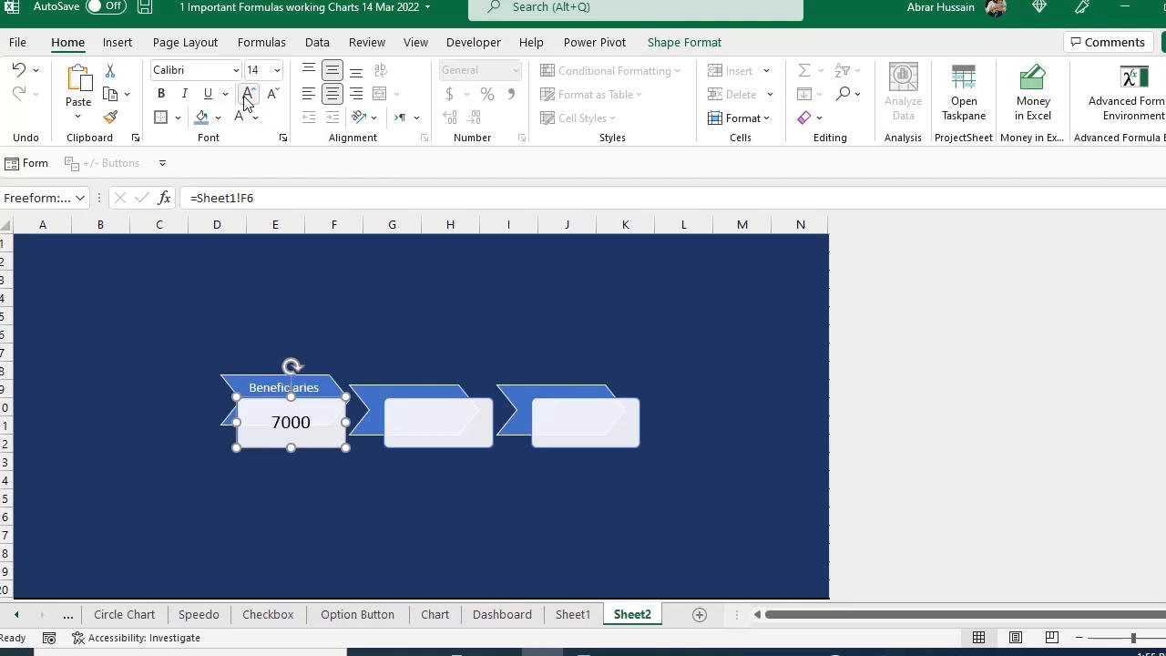
click(247, 94)
click(247, 95)
click(247, 94)
click(247, 95)
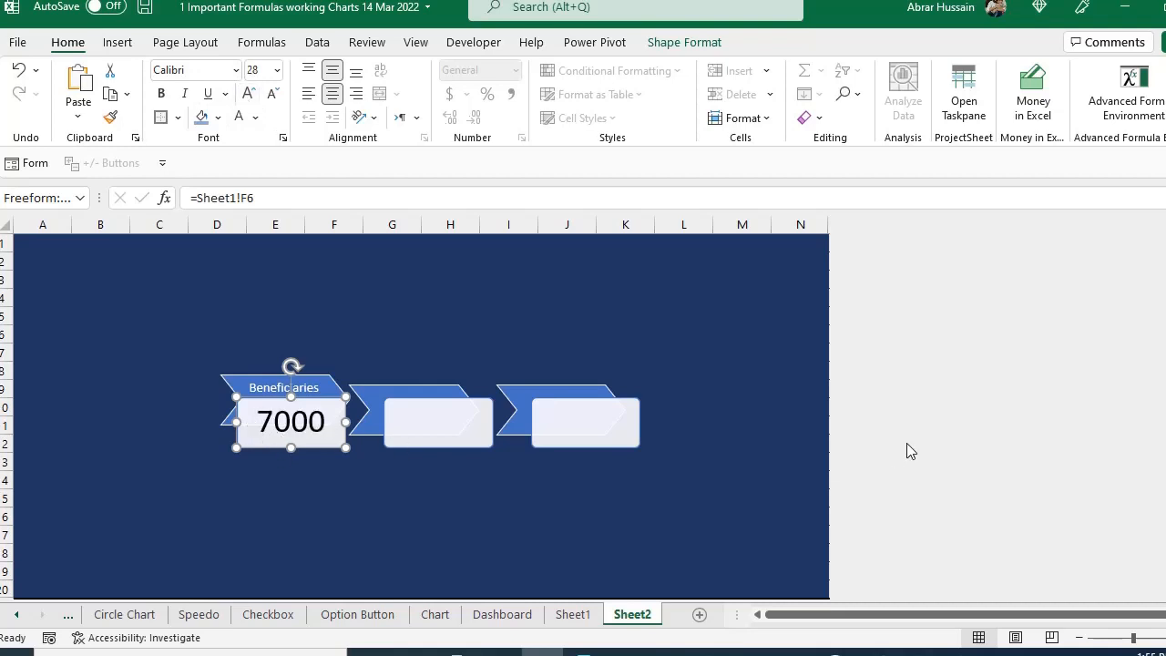
Step: Move the second and third white boxes down off their chevrons
click(415, 384)
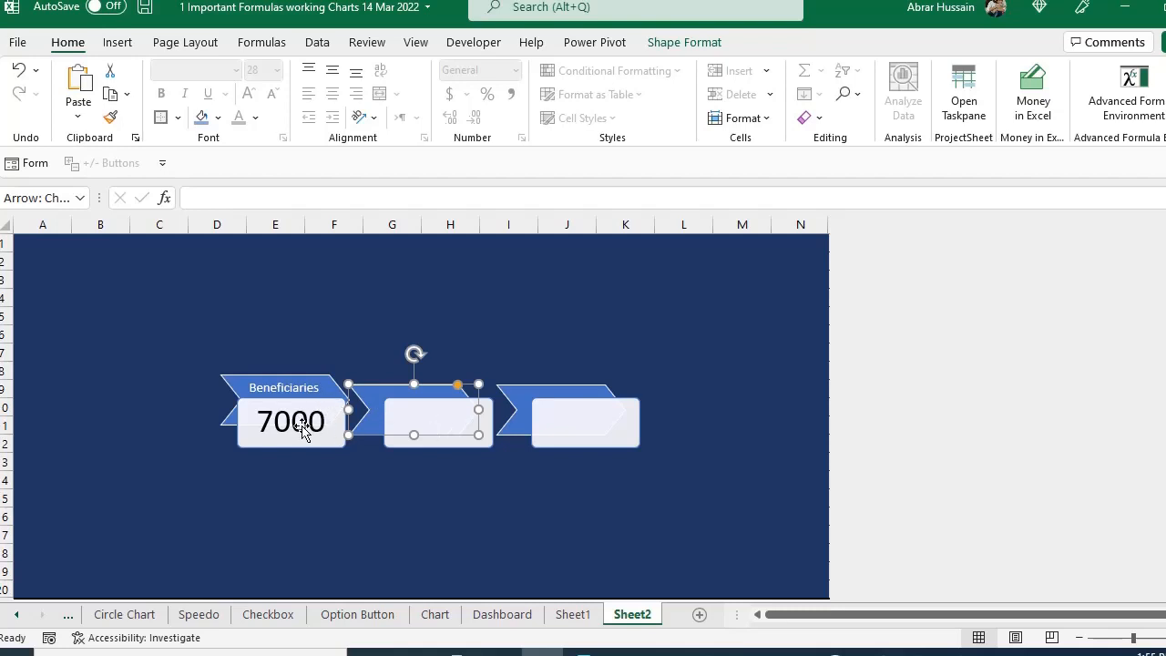
click(306, 430)
click(421, 427)
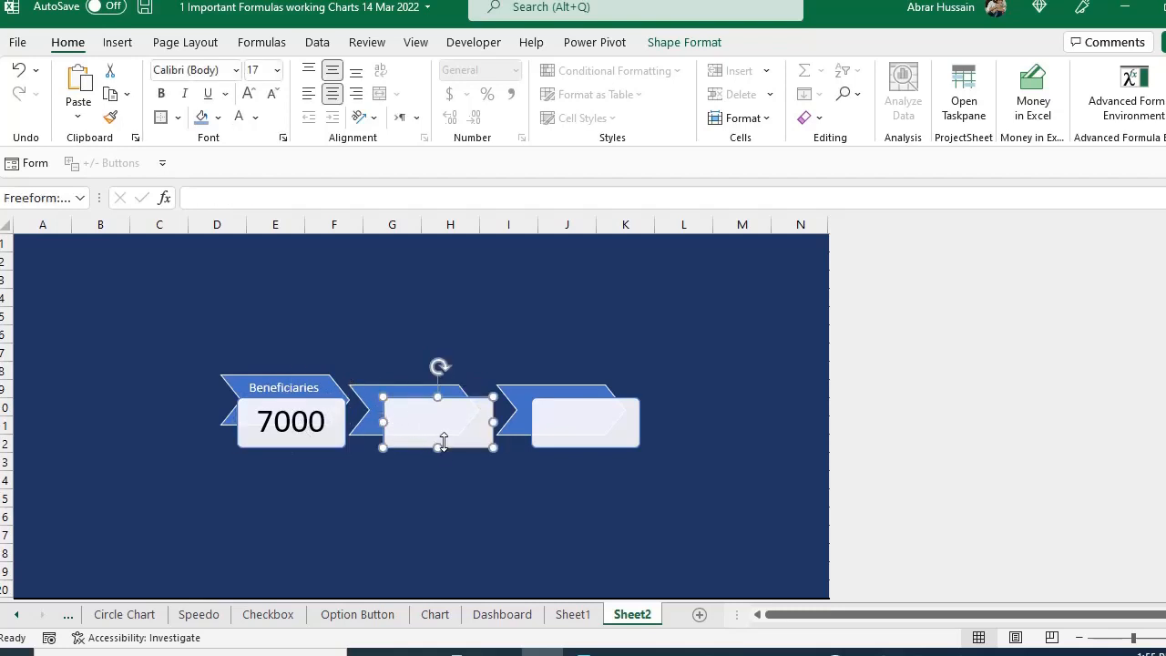
drag(443, 443, 449, 466)
click(541, 437)
drag(580, 430, 579, 466)
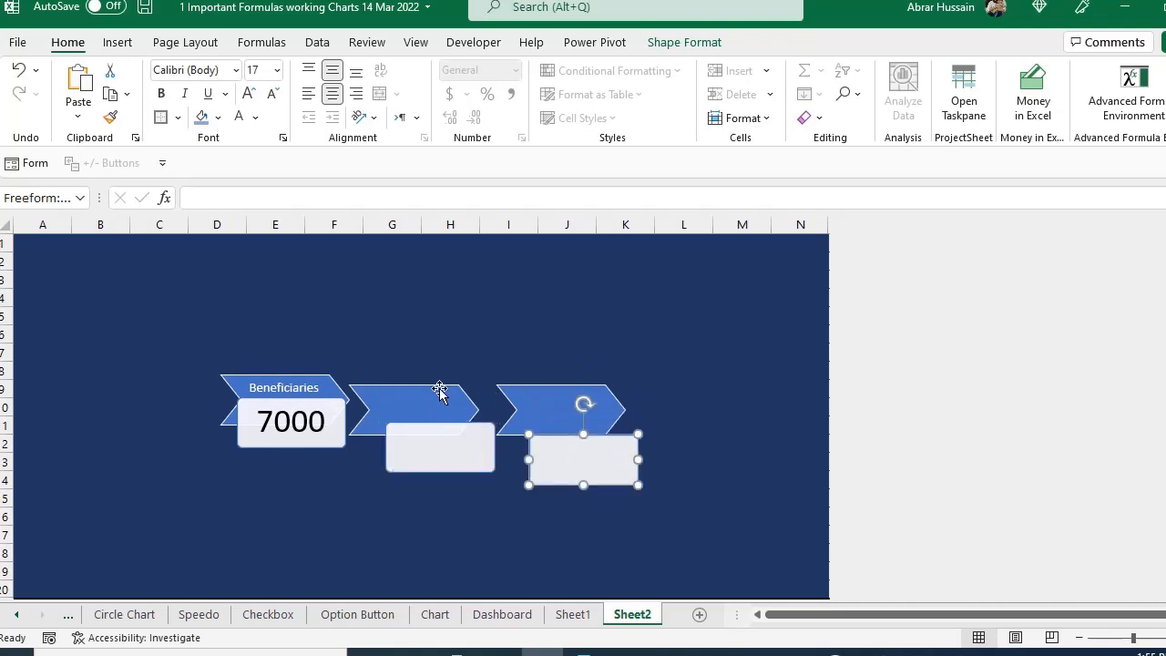
Step: Raise the second and third chevrons level with the Beneficiaries chevron and shift their white boxes further down, clear of them
mouse_move(439, 388)
mouse_down()
mouse_move(431, 379)
mouse_move(442, 376)
mouse_up()
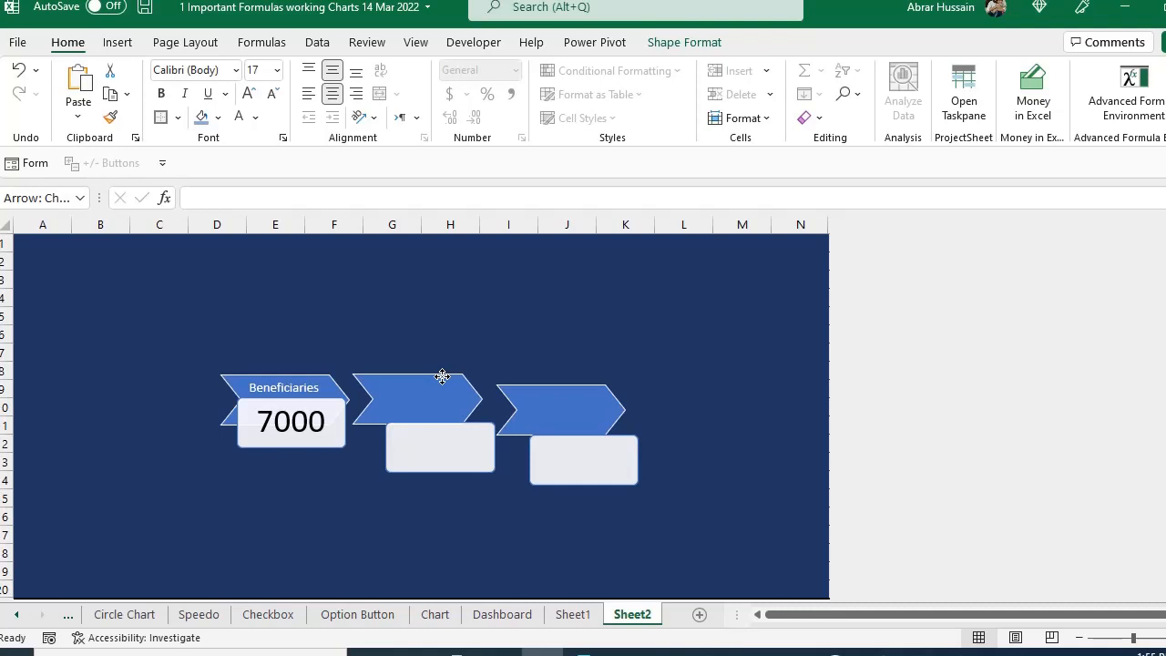
mouse_move(528, 394)
mouse_down()
mouse_move(517, 381)
mouse_move(539, 384)
mouse_up()
drag(450, 435, 450, 471)
drag(544, 460, 544, 499)
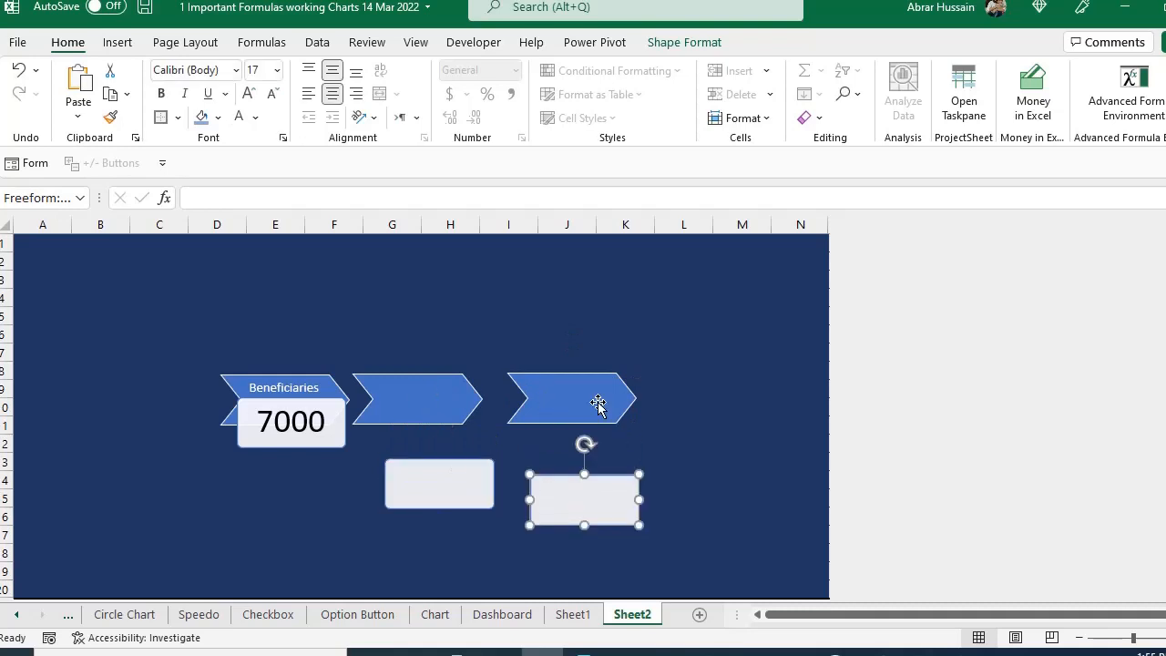
Step: Select all three chevrons and distribute them horizontally
click(256, 379)
ctrl+click(447, 398)
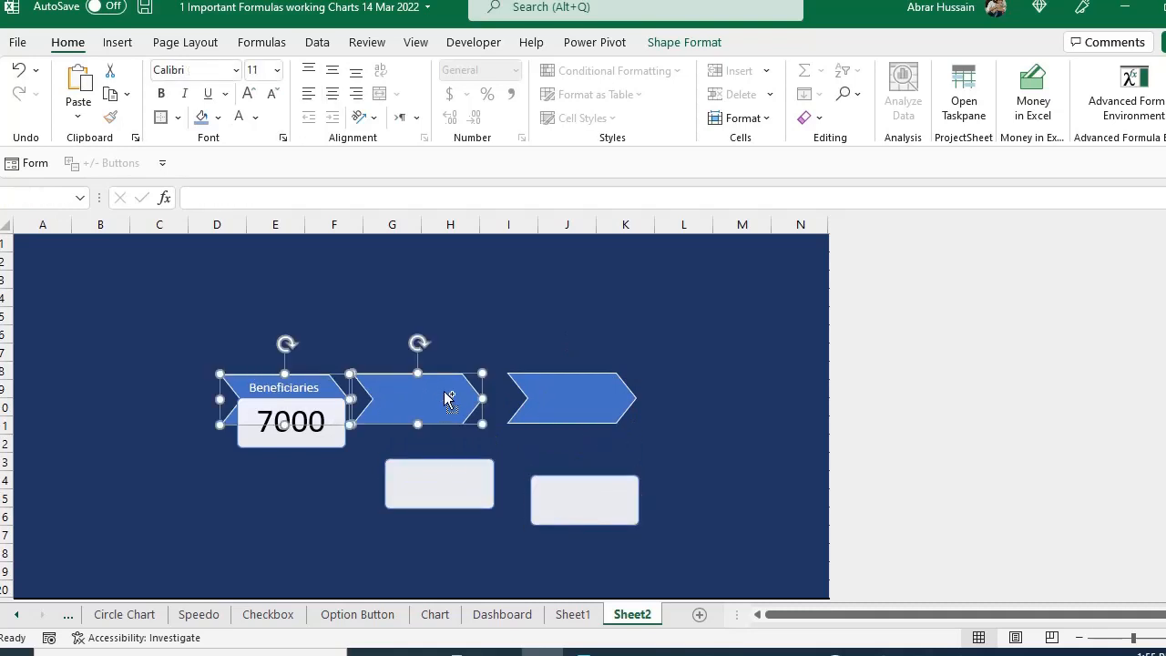
ctrl+click(548, 402)
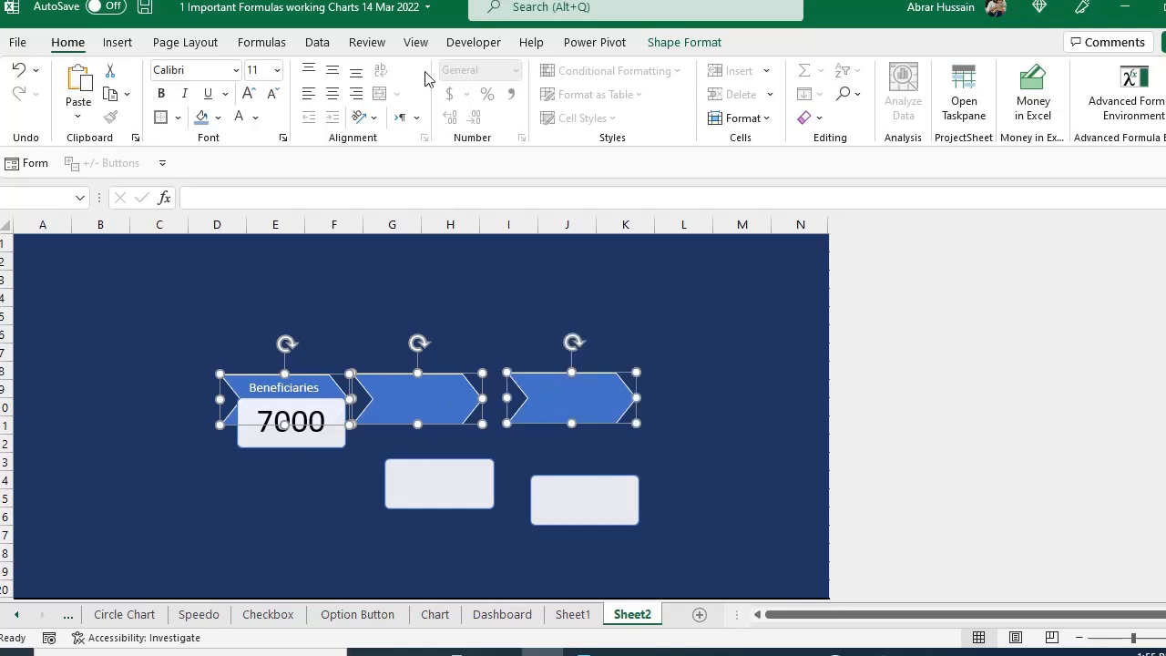
click(683, 43)
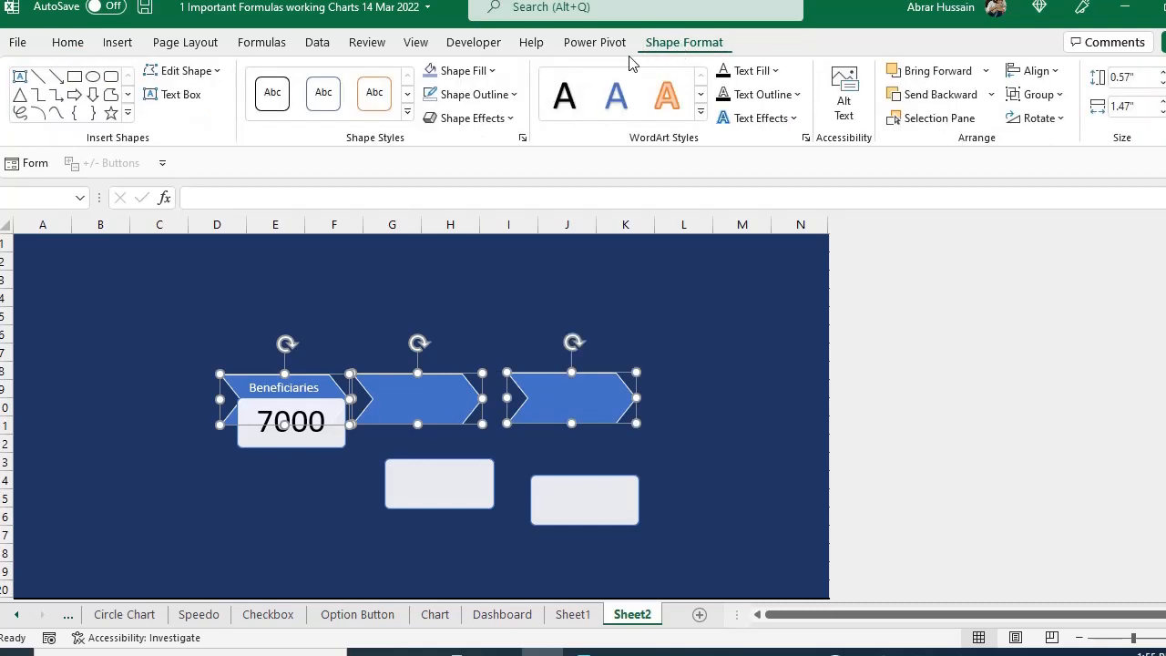
click(1055, 76)
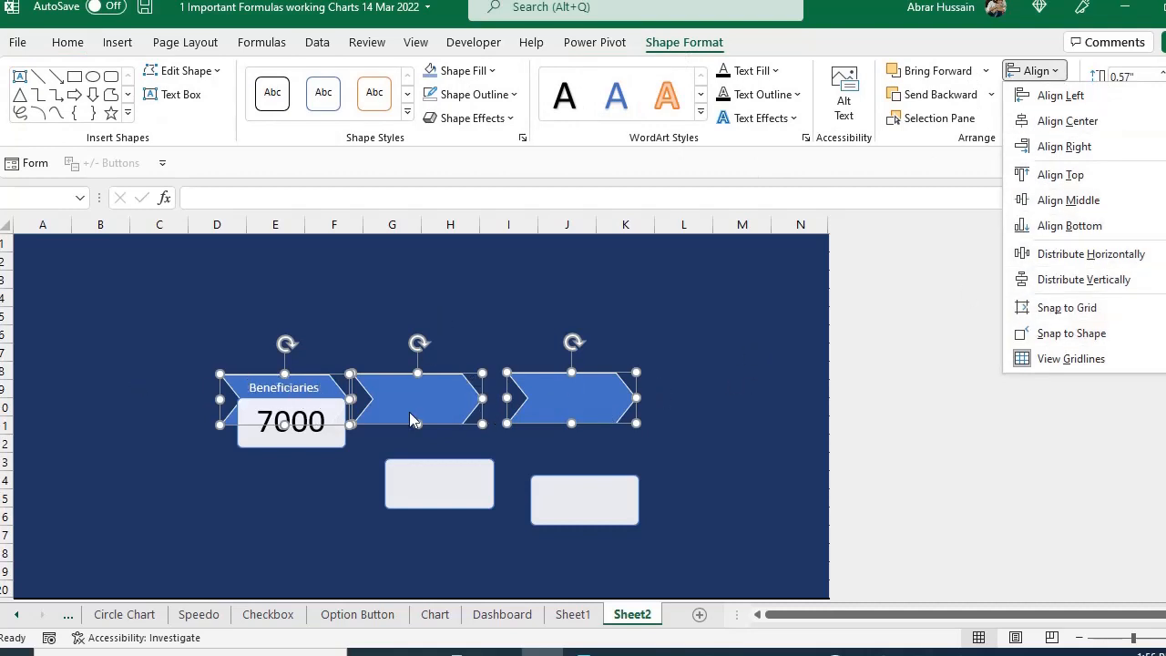
click(1090, 257)
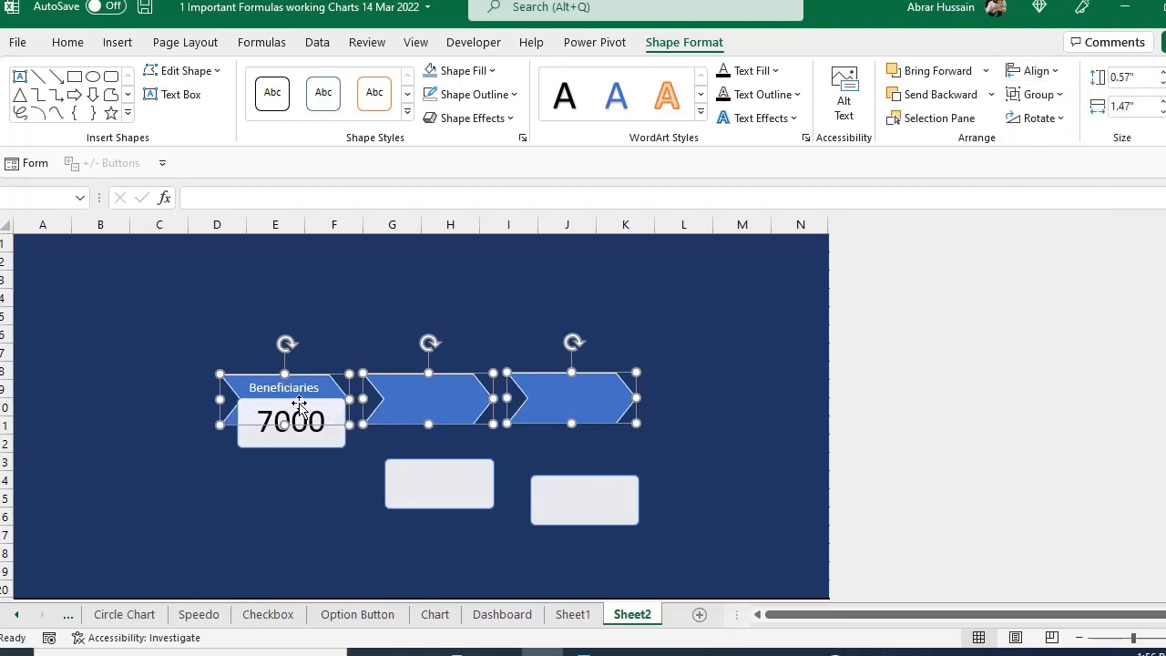
Step: Revert the middle chevron's spacing and distribute the three chevrons horizontally again
drag(453, 398, 441, 398)
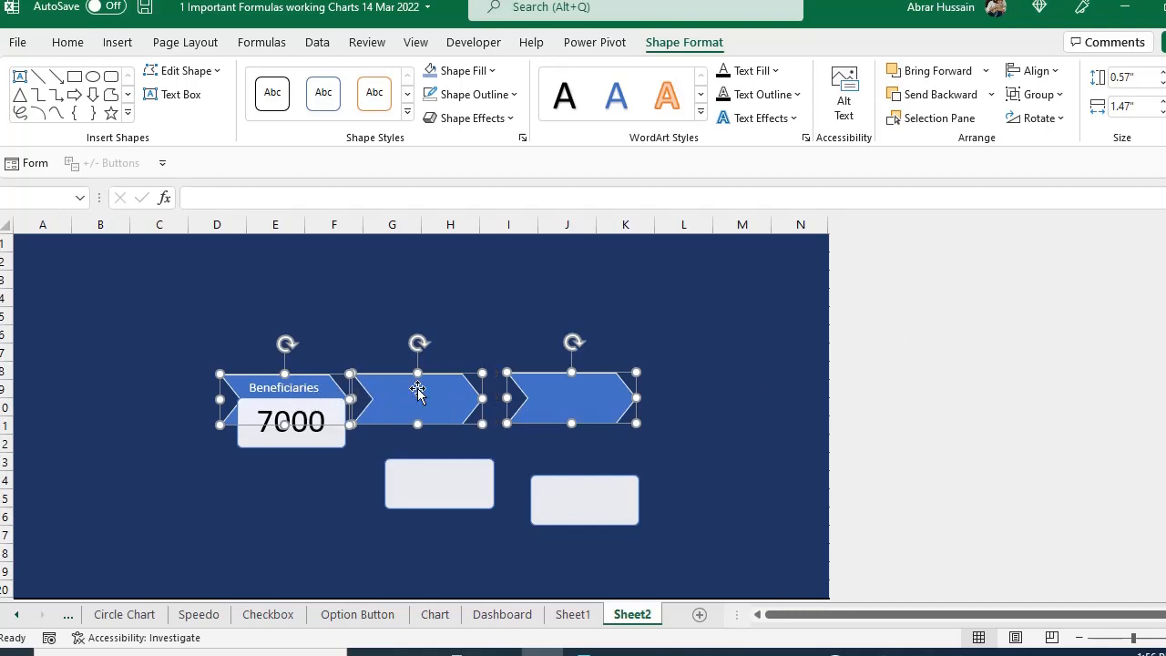
click(1034, 70)
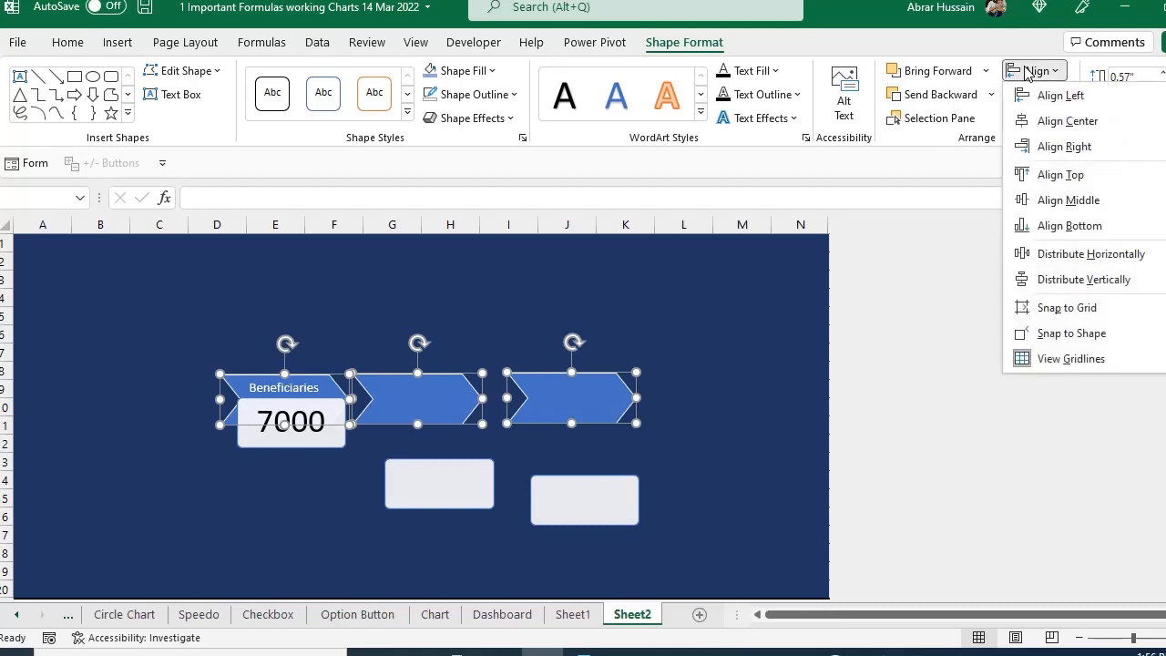
click(1055, 264)
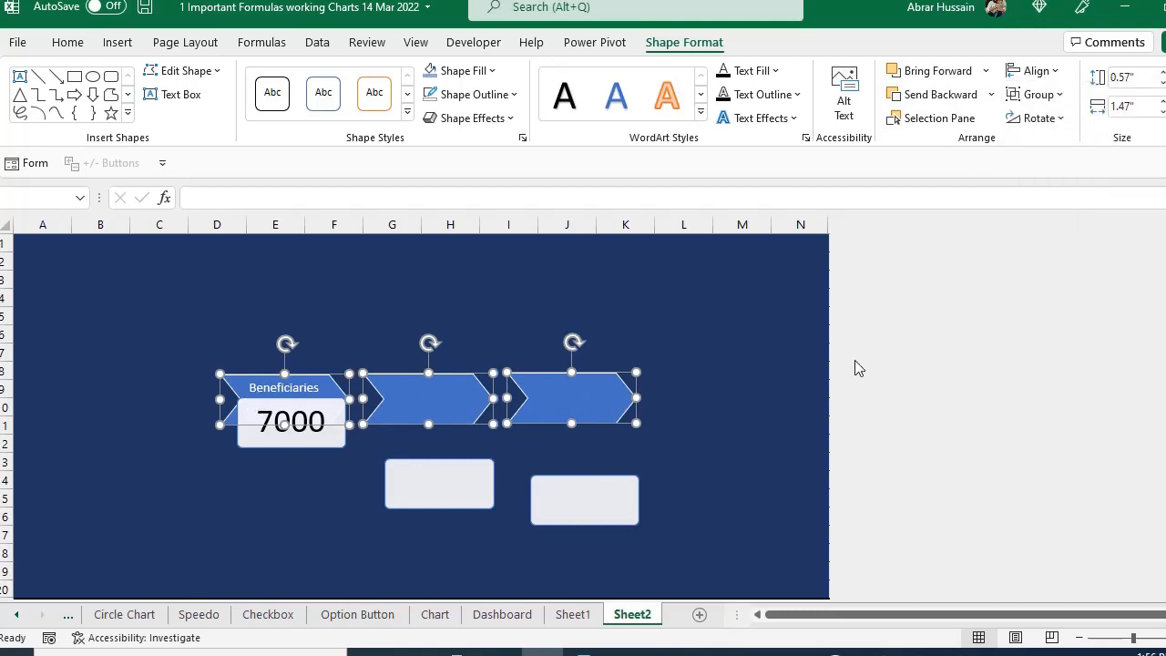
Step: Move the second and third white boxes back over the lower halves of their chevrons, level with the first box
click(432, 500)
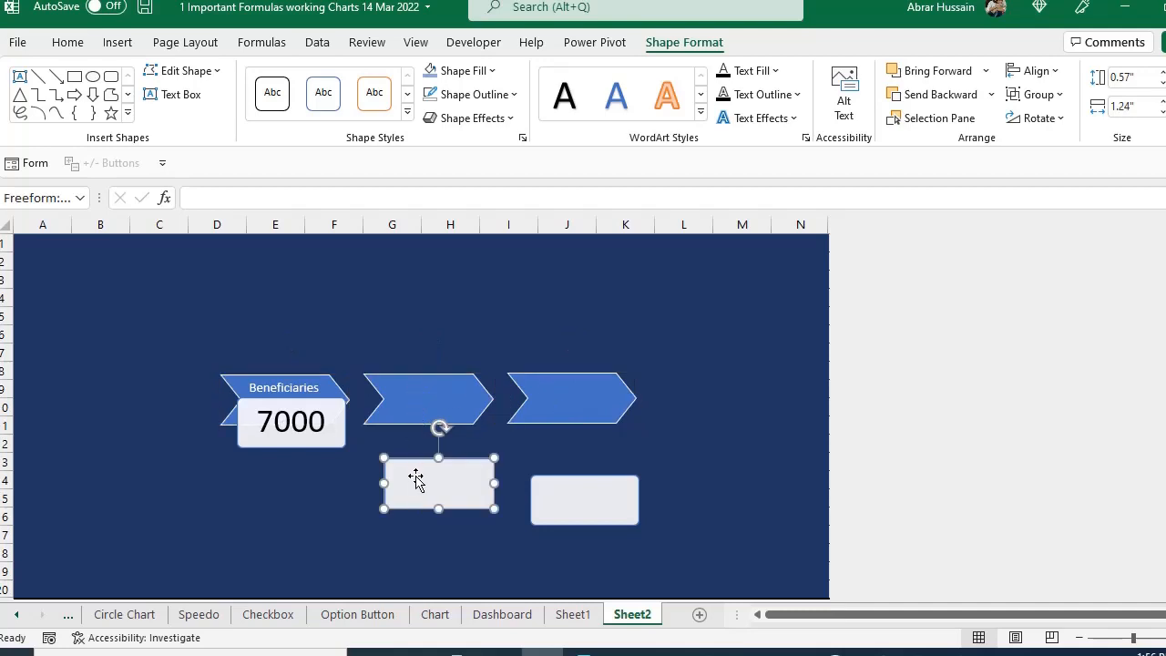
drag(409, 477, 406, 417)
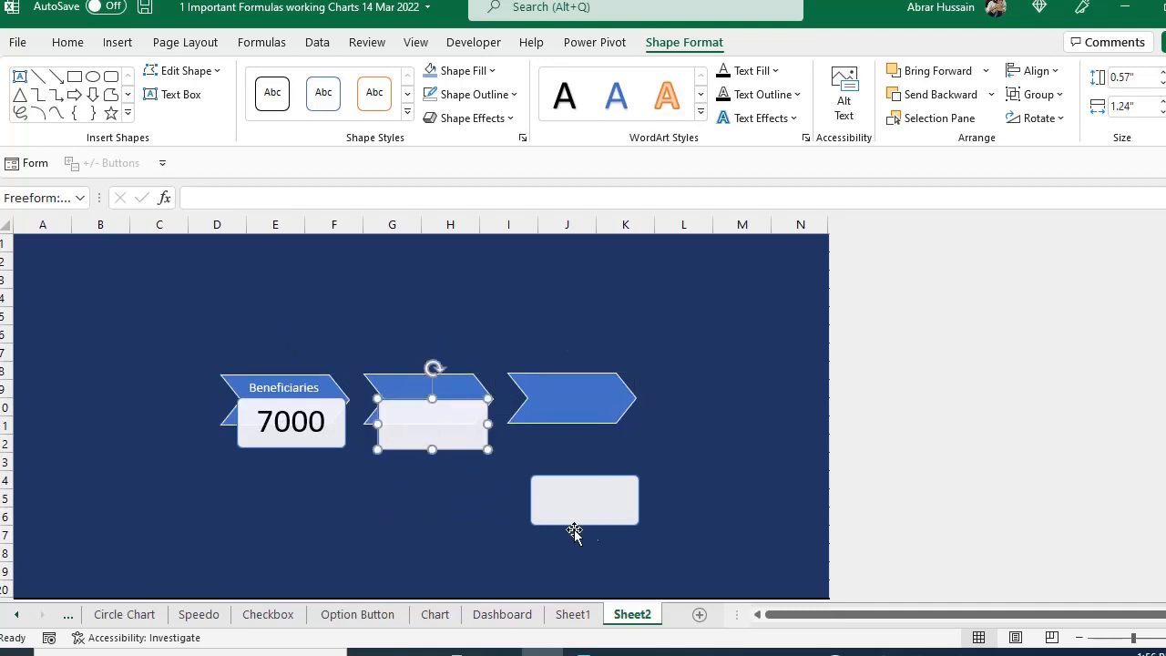
drag(588, 507, 568, 425)
Step: Link the second white box's text to the schools value with the formula =Sheet1!F7
click(405, 428)
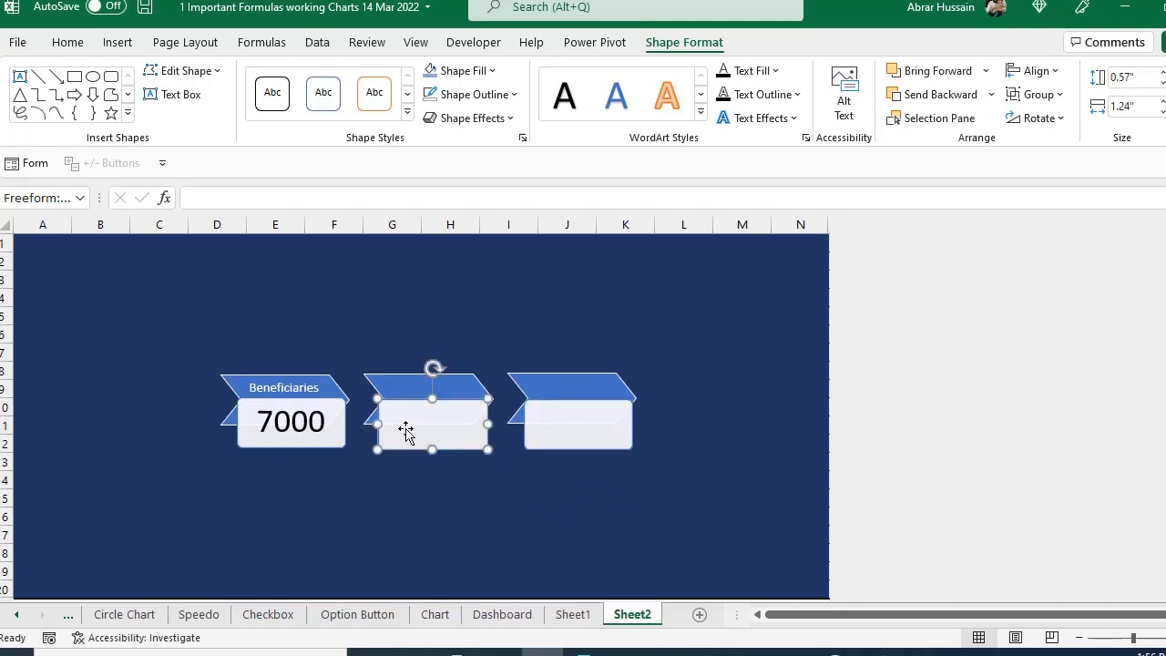
click(227, 200)
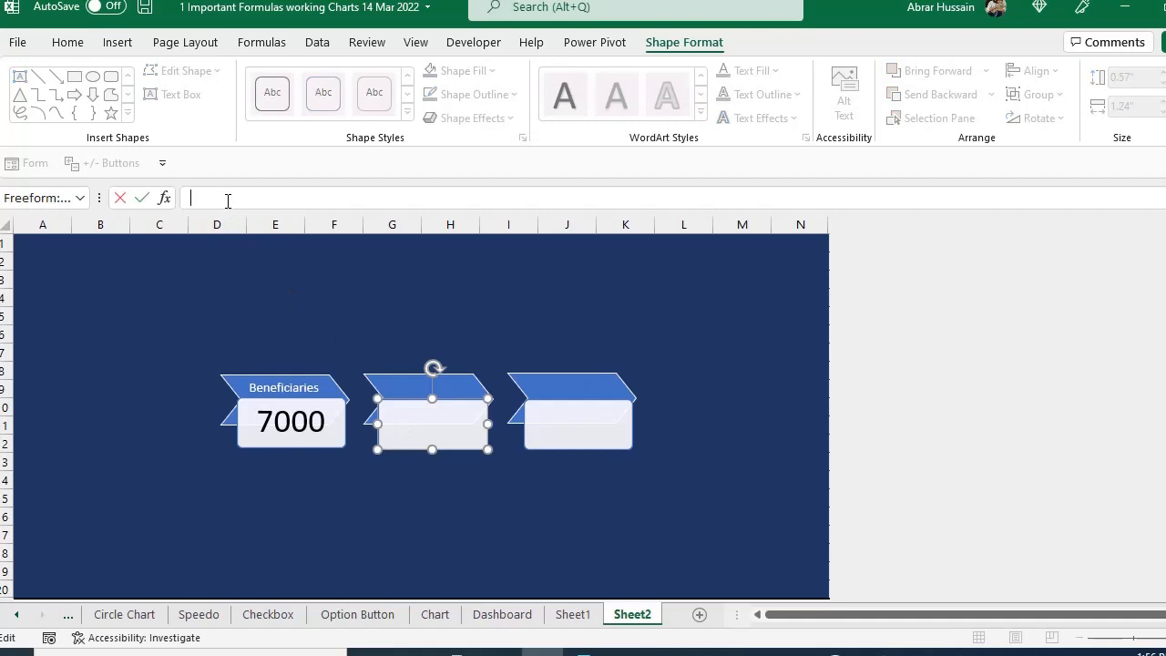
text(=)
click(558, 618)
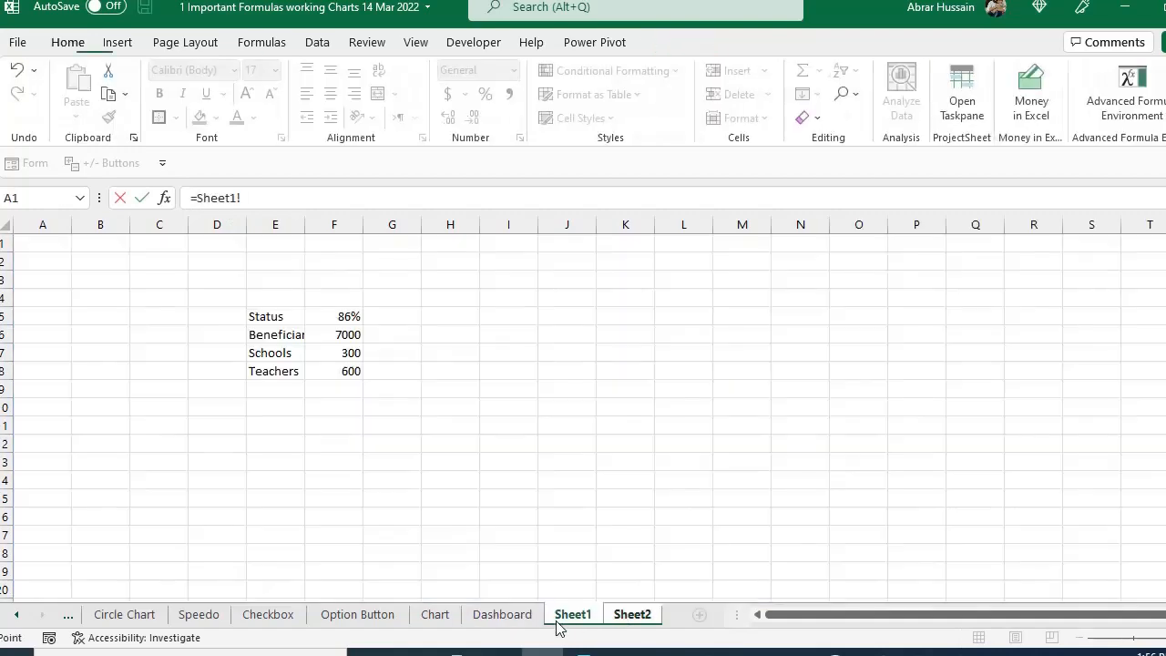
click(357, 358)
key(Return)
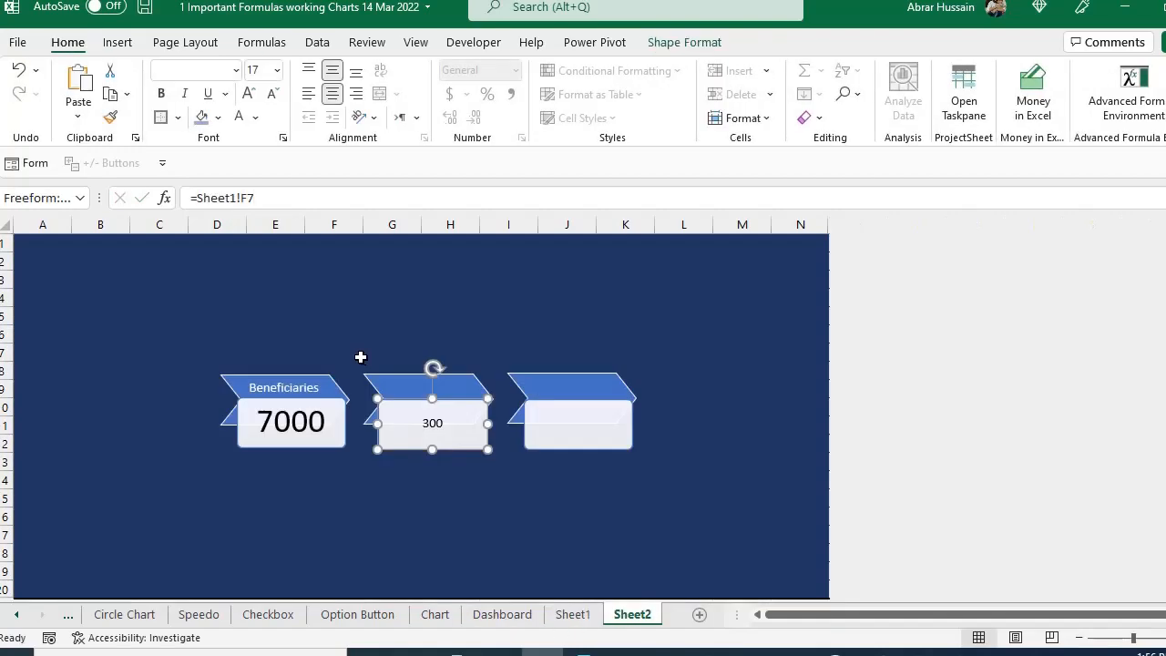
Step: Link the second chevron's text to the schools label with the formula =Sheet1!E7
click(404, 378)
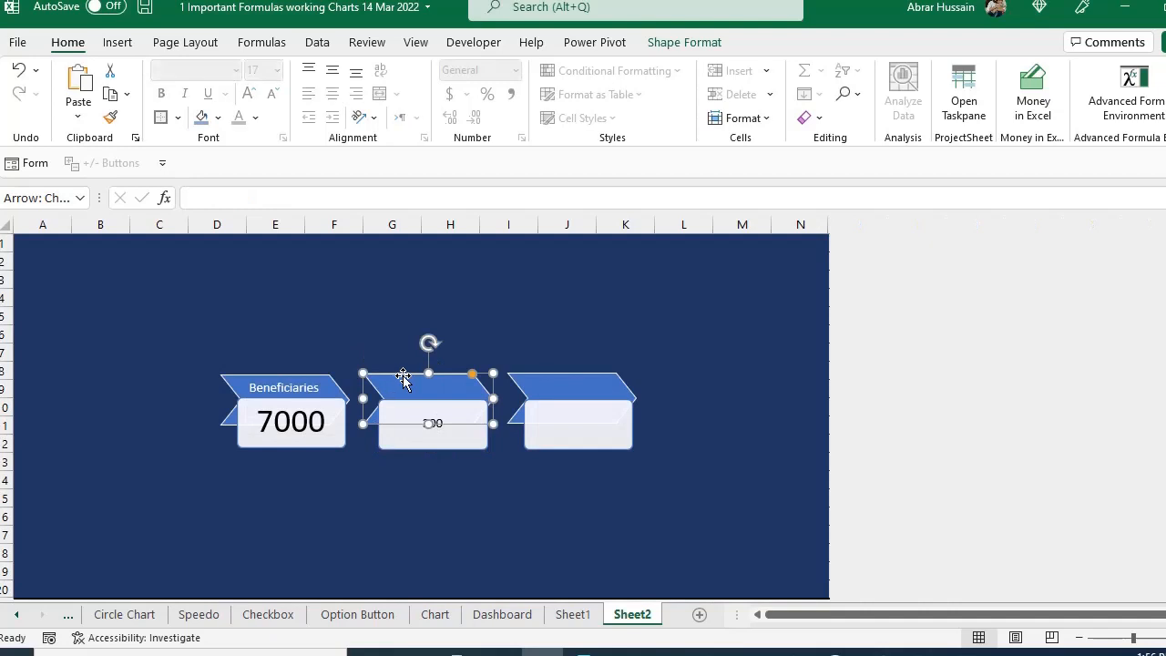
click(219, 198)
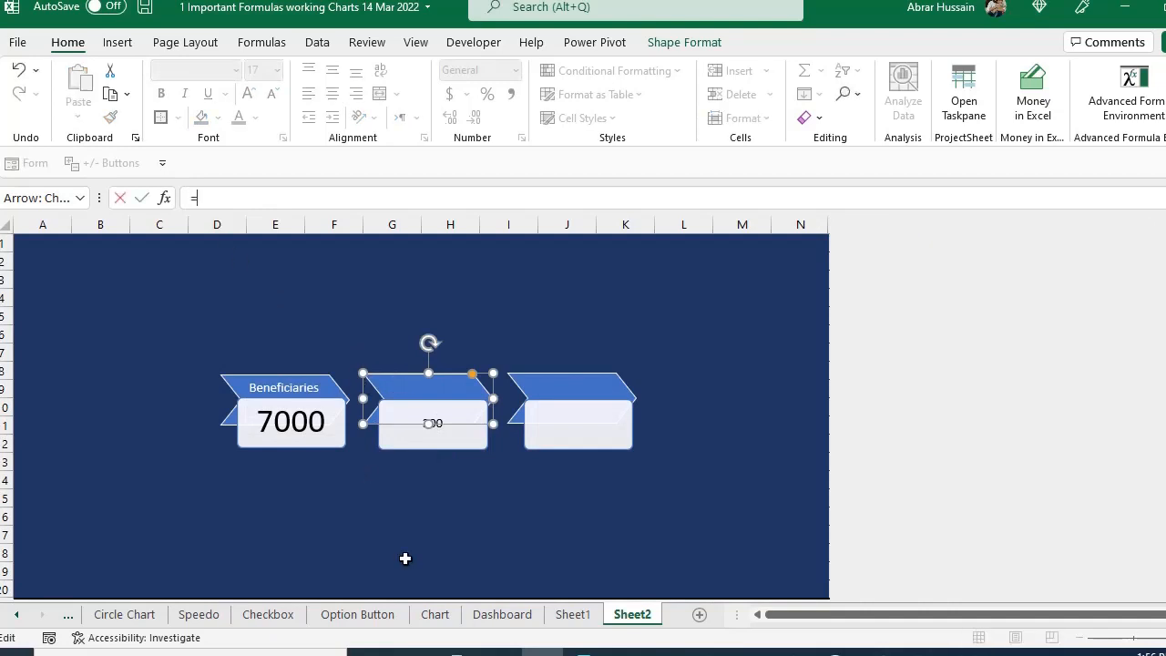
click(589, 620)
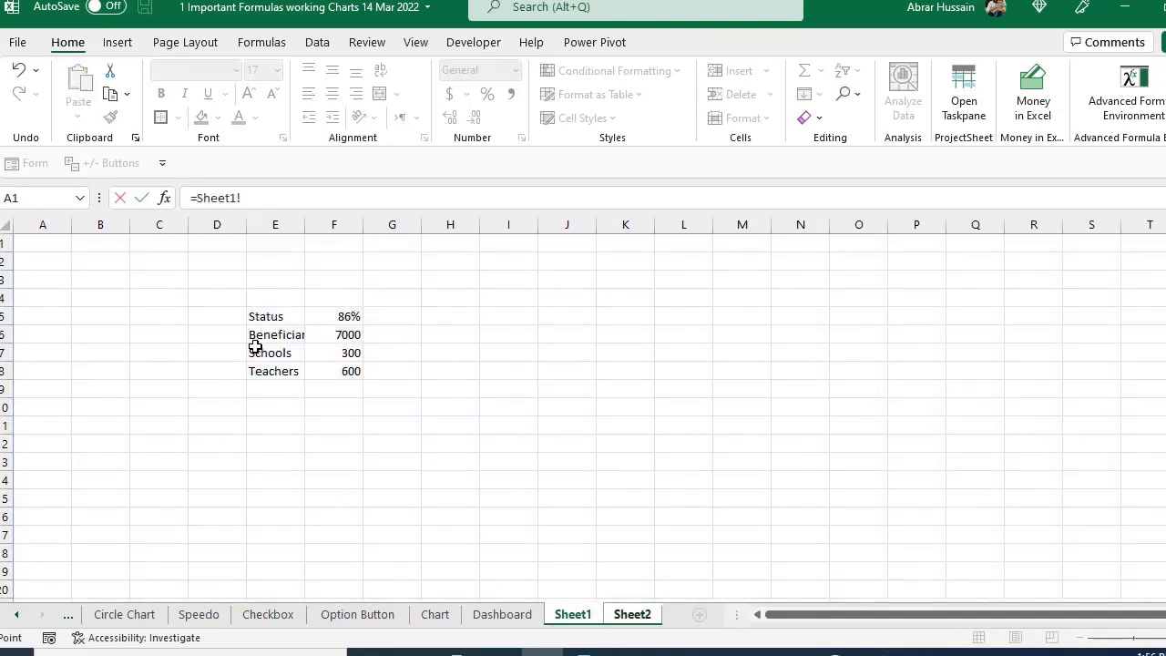
click(255, 347)
key(Return)
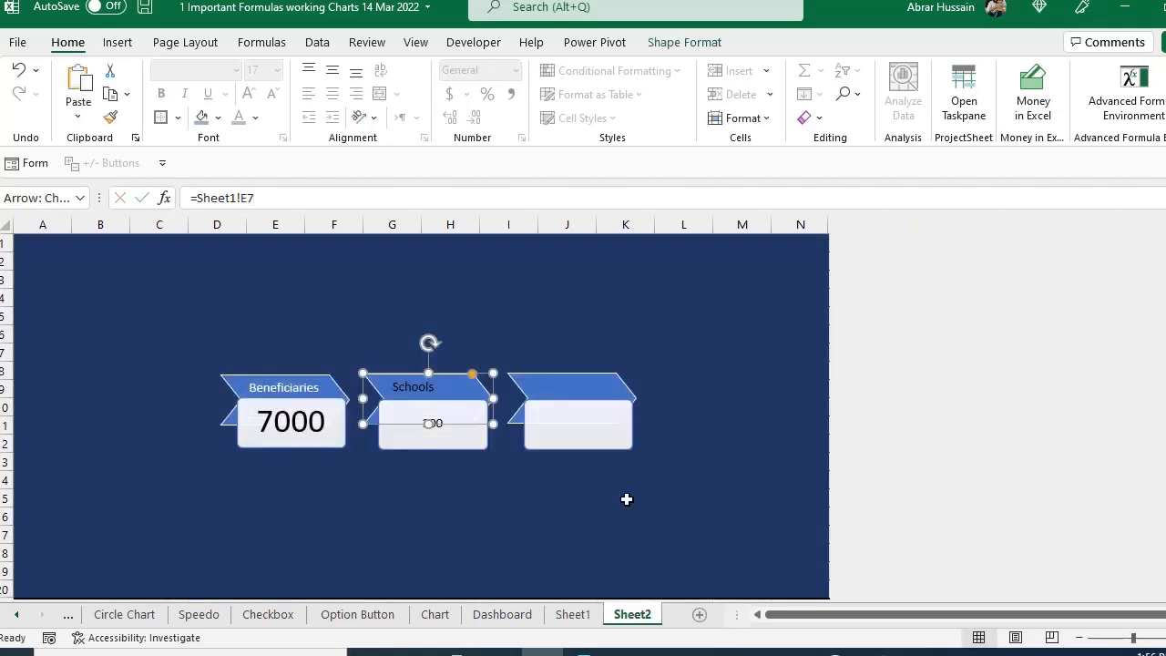
Step: Link the third chevron's text to the teachers label with the formula =Sheet1!E8
click(574, 387)
click(255, 208)
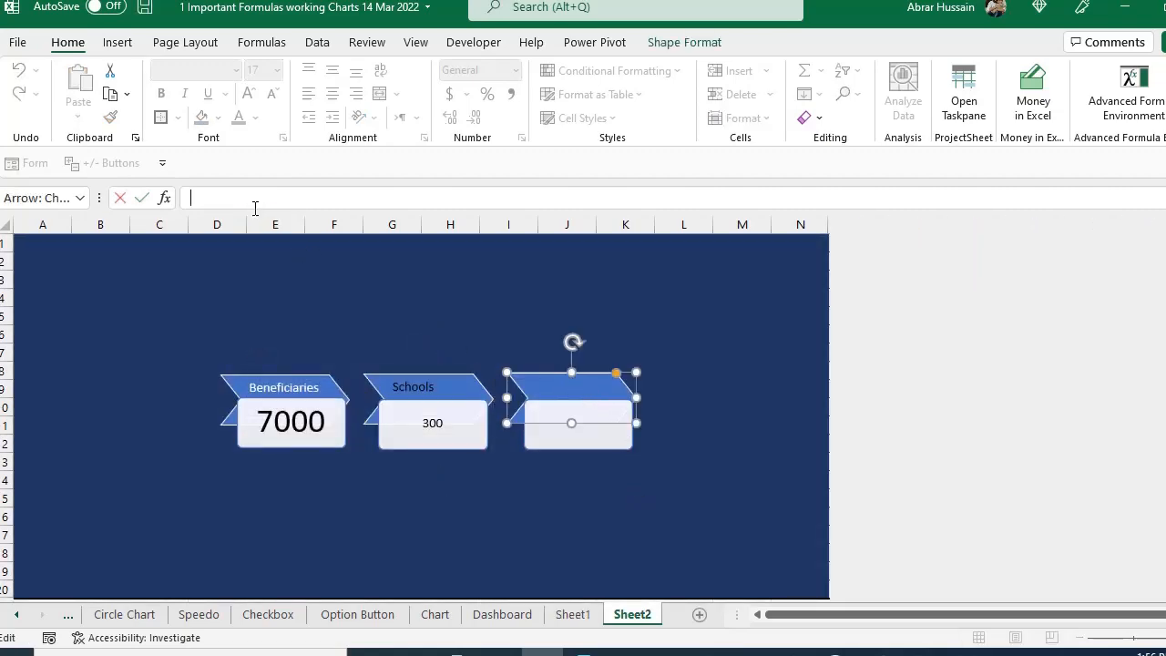
text(=Sheet1!)
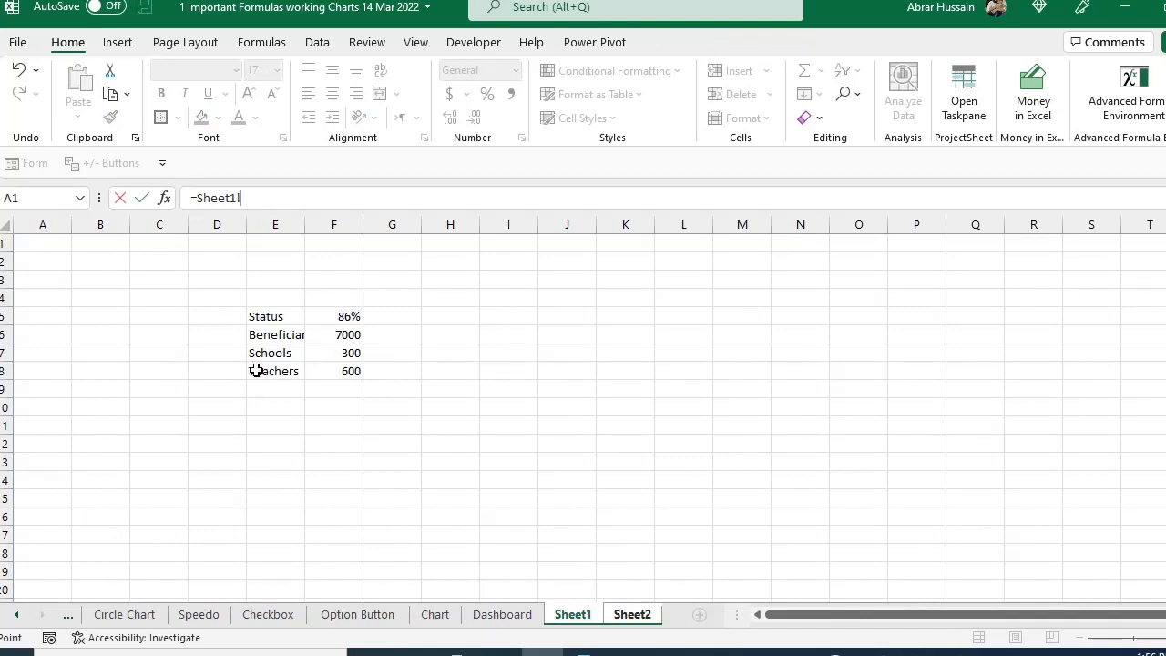
click(256, 371)
key(Return)
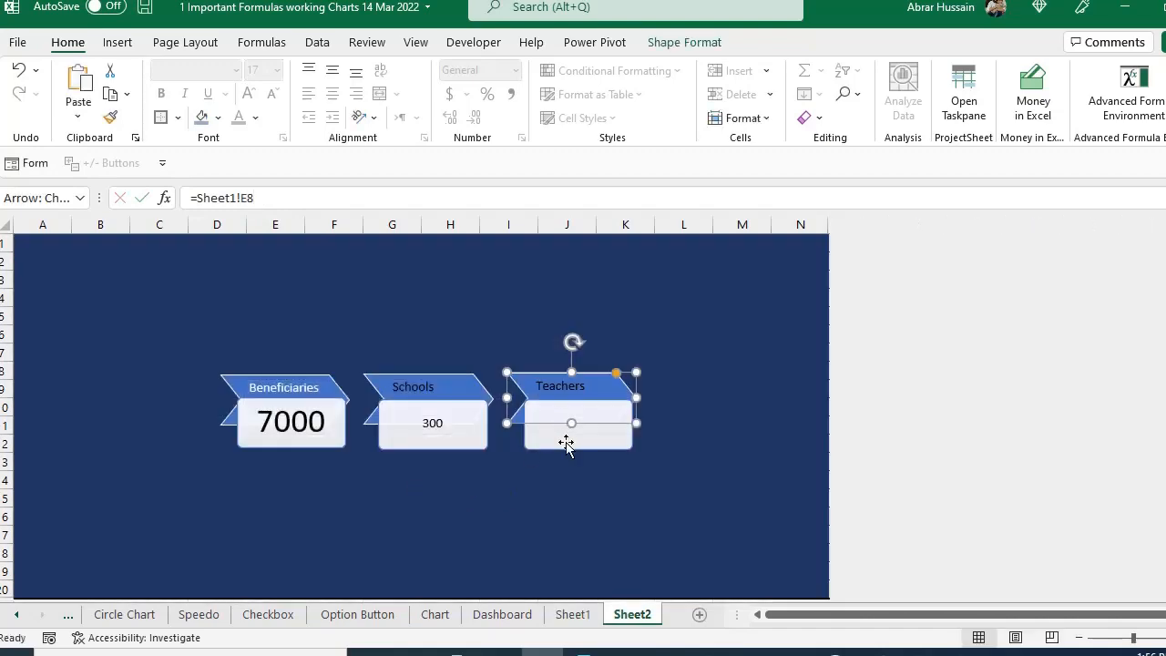
Step: Link the third white box's text to the teachers value with the formula =Sheet1!F8
click(566, 444)
click(221, 198)
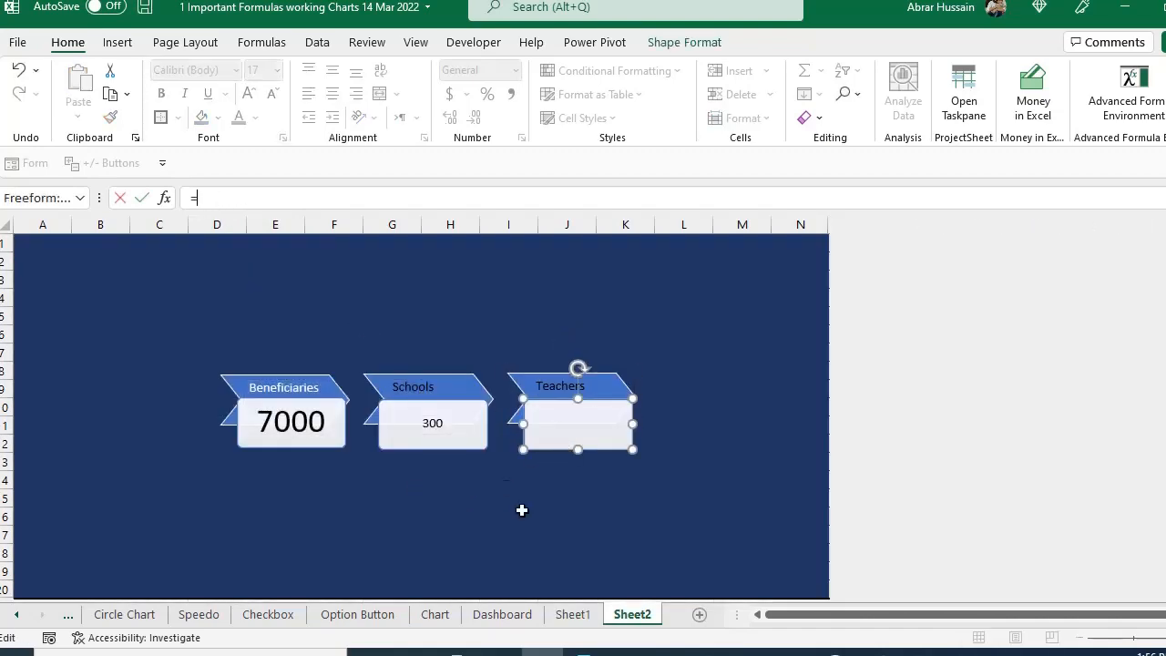
click(574, 614)
click(355, 372)
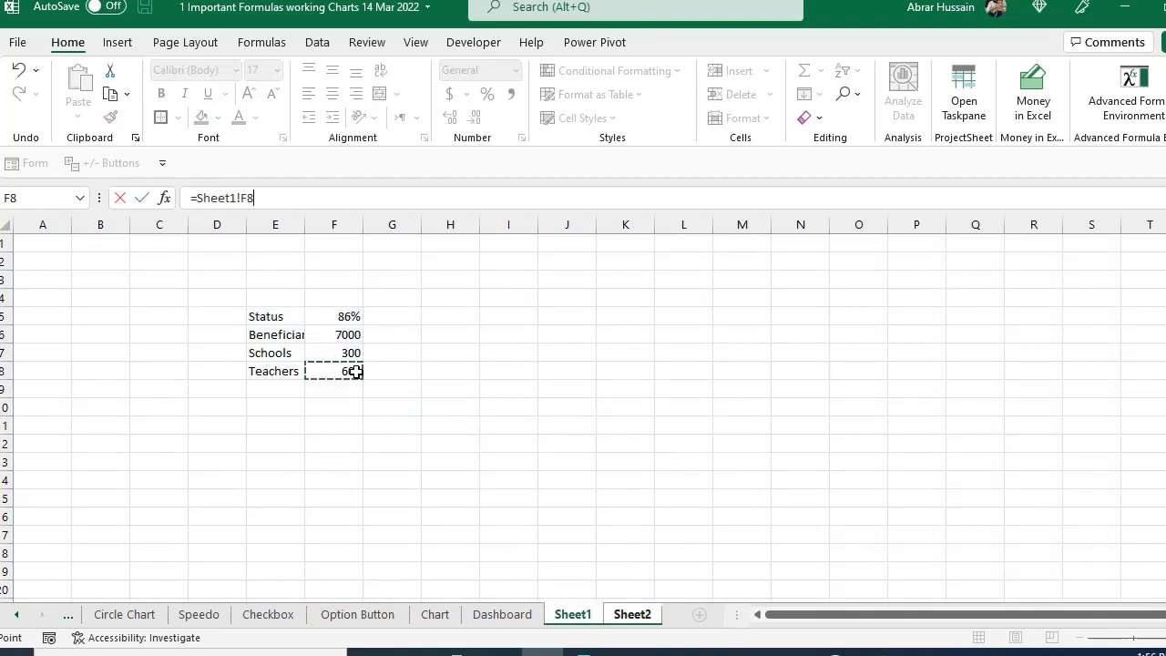
key(Return)
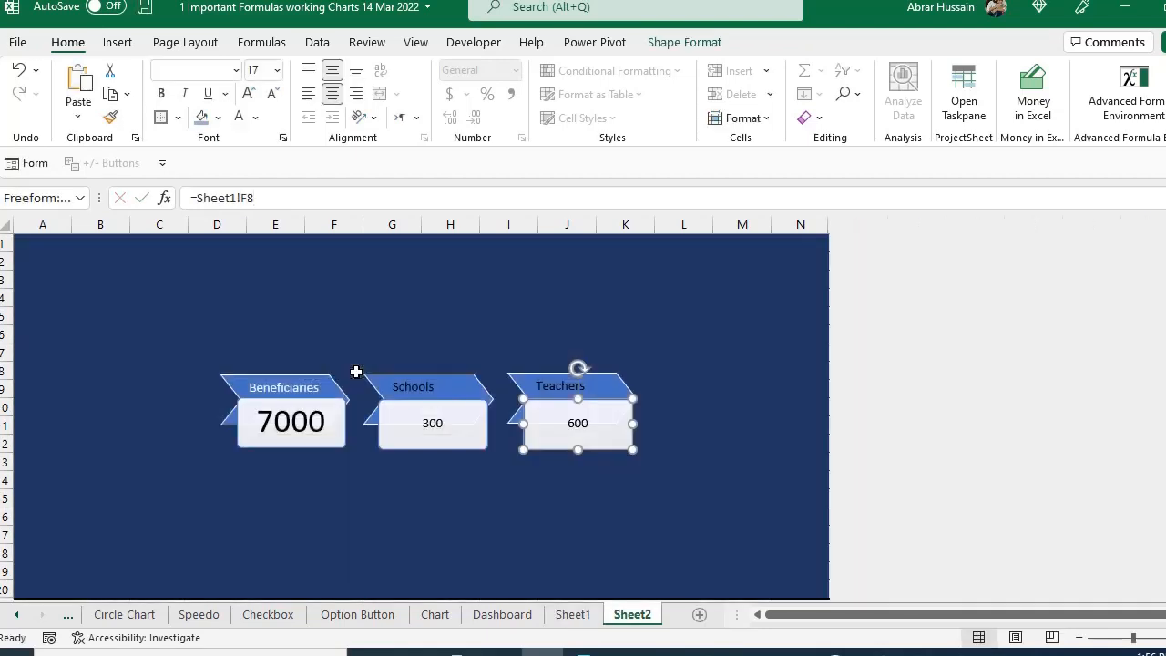
Step: Copy the Beneficiaries chevron's formatting onto the Schools and Teachers chevrons with Format Painter
click(284, 382)
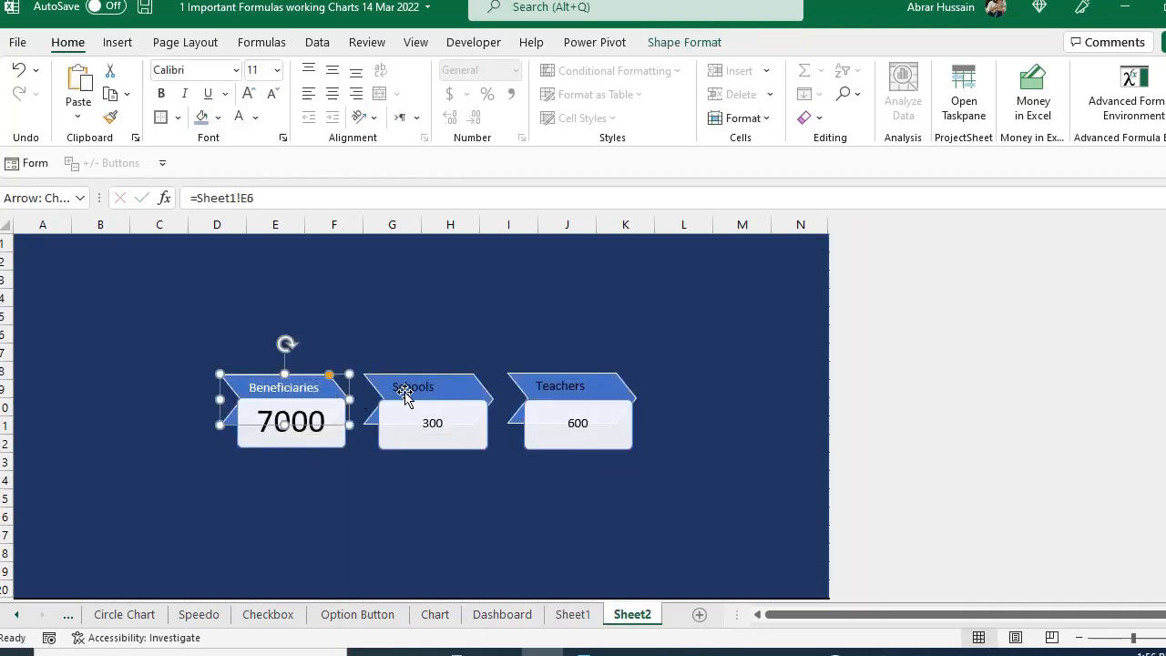
click(410, 394)
click(535, 389)
click(276, 383)
click(110, 120)
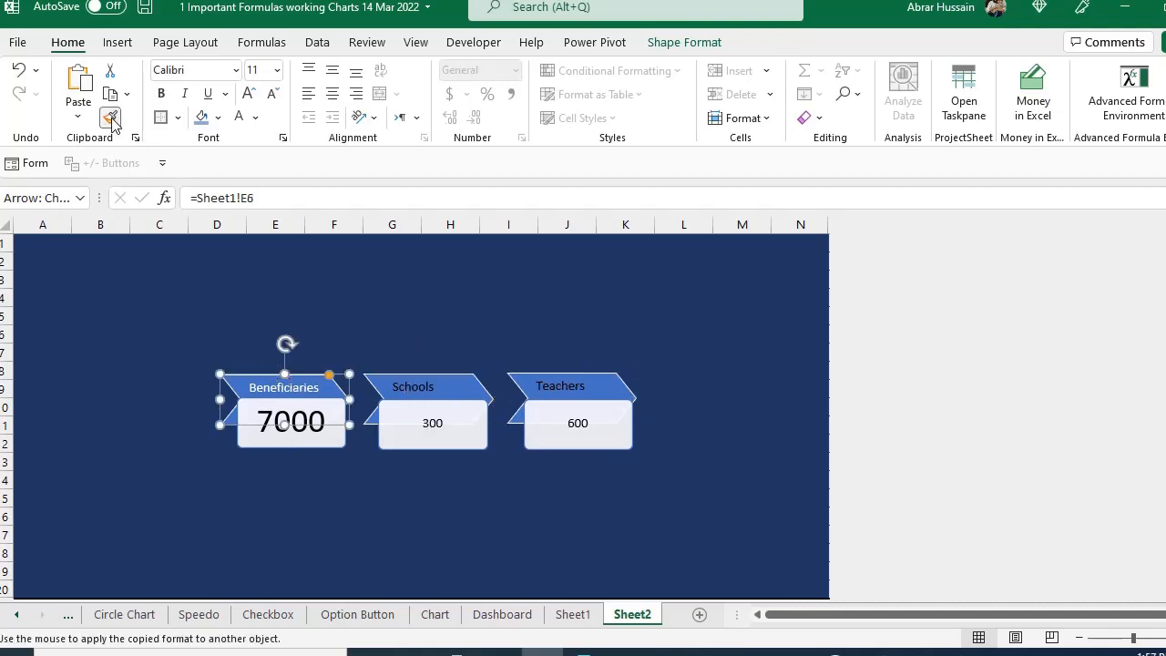
click(407, 383)
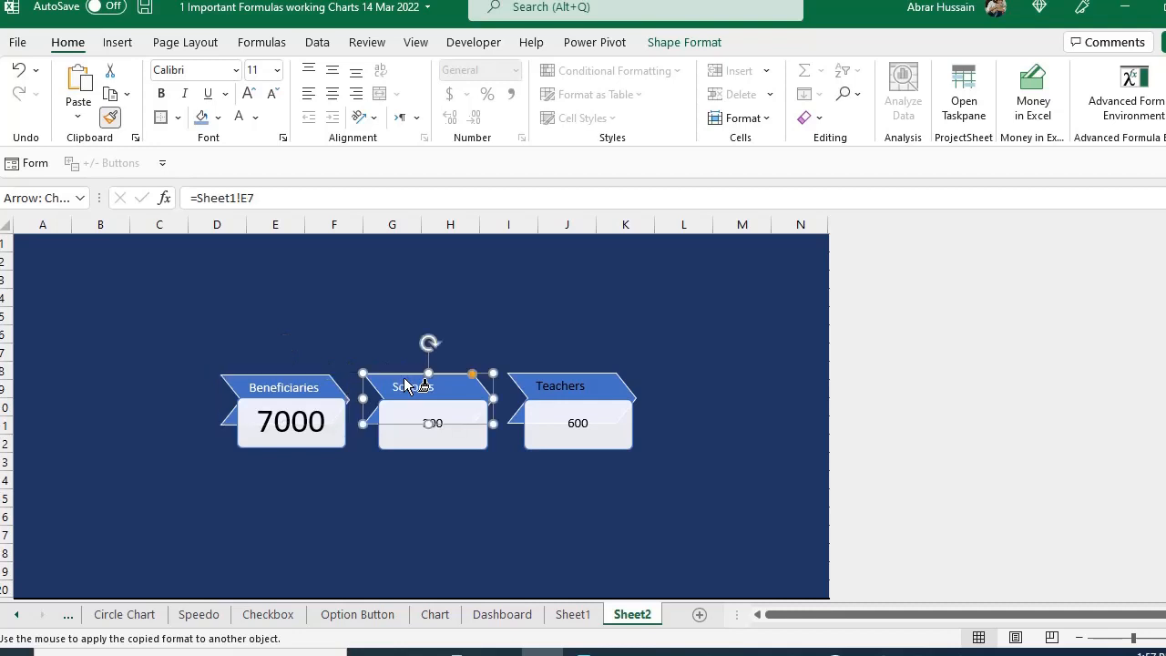
click(575, 389)
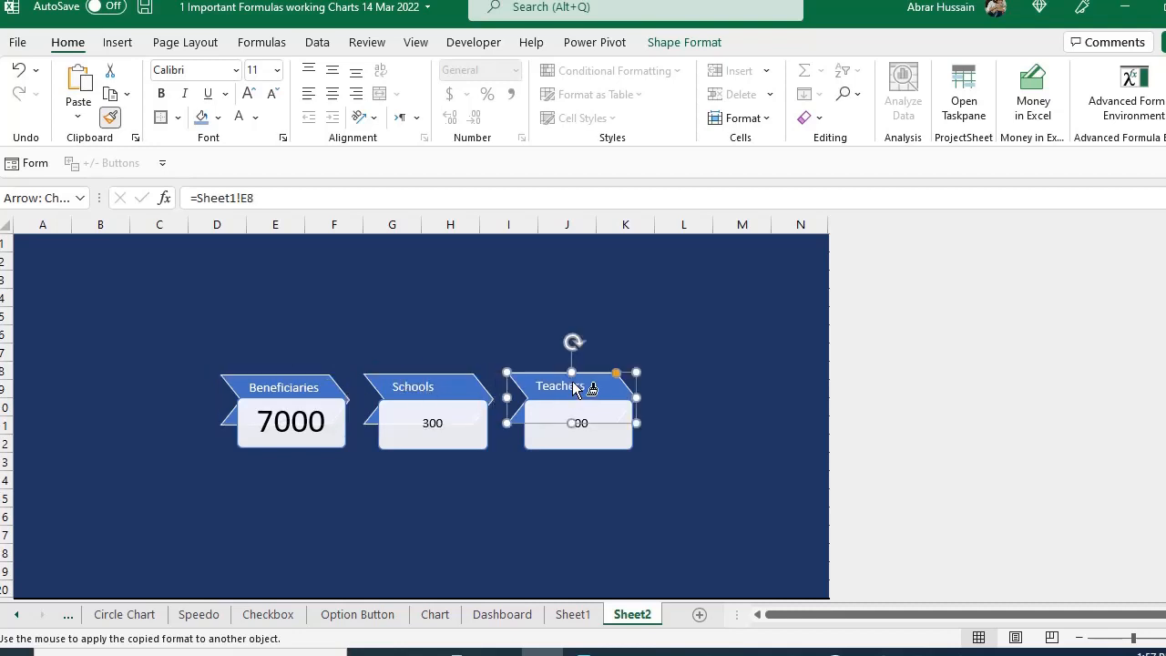
Step: Copy the Beneficiaries value box's formatting onto the Schools and Teachers value boxes with Format Painter
click(293, 439)
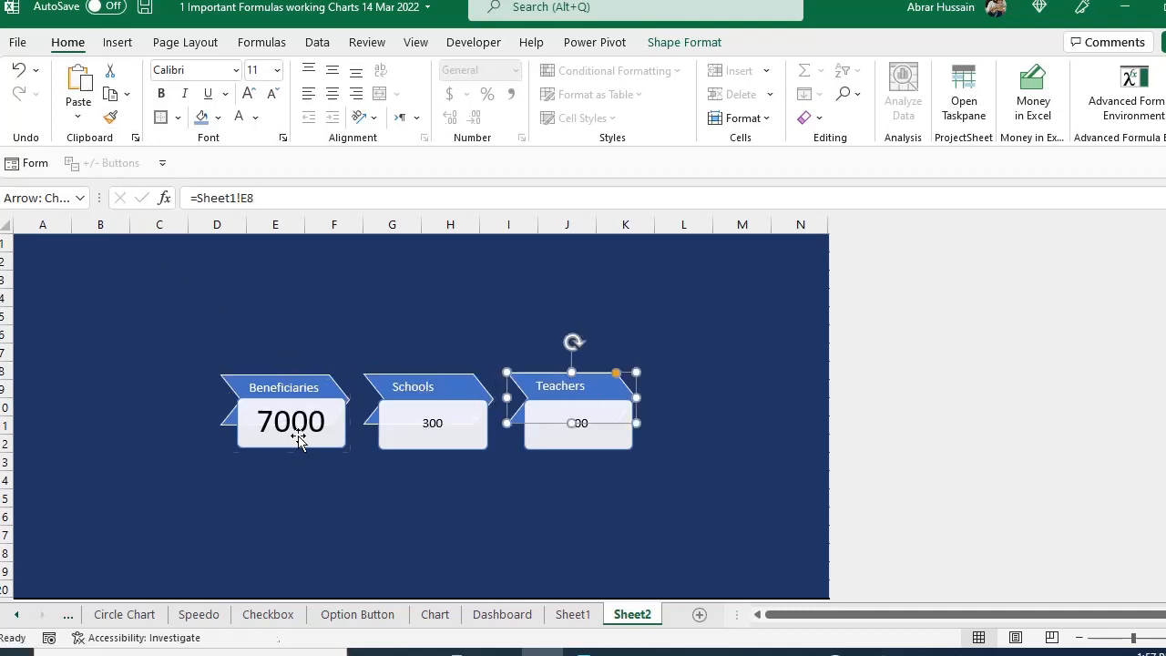
click(110, 116)
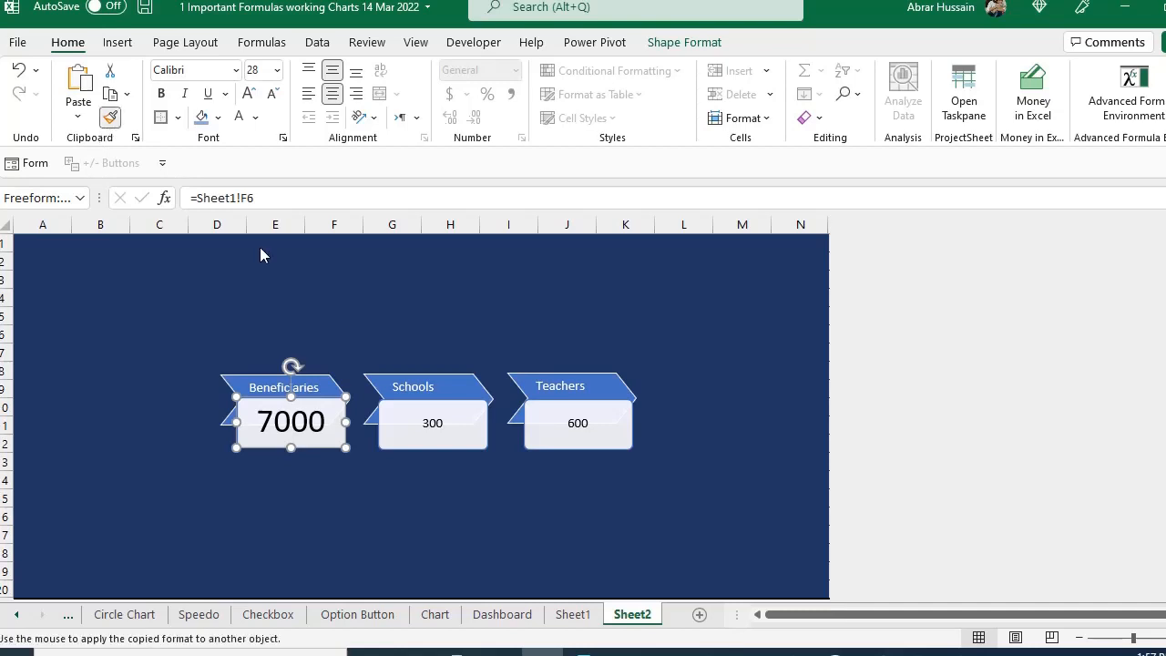
click(436, 429)
click(572, 430)
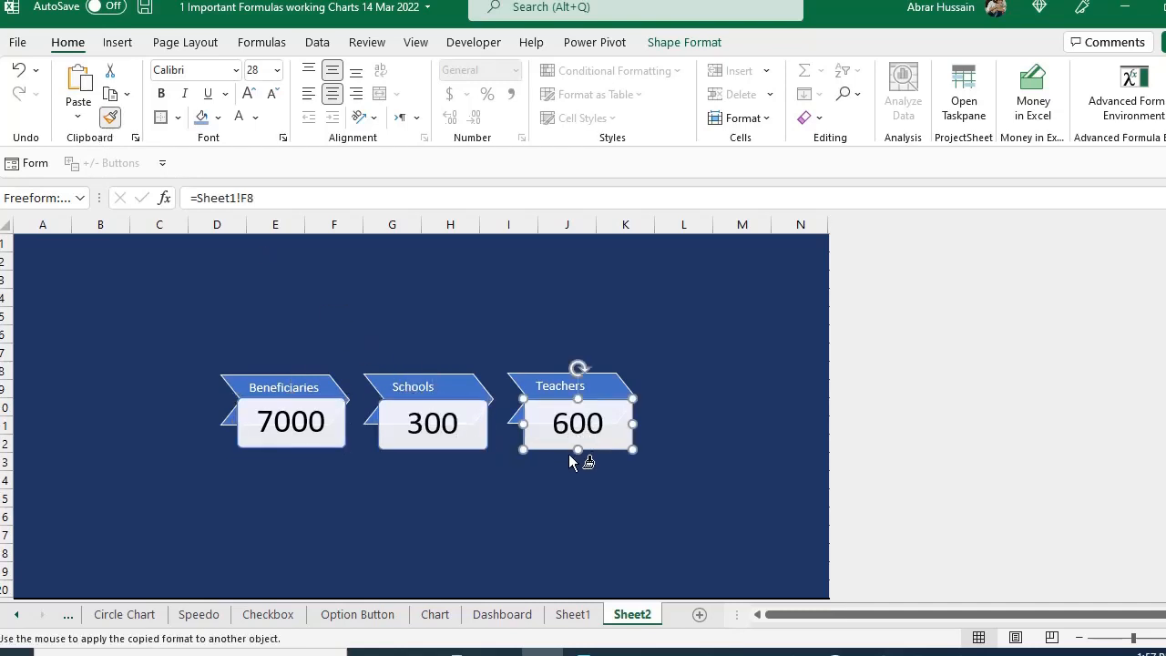
Step: Group the three chevrons with their three white boxes and move the group to the dashboard's upper-left area, over columns A to H
click(289, 383)
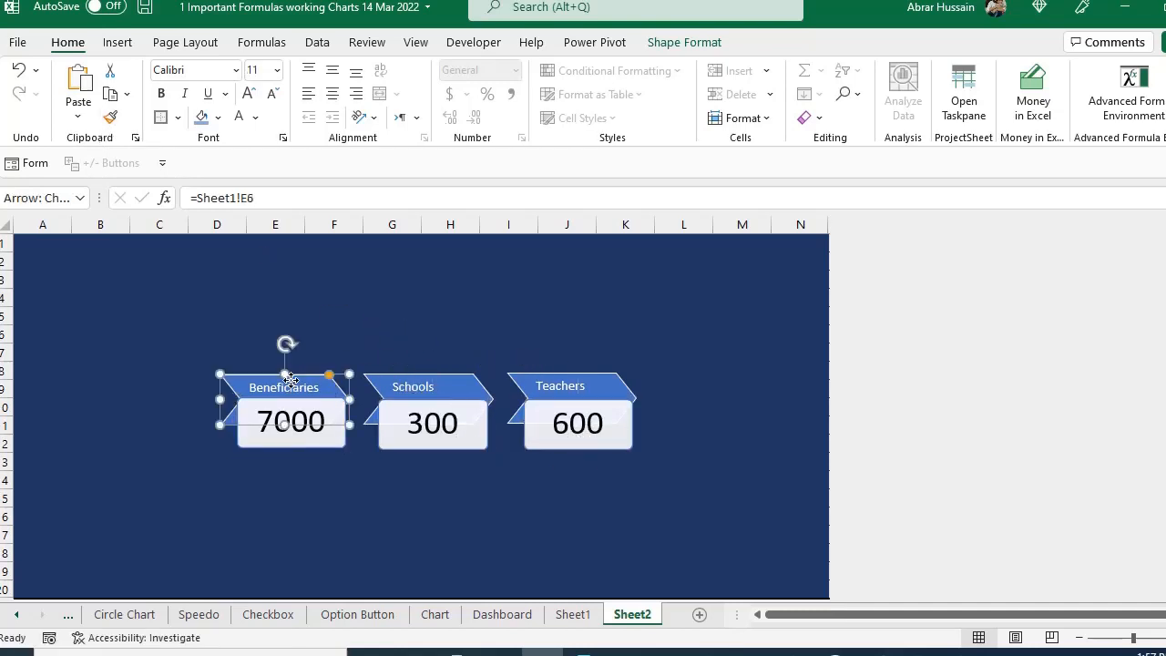
shift+click(319, 442)
shift+click(430, 392)
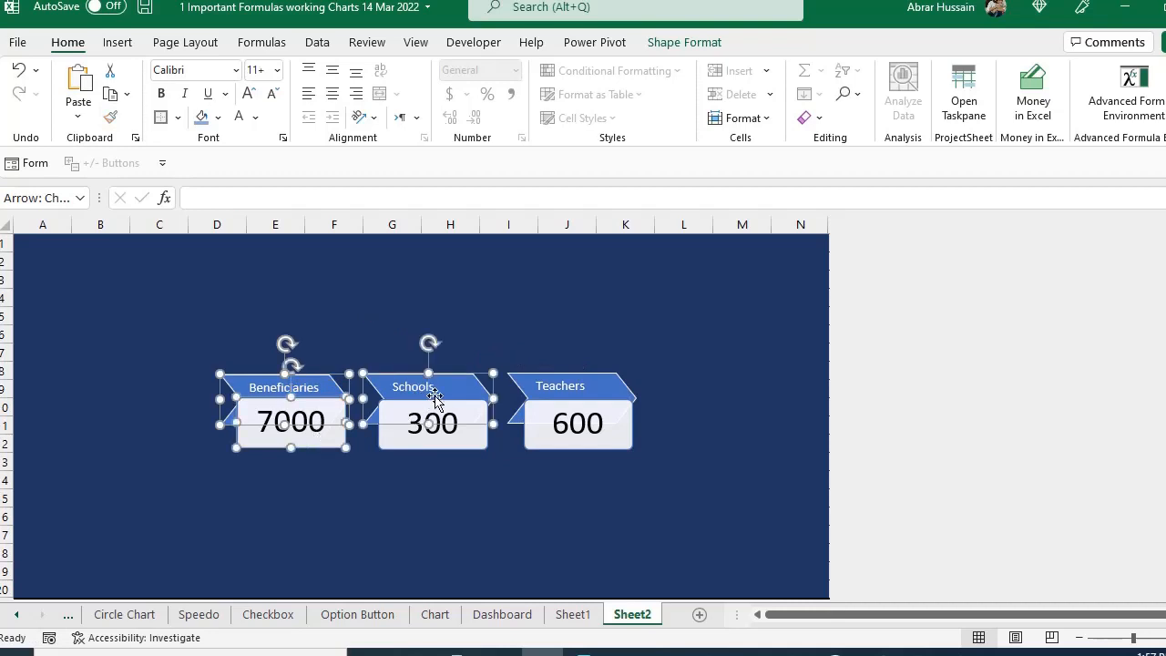
shift+click(432, 441)
shift+click(562, 390)
shift+click(563, 444)
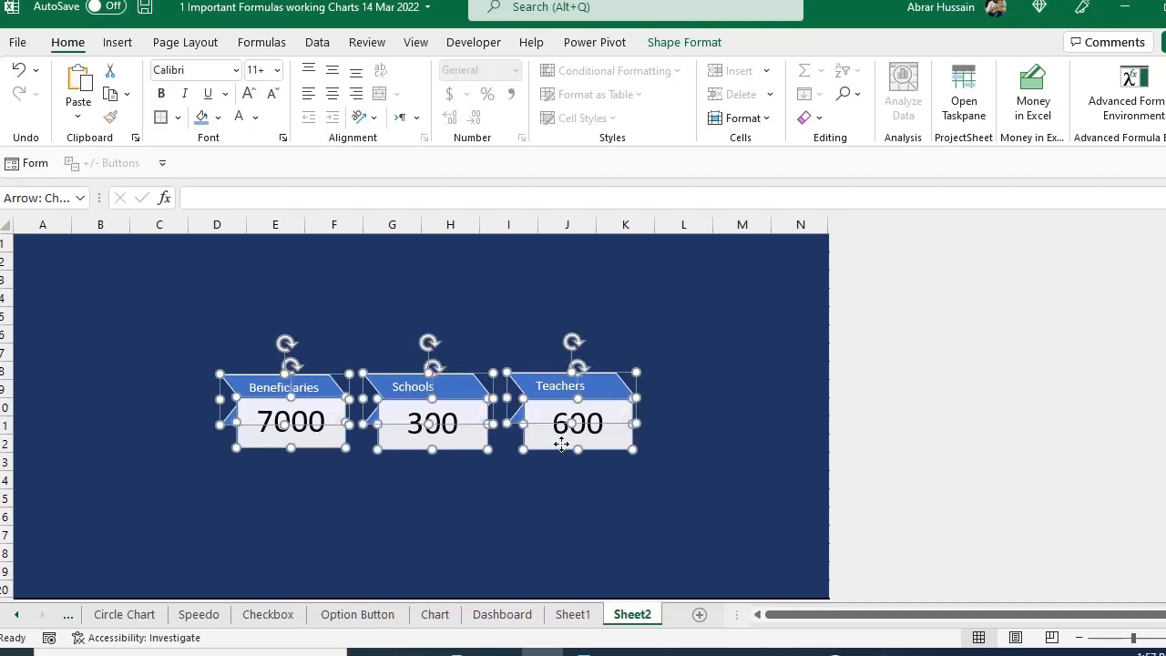
right_click(562, 444)
mouse_move(606, 214)
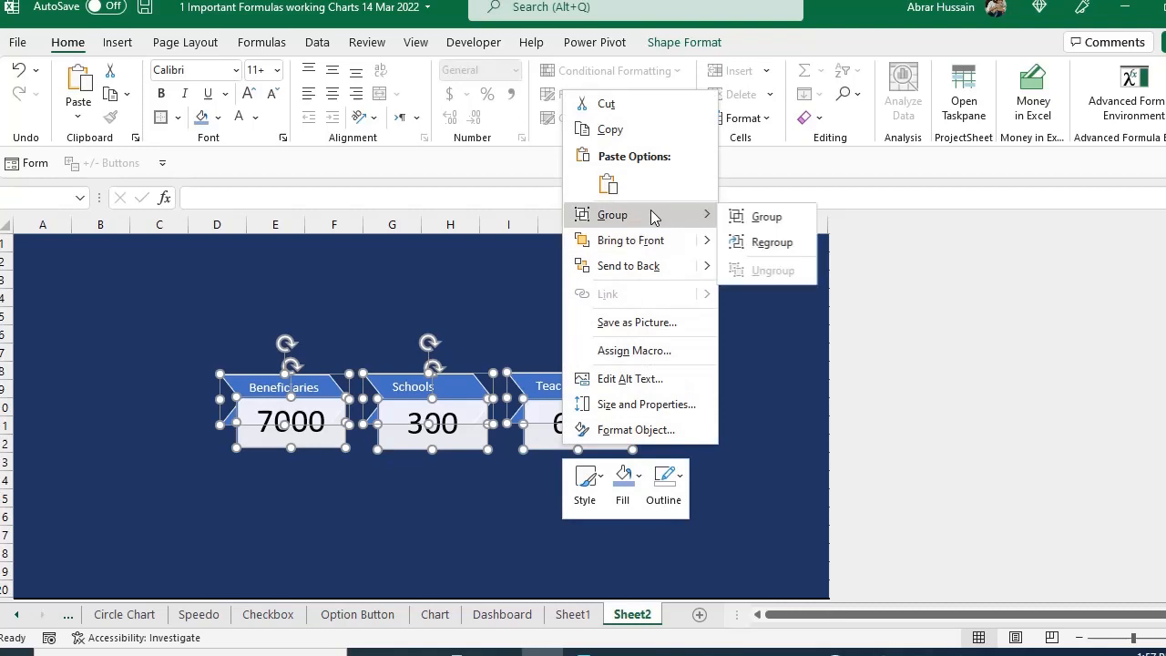
click(774, 215)
drag(243, 410, 101, 311)
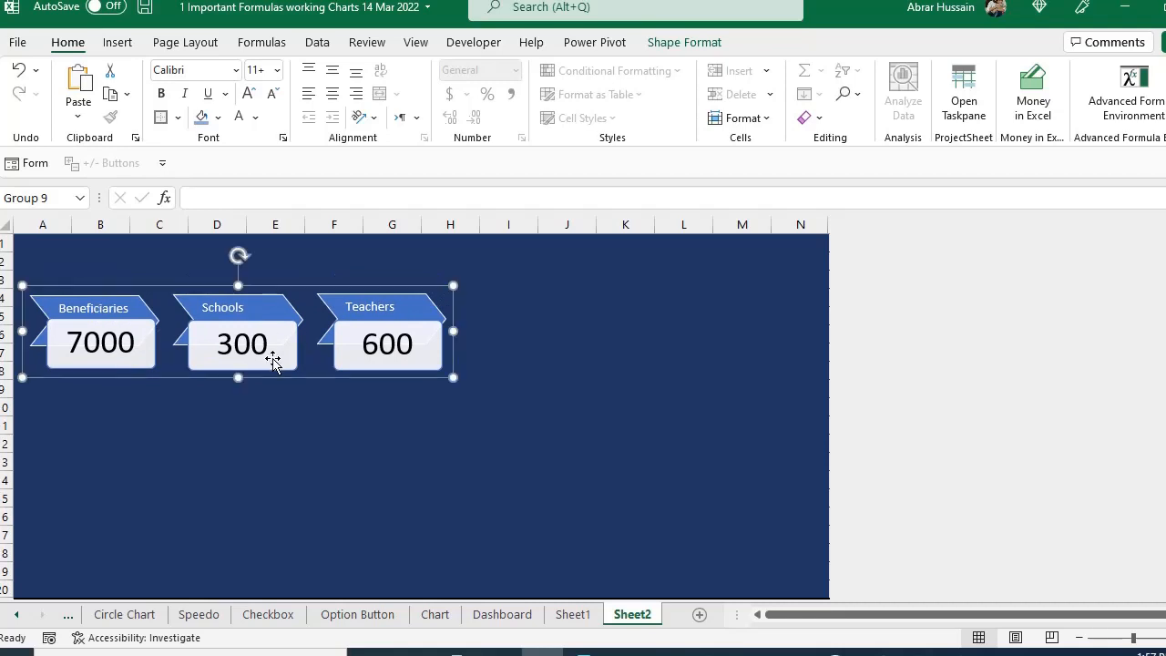
click(324, 408)
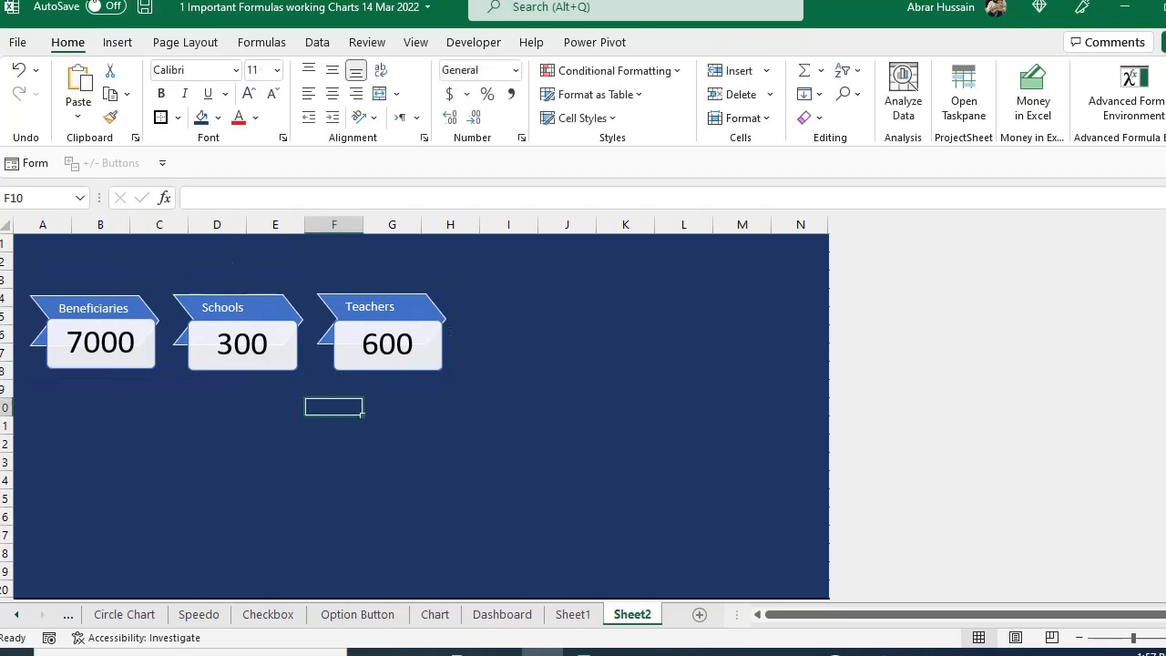
Step: Insert a Circle Arrow Process SmartArt graphic and move it so its circular arrows sit to the right of the Teachers chevron
click(116, 42)
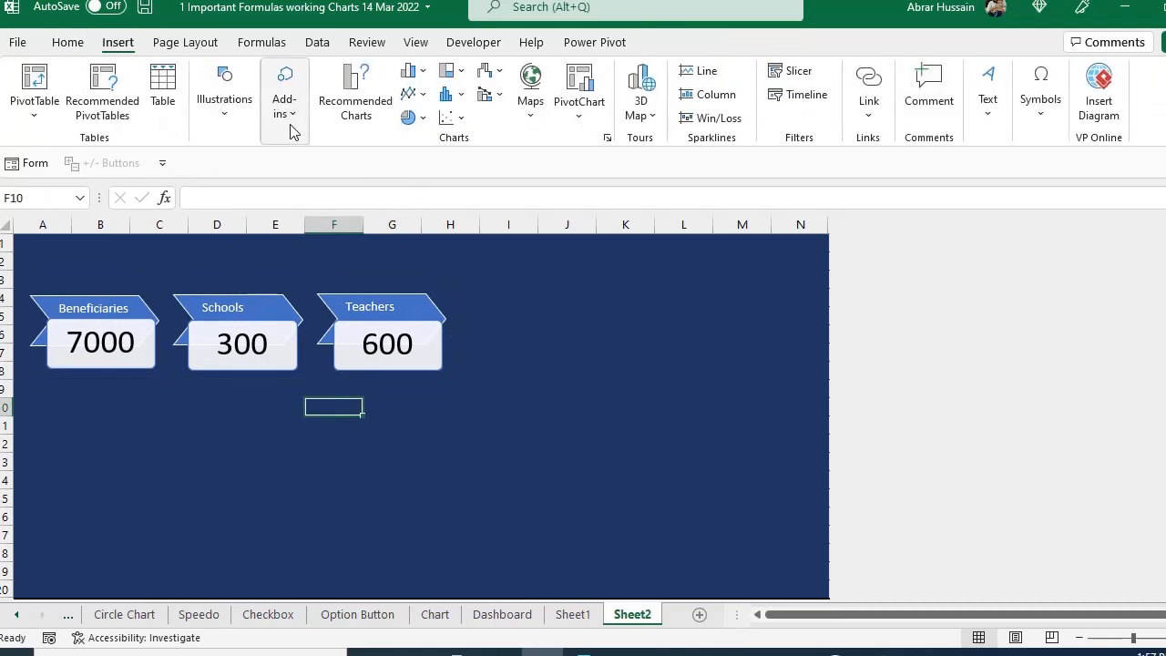
click(231, 126)
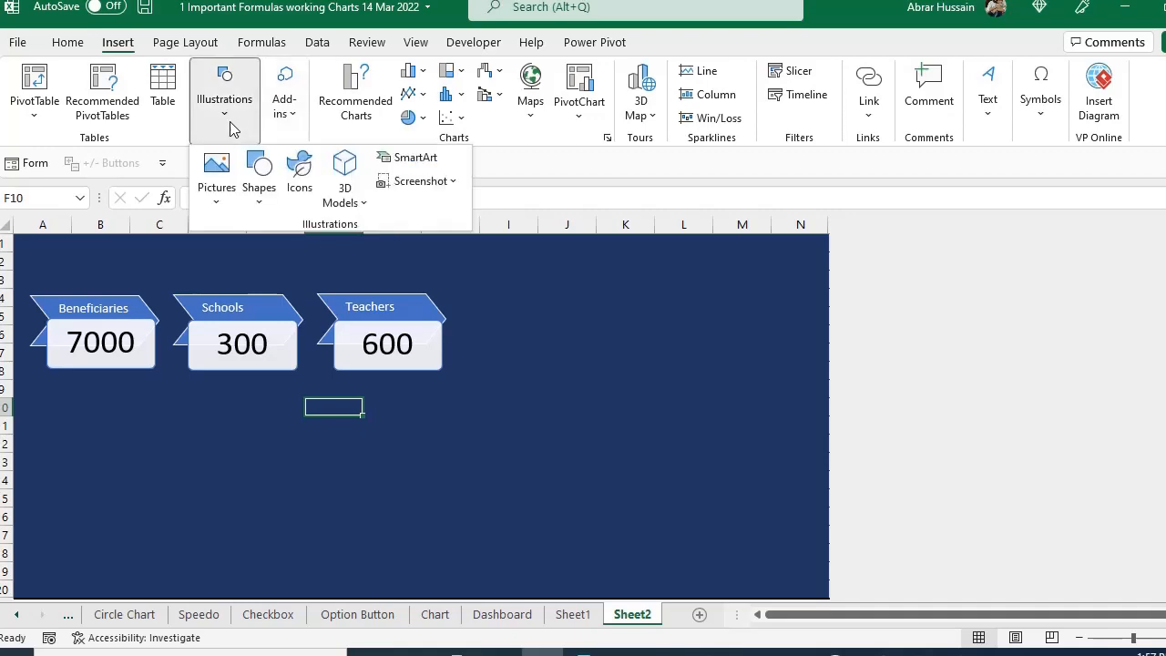
click(401, 159)
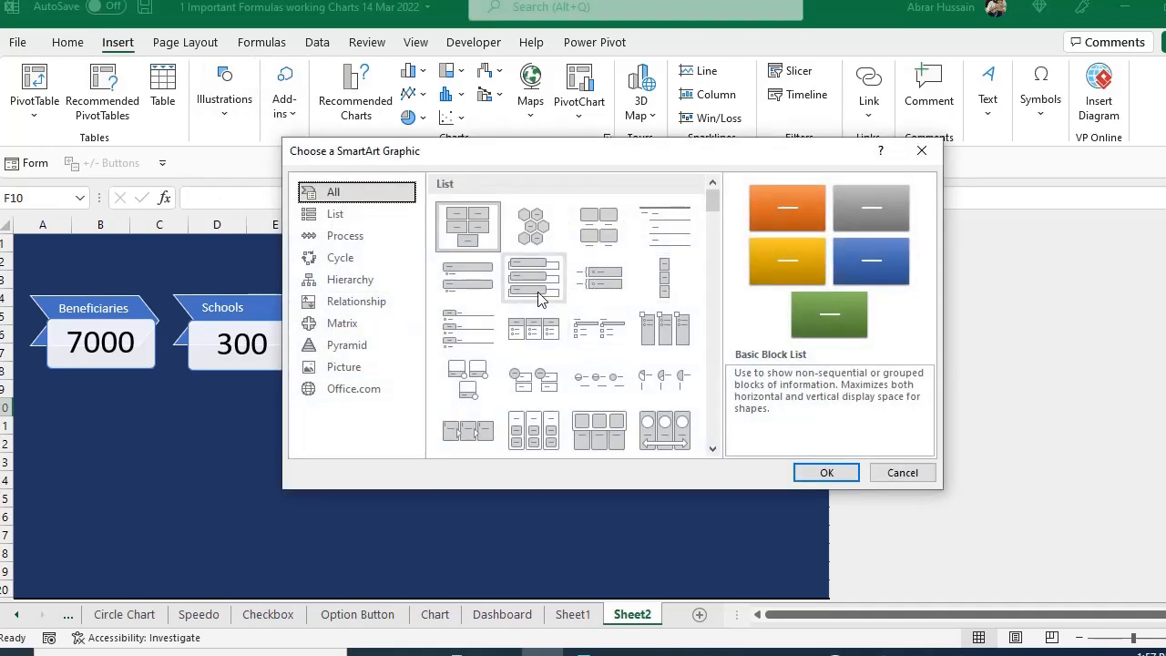
click(539, 297)
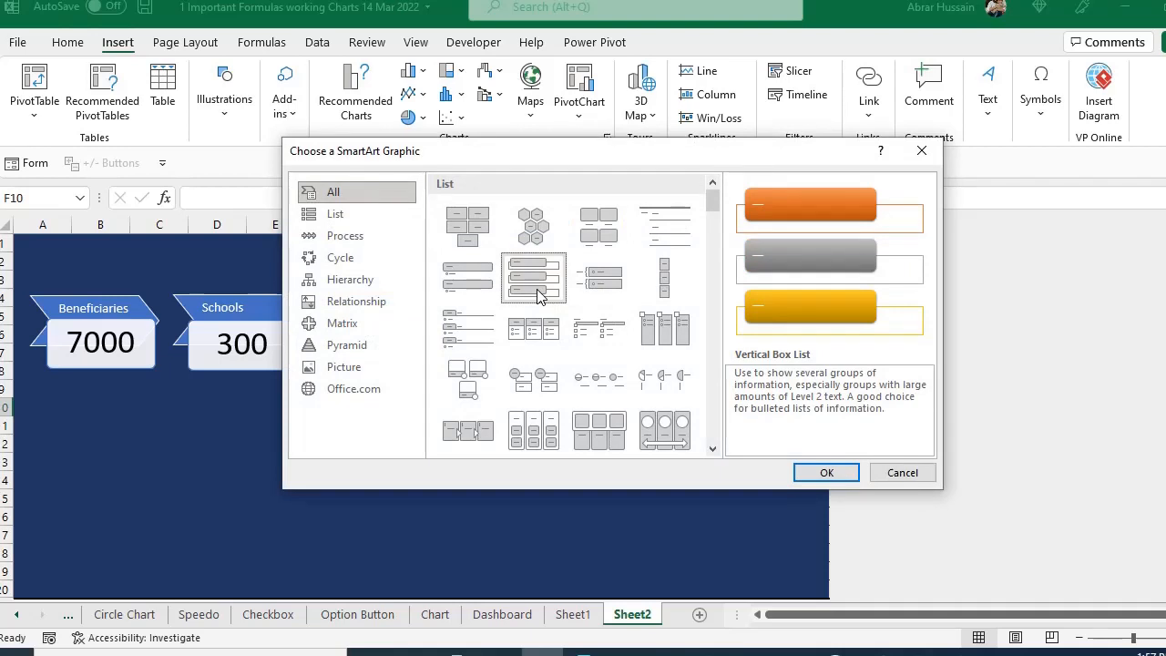
scroll(578, 387, down, 5)
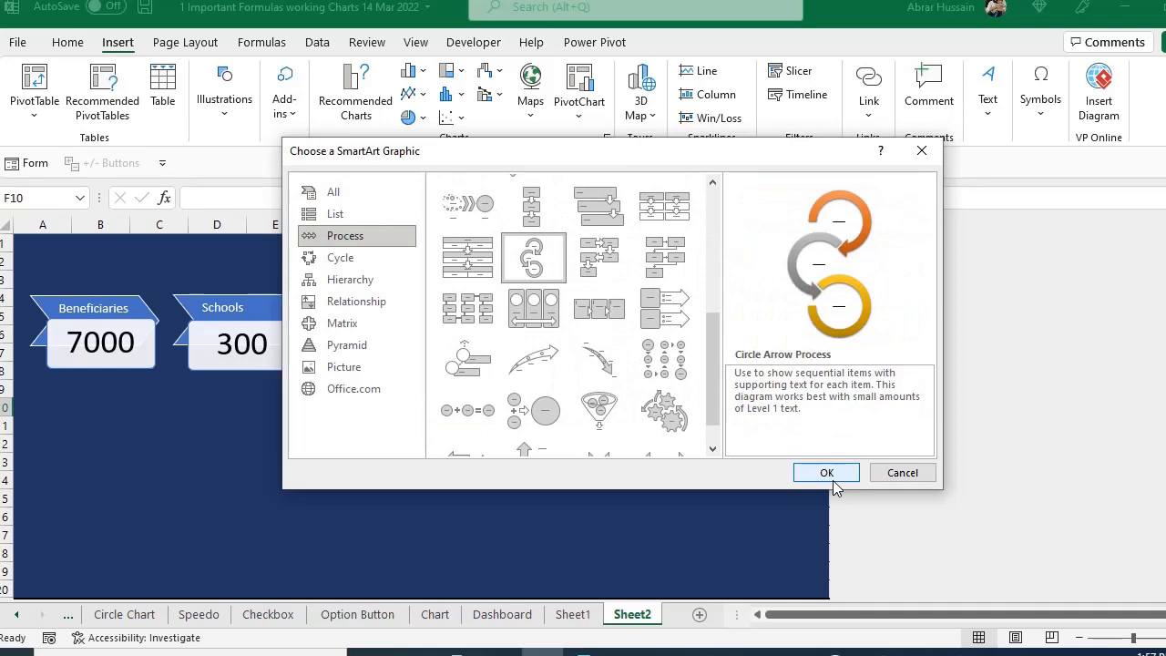
click(833, 481)
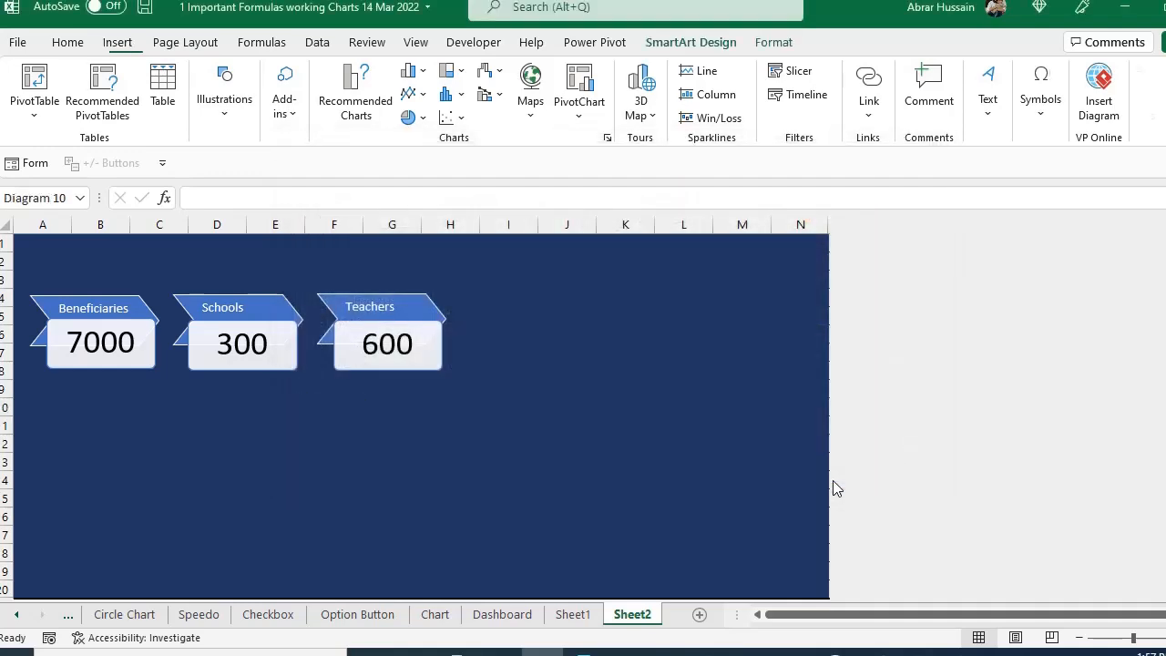
drag(543, 296, 654, 273)
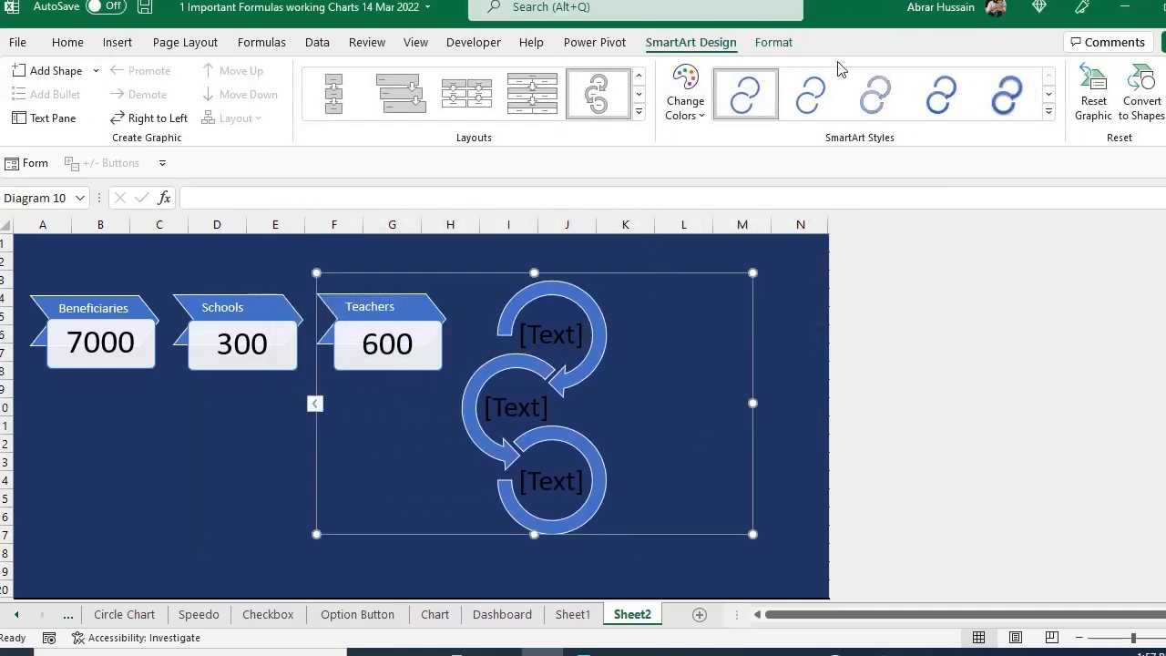
click(680, 117)
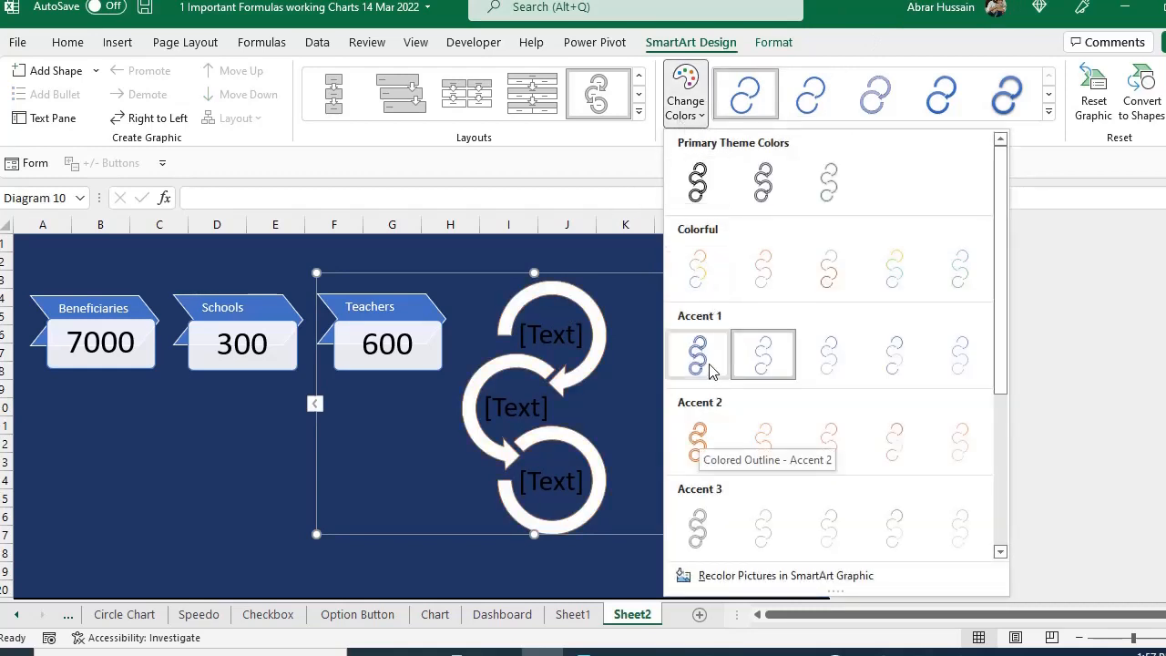
click(1050, 114)
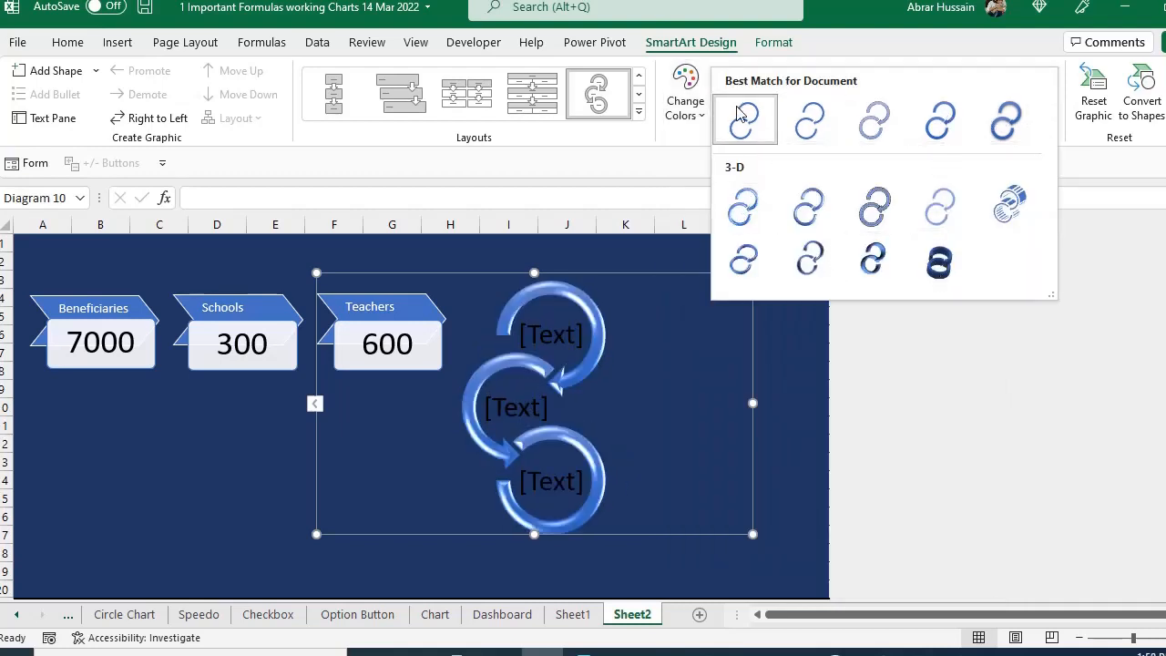
click(483, 178)
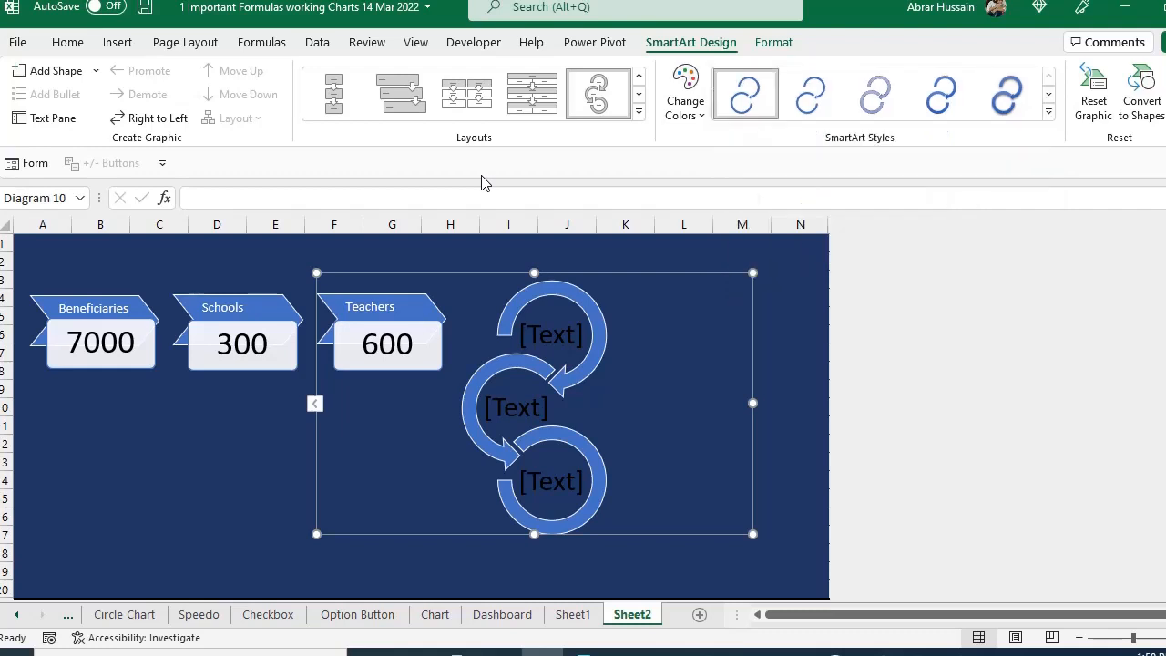
click(546, 336)
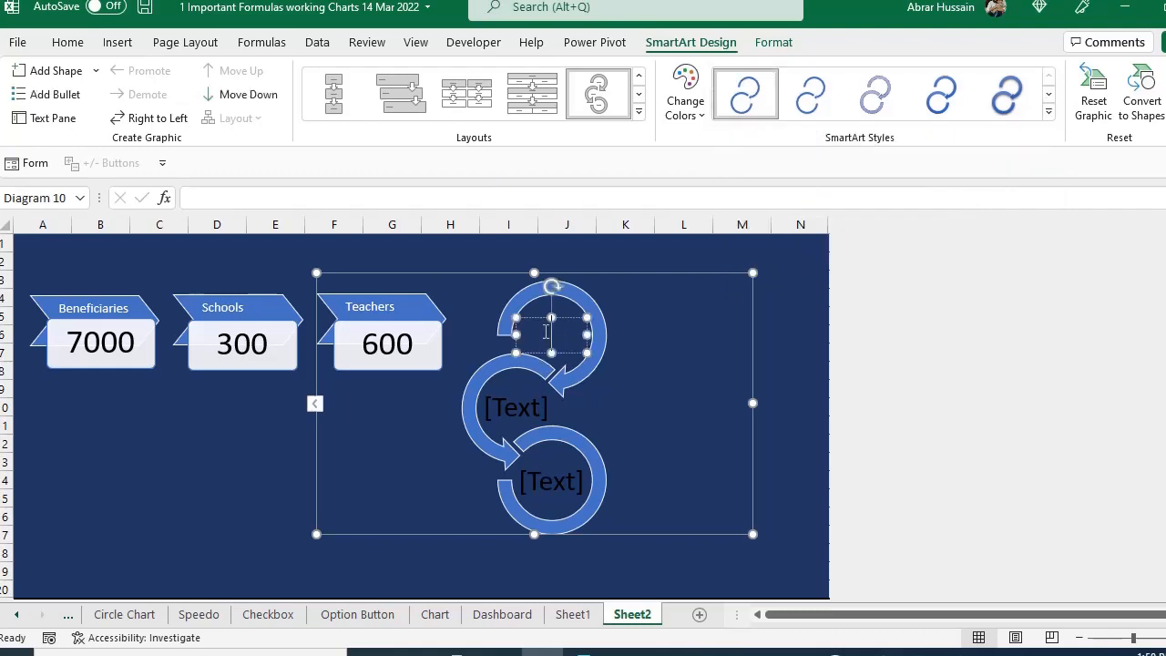
click(491, 273)
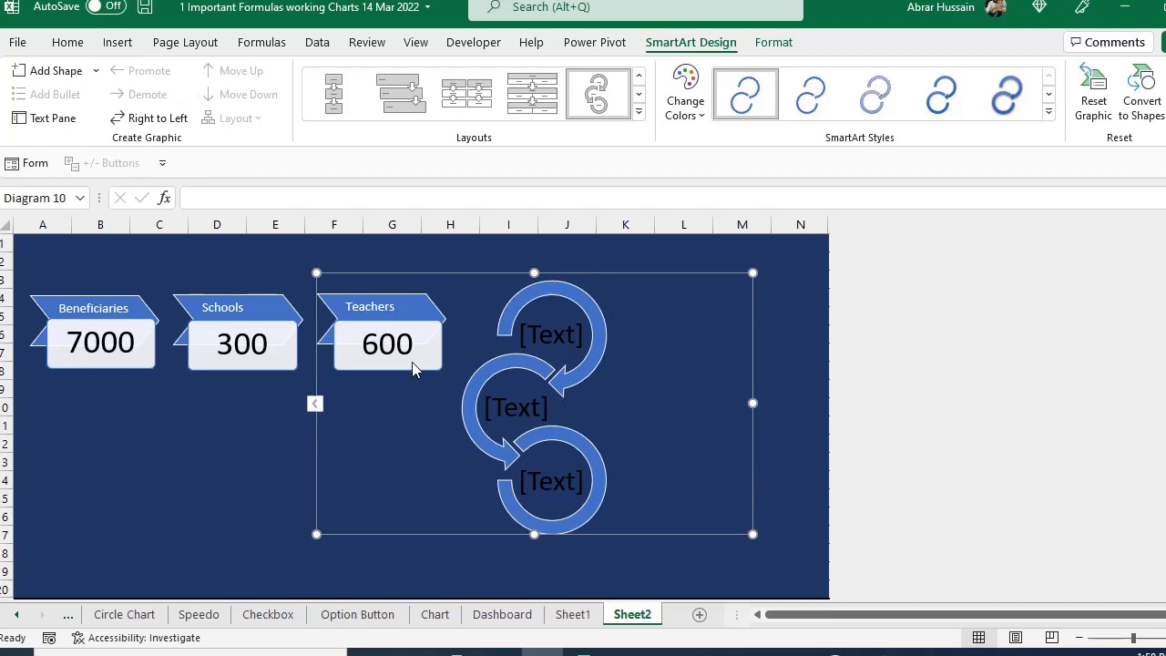
Step: Convert the circle arrow SmartArt to shapes and move the resulting group right, over columns J to M
right_click(470, 275)
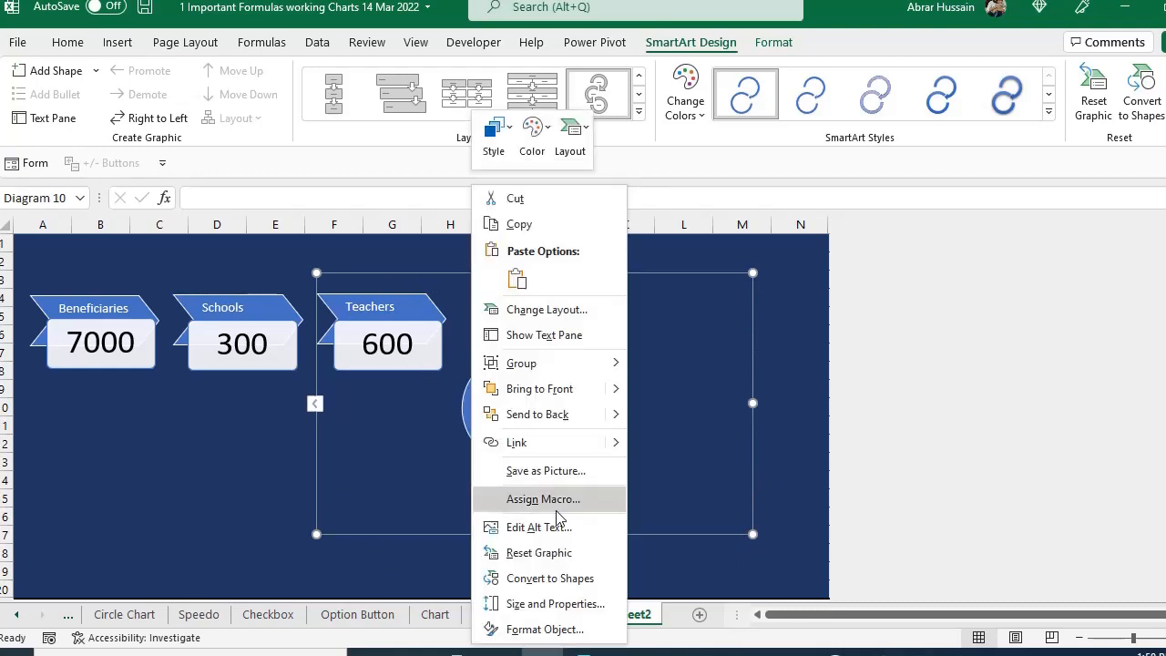
click(554, 580)
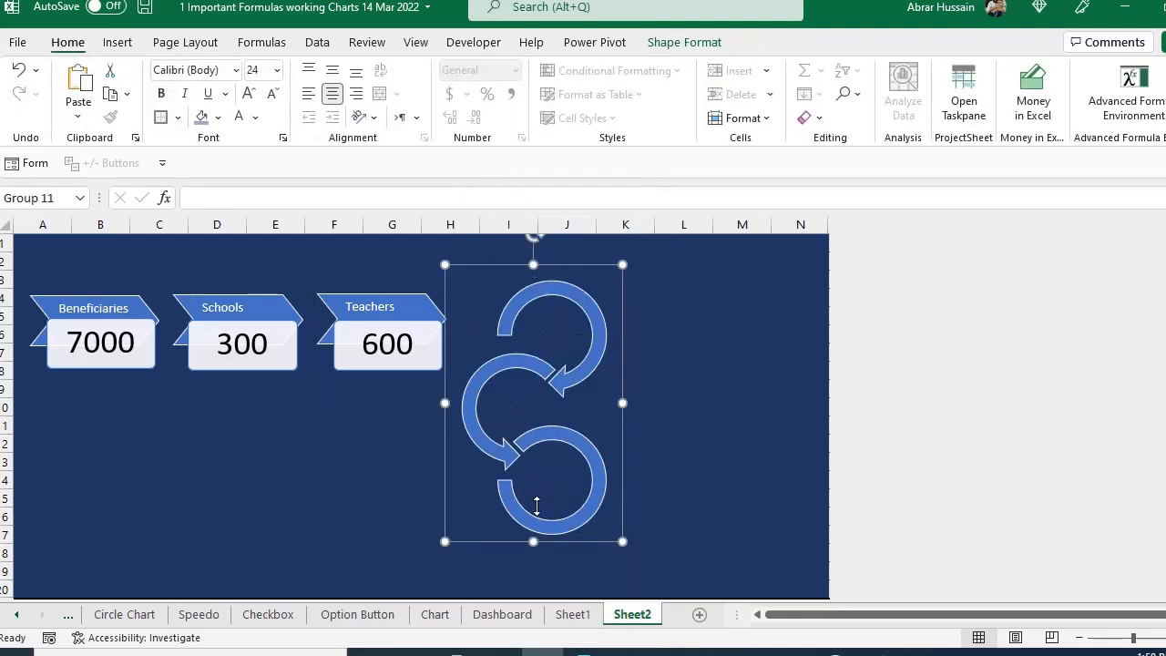
drag(578, 268, 679, 262)
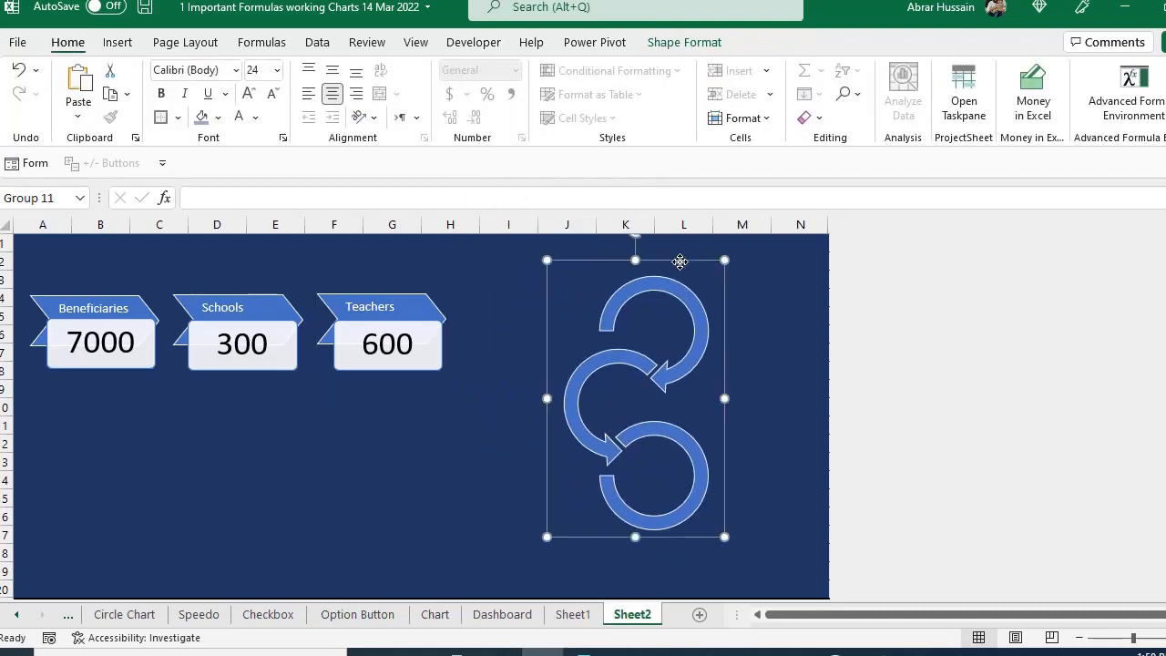
click(648, 328)
click(650, 317)
click(670, 314)
click(665, 311)
click(653, 338)
click(661, 308)
click(667, 328)
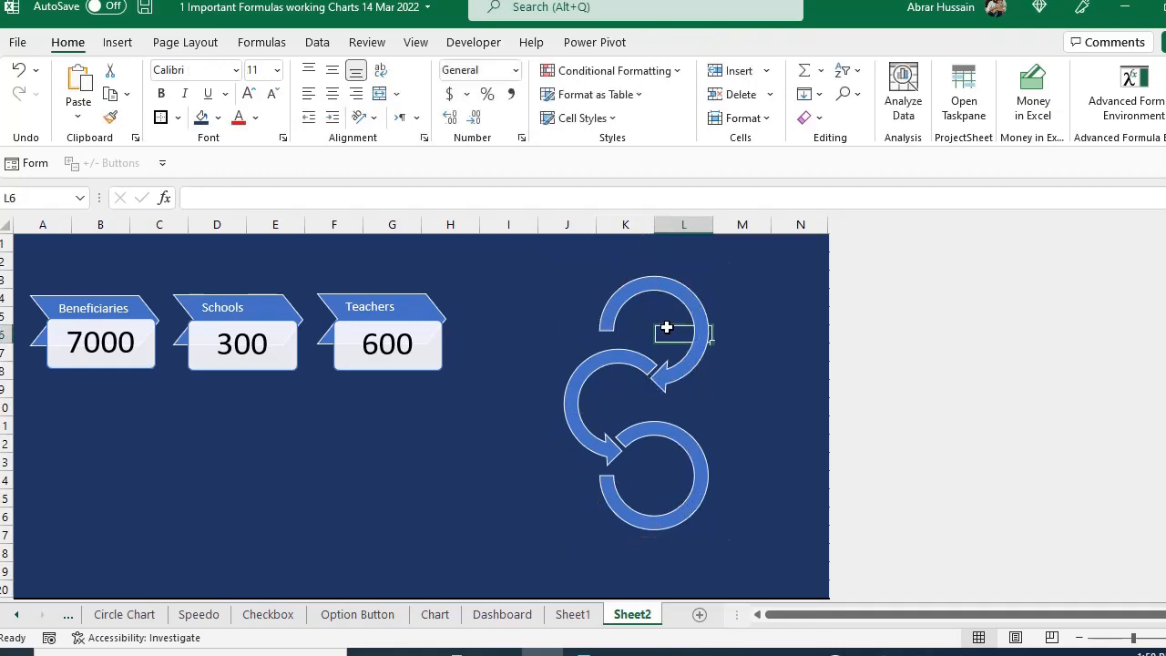
click(654, 326)
click(653, 315)
click(648, 320)
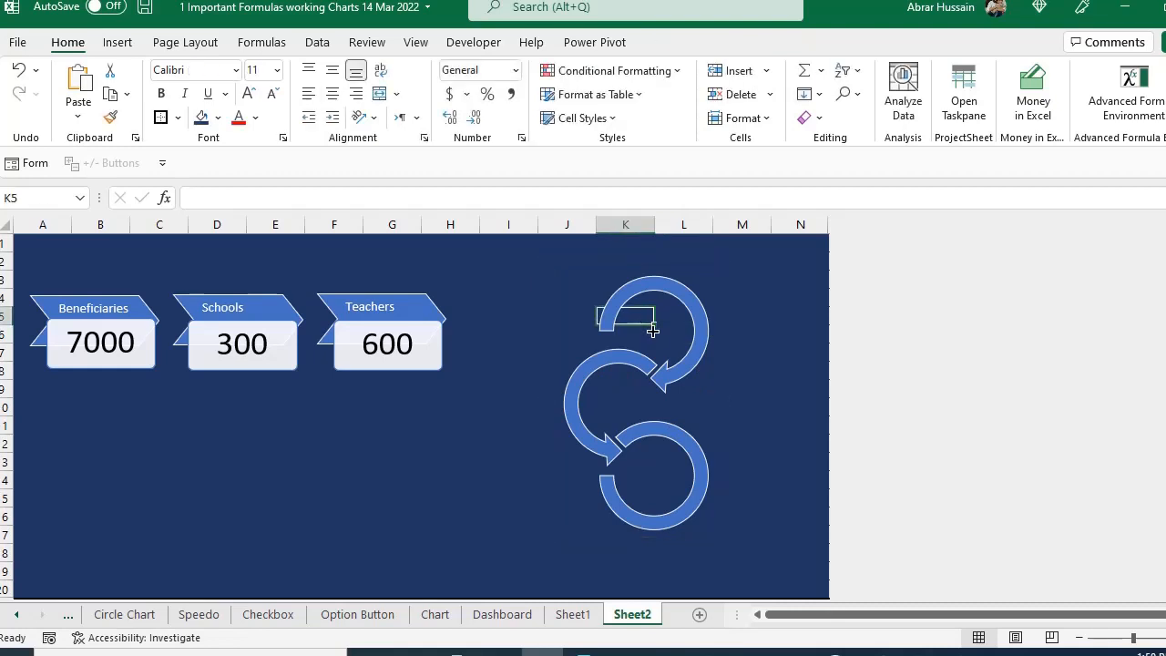
click(637, 284)
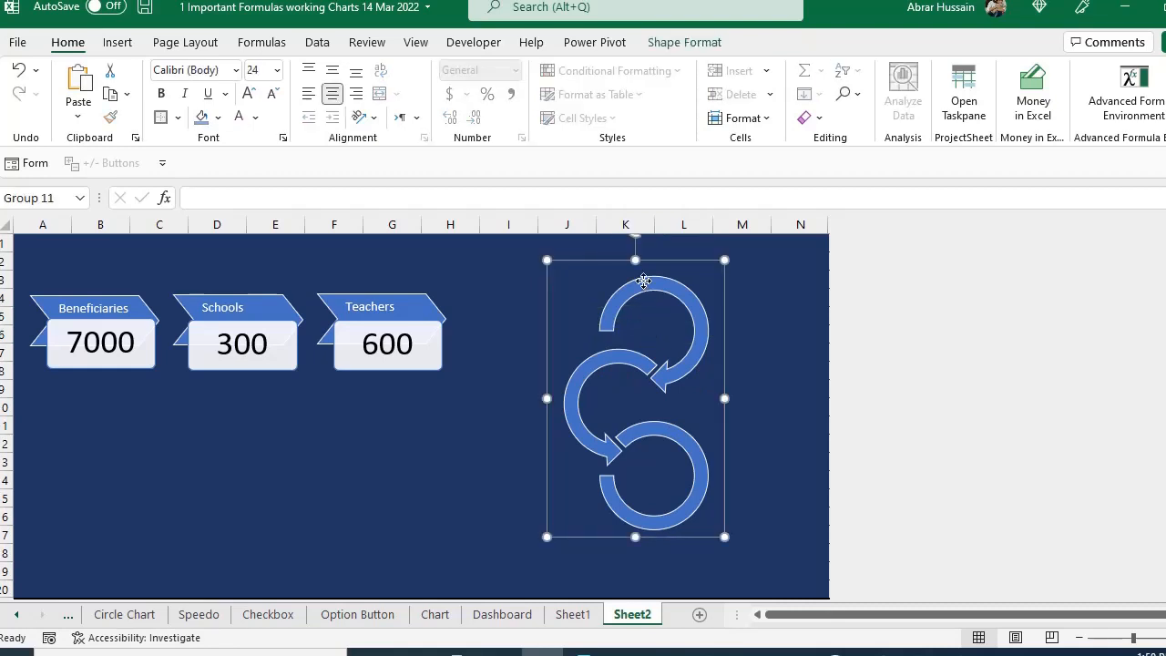
right_click(634, 261)
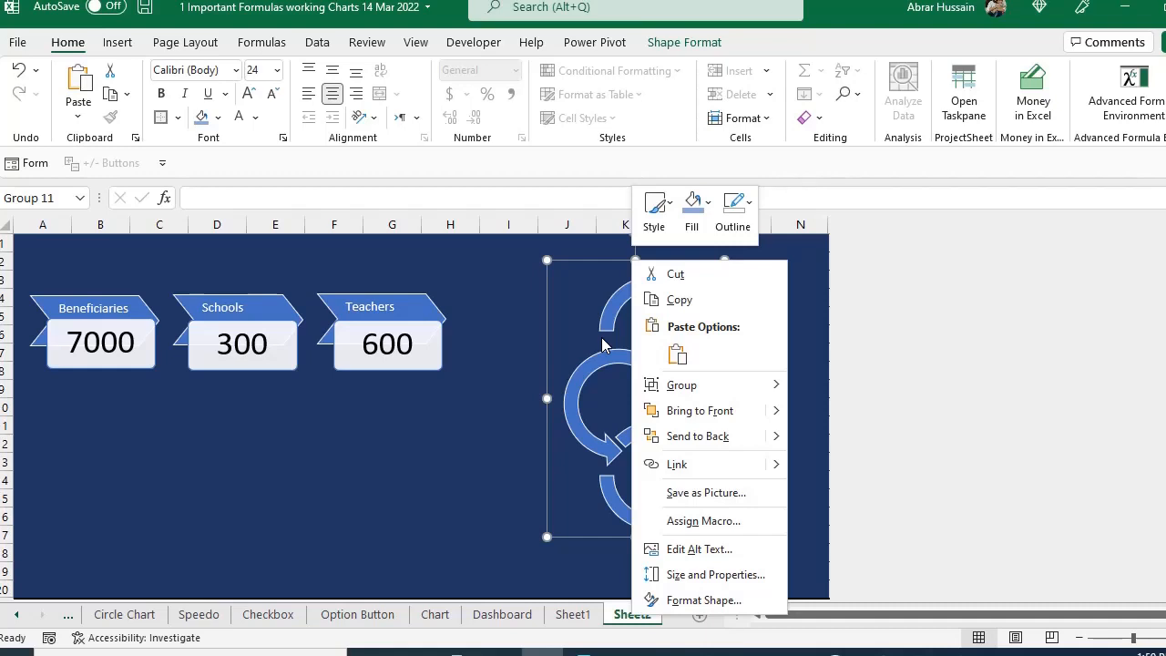
click(689, 493)
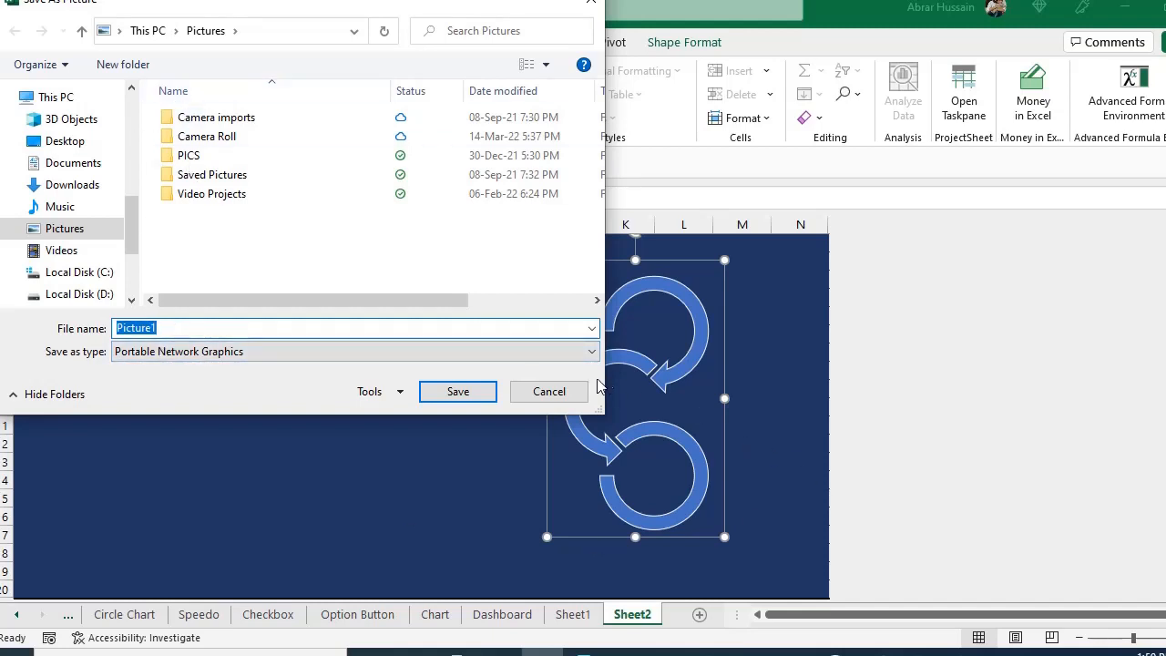
click(549, 391)
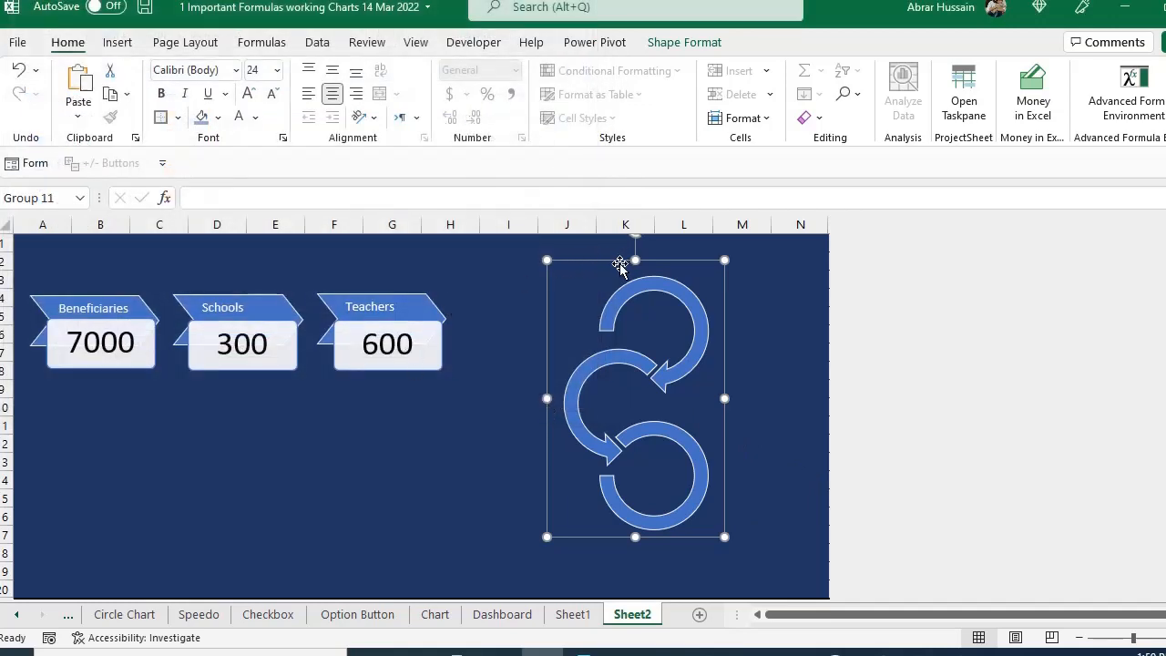
Step: Replace the circular-arrow group on Sheet2 with a copy of the Dashboard sheet's Status gauge chart, placed over columns J to N
drag(620, 265, 688, 249)
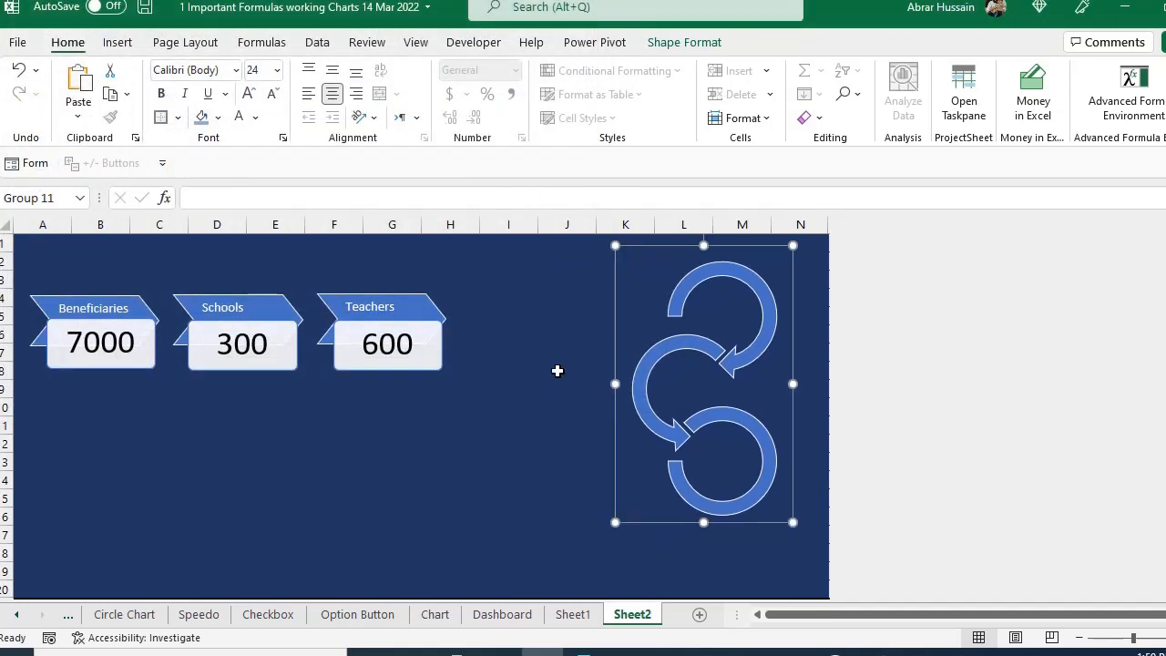
key(ctrl+x)
click(572, 614)
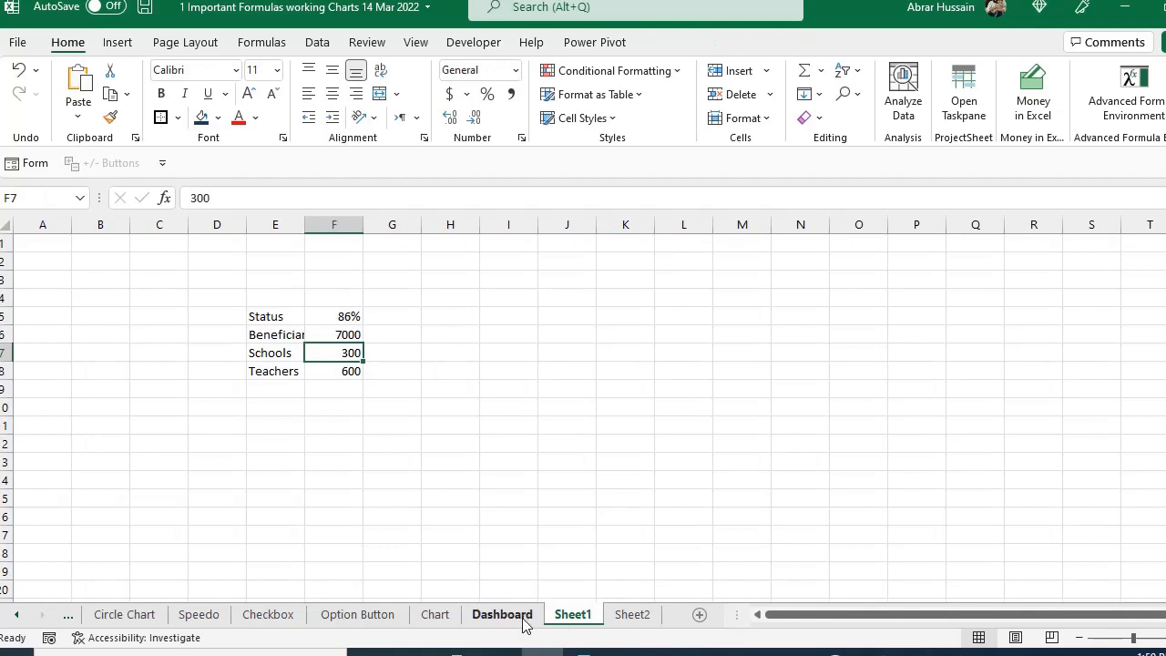
click(524, 621)
click(656, 293)
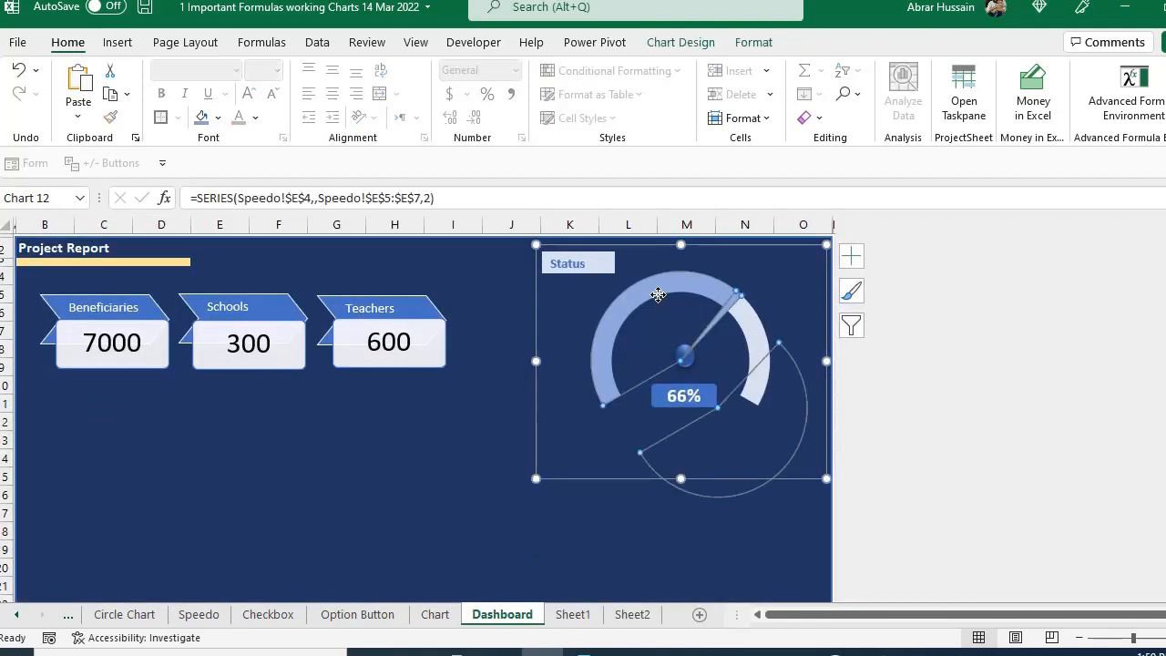
click(622, 246)
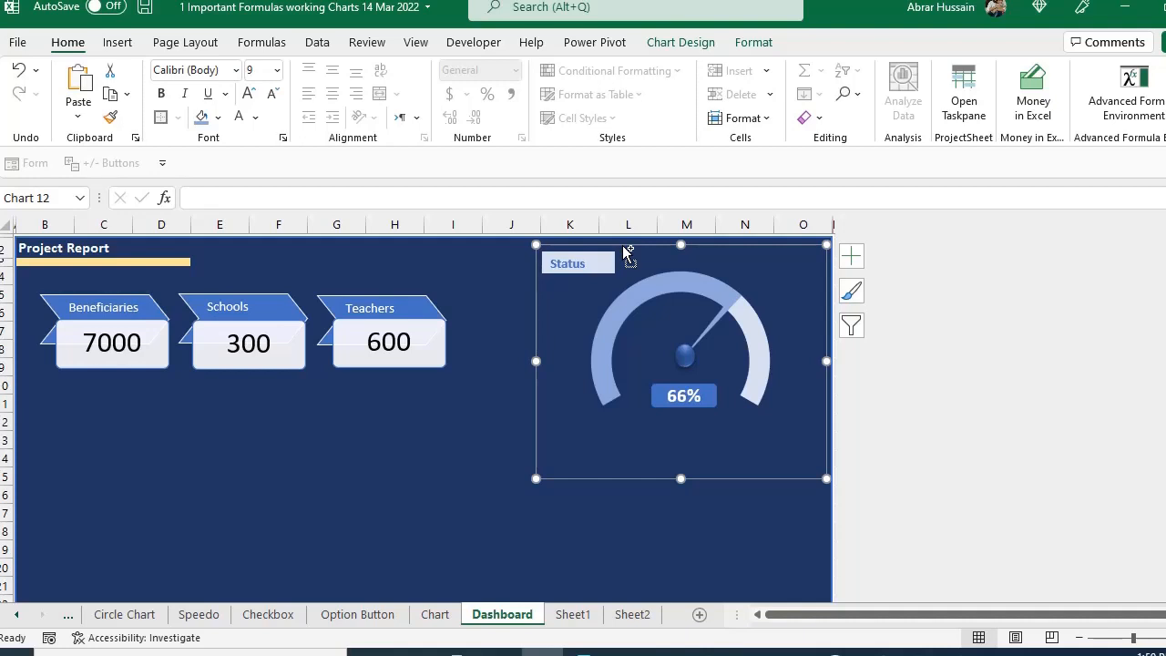
click(633, 616)
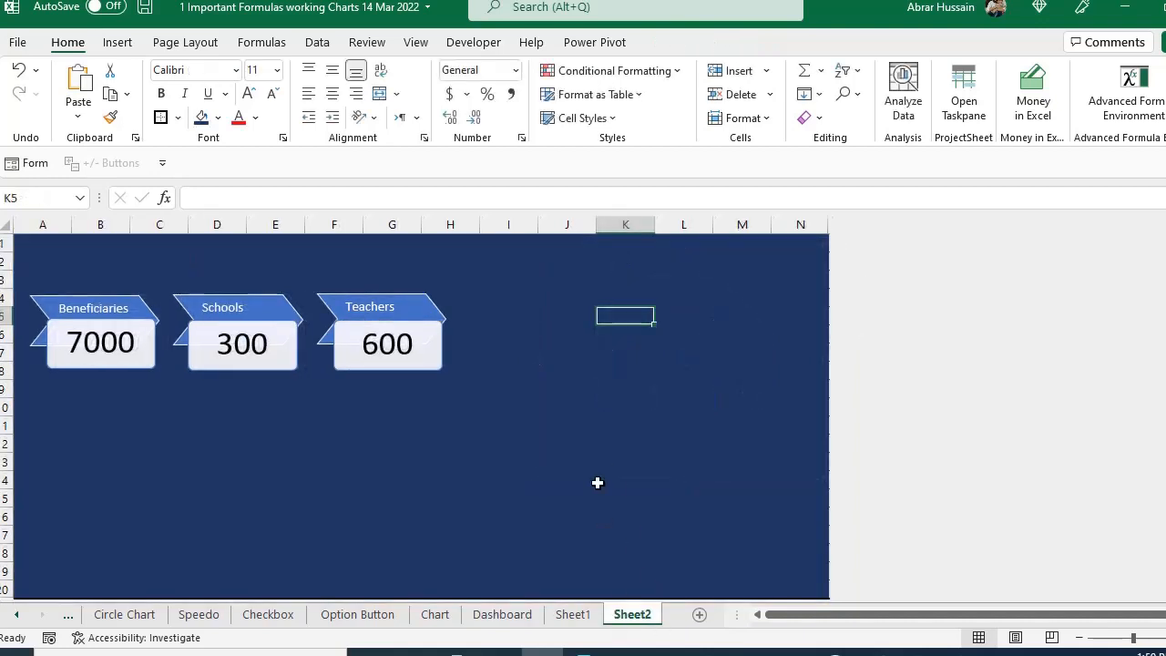
key(ctrl+v)
drag(692, 309, 633, 243)
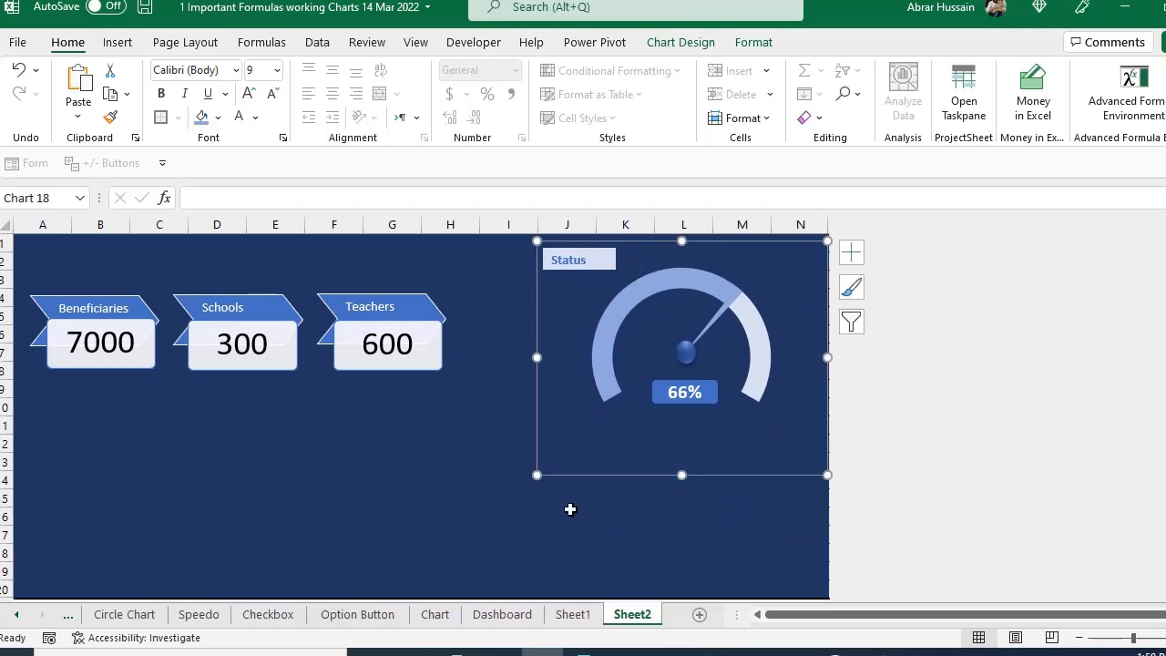
key(Escape)
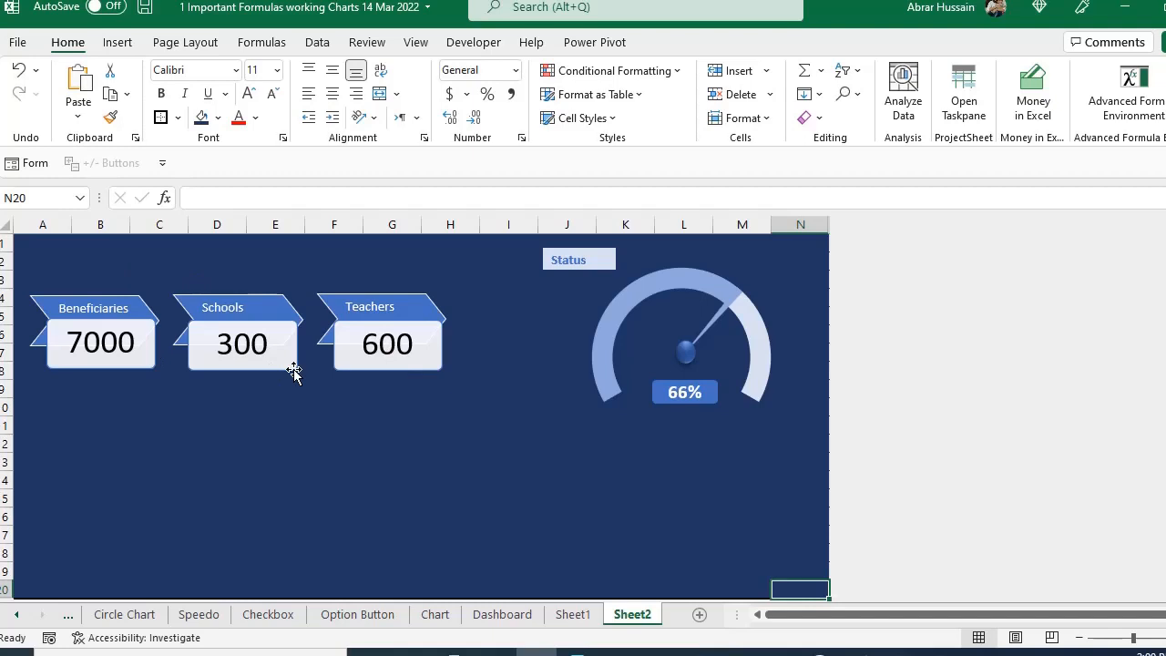
Step: Select the group of chevrons and value boxes and open the Selection pane
click(215, 303)
click(370, 456)
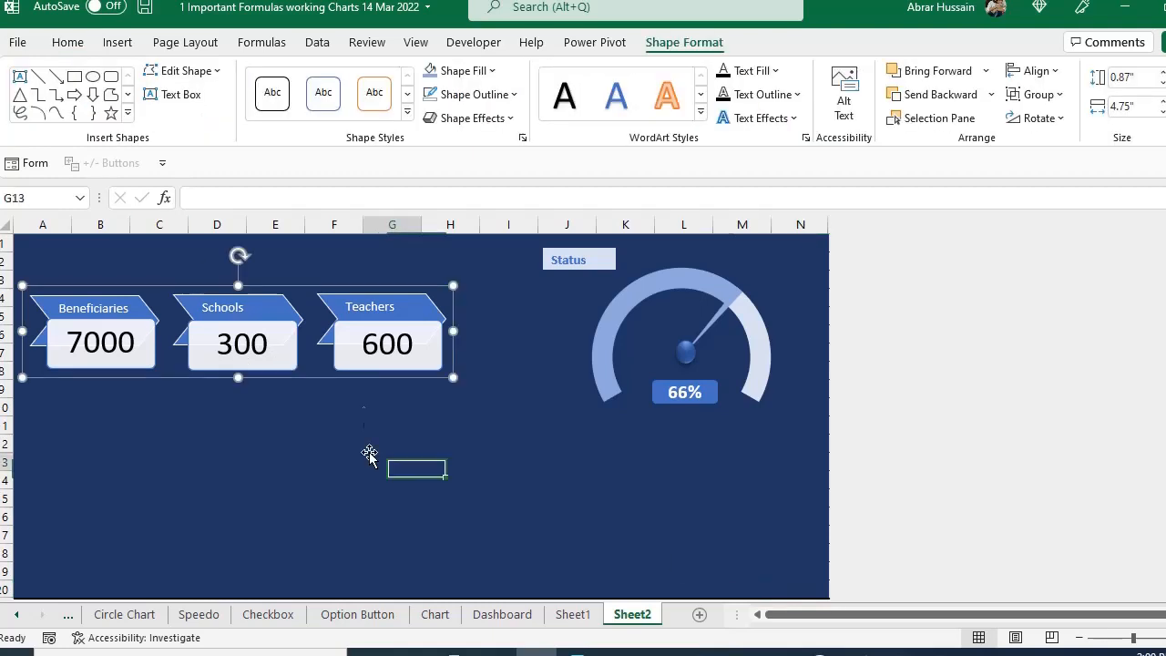
click(341, 280)
click(369, 310)
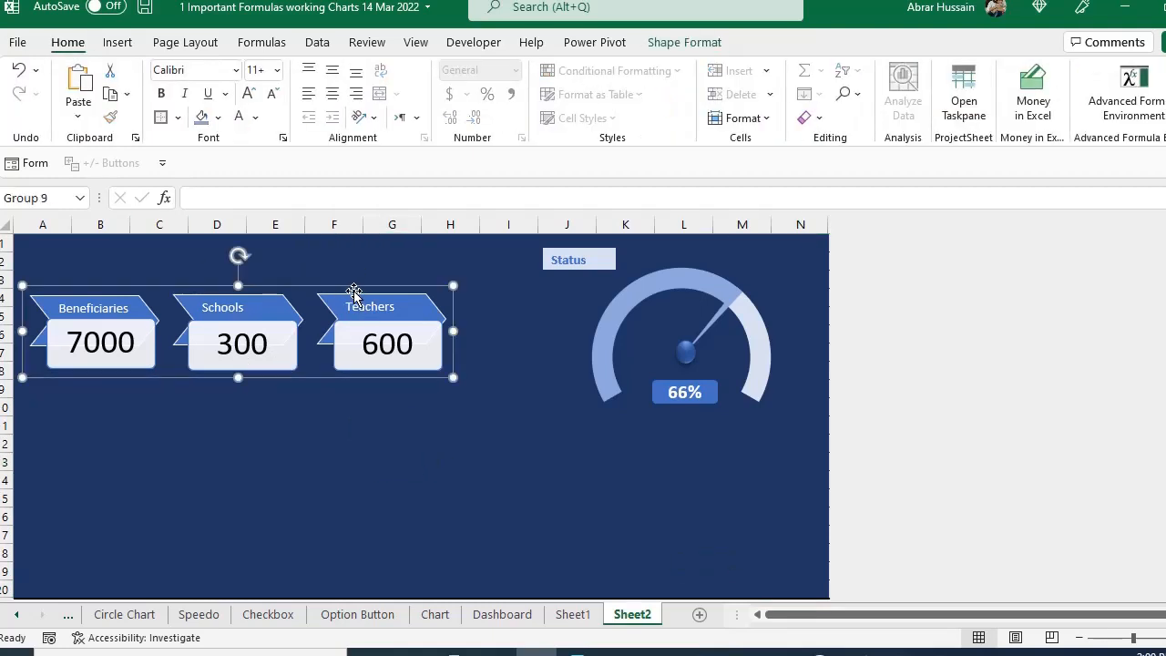
click(683, 42)
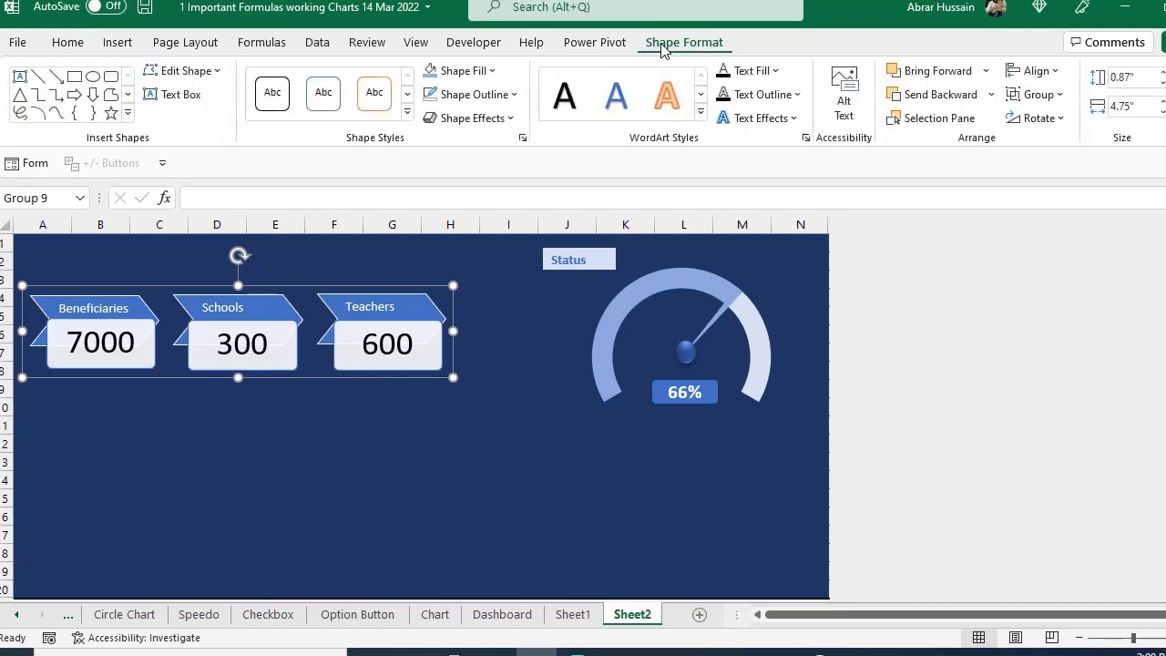
click(941, 123)
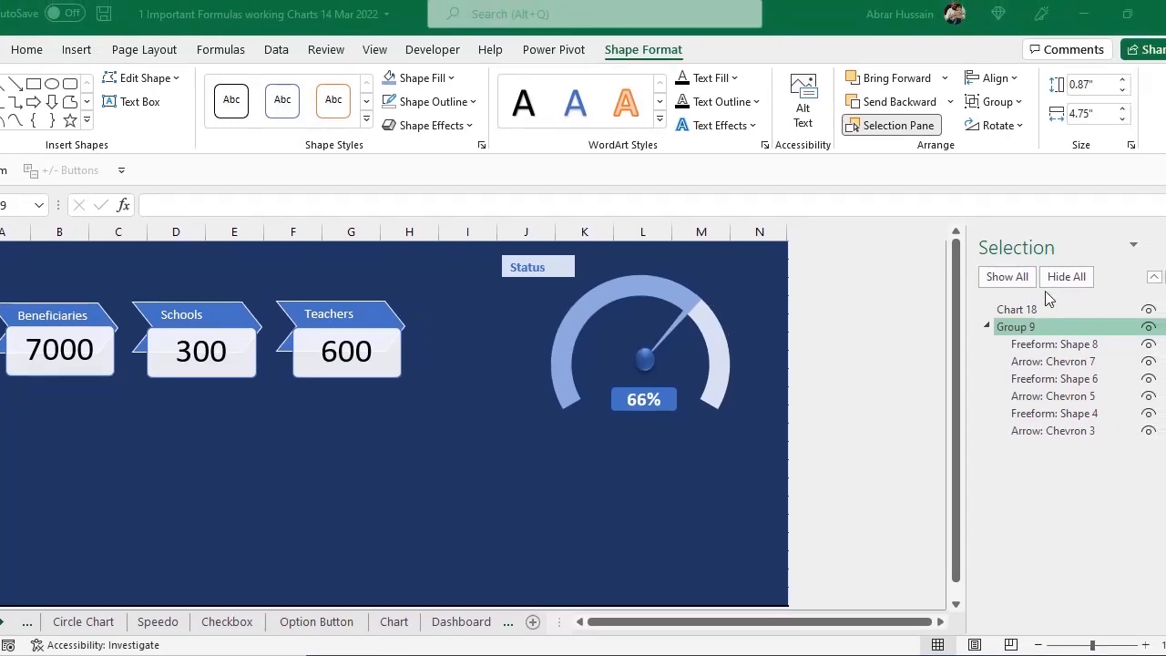
Step: Select the Schools value box, the Schools chevron and the Beneficiaries chevron by name, and switch the Beneficiaries chevron's visibility off and on again
click(1045, 379)
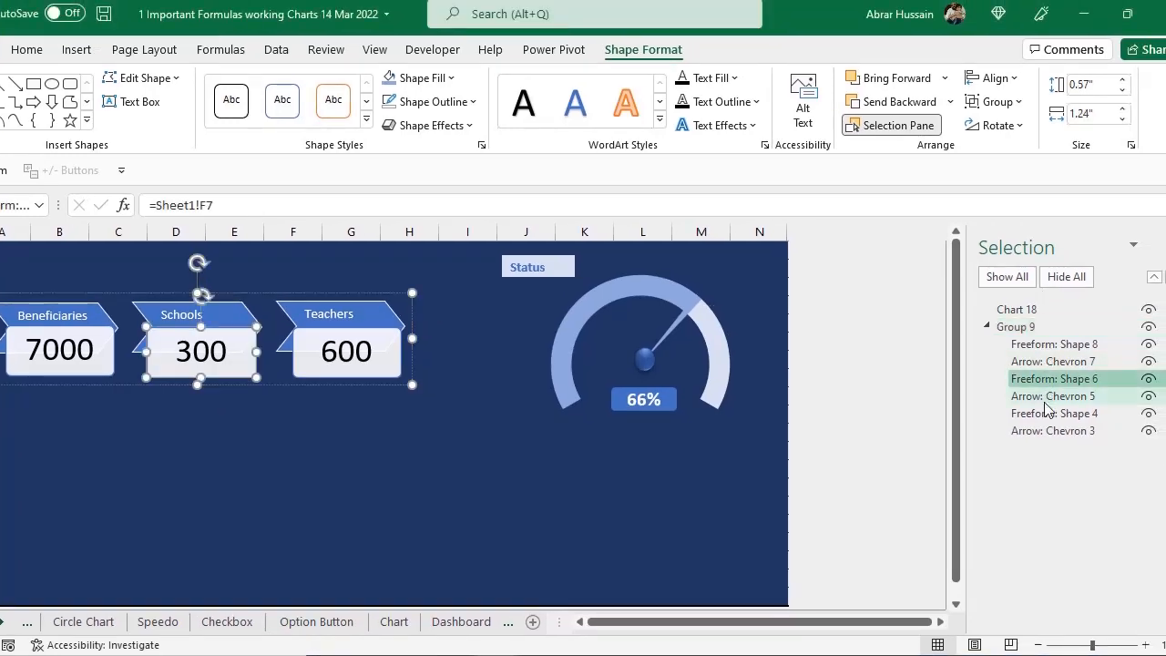
click(1048, 395)
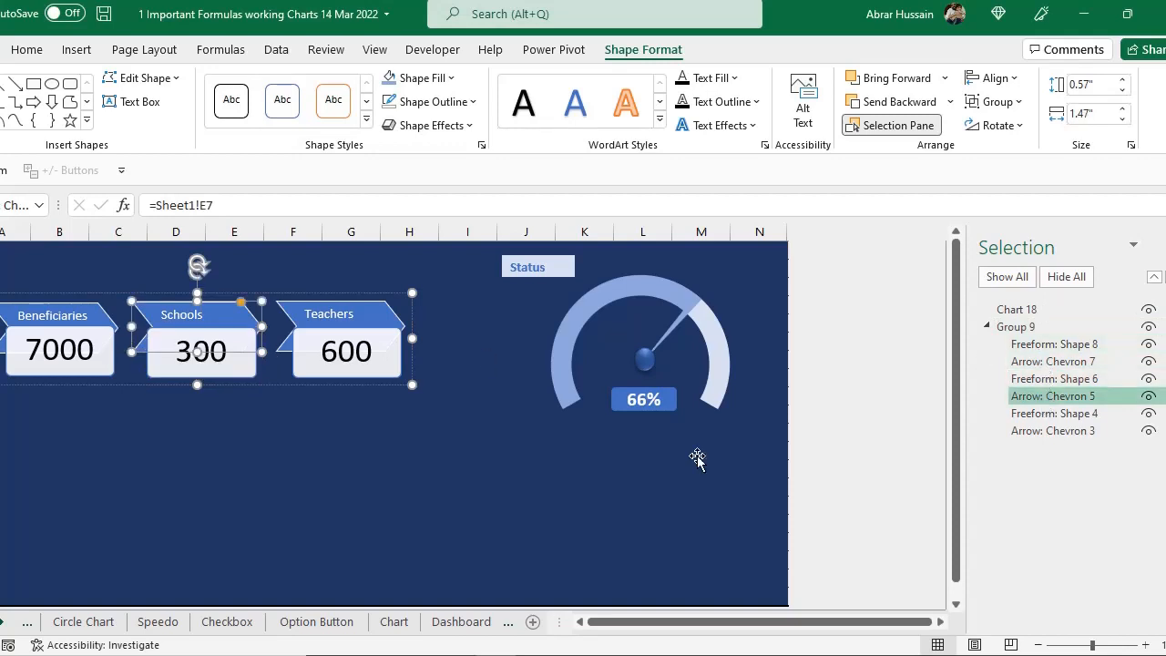
click(1027, 429)
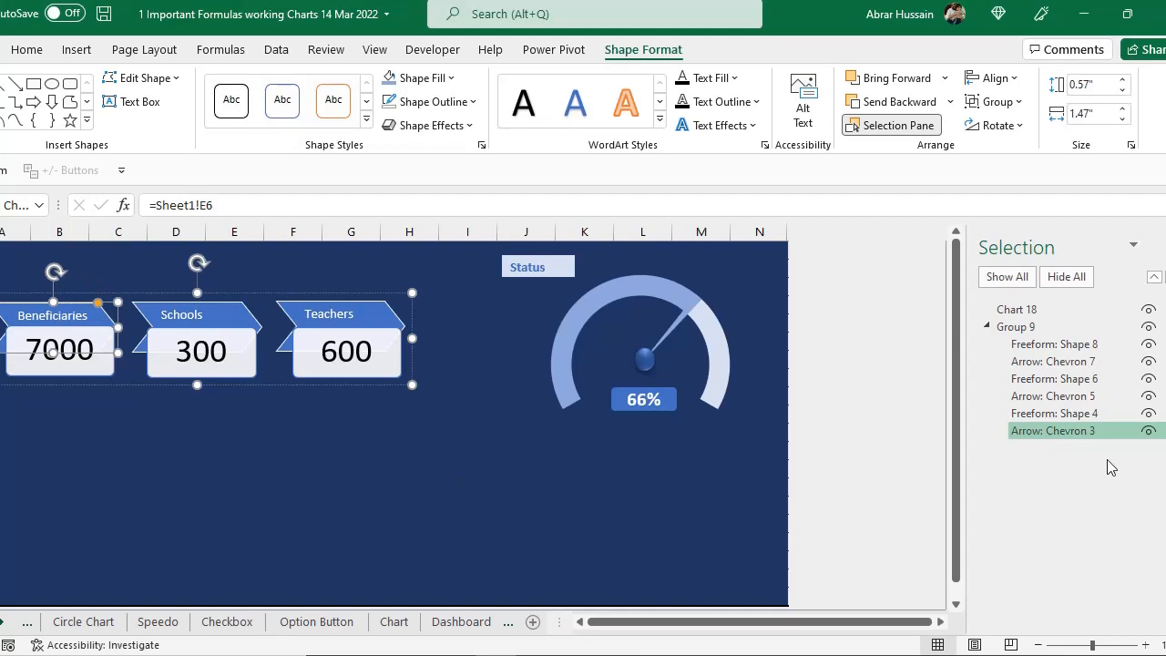
click(1148, 431)
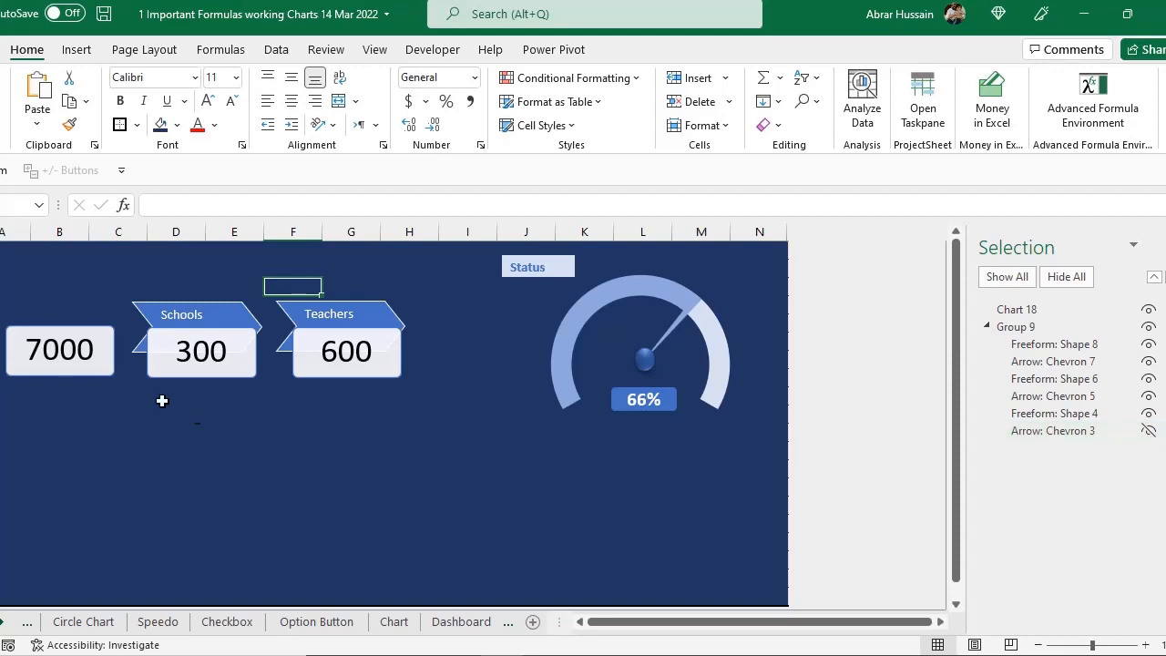
click(1148, 431)
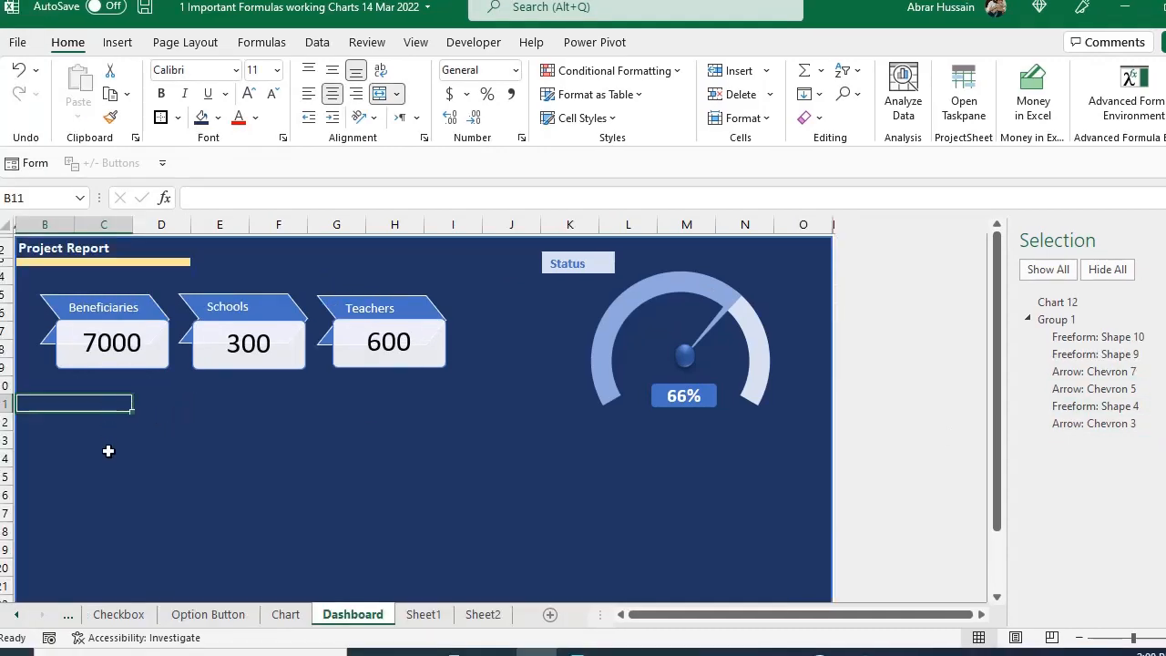
Step: Examine the January to June figures for Projects 1 to 3 on Sheet1 and the free area below the Beneficiaries chevron on Sheet2
click(423, 614)
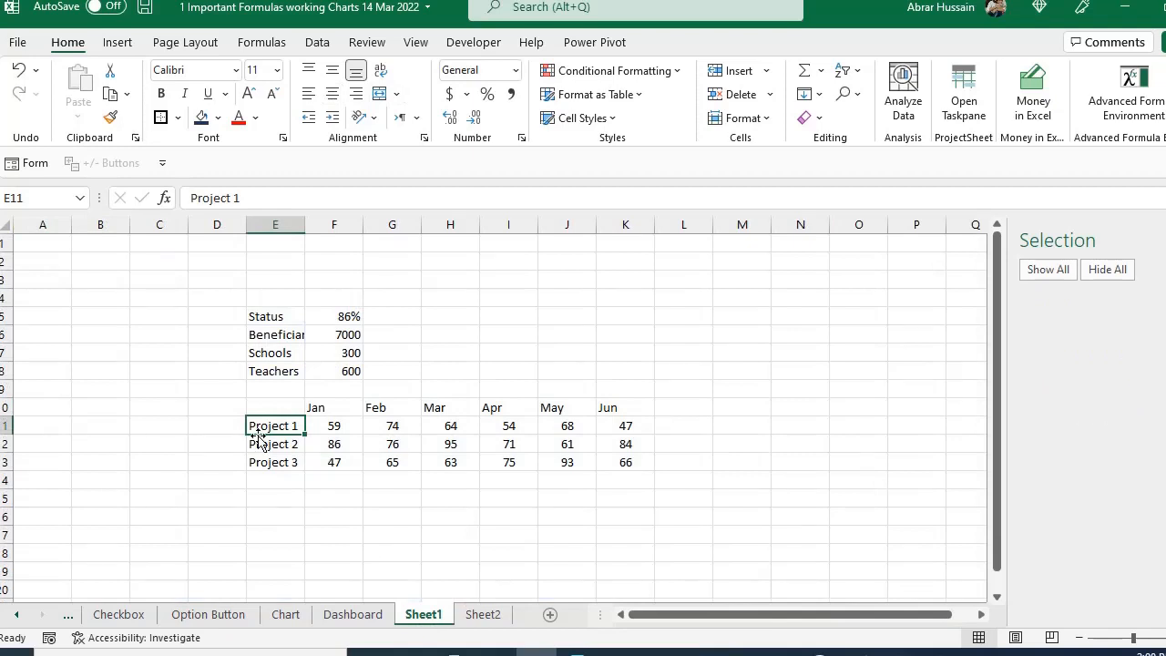
drag(270, 429, 266, 460)
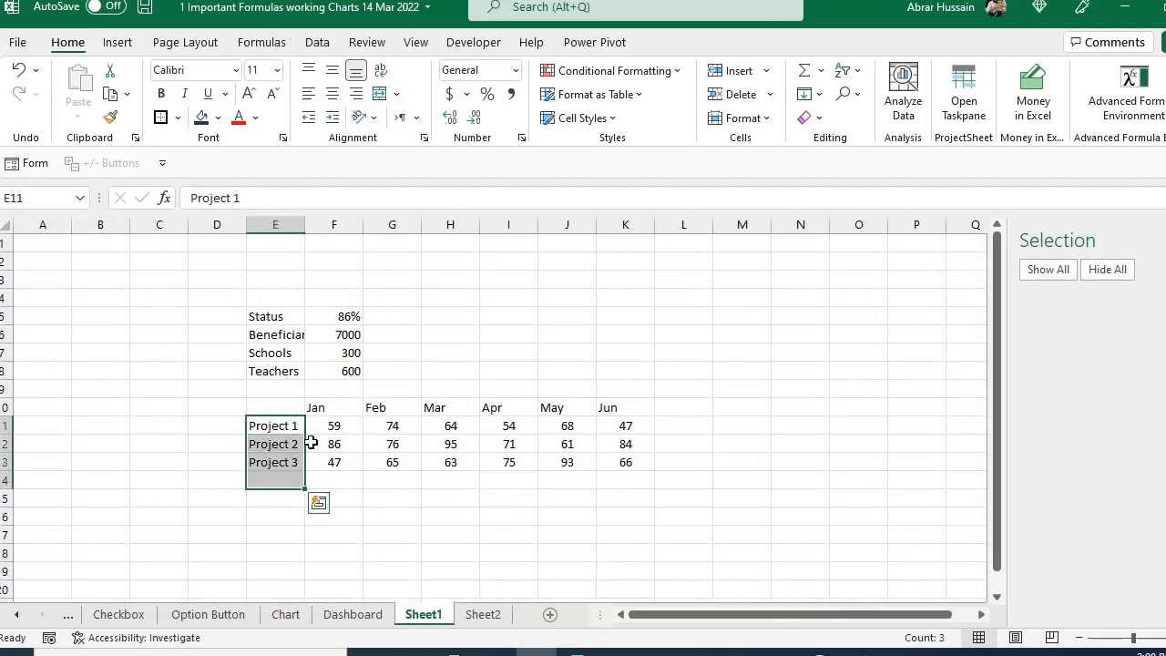
click(328, 409)
drag(339, 413, 609, 460)
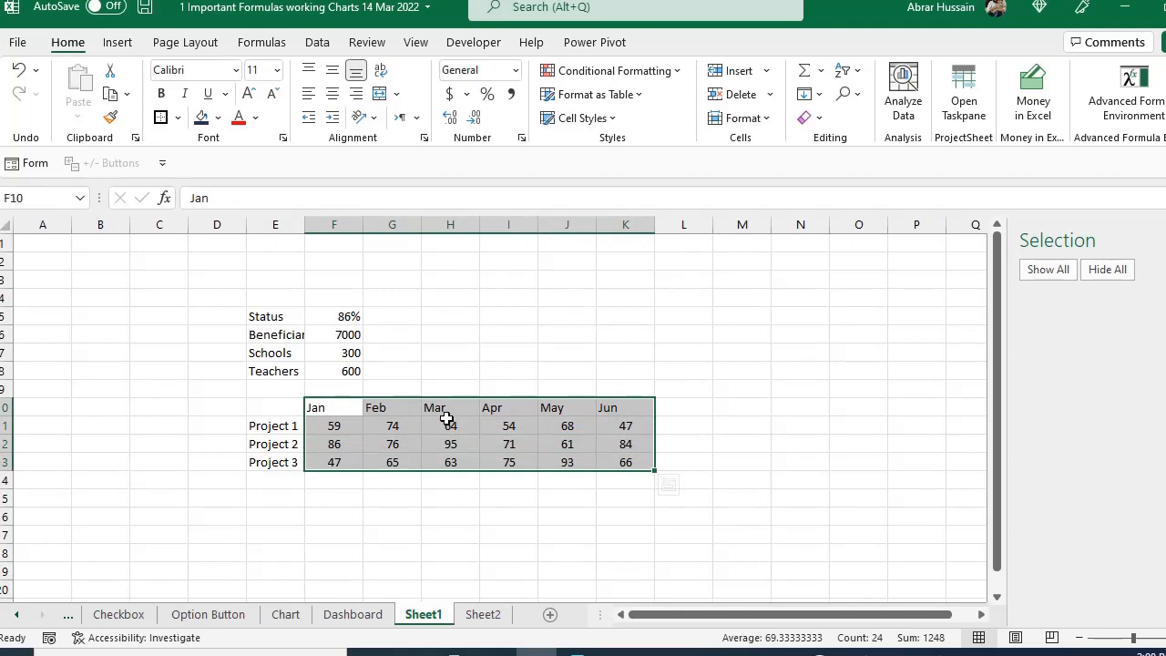
drag(273, 432, 274, 460)
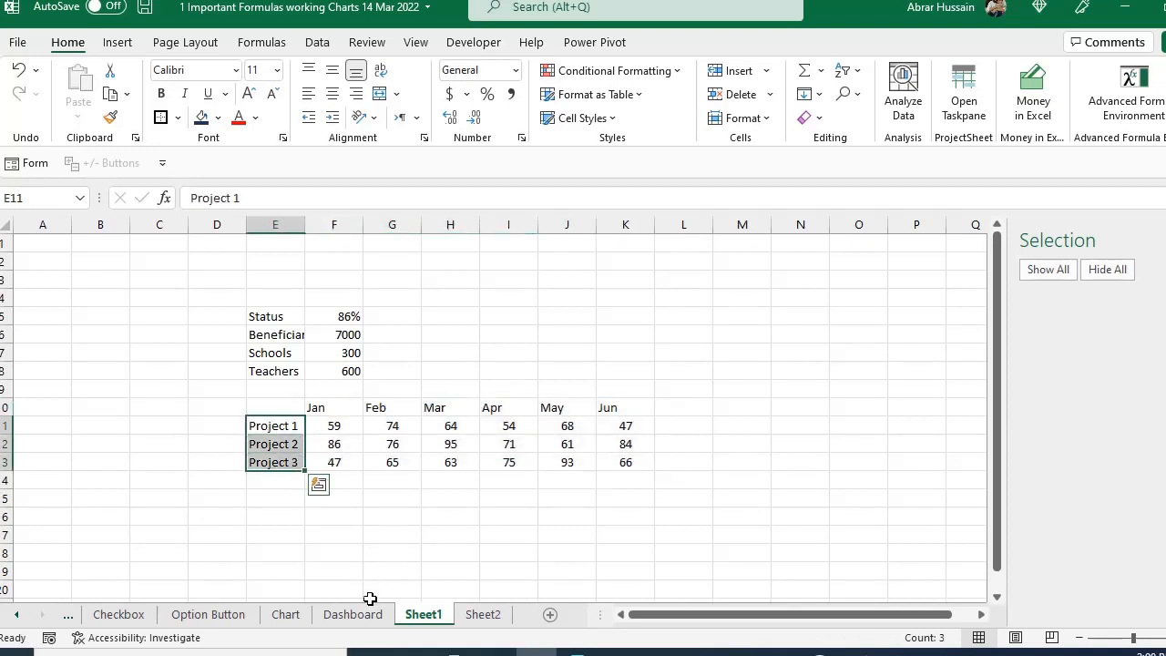
click(483, 615)
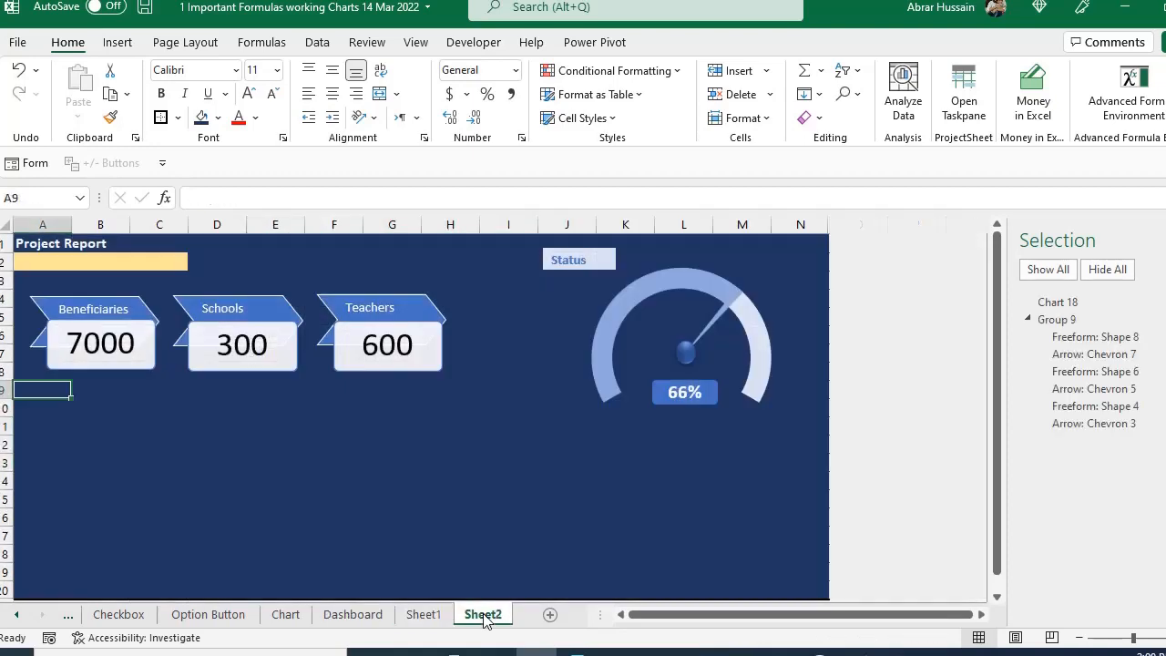
click(60, 411)
click(82, 407)
click(62, 388)
click(95, 397)
click(58, 395)
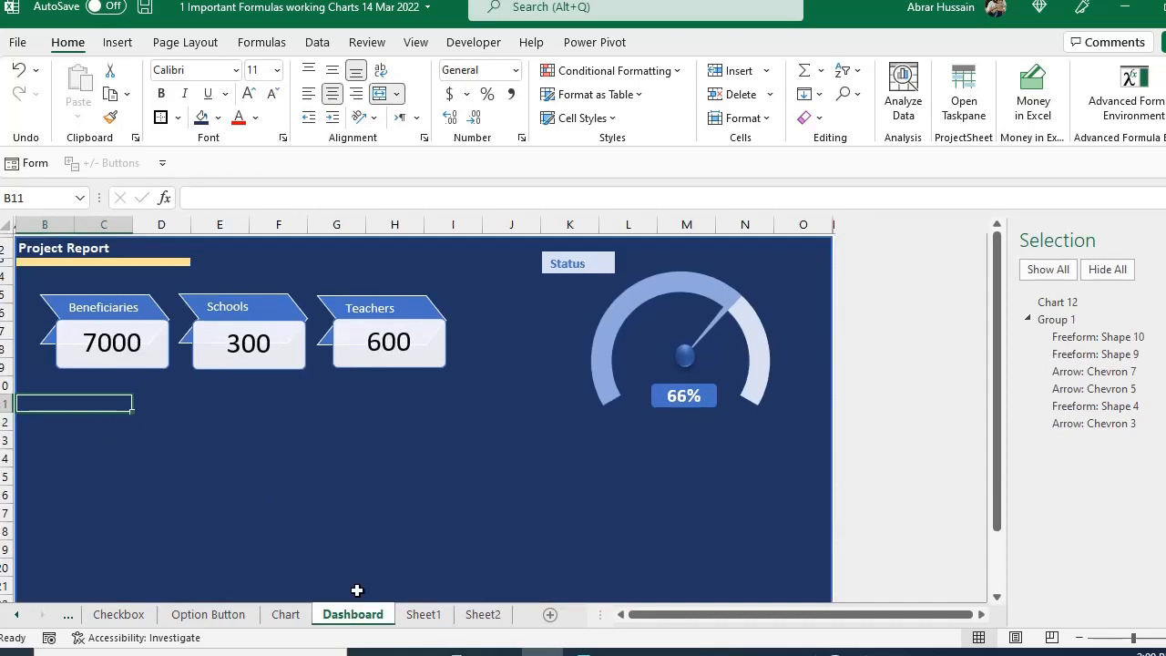
click(422, 616)
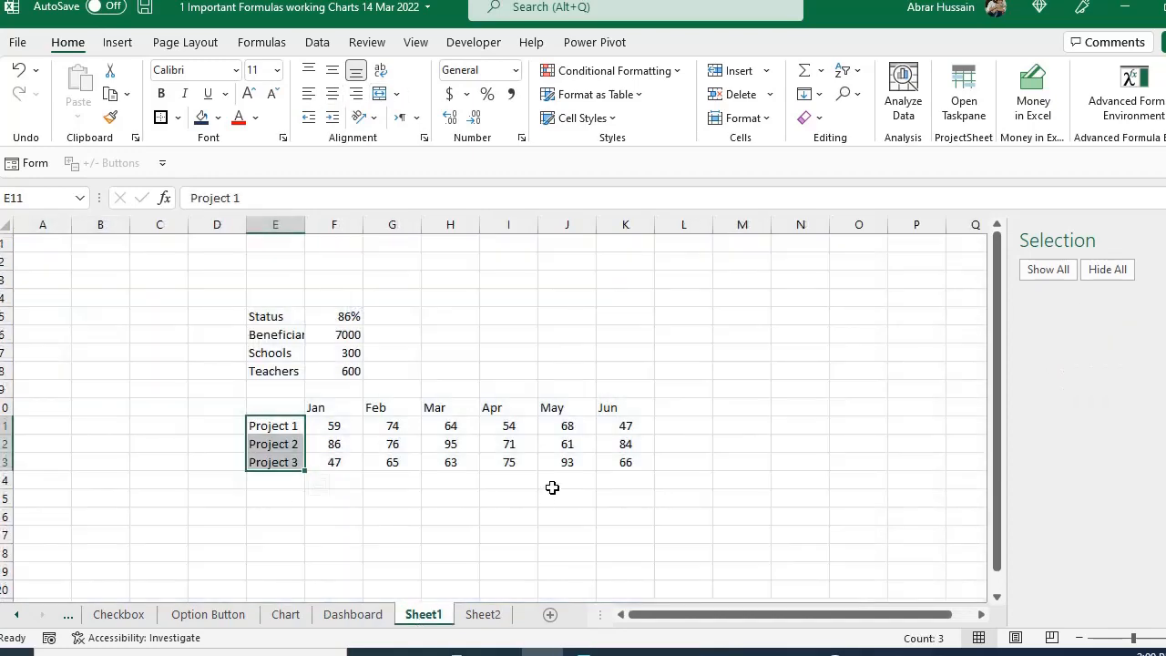
drag(277, 427, 609, 477)
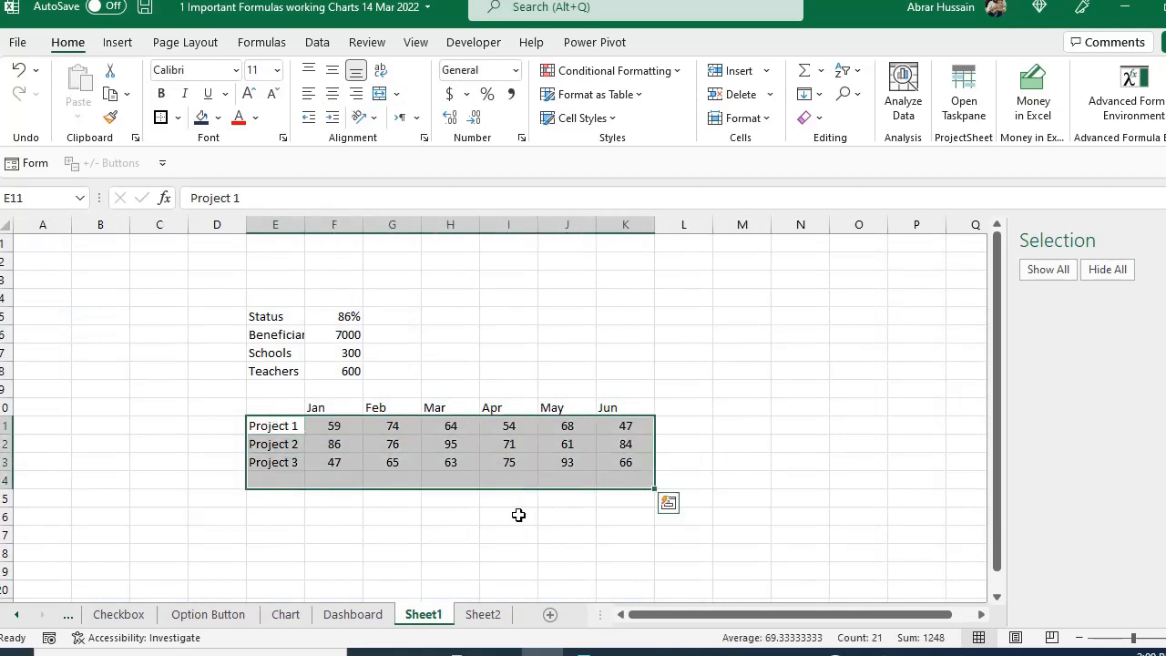
Step: Add list data validation to the Dashboard sheet's merged cell B11, using =Sheet1!$E$11:$E$13 as the source
click(360, 617)
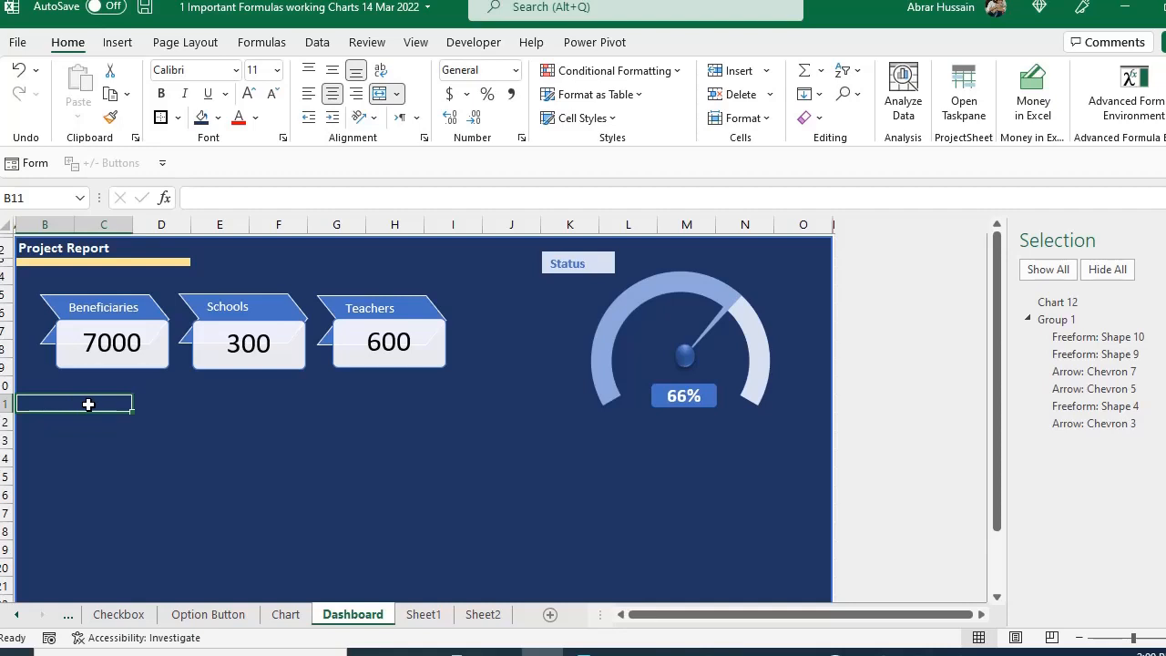
click(314, 43)
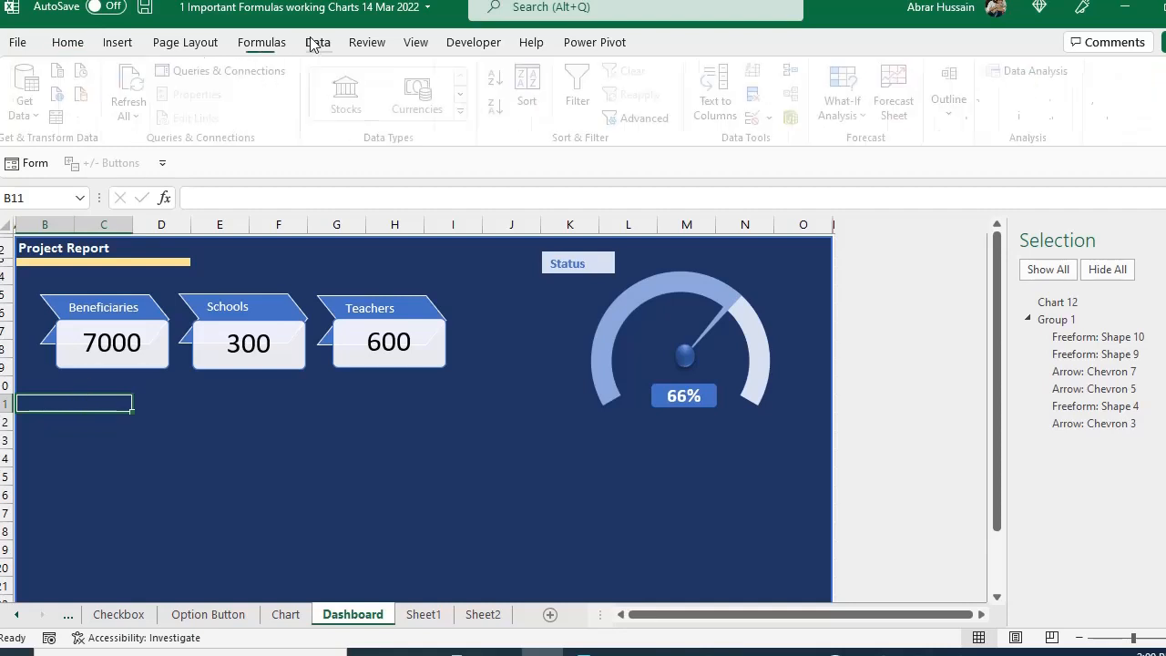
click(776, 116)
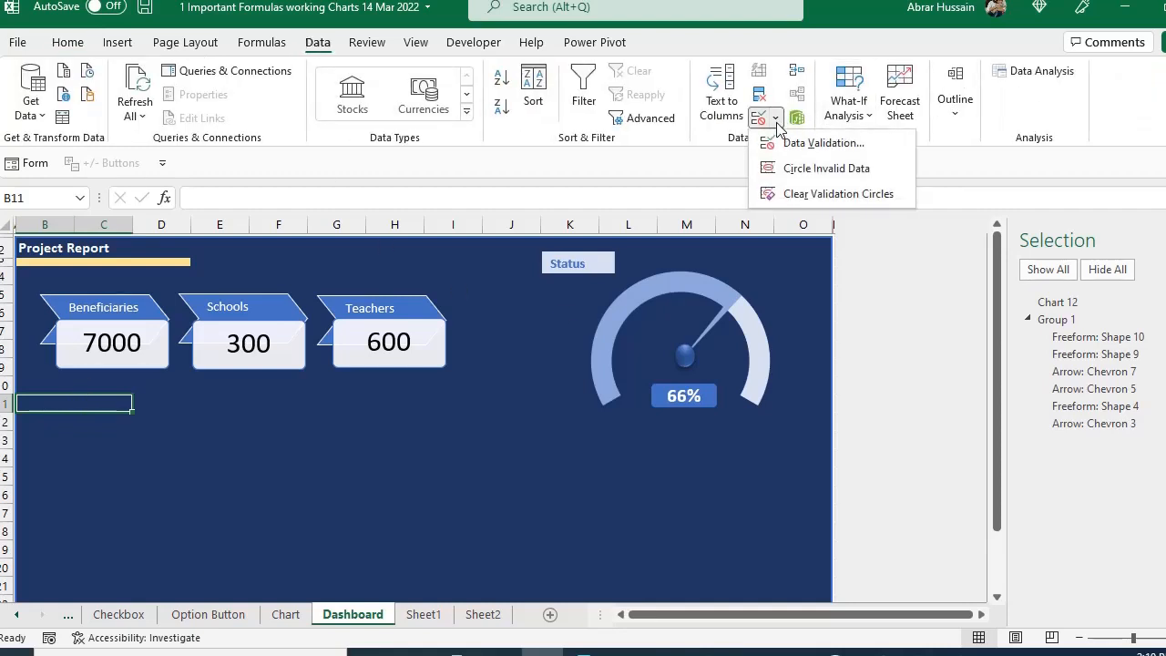
click(798, 150)
click(729, 182)
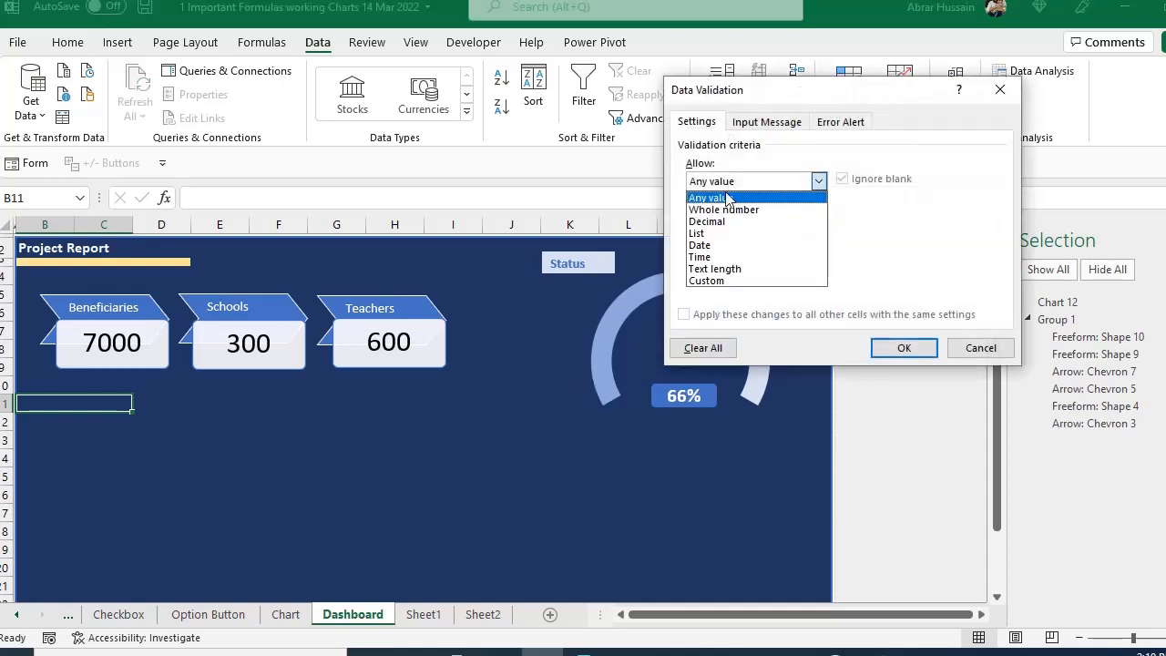
click(718, 235)
click(724, 258)
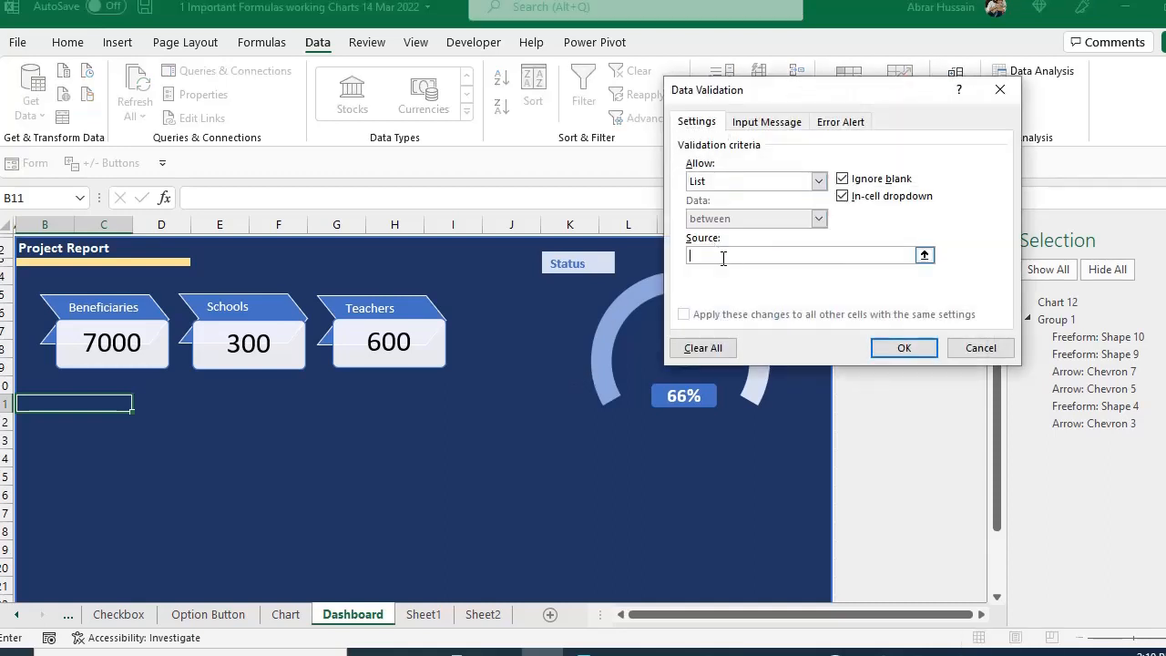
click(425, 615)
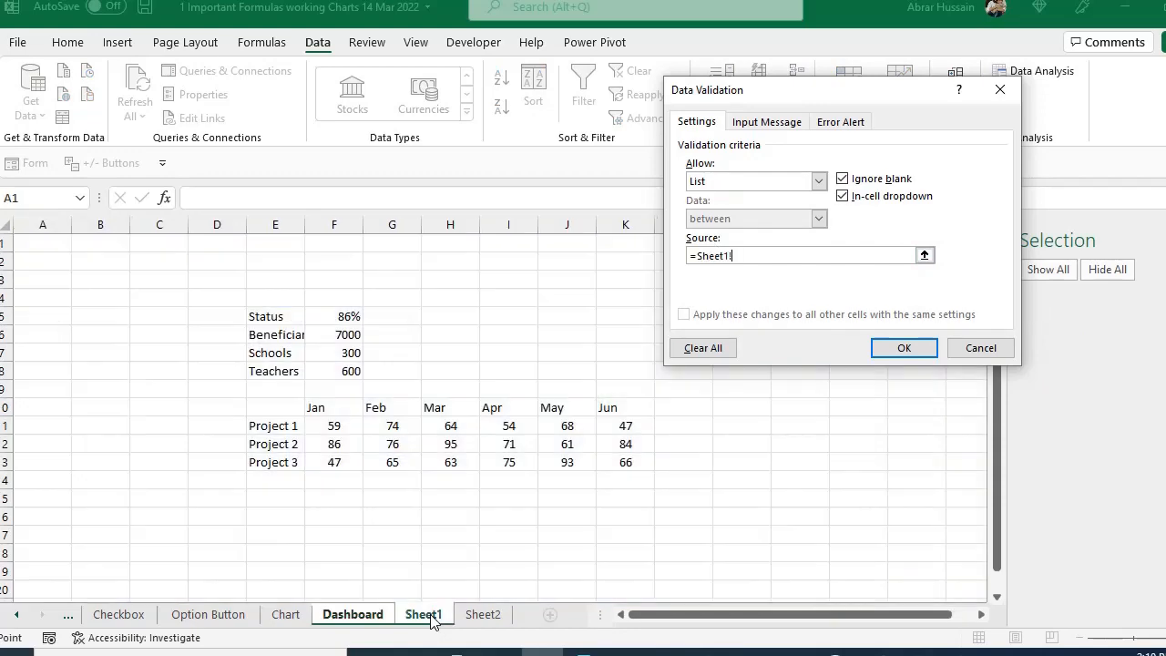
drag(275, 425, 313, 450)
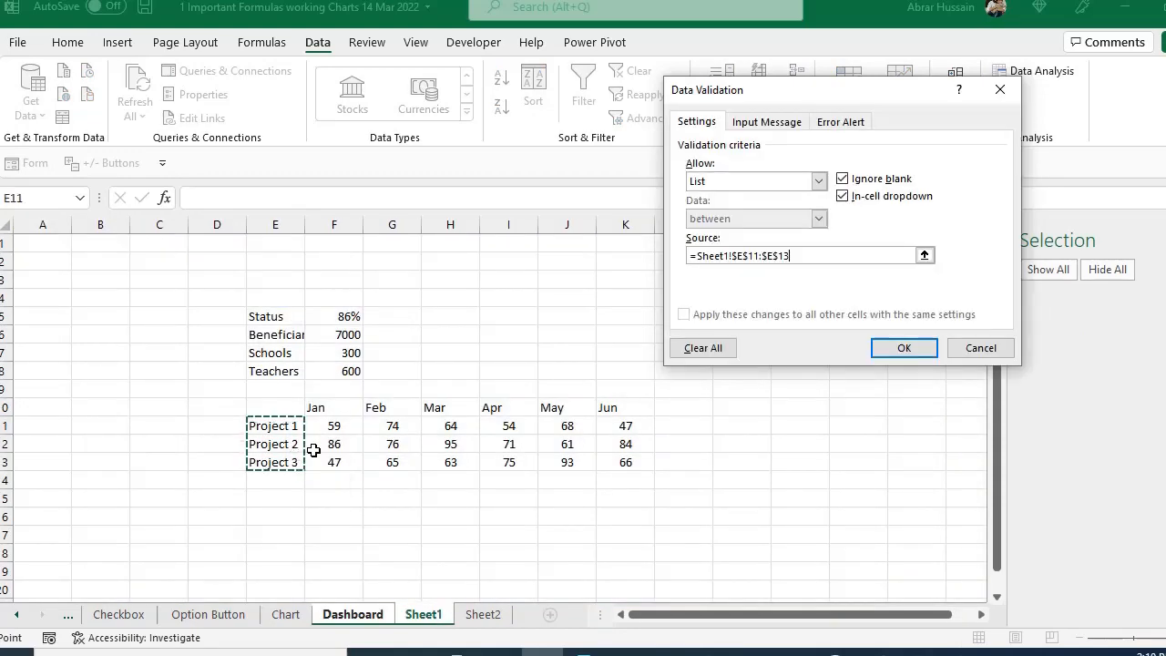
click(905, 347)
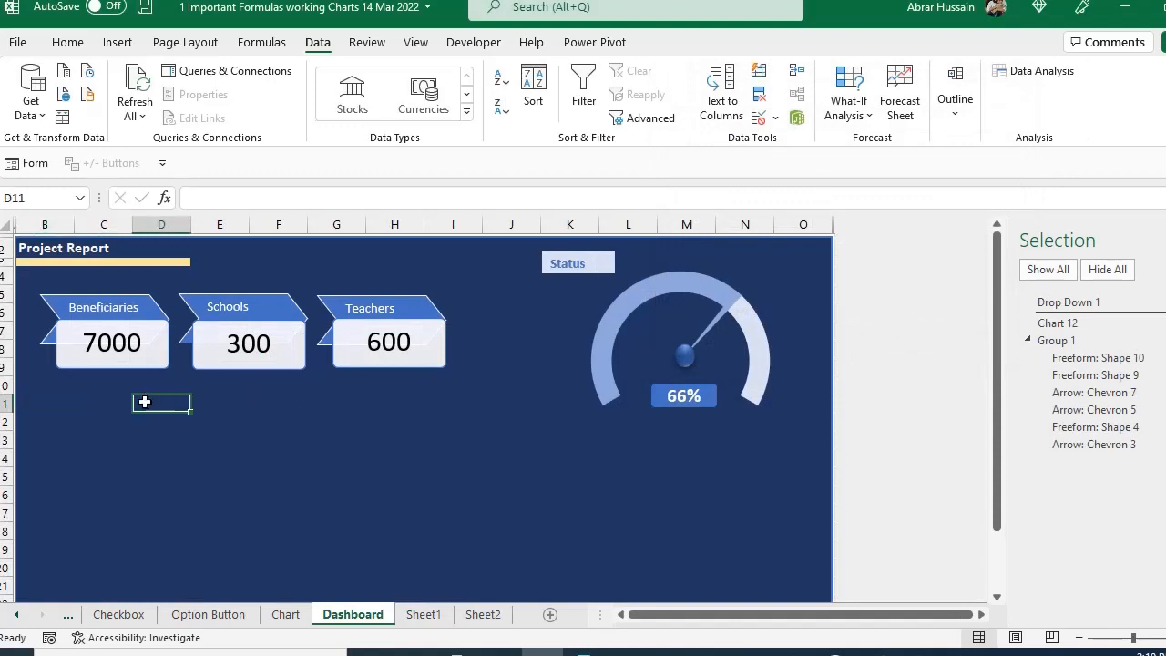
Step: Choose Project 1 from B11's drop-down list and set the cell's font colour to white
click(140, 403)
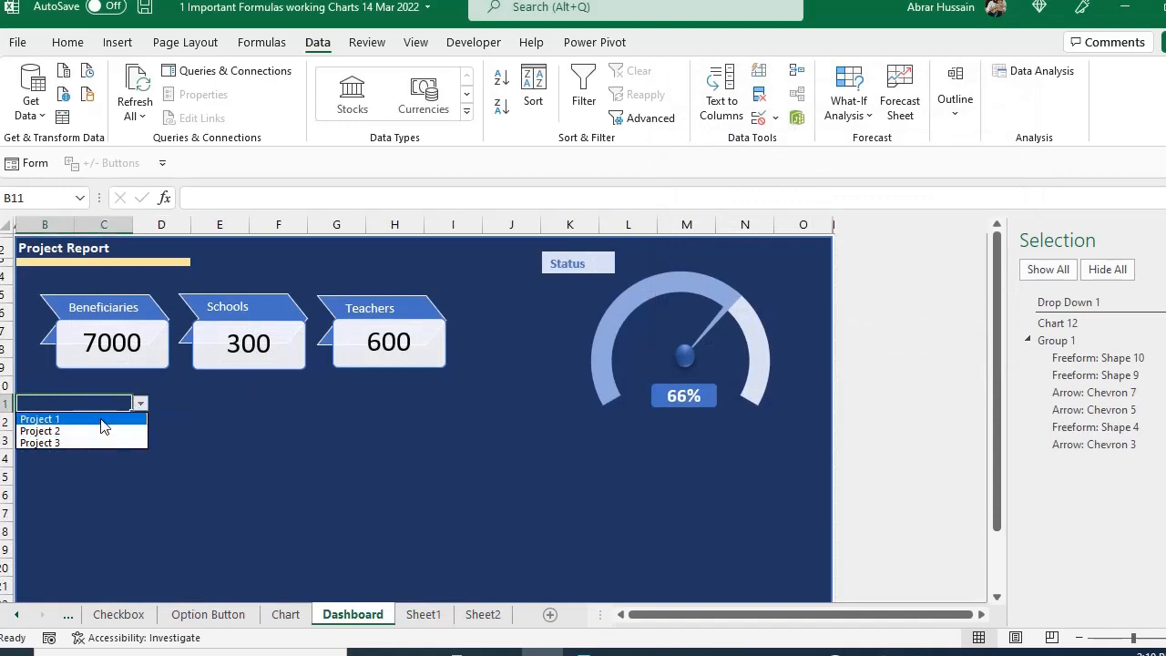
click(54, 419)
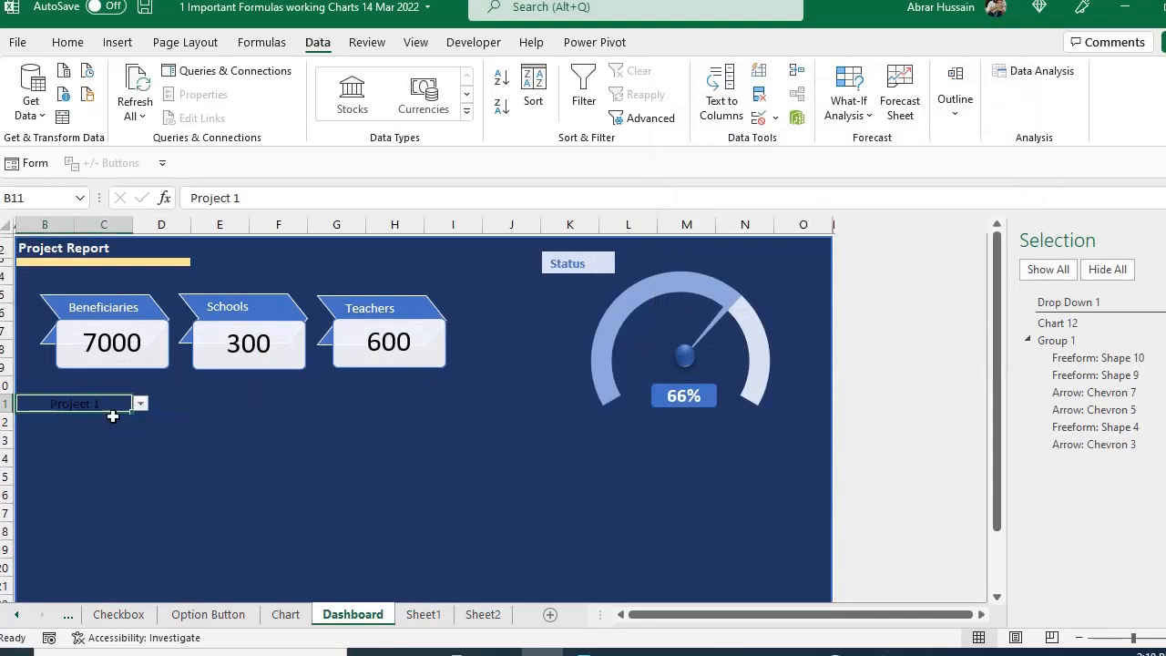
click(67, 42)
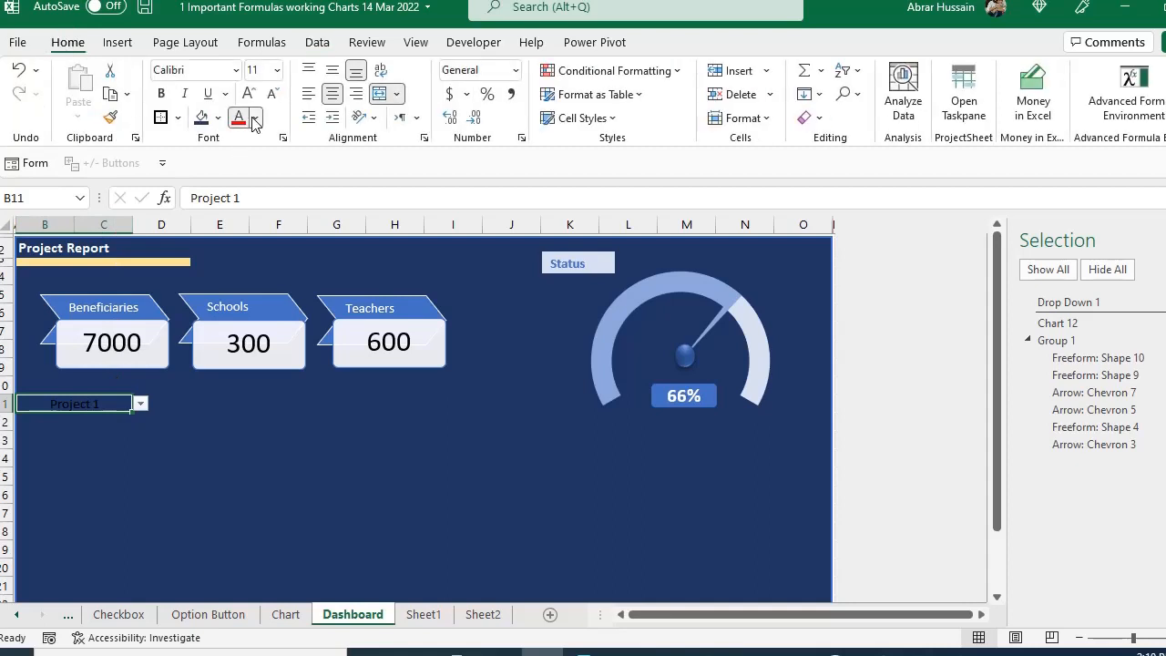
click(255, 120)
click(242, 202)
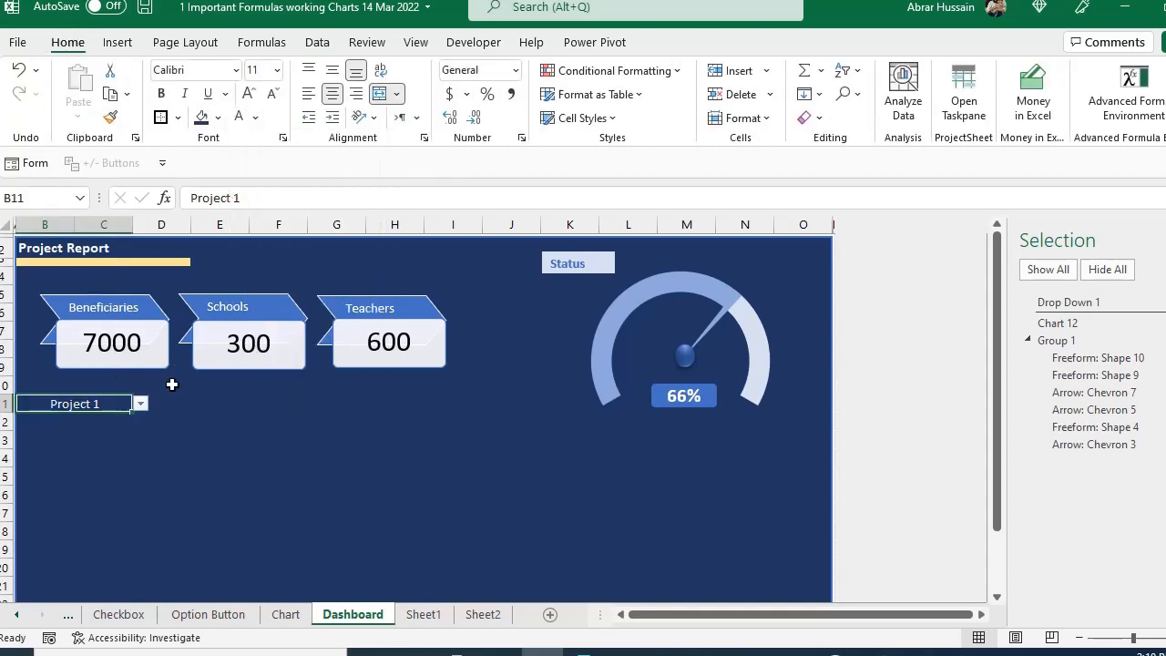
click(141, 404)
click(86, 420)
Step: Examine the area below the project drop-down, the project data and linked cell E15 on Sheet1, and the month headings on both sheets
drag(100, 425, 429, 525)
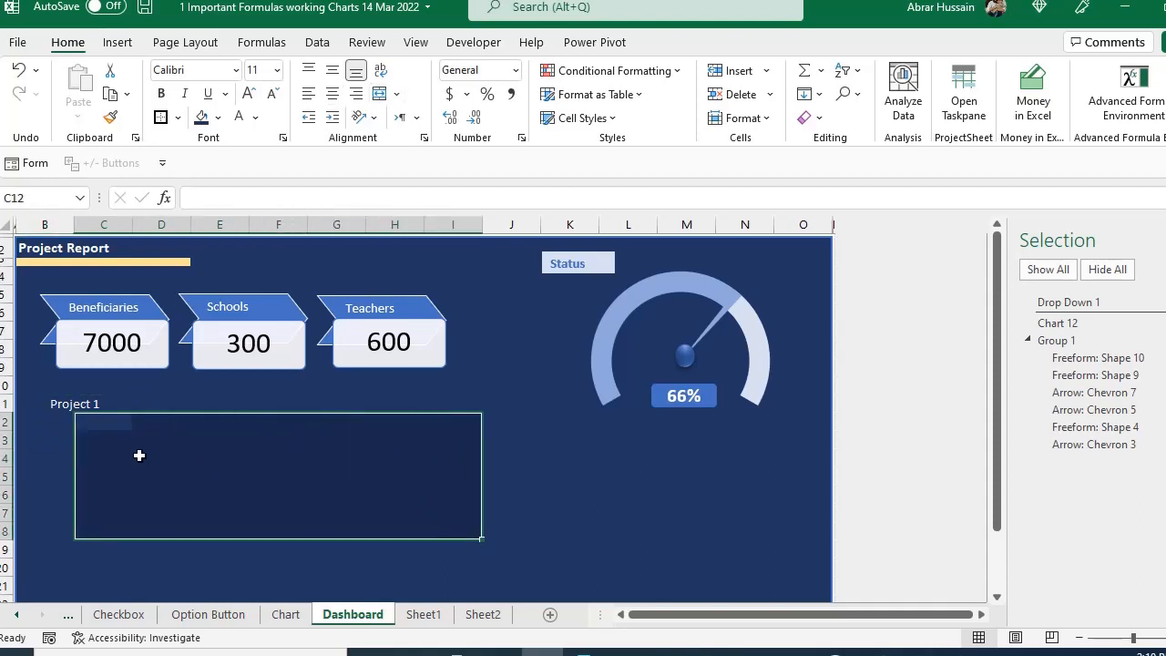
click(61, 404)
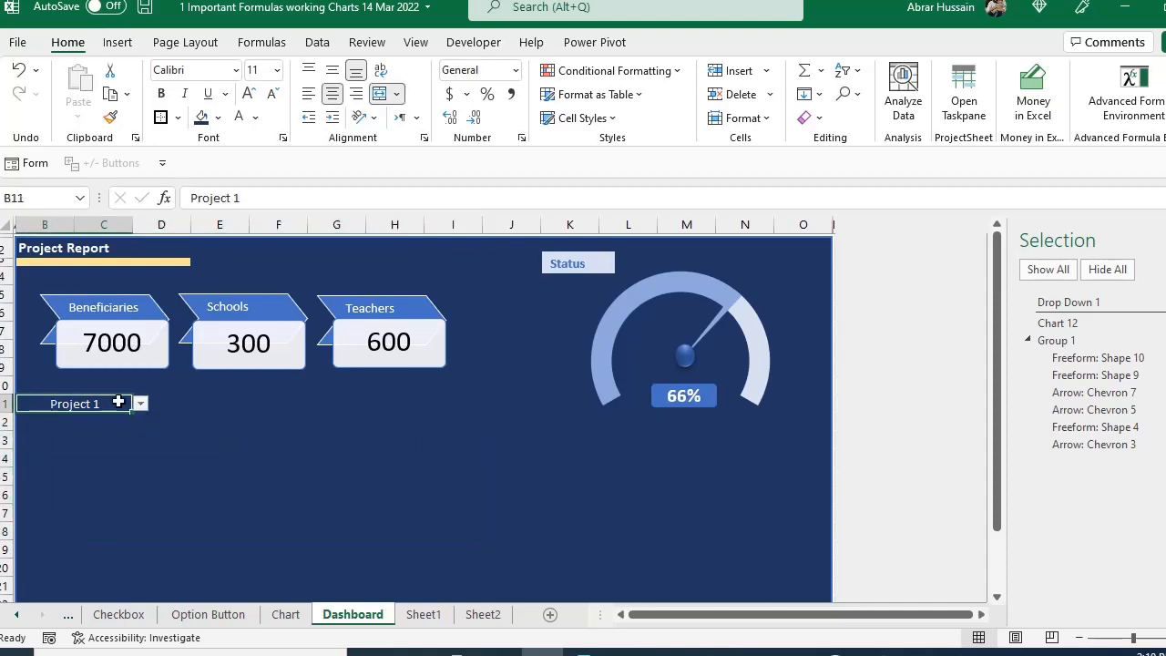
click(170, 403)
click(71, 404)
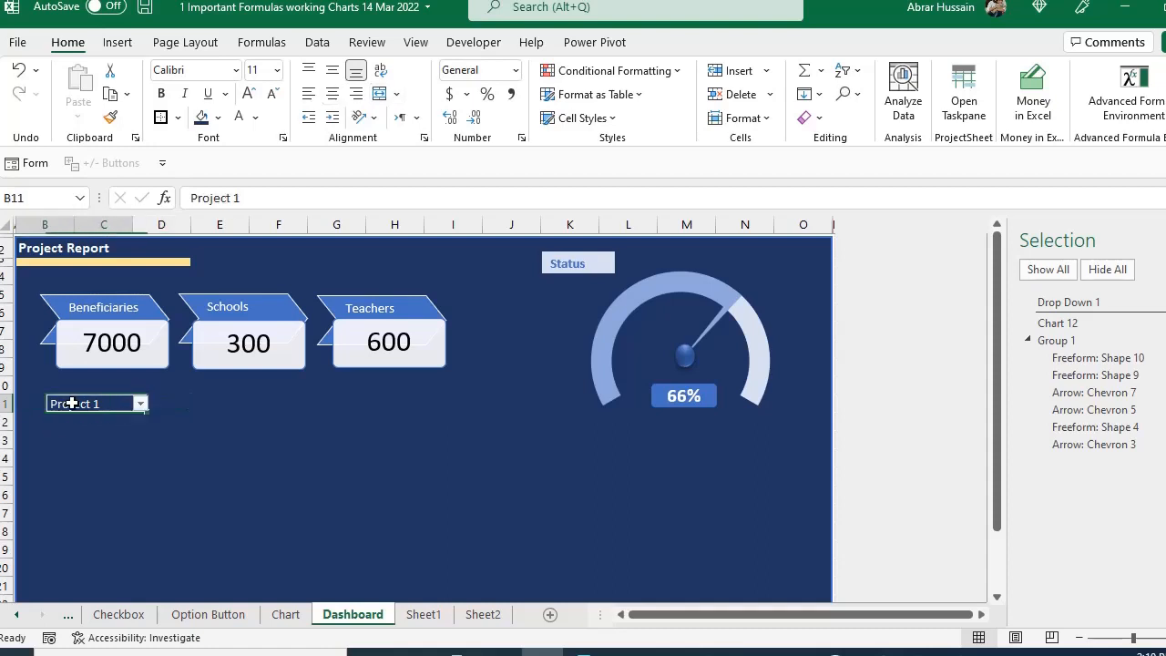
click(422, 616)
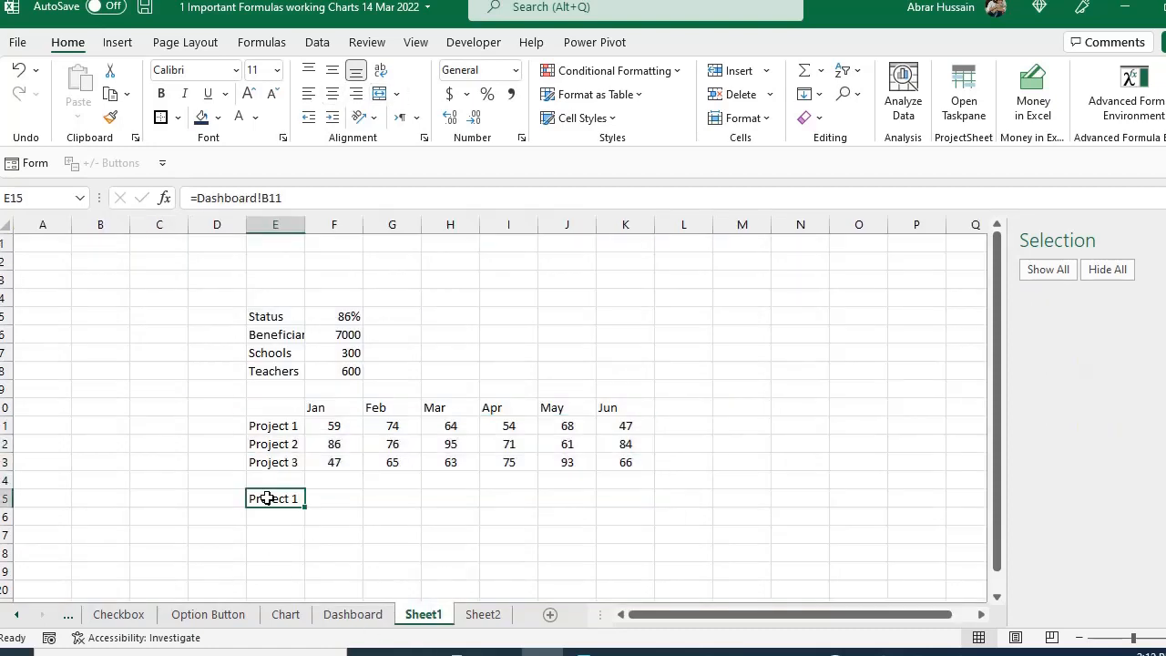
drag(286, 431, 625, 480)
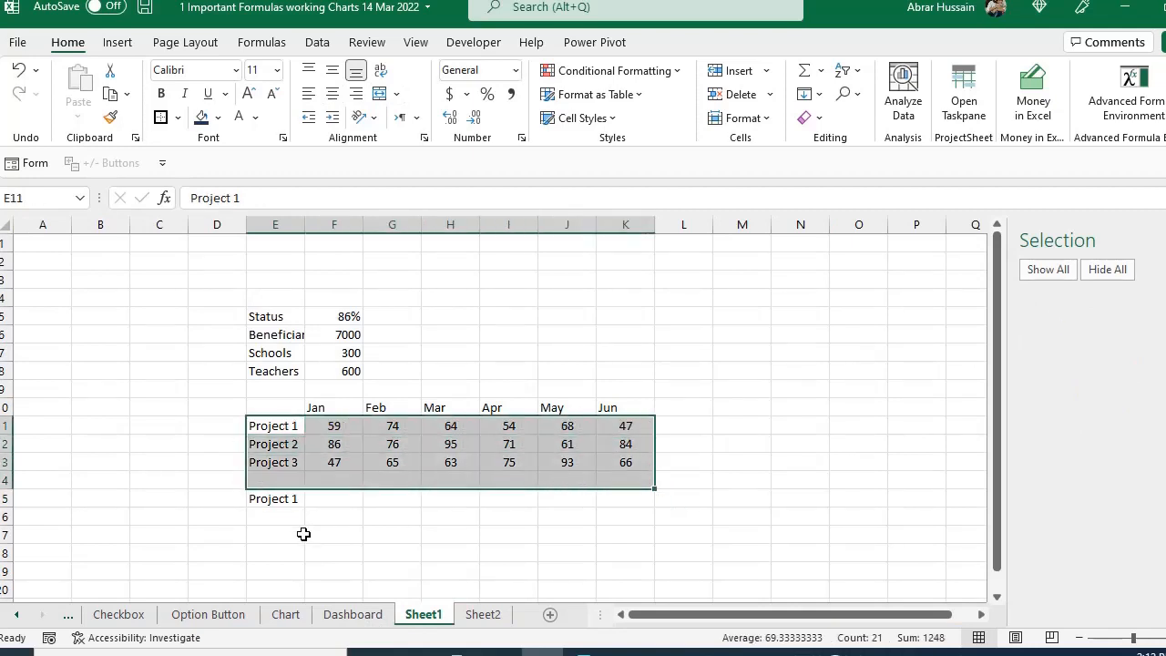
click(279, 501)
click(352, 616)
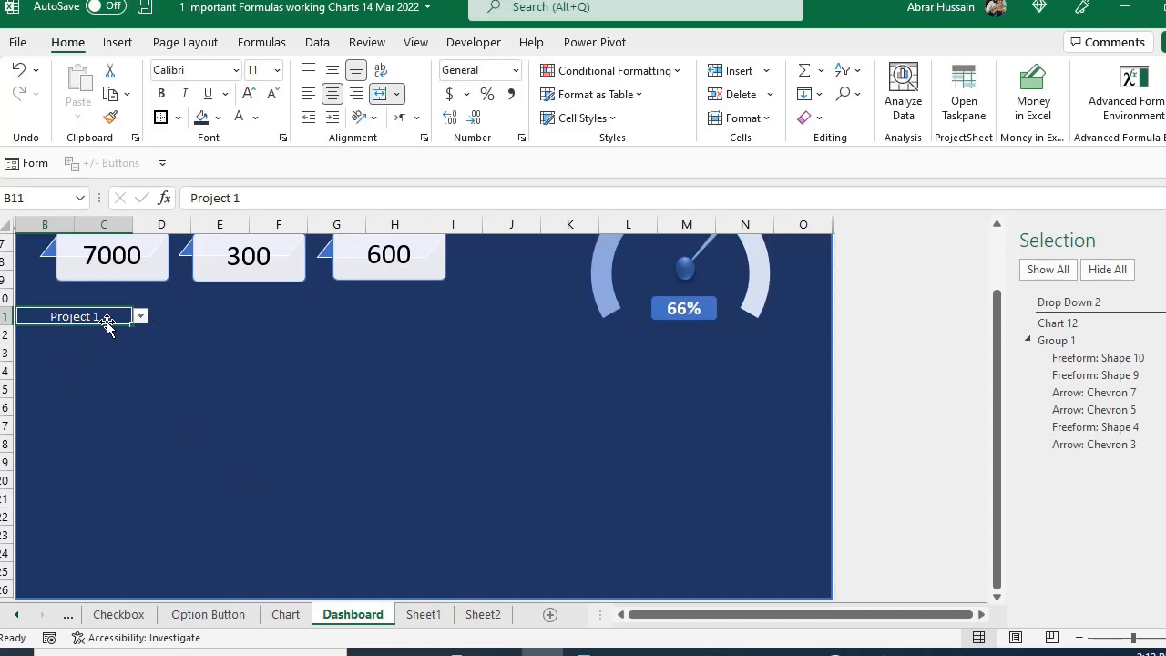
drag(182, 316, 300, 317)
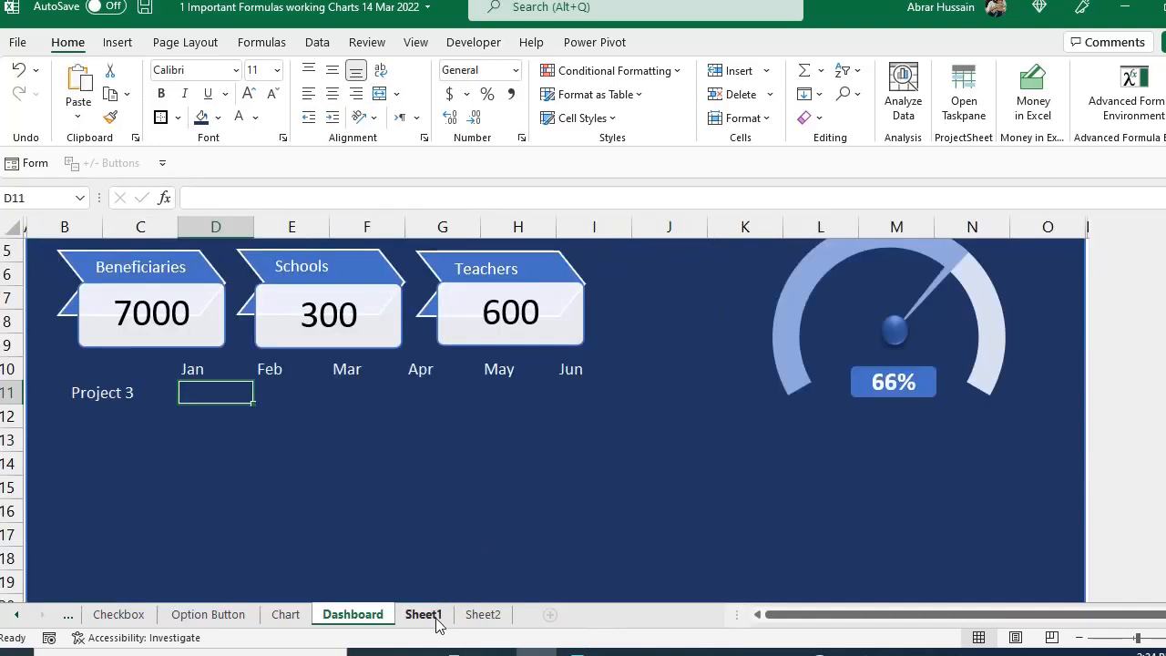
click(424, 615)
drag(342, 326, 741, 325)
click(353, 614)
drag(191, 369, 596, 373)
Step: Choose Project 1 from the drop-down list in the Dashboard sheet's cell B11
drag(181, 382, 128, 393)
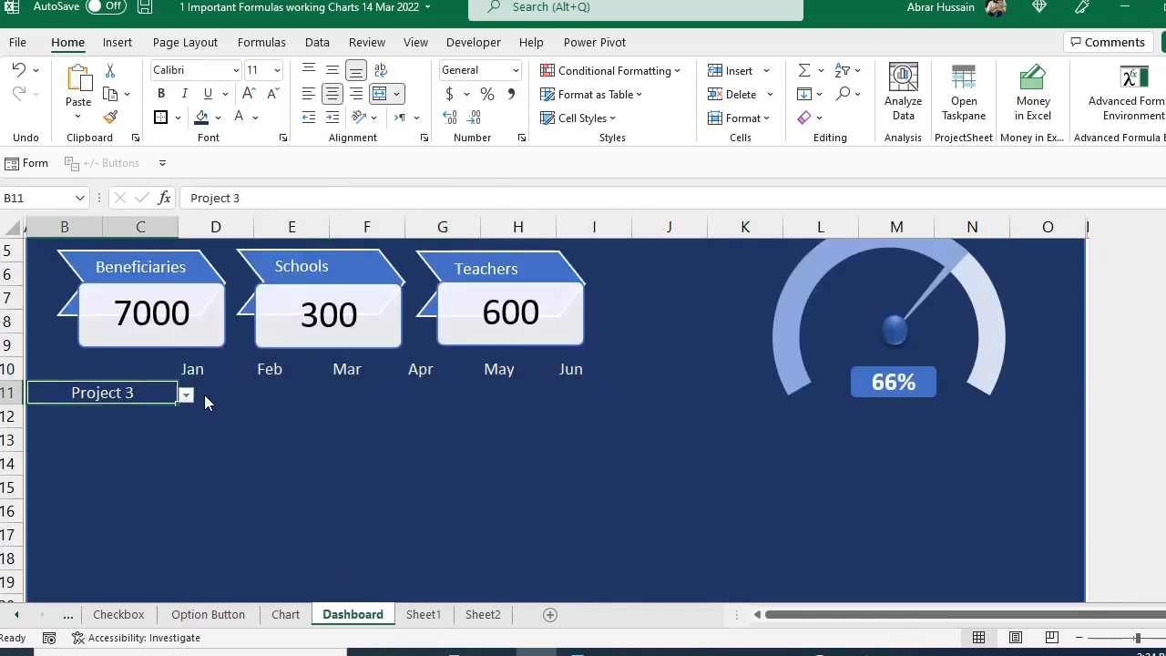
click(191, 395)
click(191, 396)
click(206, 393)
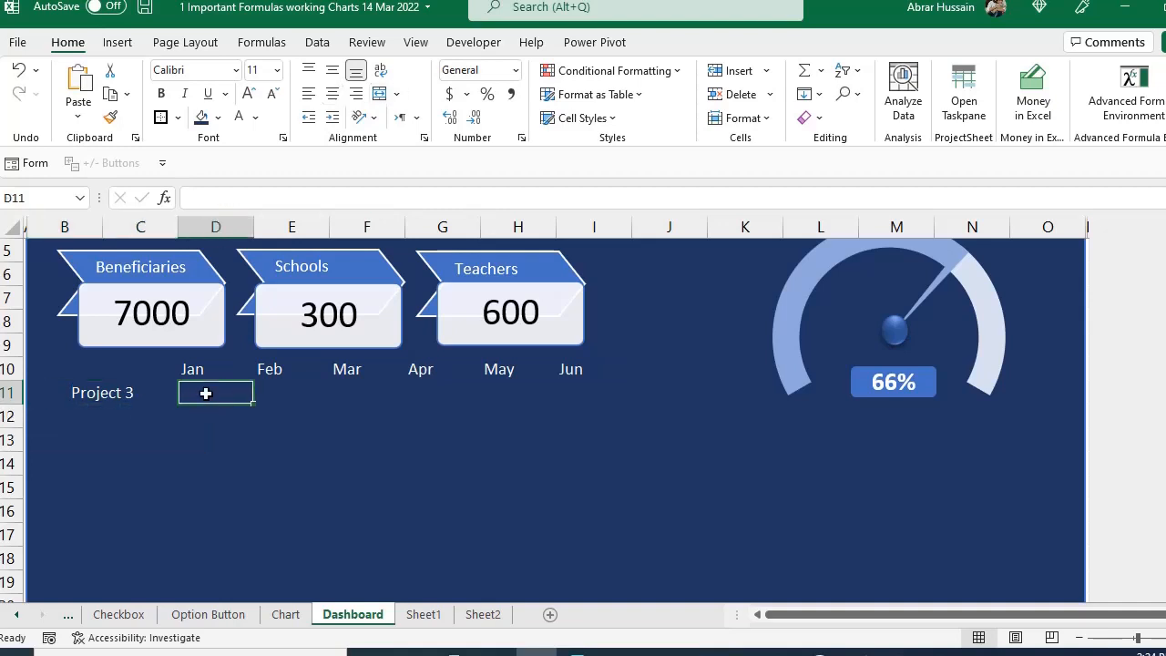
click(129, 392)
click(186, 394)
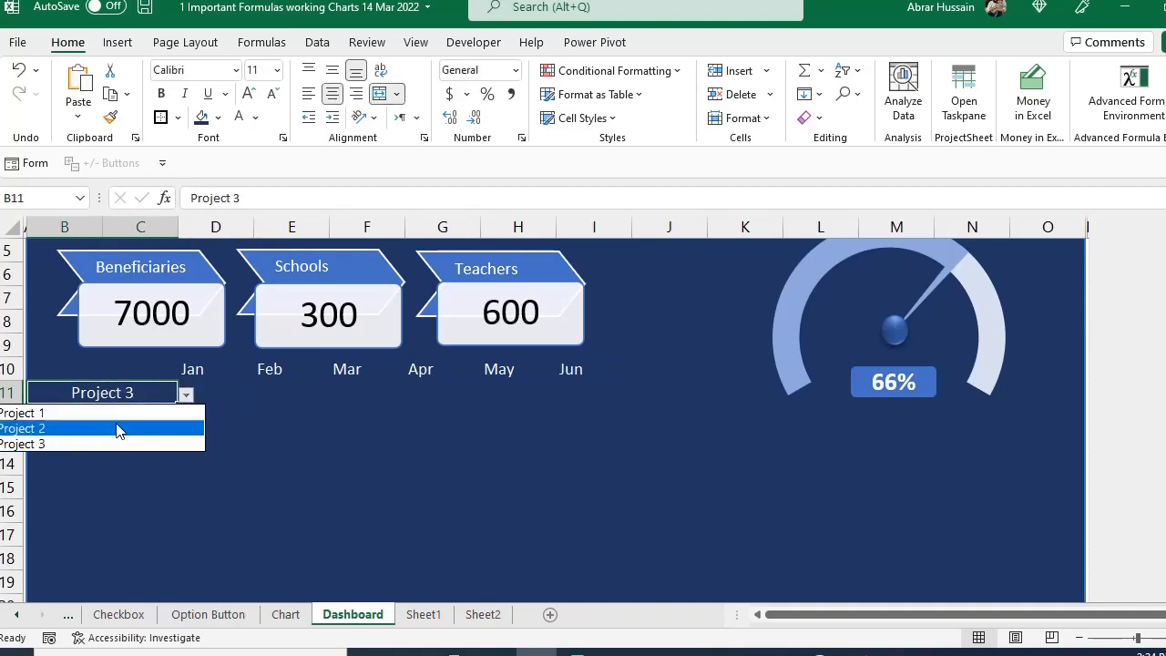
click(55, 413)
Step: Start an INDEX formula in Dashboard cell D11, below the Jan heading, with Sheet1!F11:F13 as its array
drag(187, 392, 597, 391)
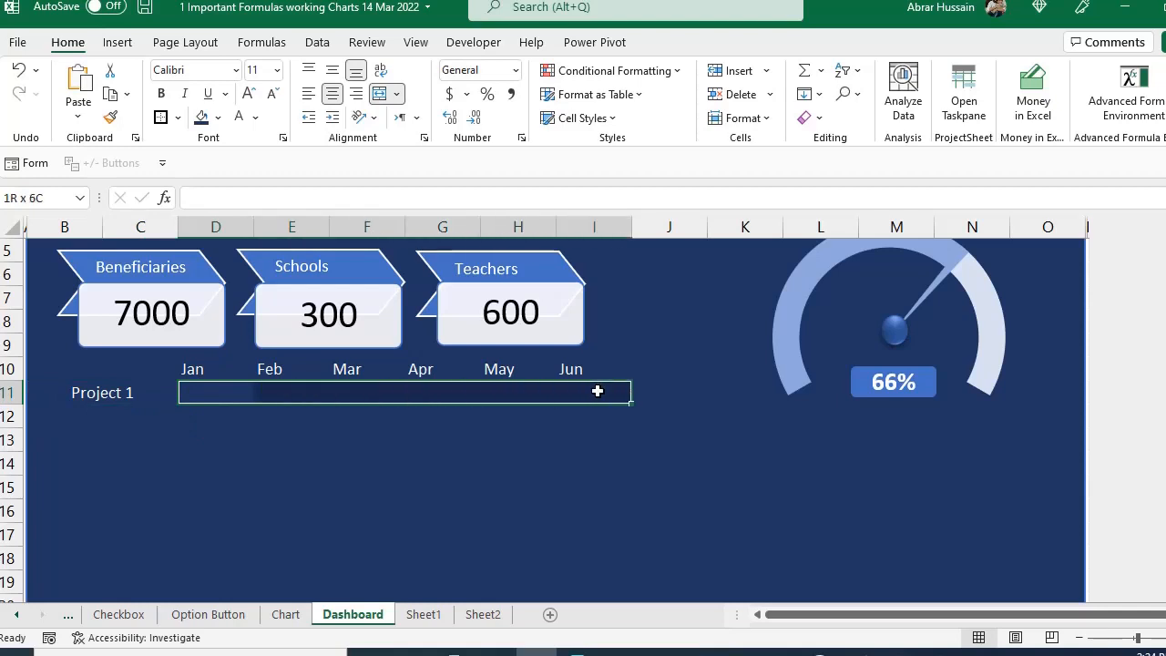
drag(229, 422, 562, 425)
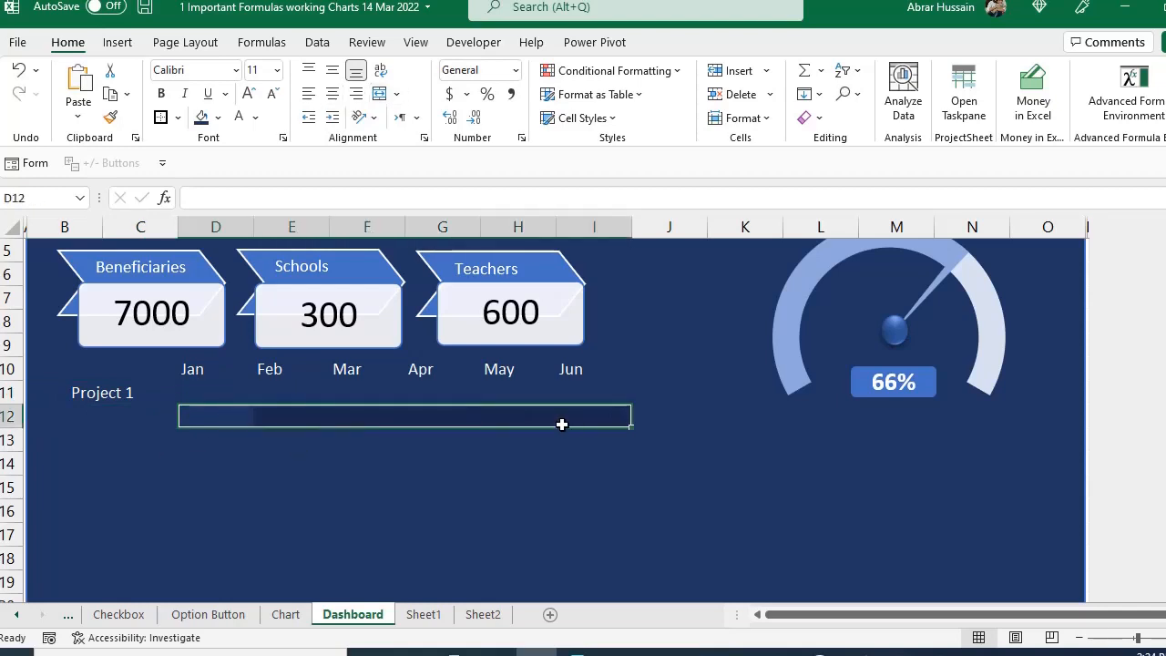
click(144, 399)
click(212, 368)
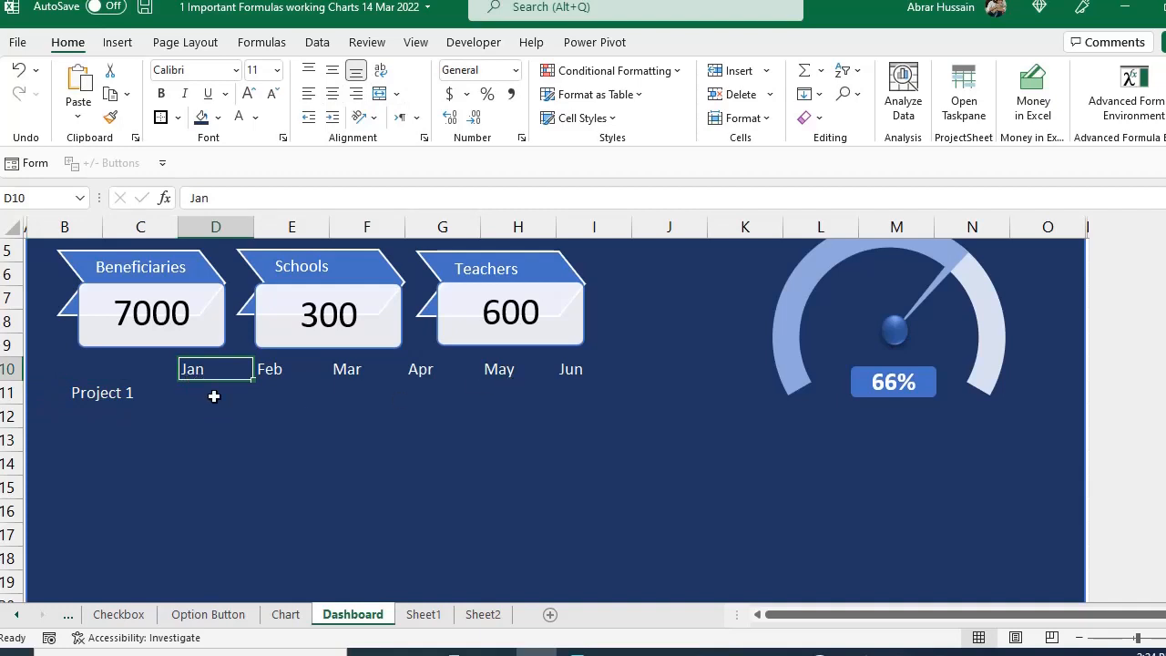
click(215, 393)
text(=)
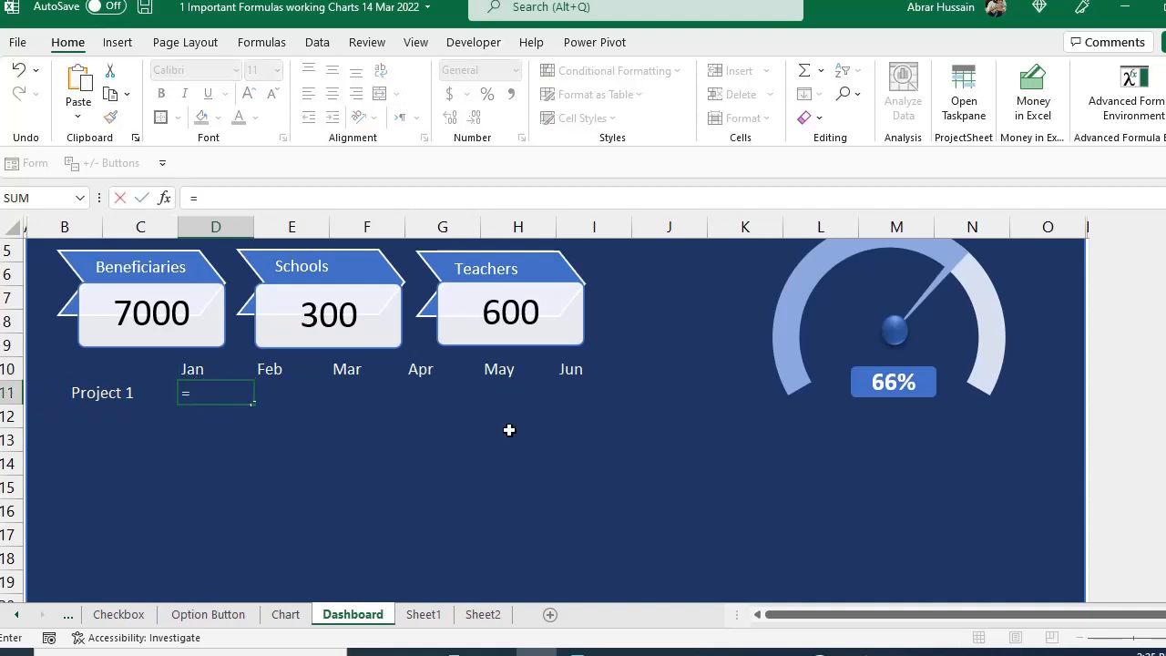
text(Index()
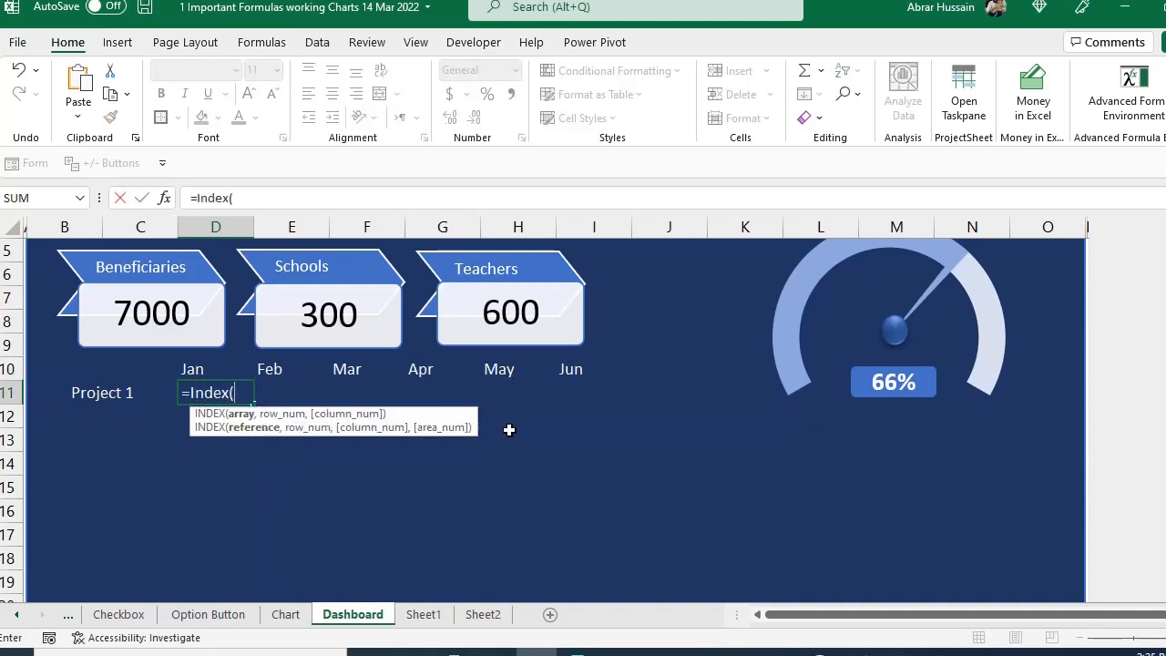
click(421, 615)
drag(355, 344, 355, 392)
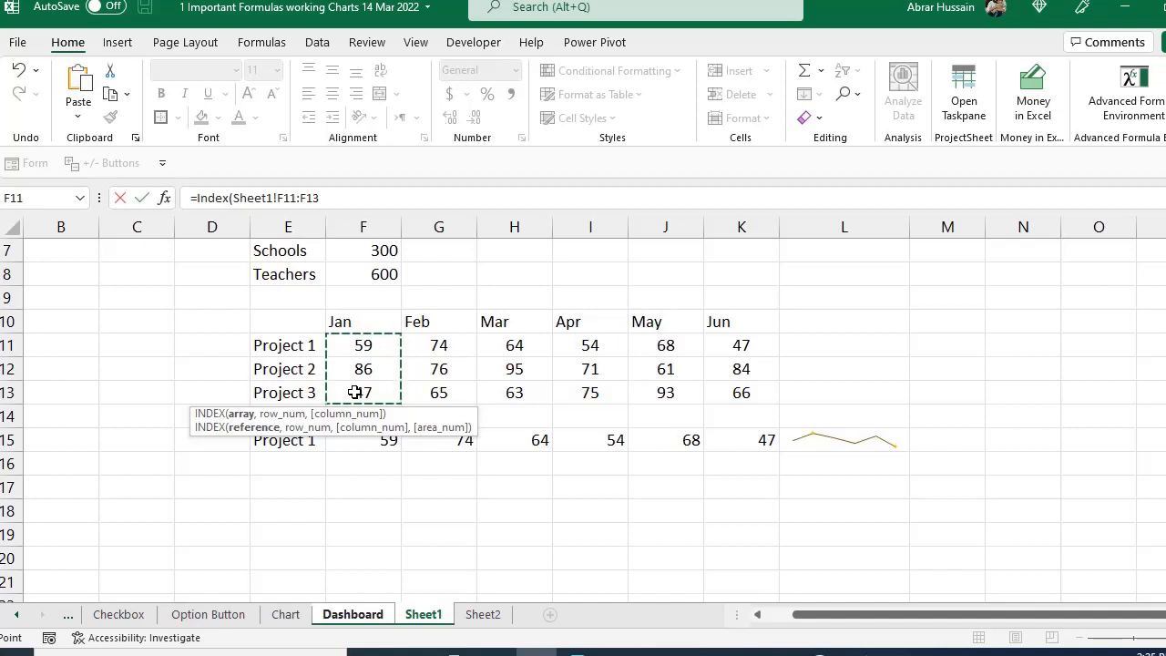
Step: Add a MATCH function as the row argument, looking up Dashboard!B11 in the project names Sheet1!E11:E13
text(,)
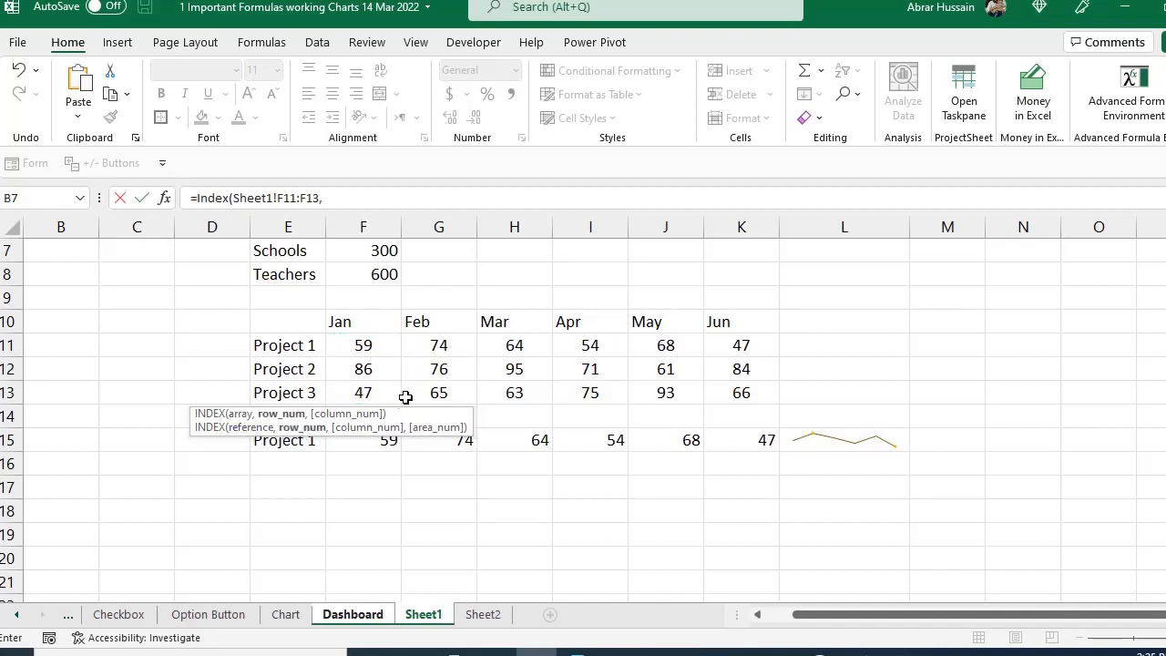
text(Match)
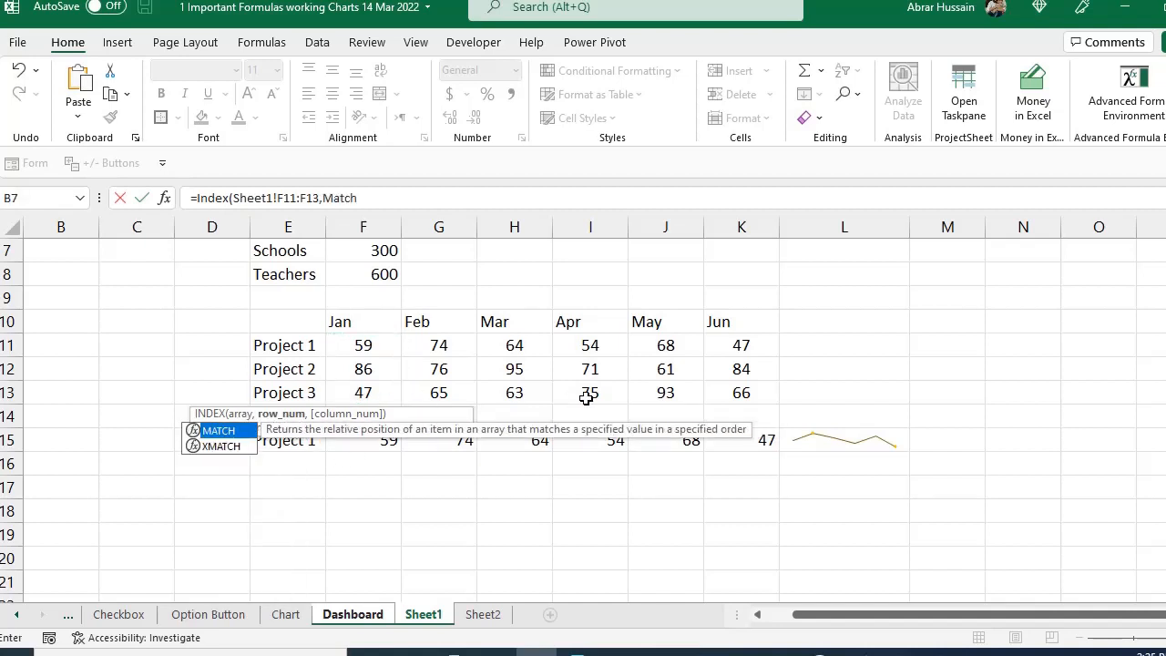
text(()
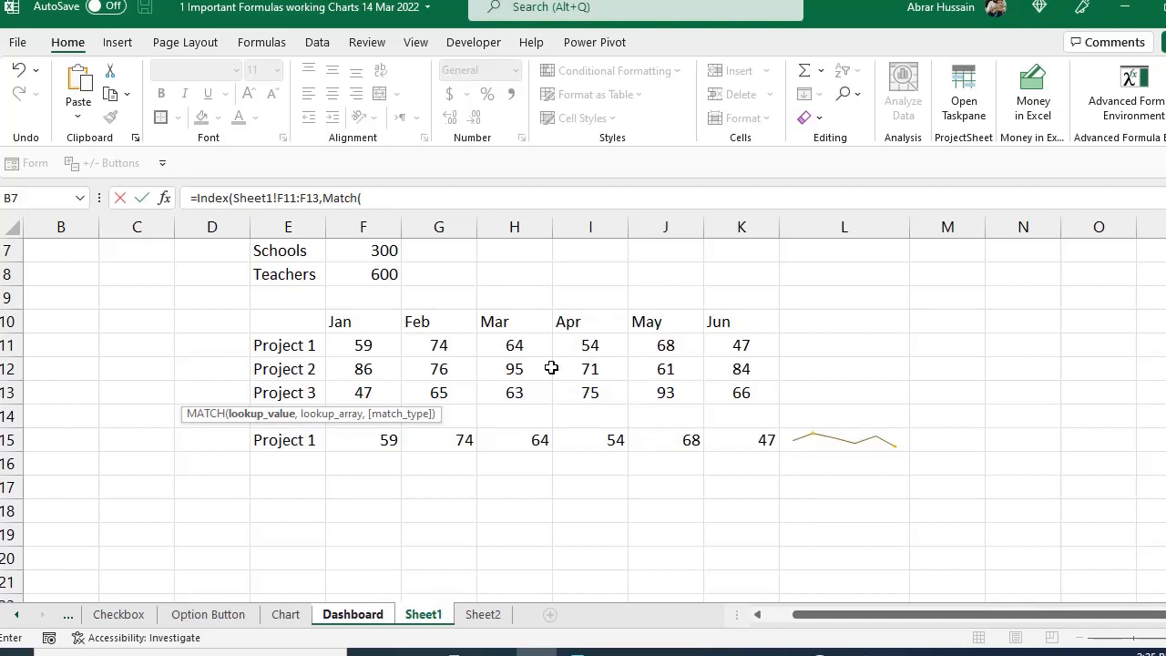
click(353, 615)
click(102, 393)
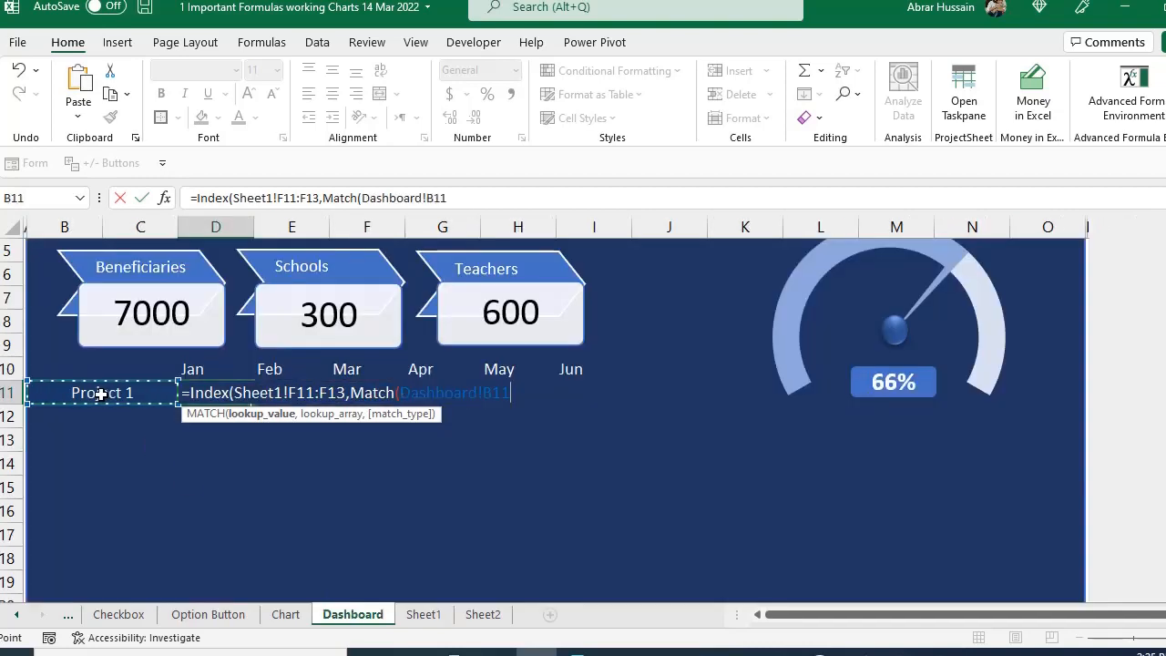
text(,)
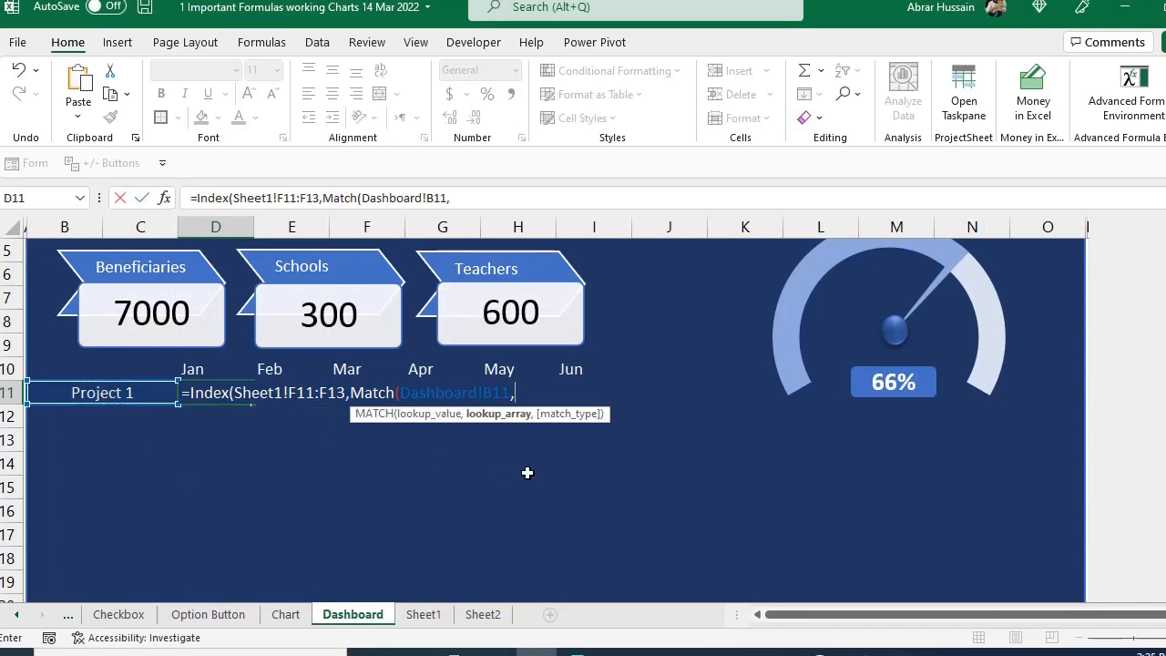
click(424, 615)
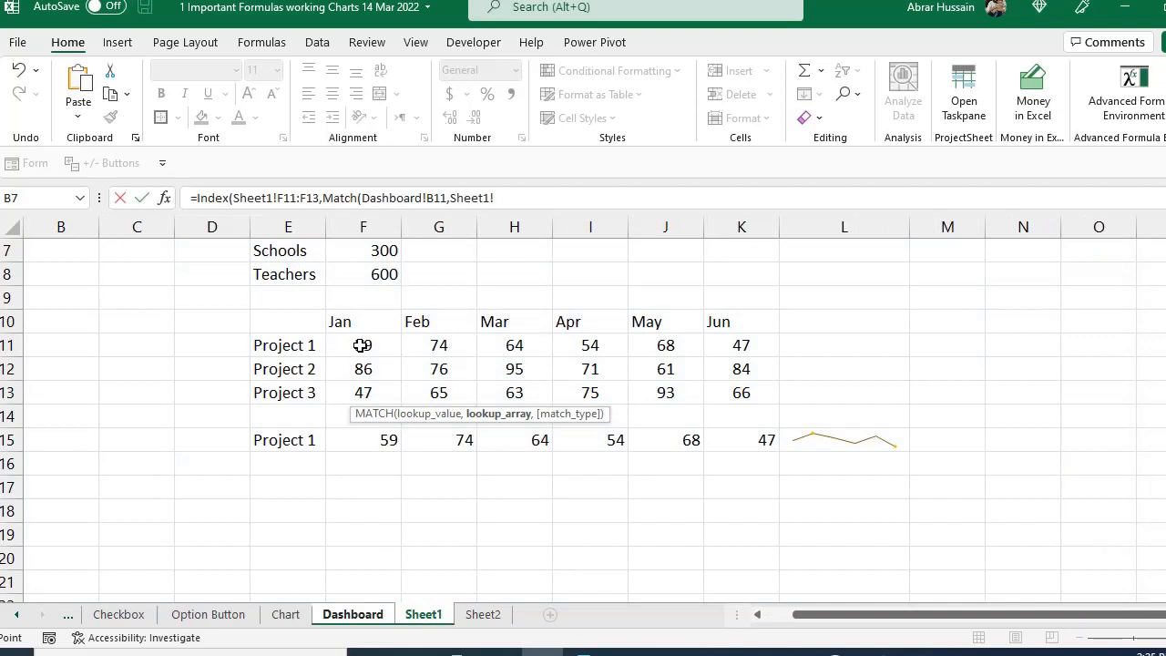
drag(270, 349, 270, 402)
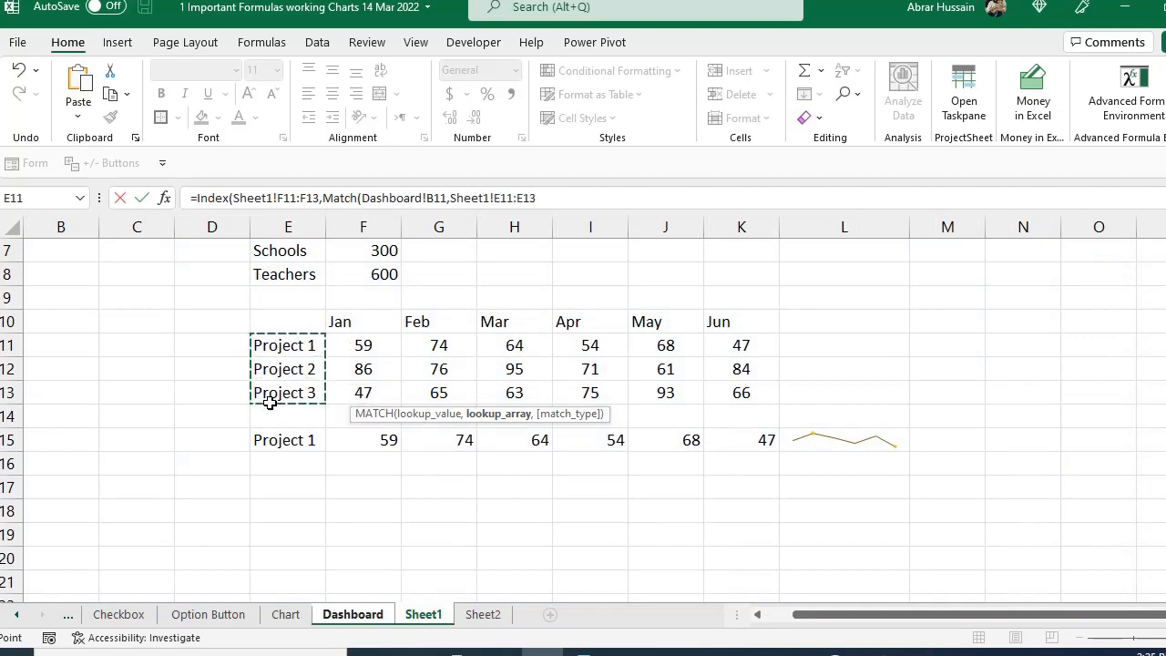
text())
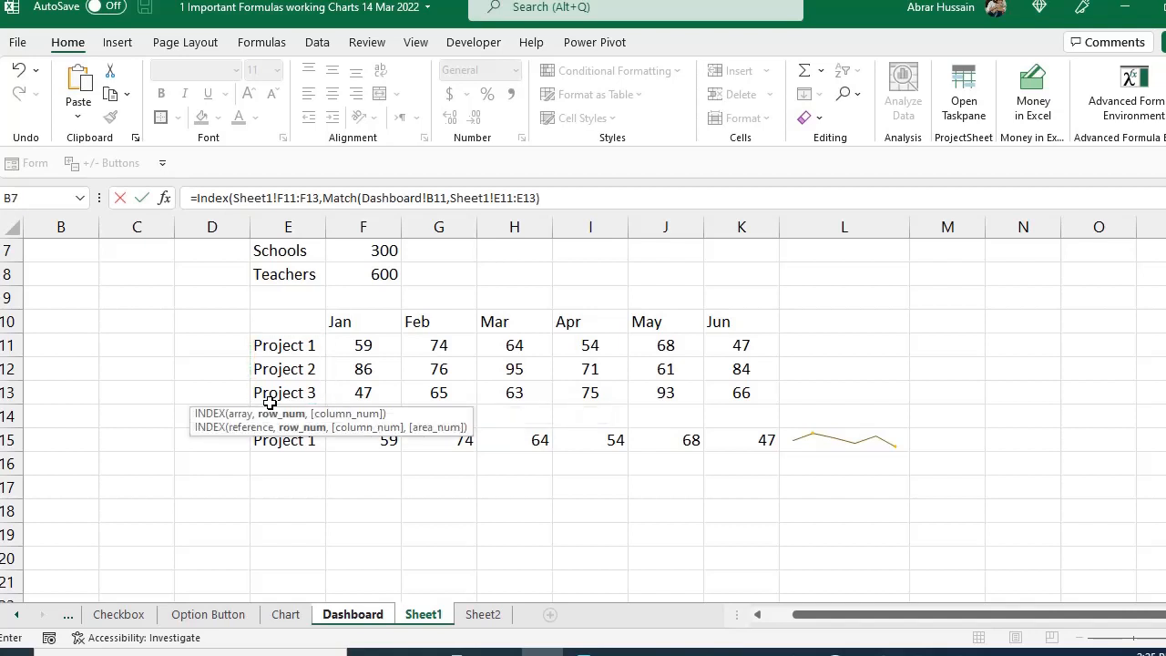
Step: Make the MATCH lookup value an absolute reference, Dashboard!$B$11, in the formula
click(283, 197)
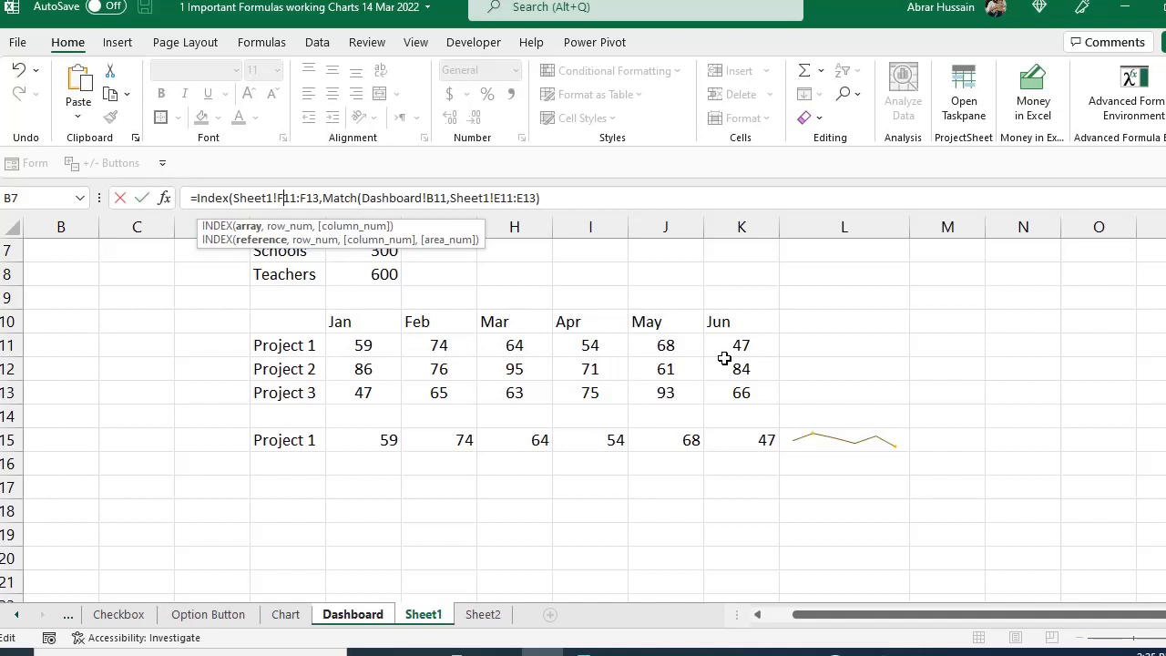
click(382, 198)
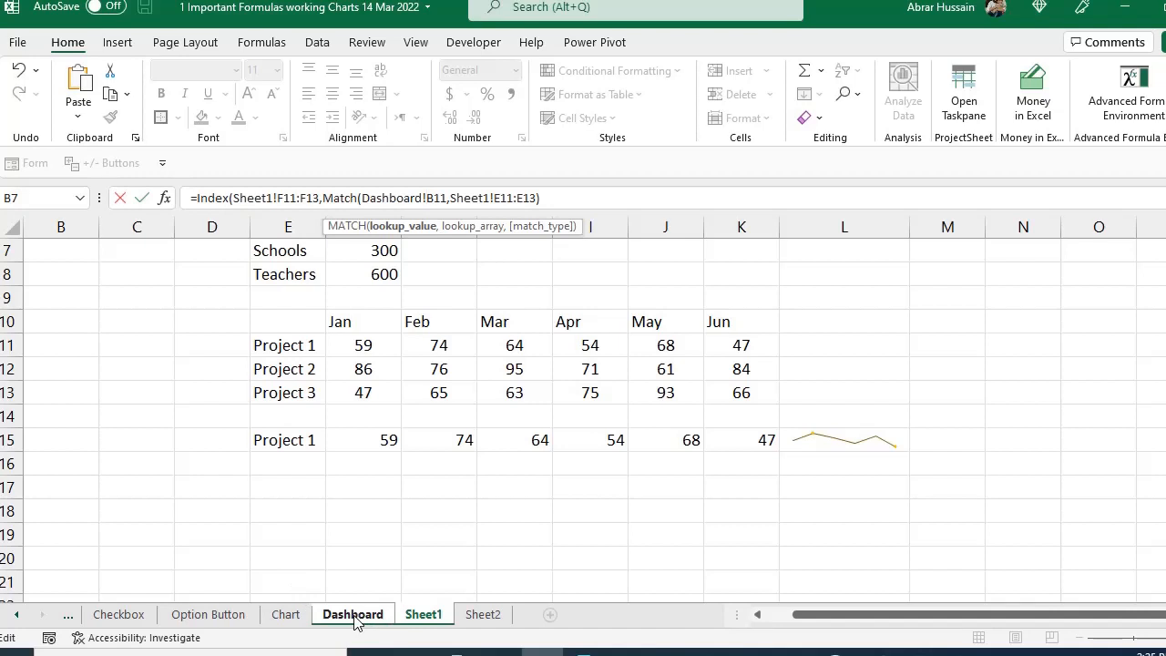
double_click(437, 198)
key(F4)
click(502, 197)
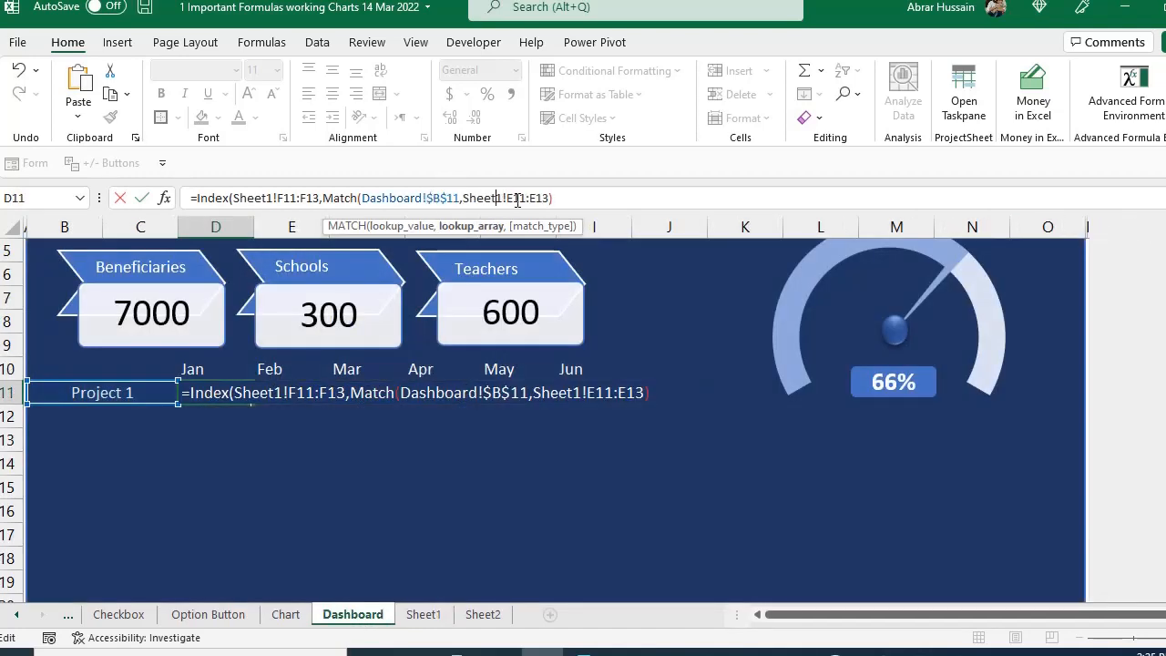
Step: Make the MATCH lookup array in Dashboard cell D11 absolute as Sheet1!$E$11:$E$13 and commit the formula
drag(507, 198, 544, 198)
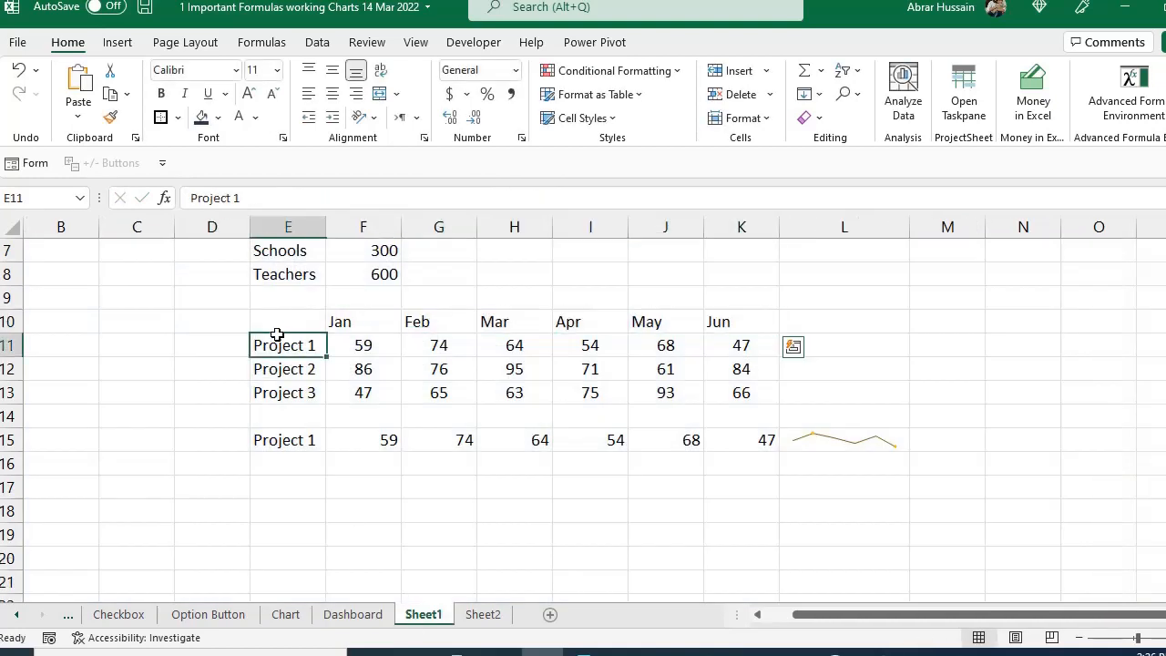
drag(276, 333, 276, 398)
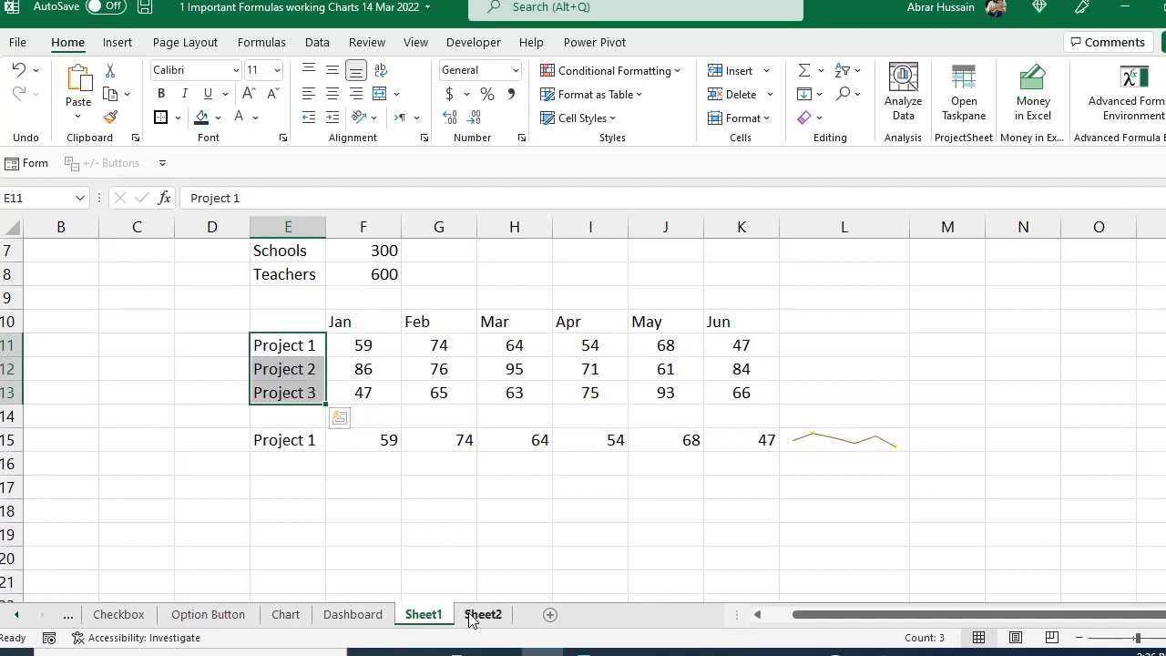
click(377, 617)
key(F2)
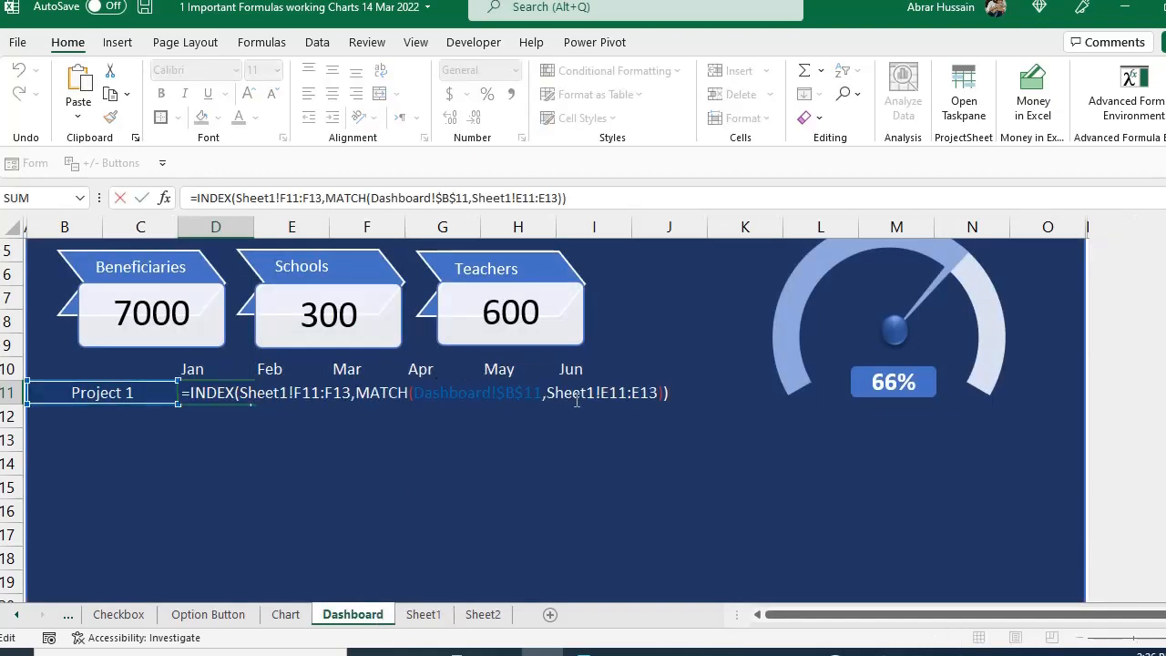
drag(601, 392, 658, 392)
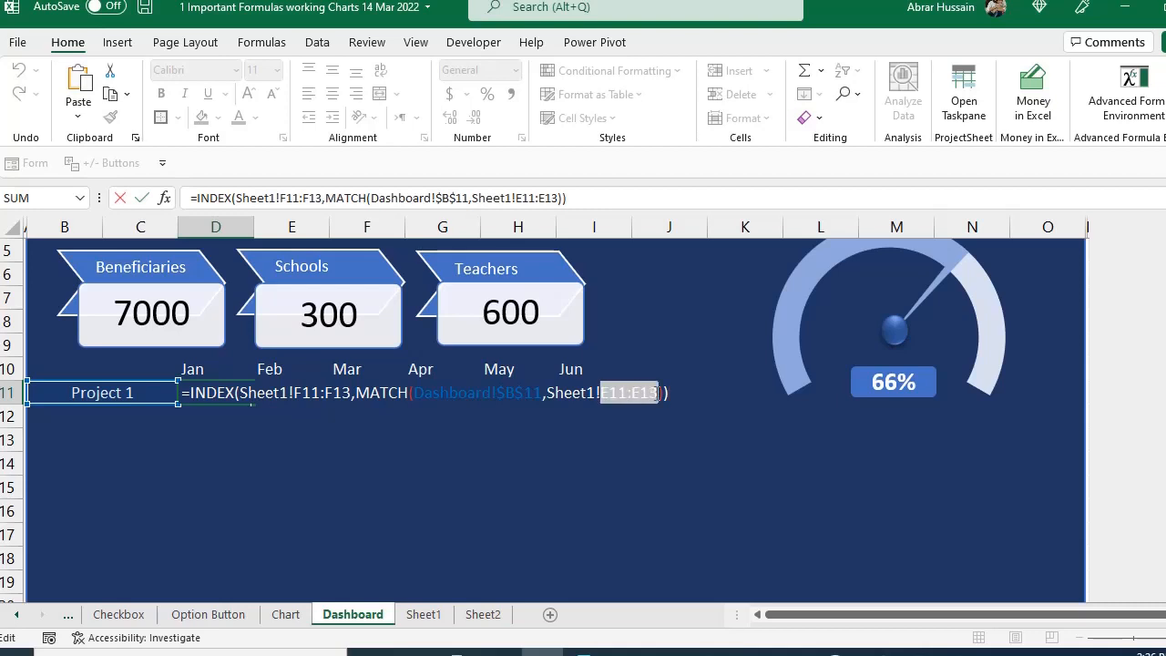
key(F4)
key(Return)
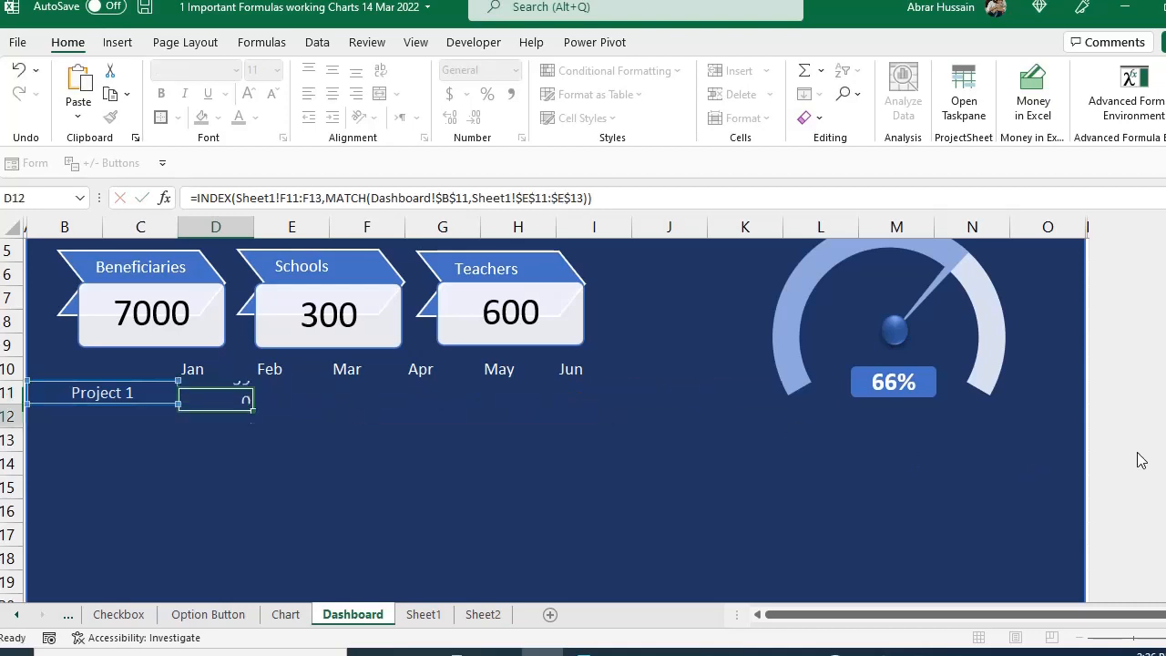
Step: Copy the D11 formula into E11:I11 to cover the Feb to Jun columns
key(Up)
key(ctrl+c)
key(Right)
key(ctrl+v)
key(Right)
key(ctrl+v)
key(Right)
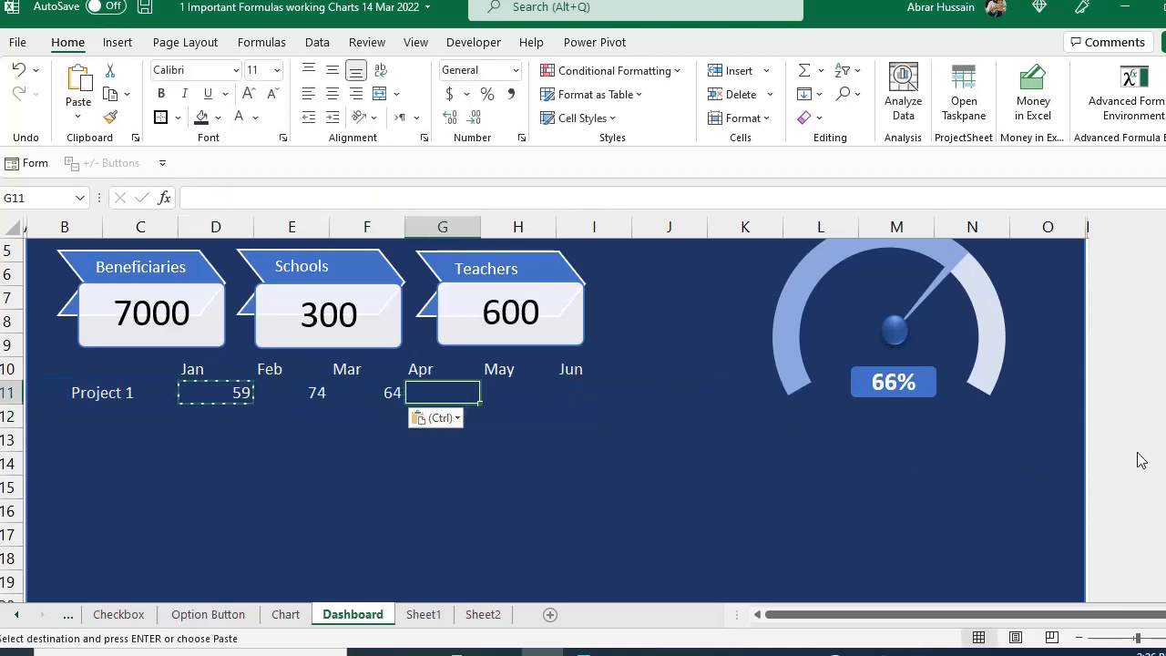
key(ctrl+v)
key(Right)
key(ctrl+v)
key(Right)
key(ctrl+v)
Step: Centre the monthly figures in D11:I11 horizontally
key(Left)
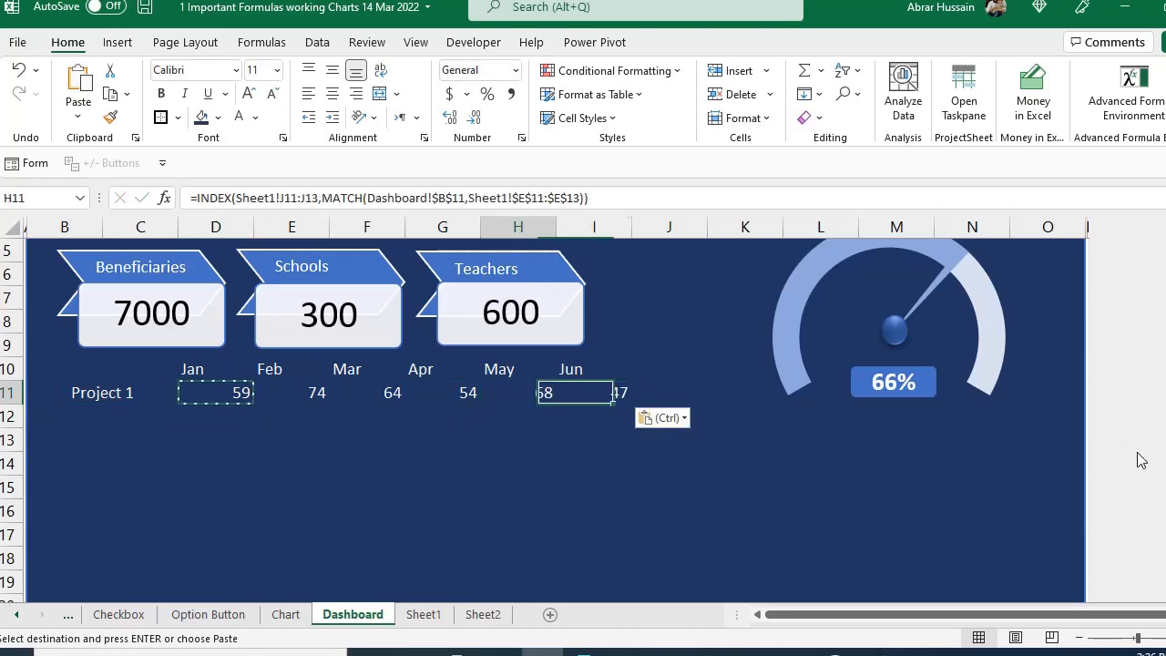
key(Left)
key(Left)
key(Left)
key(Left)
key(ctrl+shift+Right)
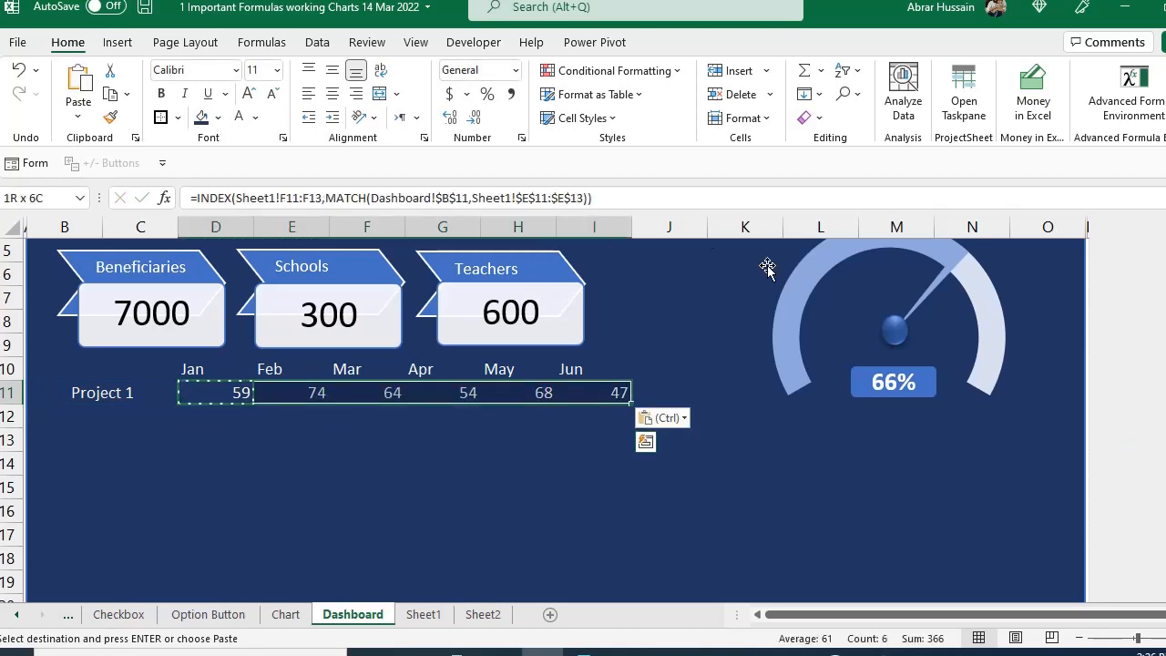
click(331, 100)
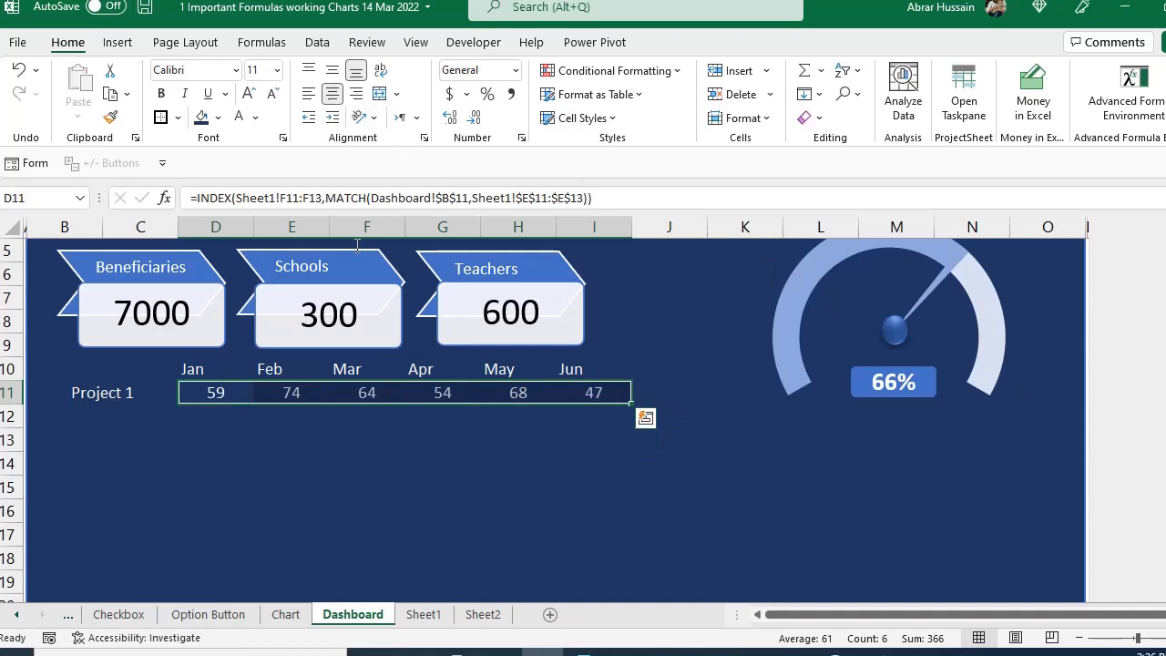
click(224, 415)
click(635, 393)
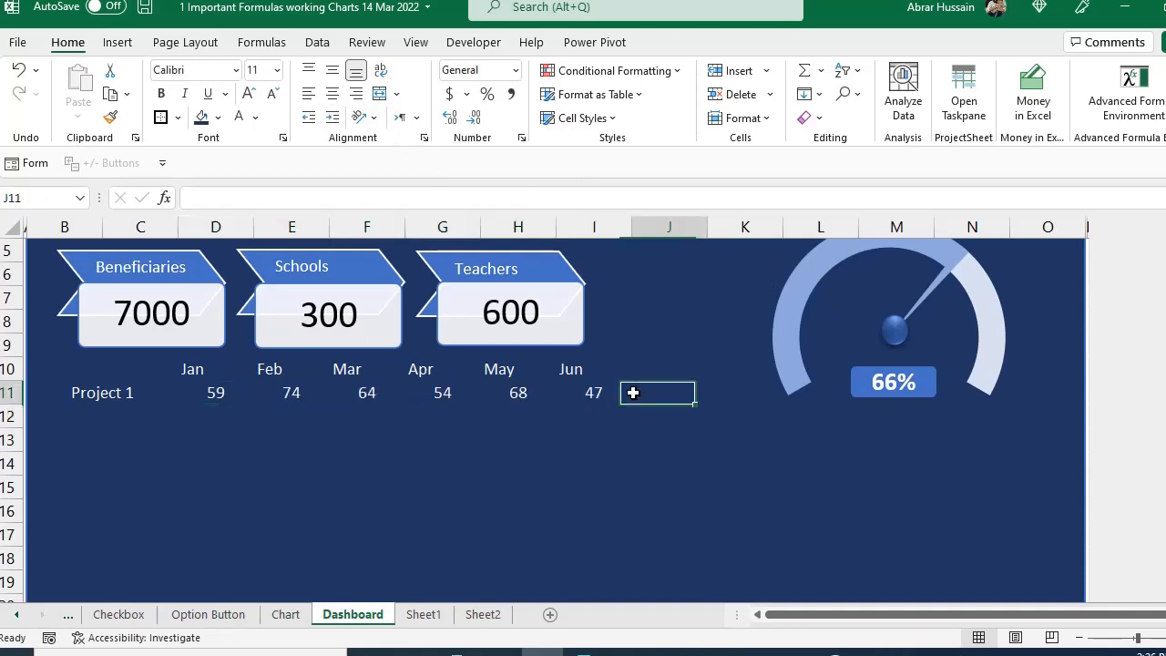
click(213, 393)
click(104, 396)
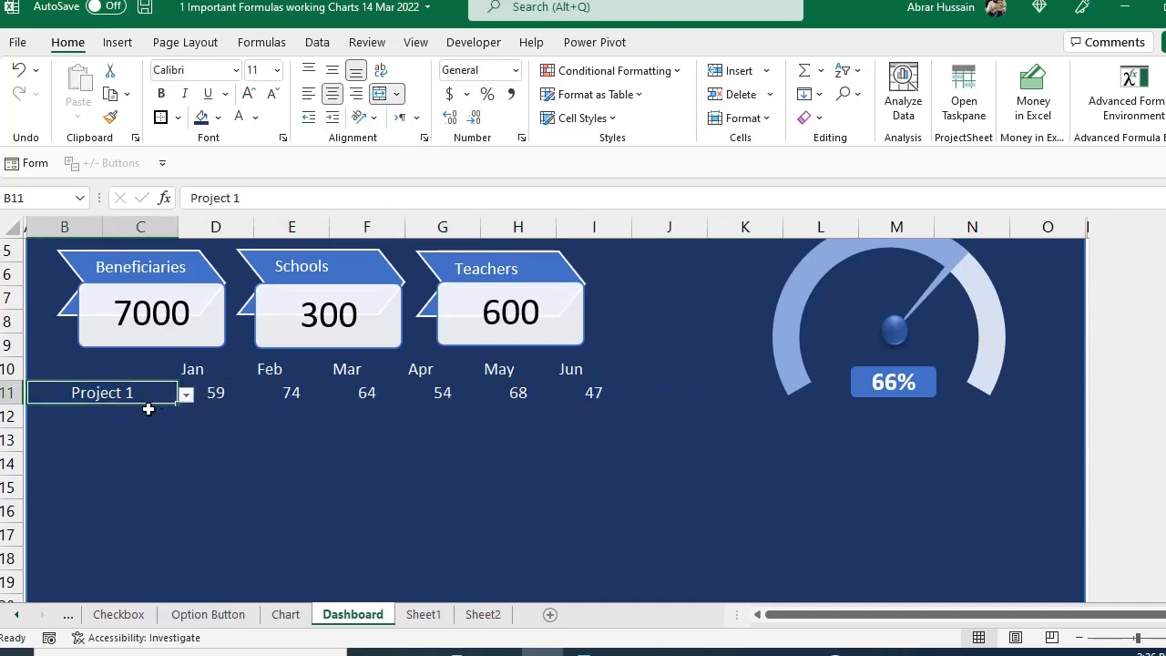
click(208, 417)
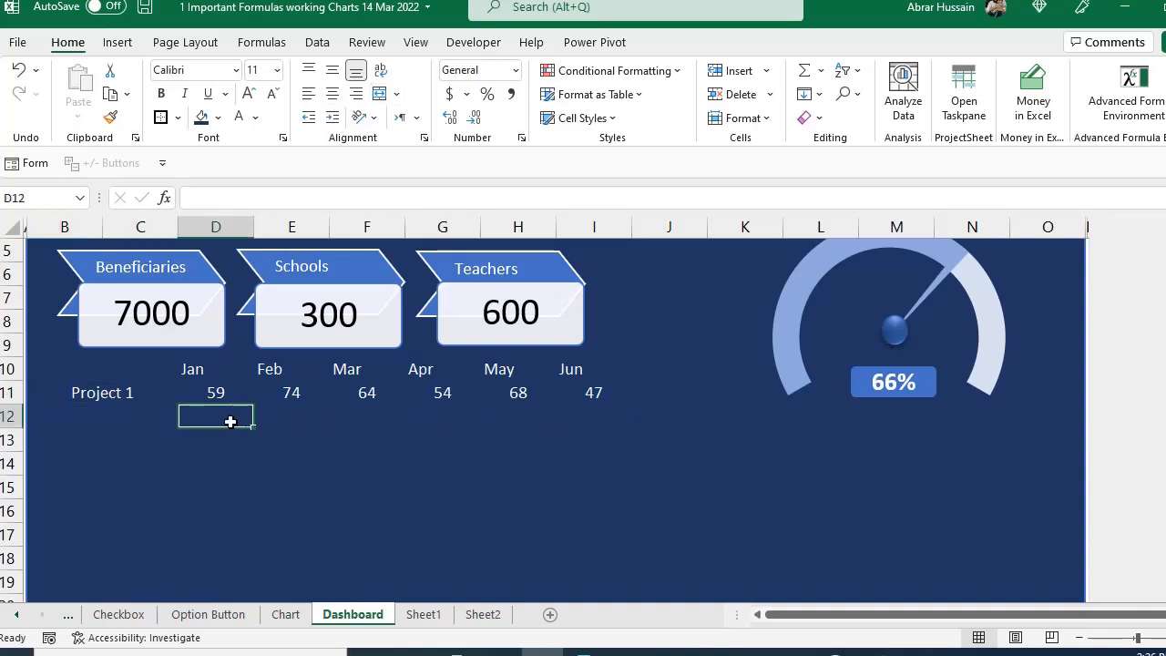
Step: Insert a line sparkline in cell D12 with D10:I11, the month headings and figures, as its data range
drag(196, 374, 567, 384)
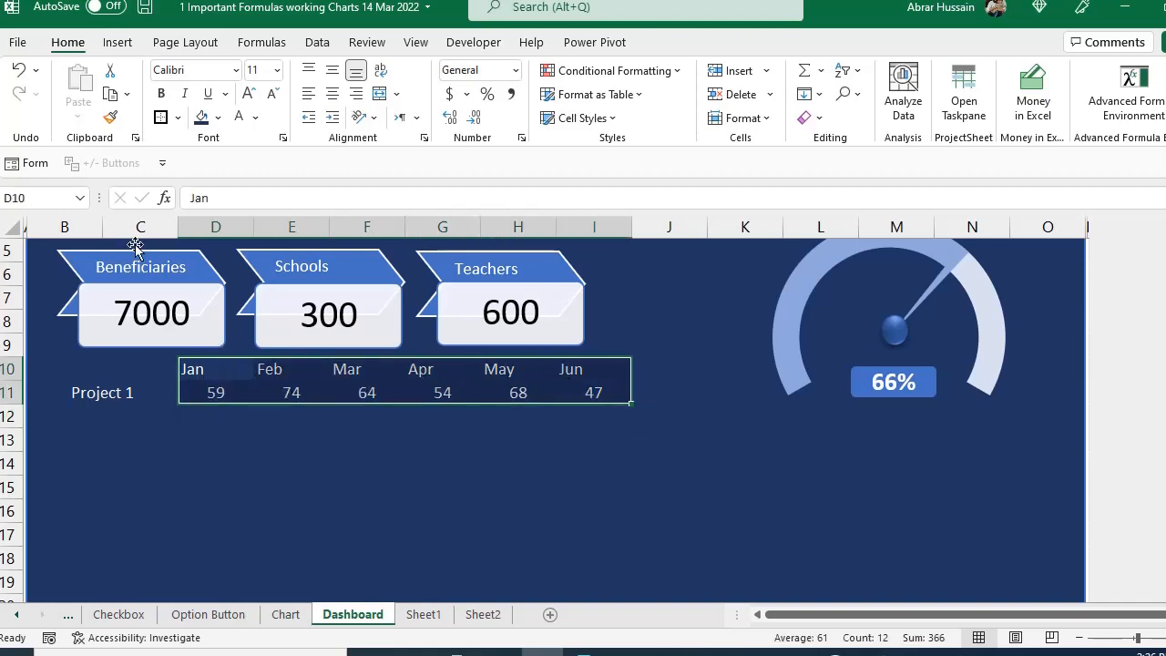
click(117, 41)
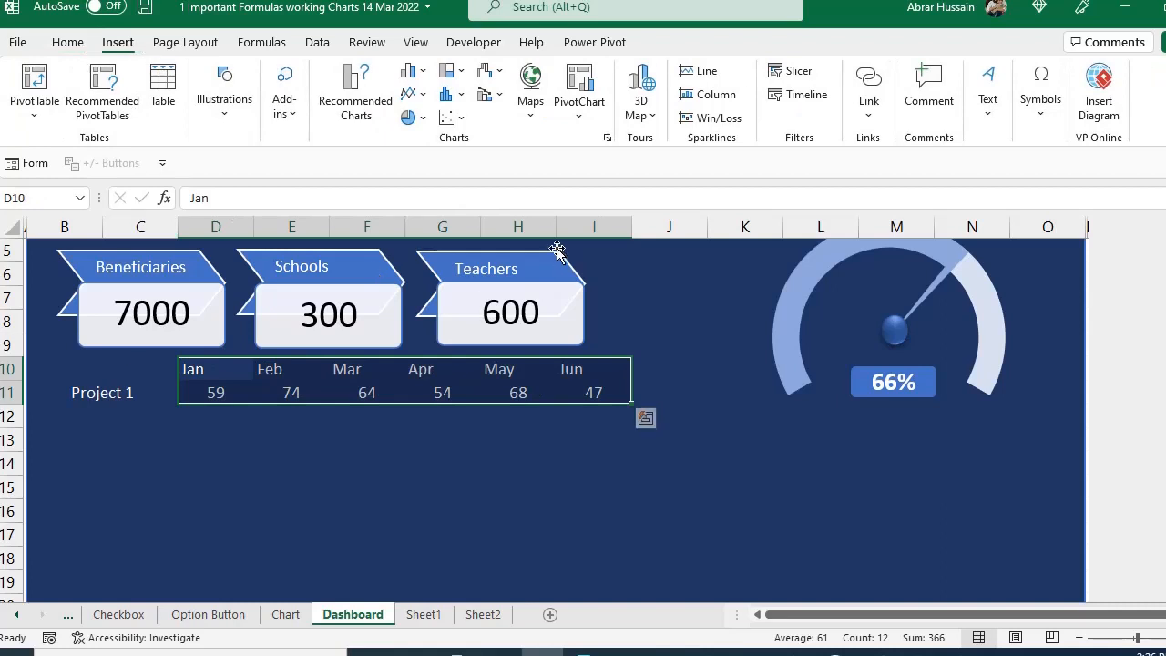
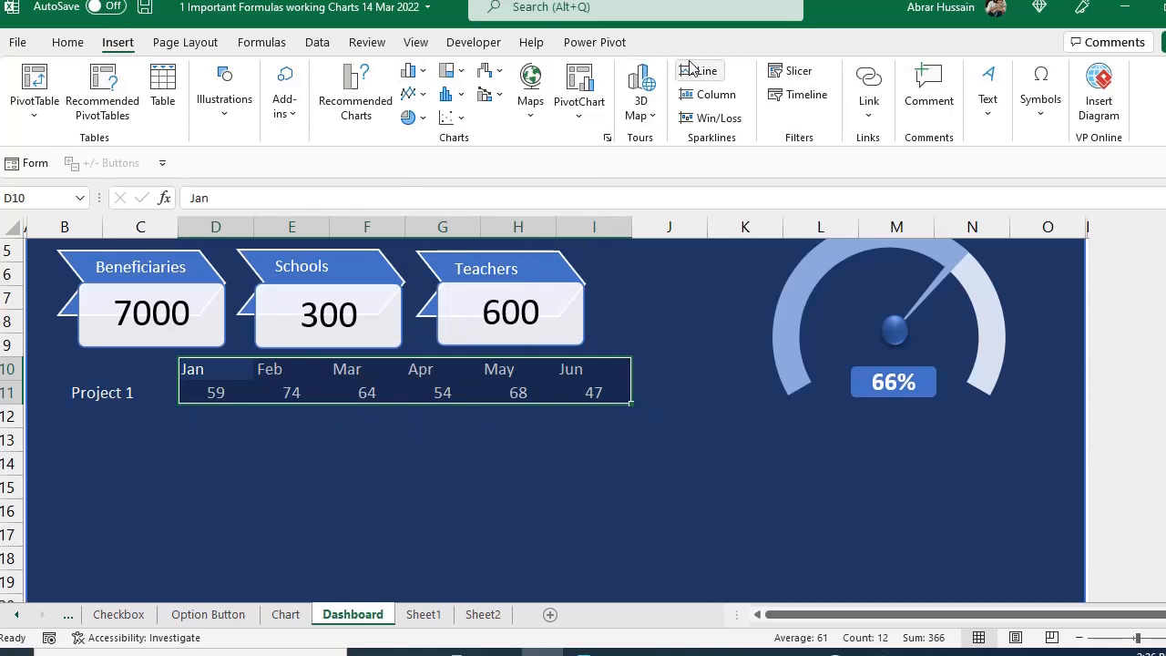
click(710, 103)
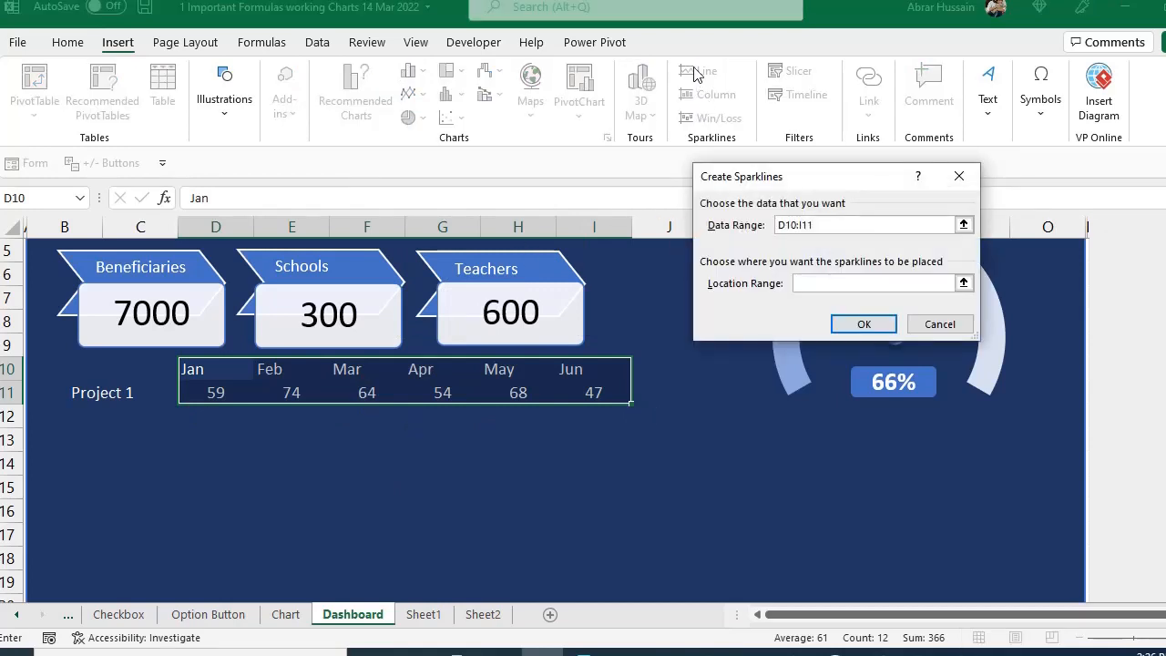
click(939, 325)
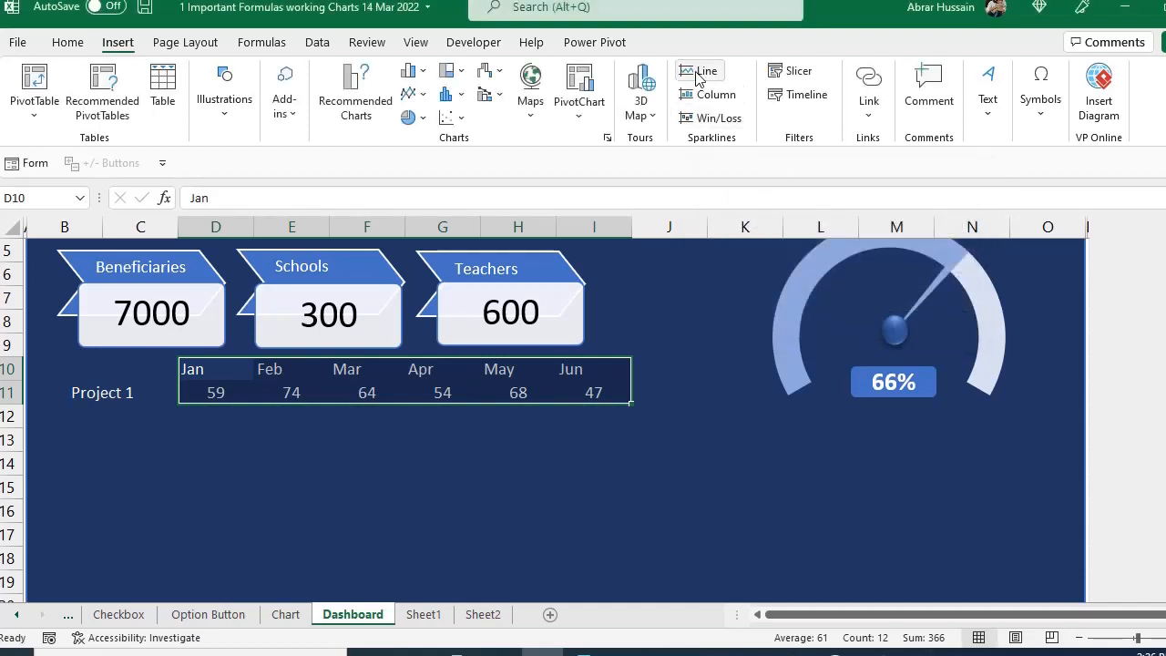
click(698, 75)
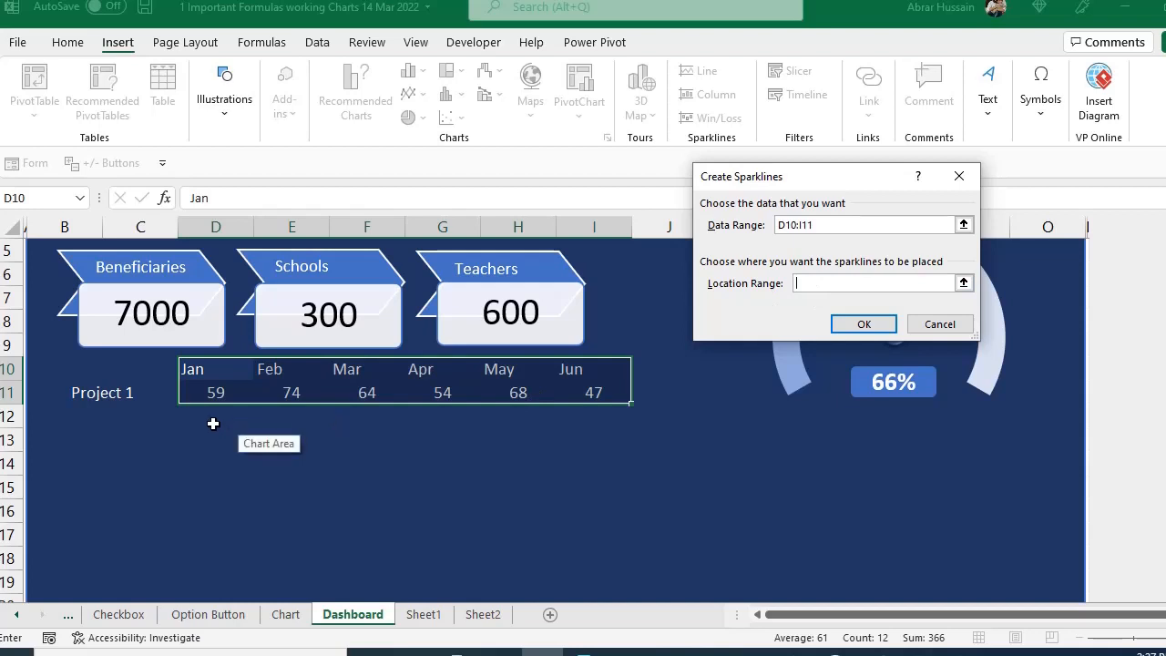
drag(214, 421, 273, 415)
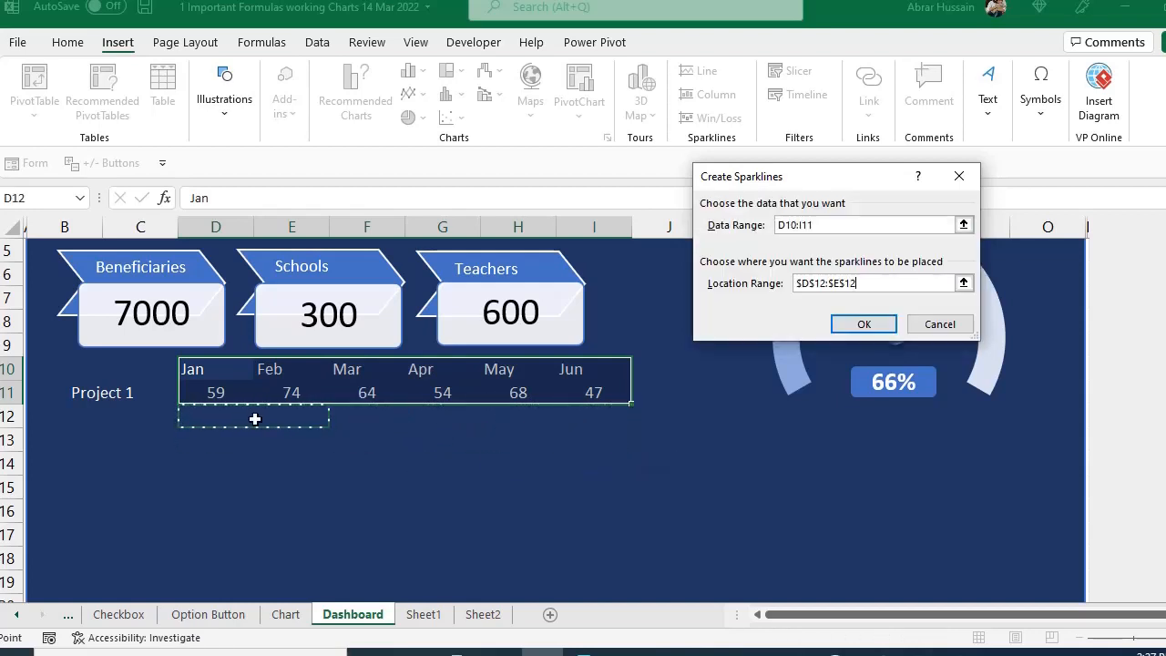
click(234, 417)
click(861, 325)
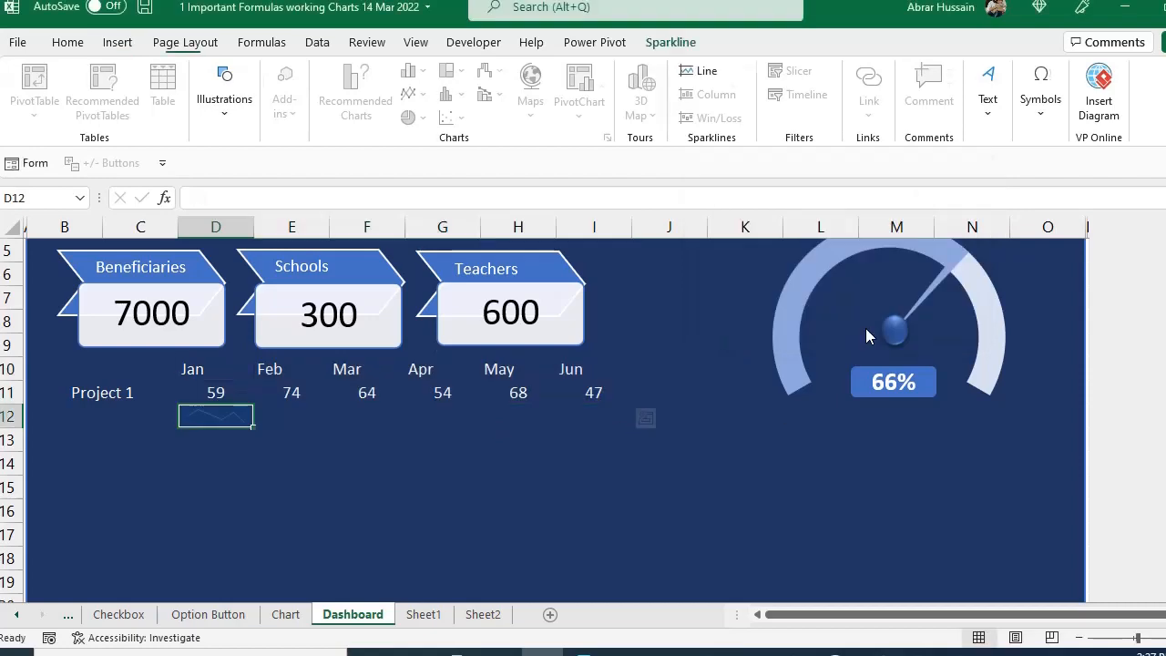
click(292, 488)
click(213, 417)
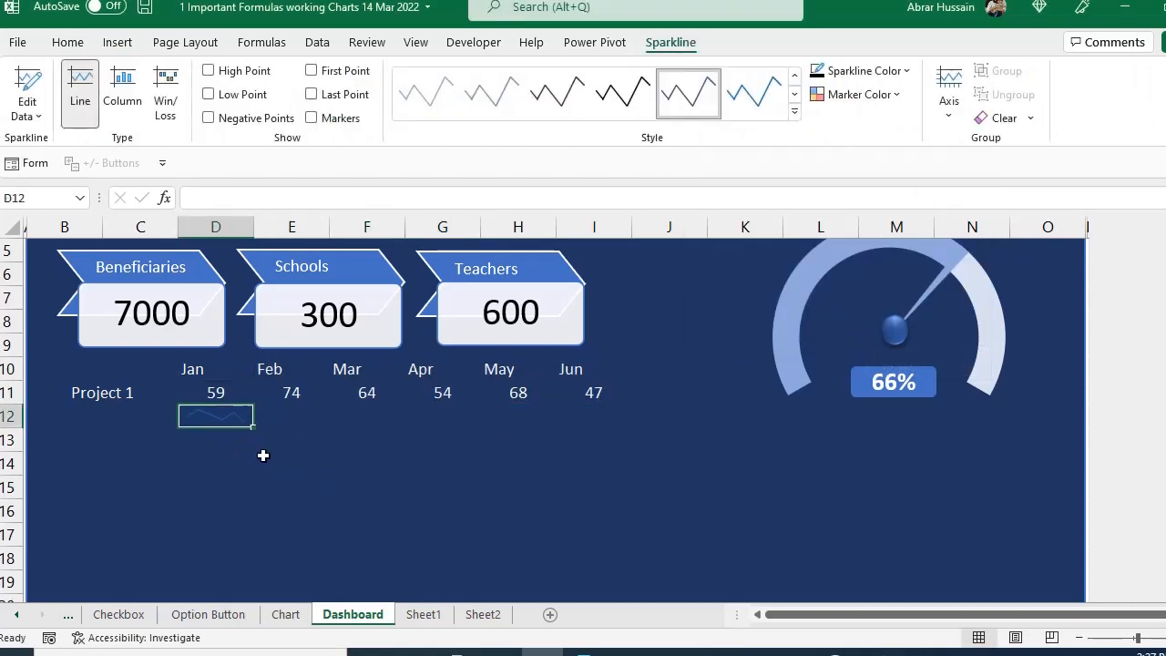
drag(216, 391, 578, 371)
click(216, 417)
Step: Move the Jan to Jun headings from D10:I10 up one row to start at D9
drag(198, 372, 592, 377)
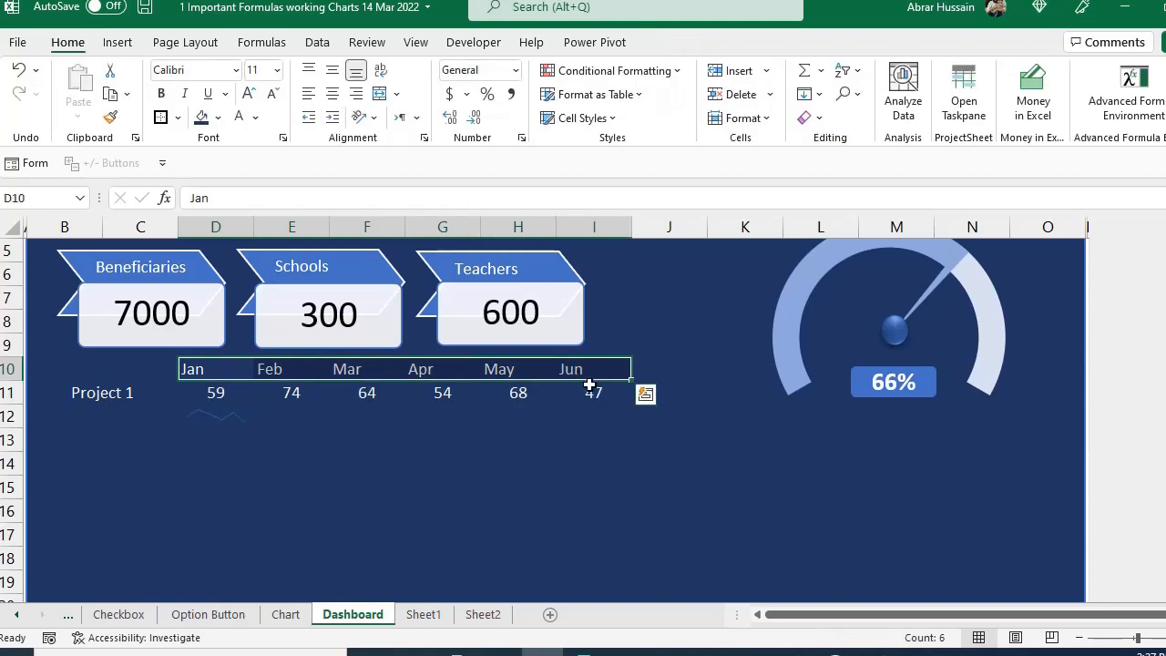
key(ctrl+c)
key(Up)
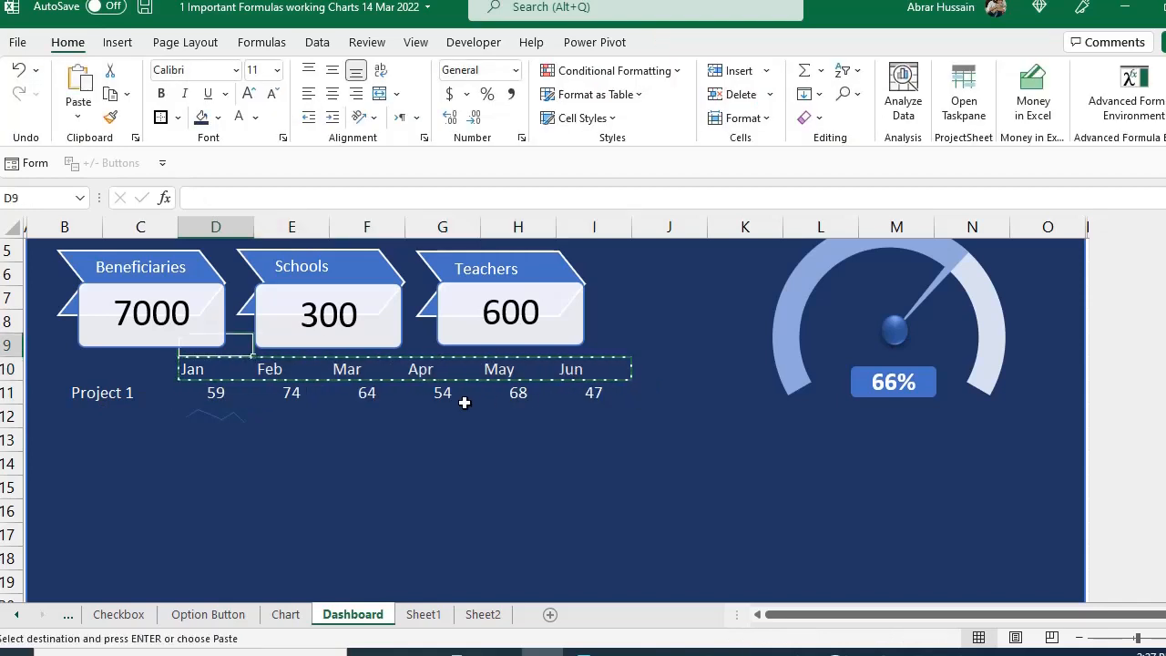
key(Return)
Step: Move the monthly figures from D11:I11 up one row to start at D10
key(Down)
key(Down)
key(ctrl+shift+Right)
key(ctrl+x)
key(Up)
key(Up)
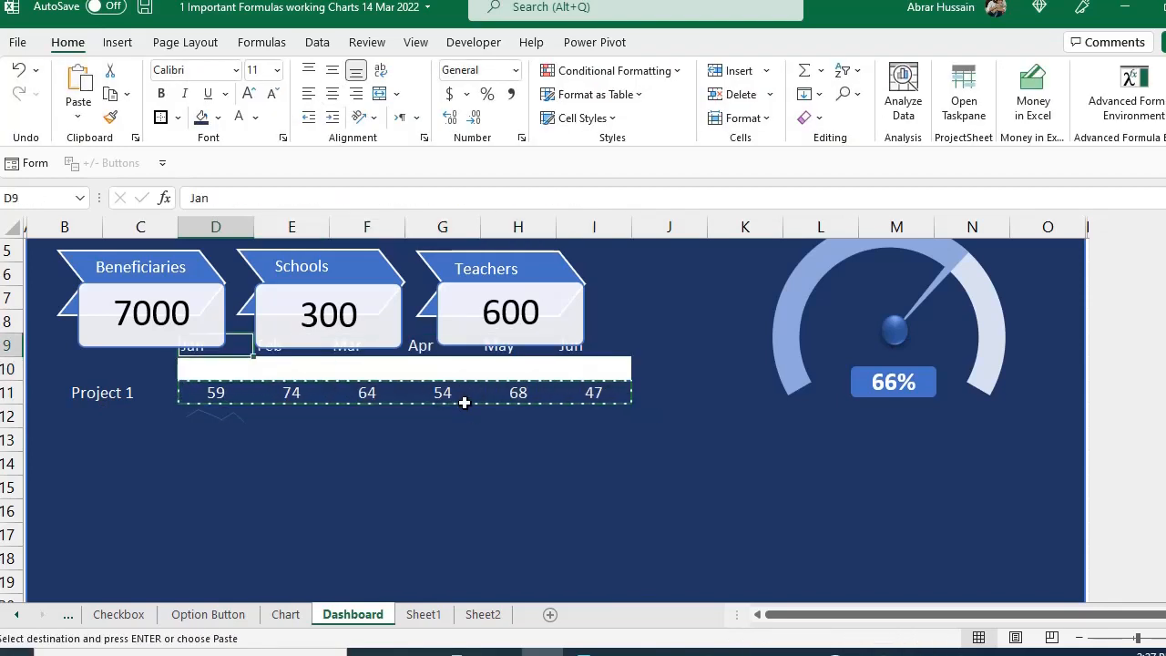
key(Down)
key(Return)
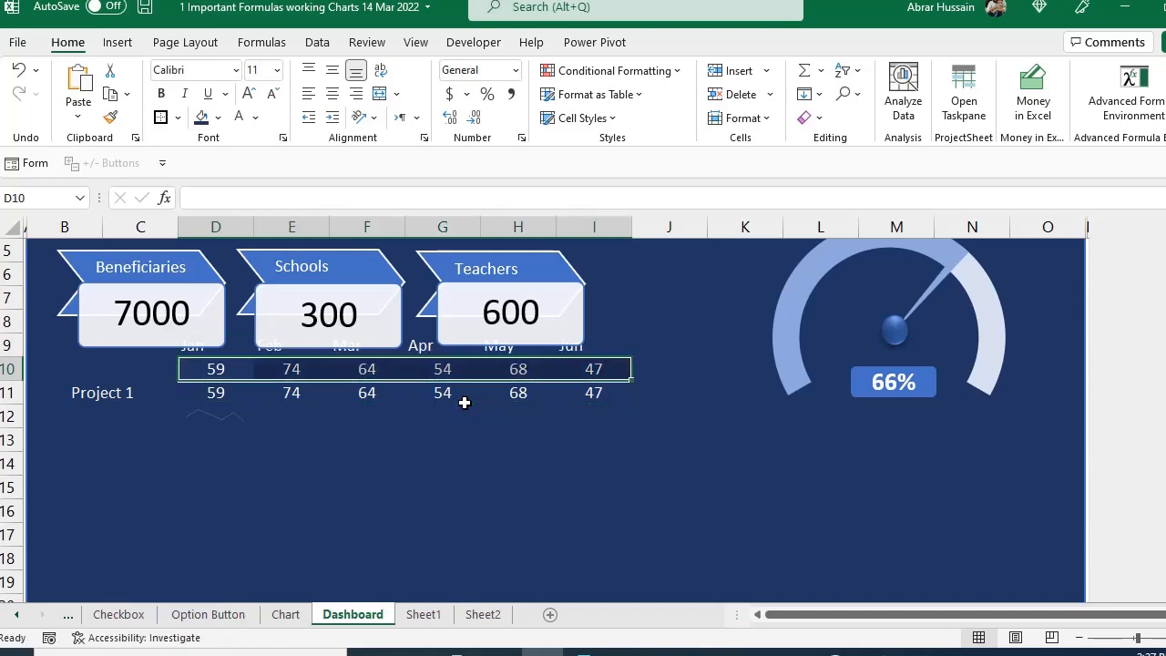
Step: Copy the blank dark-blue cells D13:I13 onto D11:I11 to restore the background fill there
key(Down)
key(Down)
key(shift+Right)
key(shift+Right)
key(shift+Right)
key(shift+Right)
key(shift+Right)
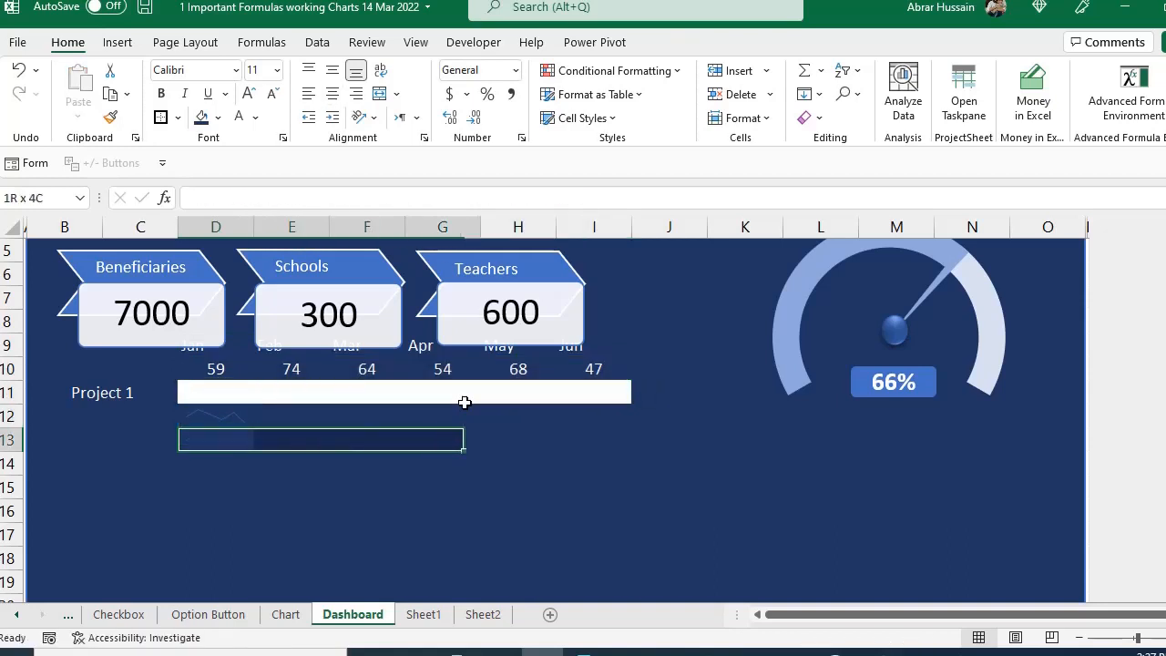
key(ctrl+c)
key(Up)
key(Up)
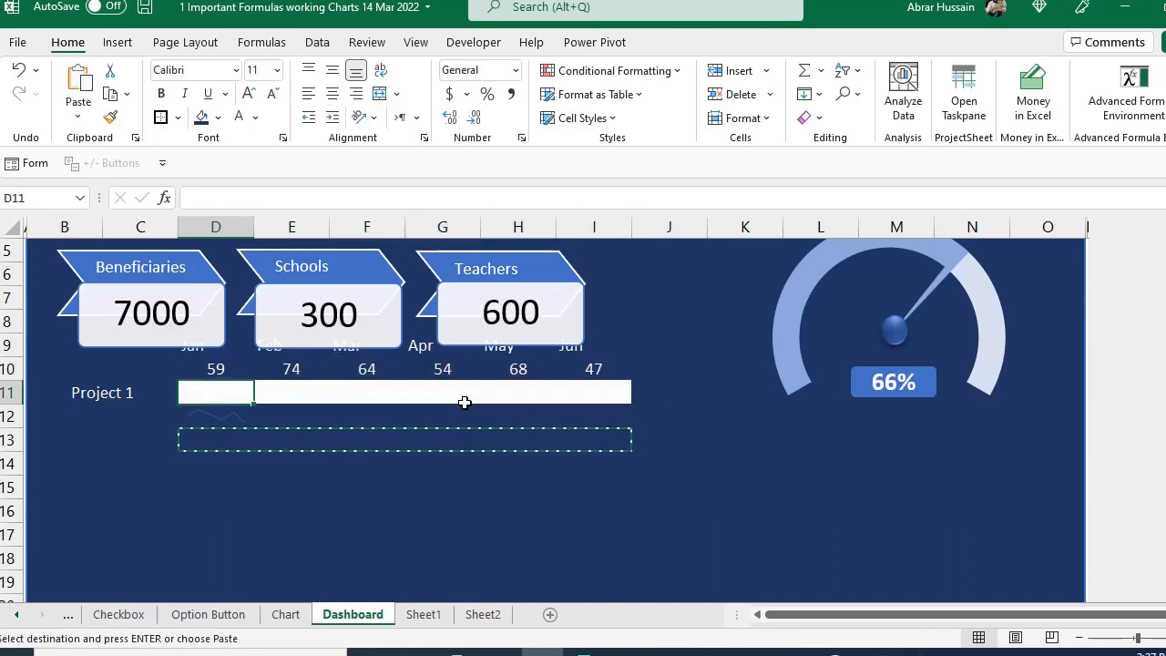
key(ctrl+v)
key(Escape)
Step: Hide the month headings and figures in D9:I10 with the custom number format ;;;
key(Up)
key(Up)
key(shift+Down)
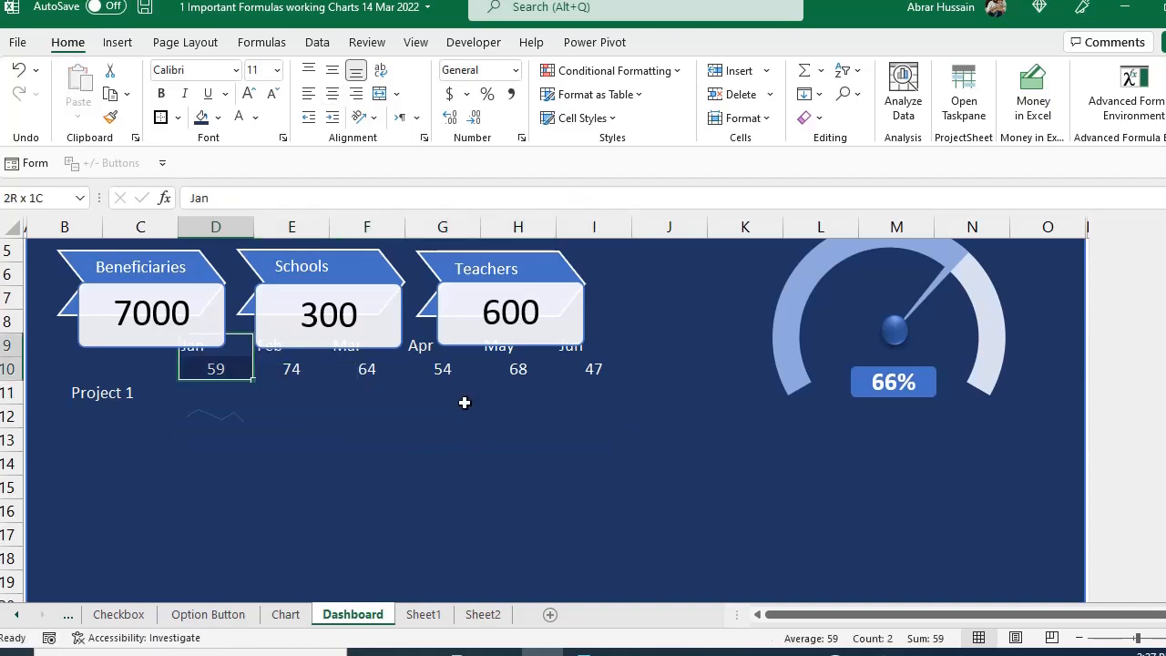
key(shift+Right)
key(shift+Right)
key(shift+Right)
key(shift+Right)
key(shift+Right)
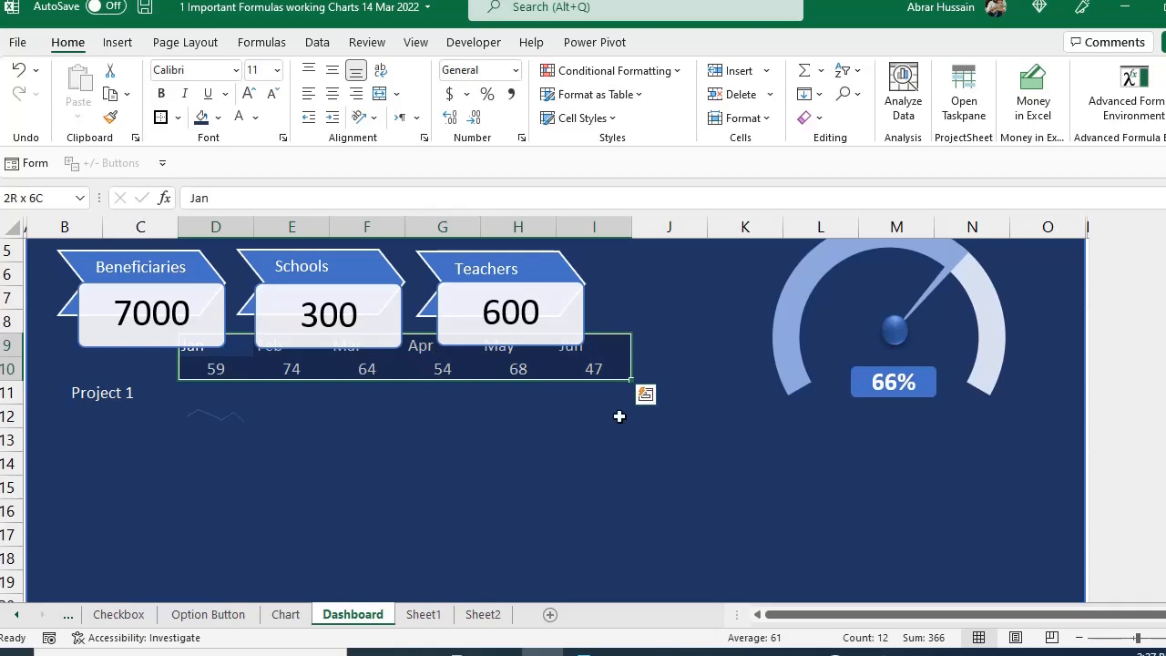
right_click(436, 370)
click(504, 553)
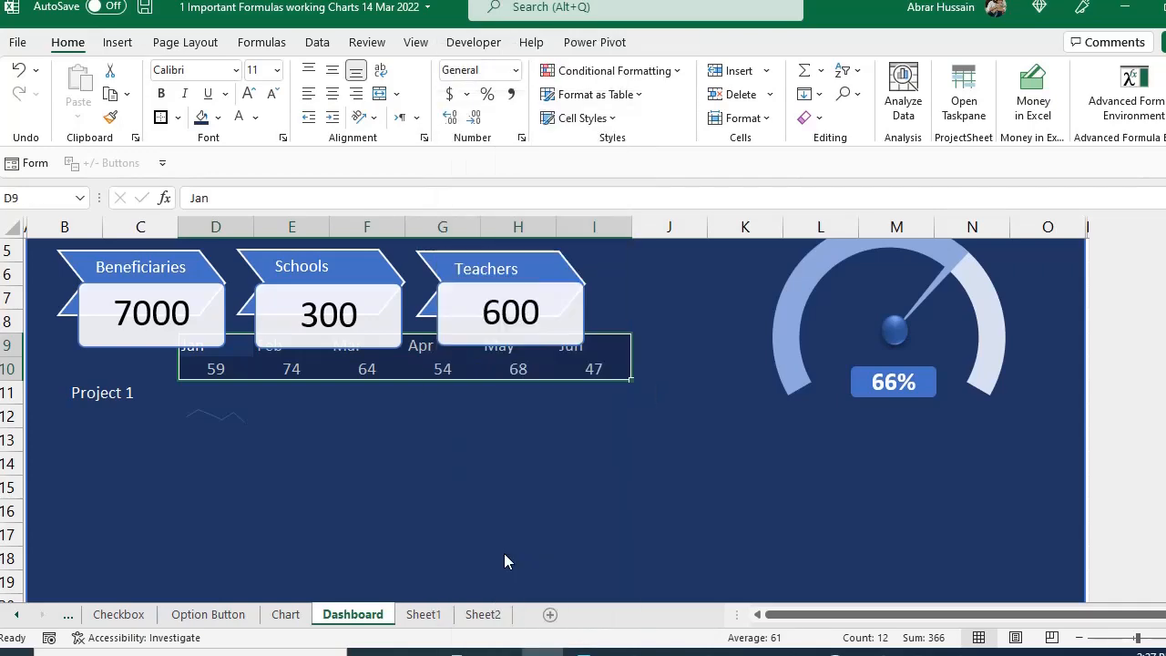
click(299, 416)
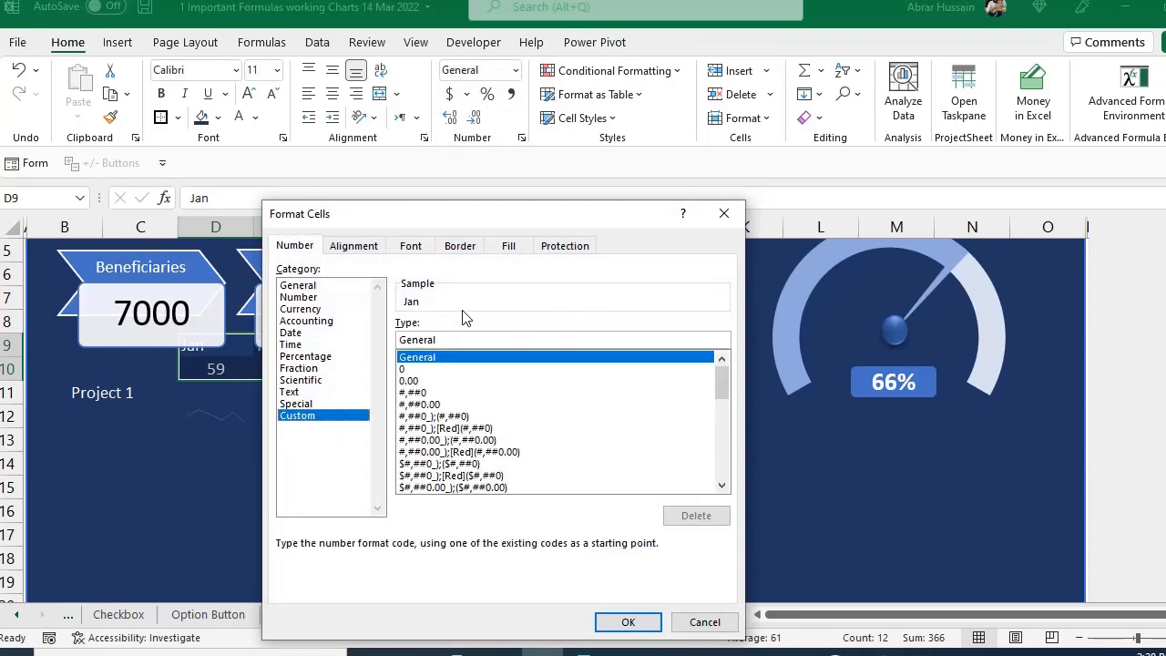
double_click(450, 337)
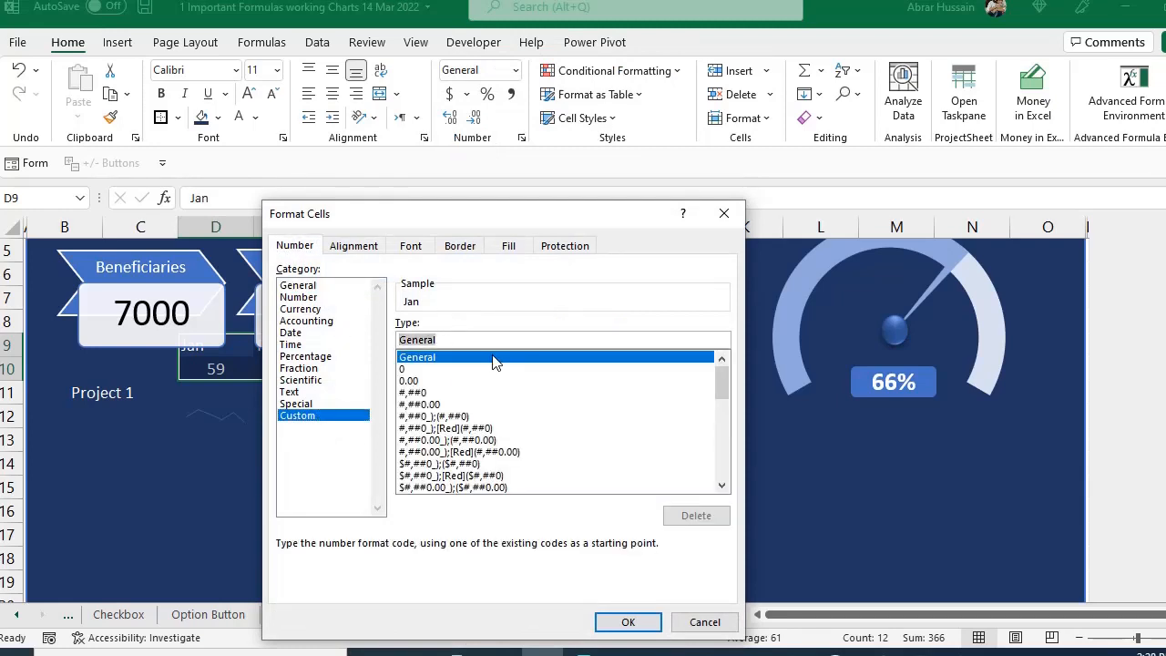
text(;;;)
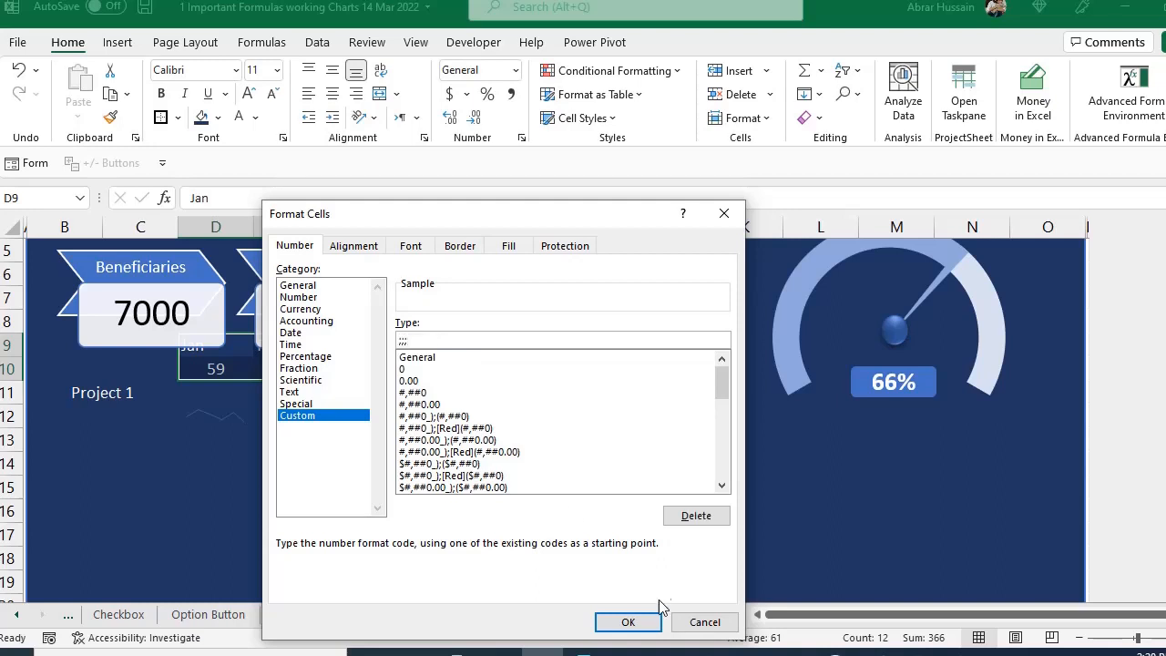
click(629, 622)
click(356, 530)
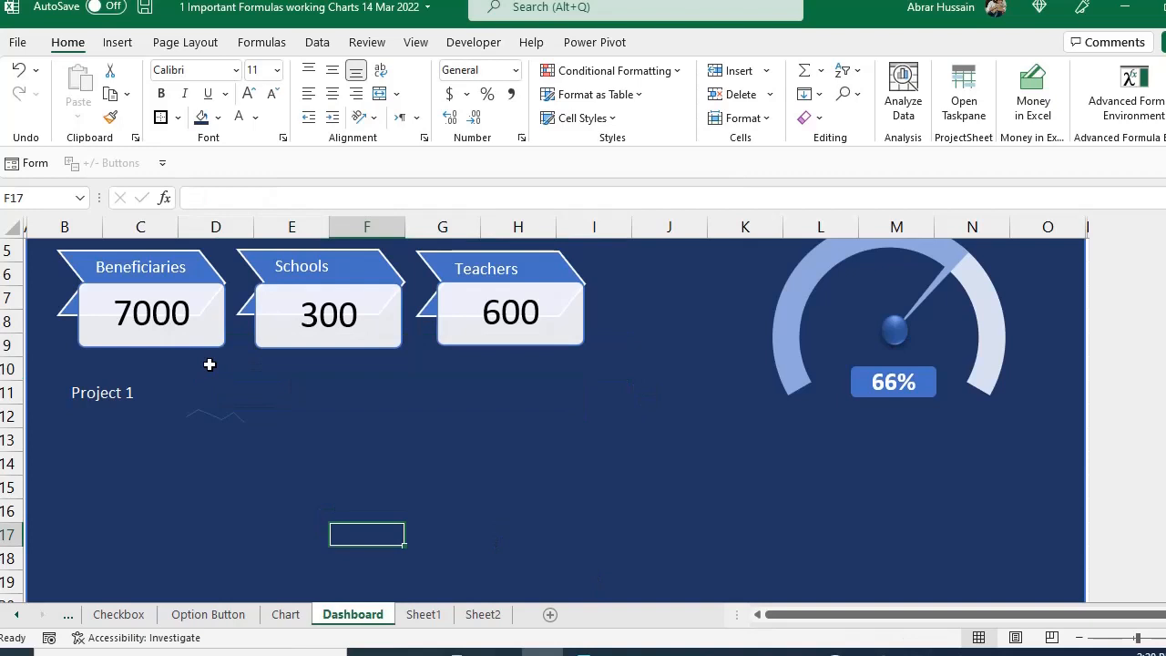
Step: Move the sparkline from D12 up to D11 and copy blank cell D13 onto D12 to restore its fill
click(219, 418)
drag(219, 407, 219, 384)
click(221, 436)
key(ctrl+c)
key(Up)
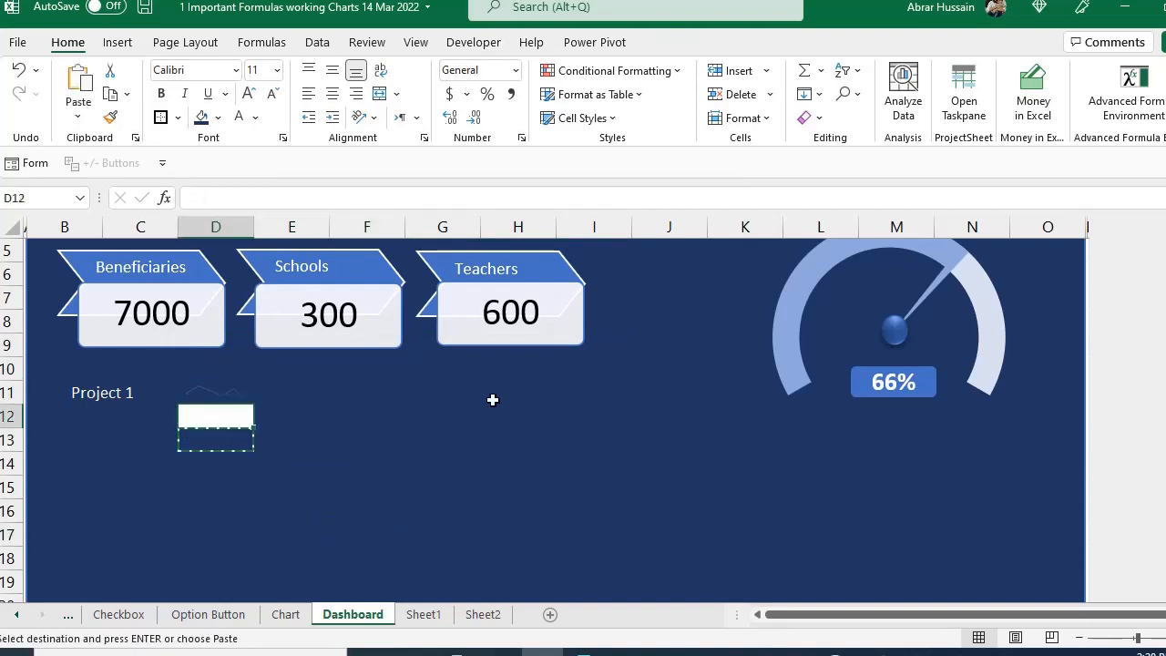
key(ctrl+v)
key(Escape)
Step: Merge and centre D11:I11 so the sparkline spans all six columns
key(Up)
key(Up)
key(Down)
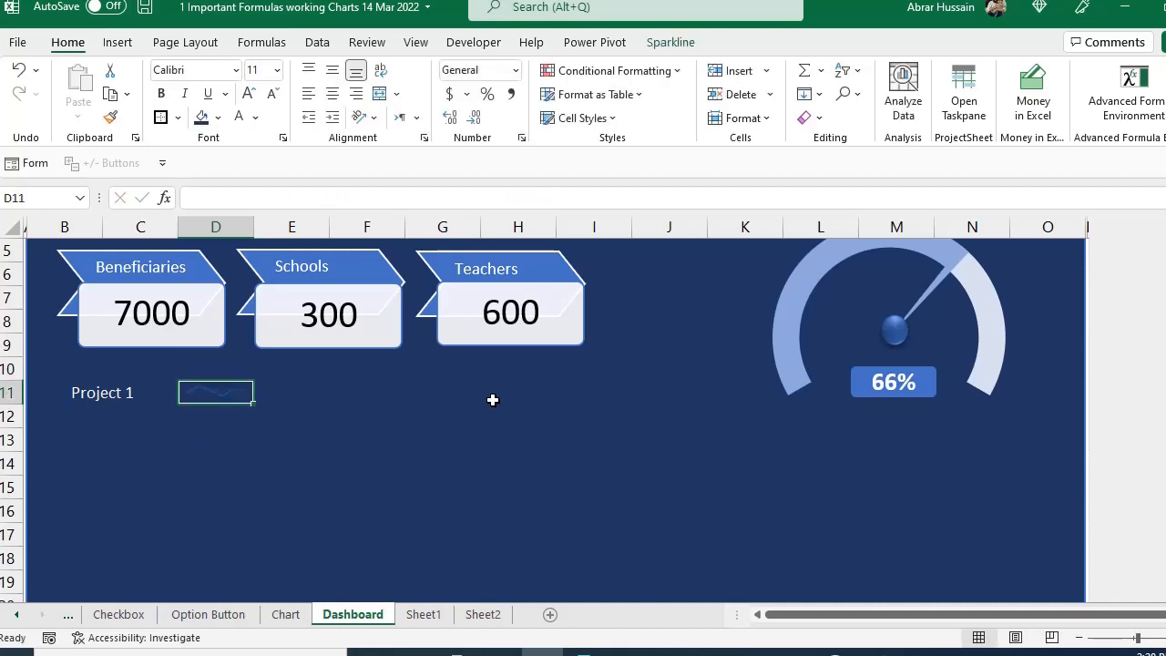
click(310, 447)
drag(222, 391, 562, 387)
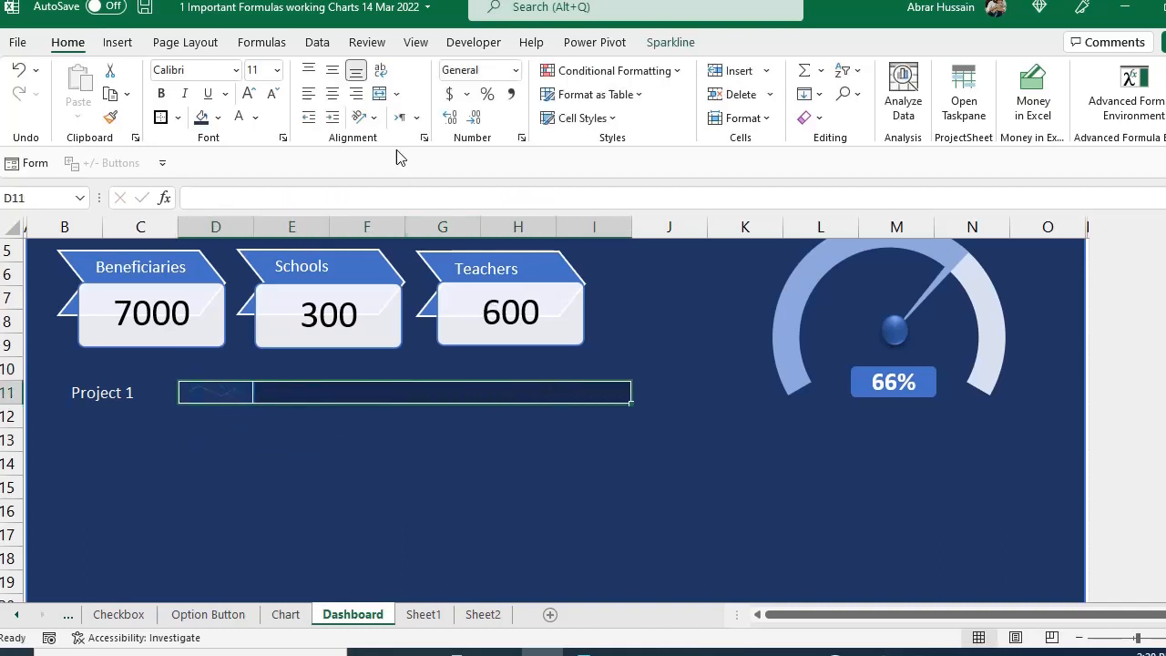
click(379, 94)
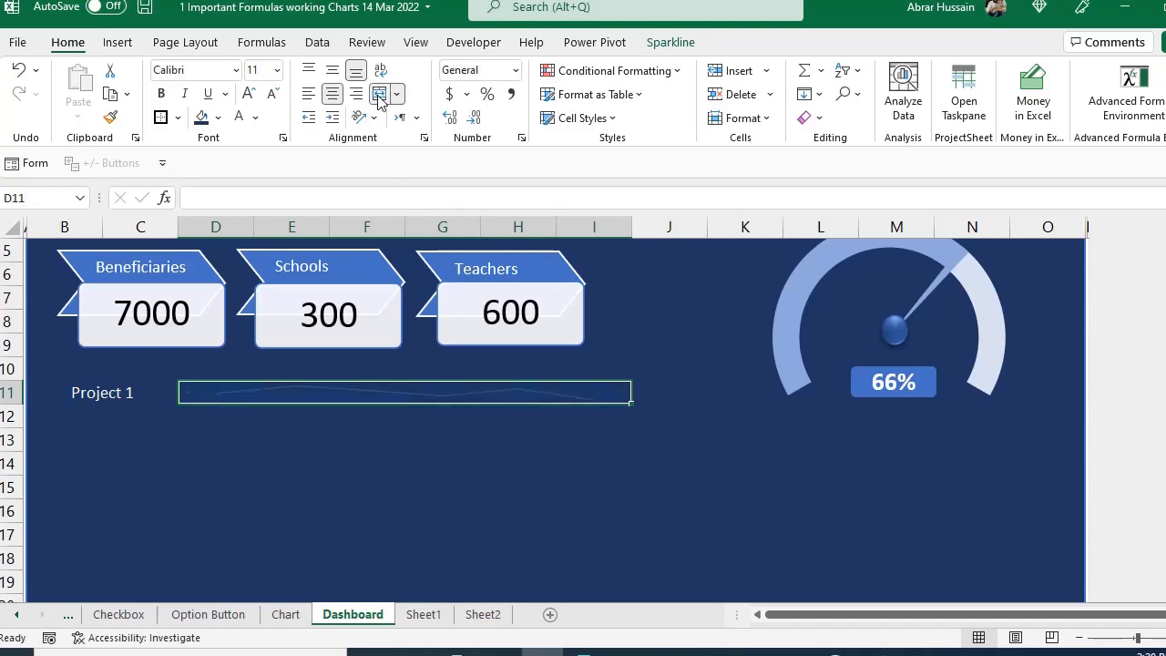
click(289, 442)
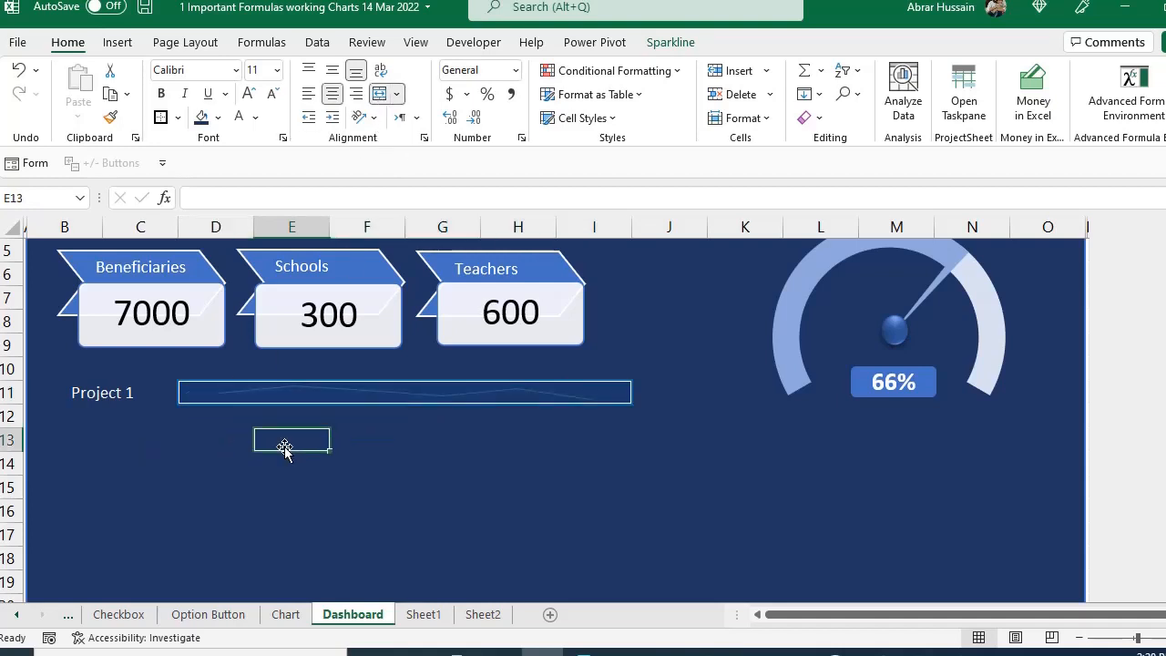
Step: Change the colour of the D11 sparkline to light gray
click(297, 395)
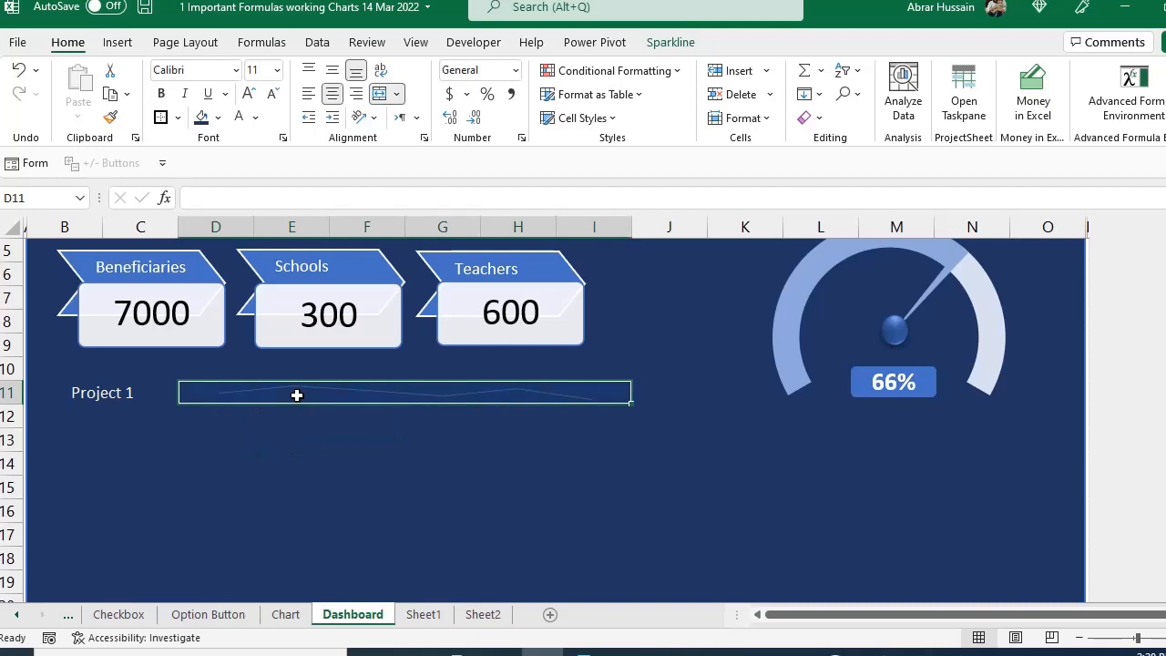
click(670, 41)
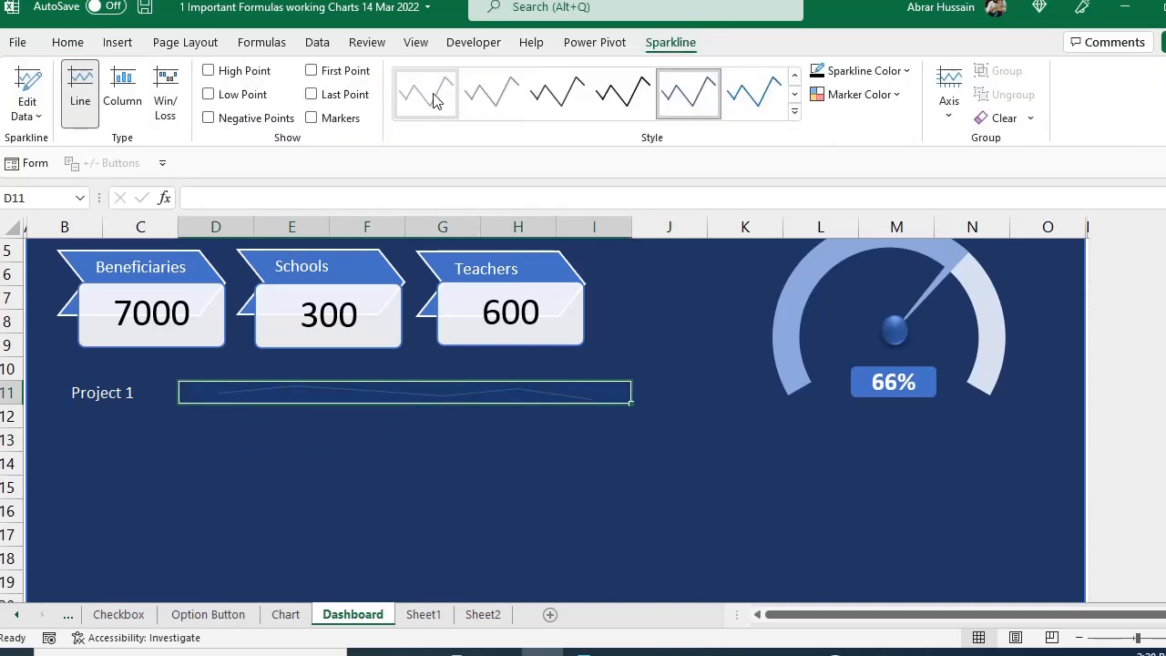
click(873, 76)
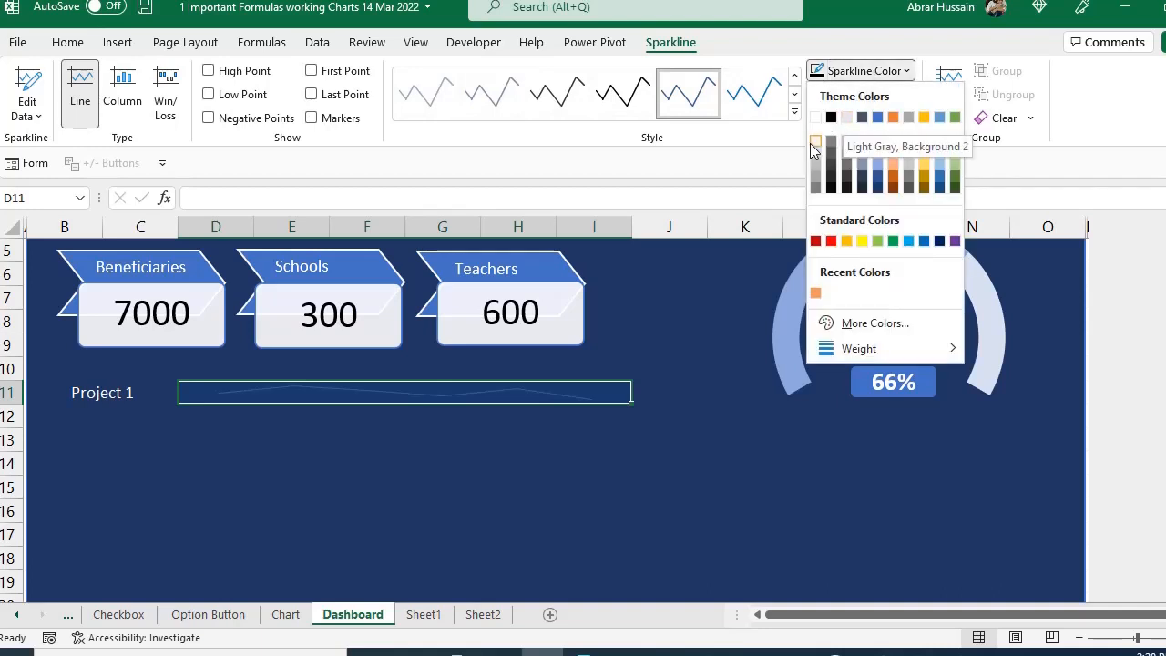
click(847, 118)
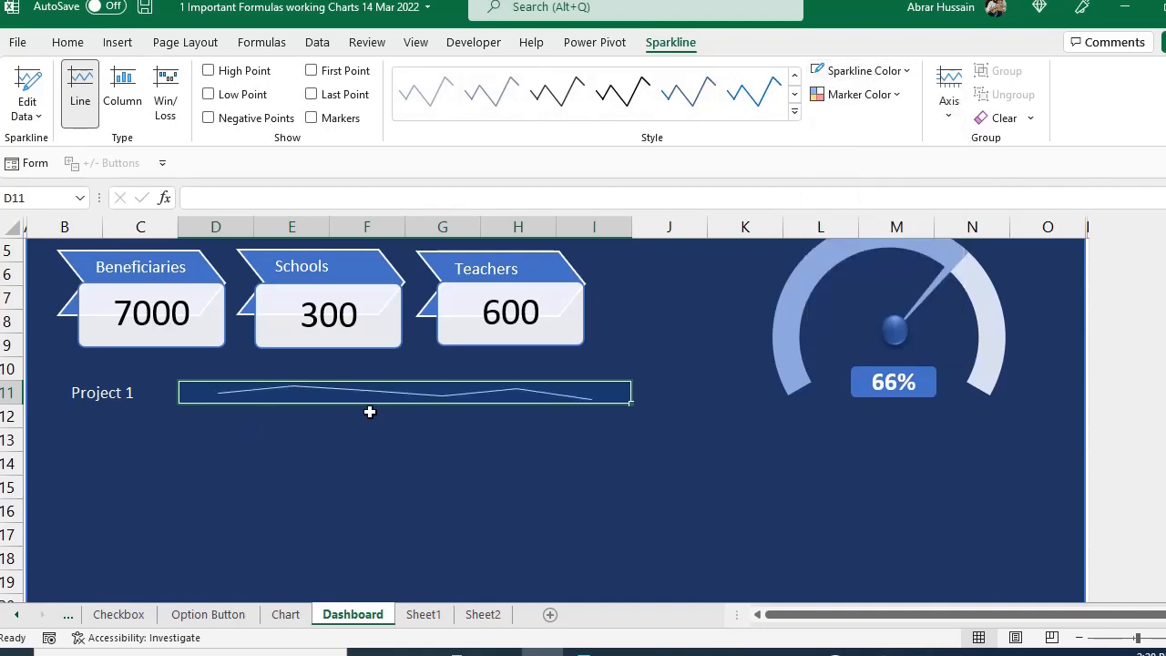
Step: Show the sparkline's high and low points, with the high point marker green and the low point marker red
click(208, 71)
click(866, 95)
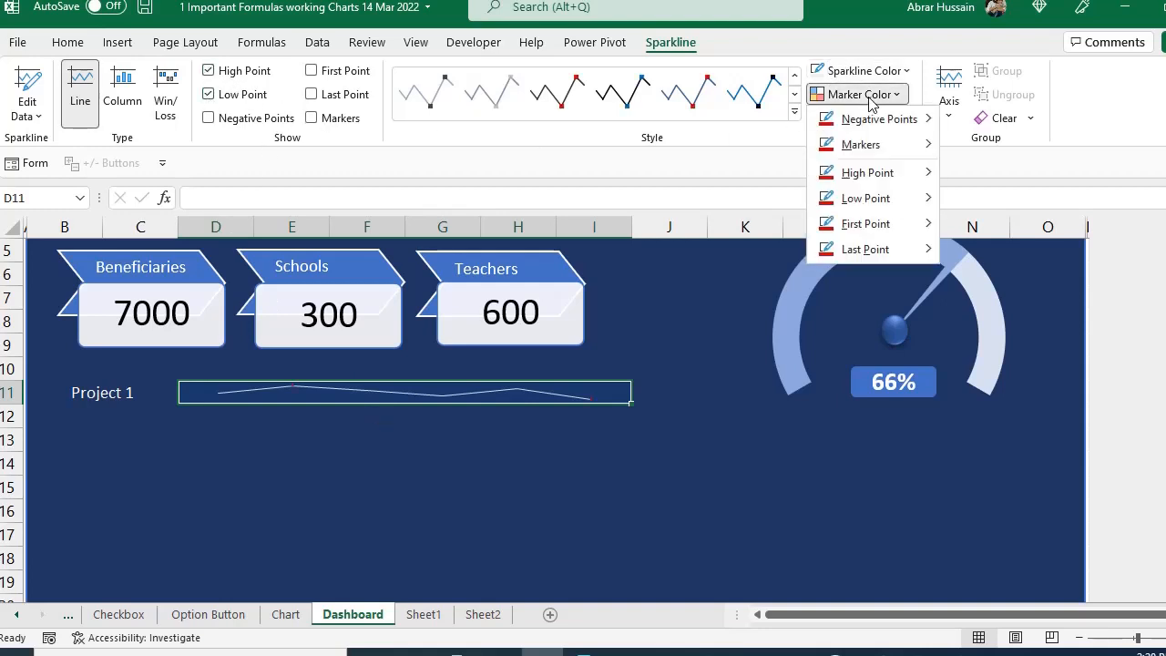
mouse_move(865, 177)
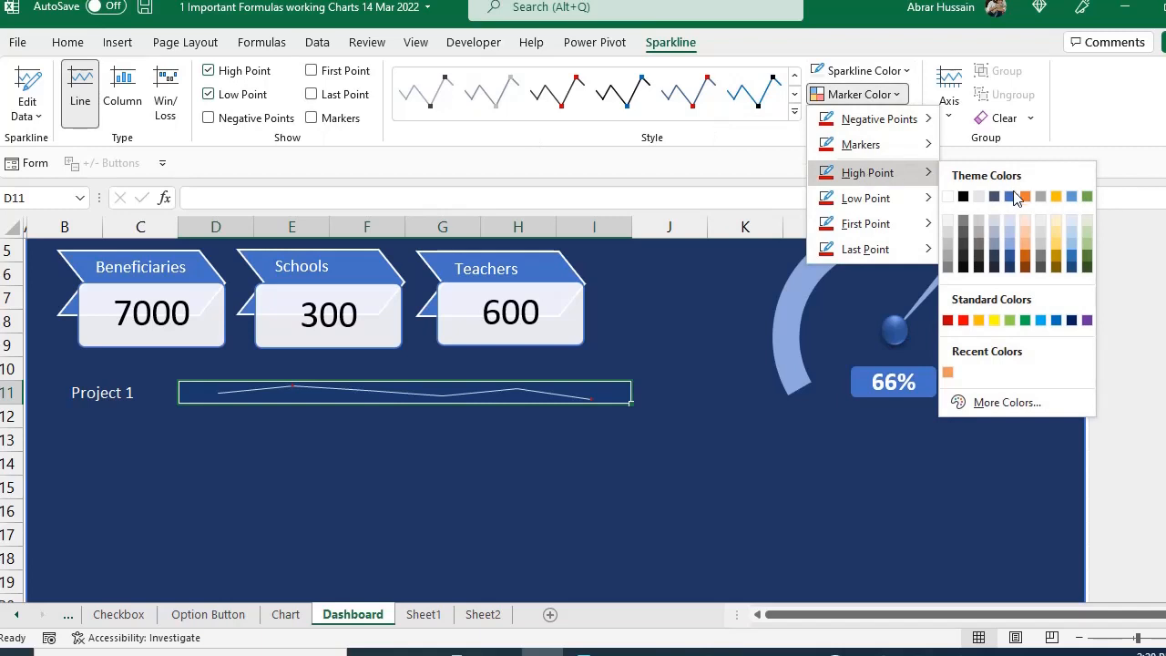
click(1025, 320)
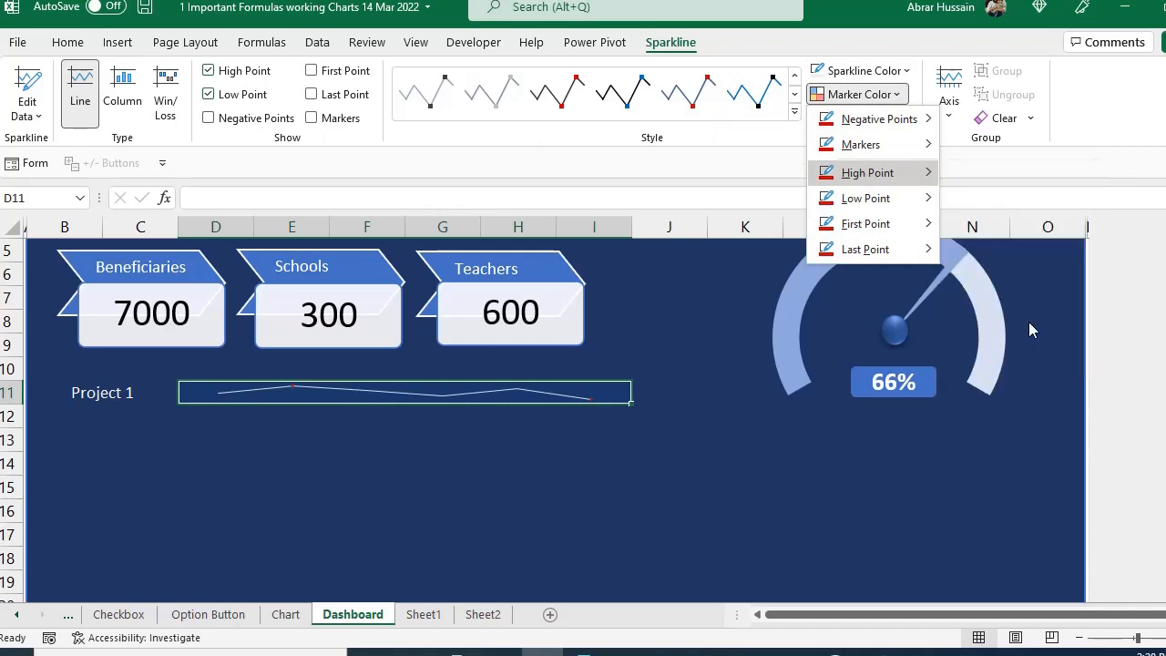
click(861, 95)
mouse_move(866, 197)
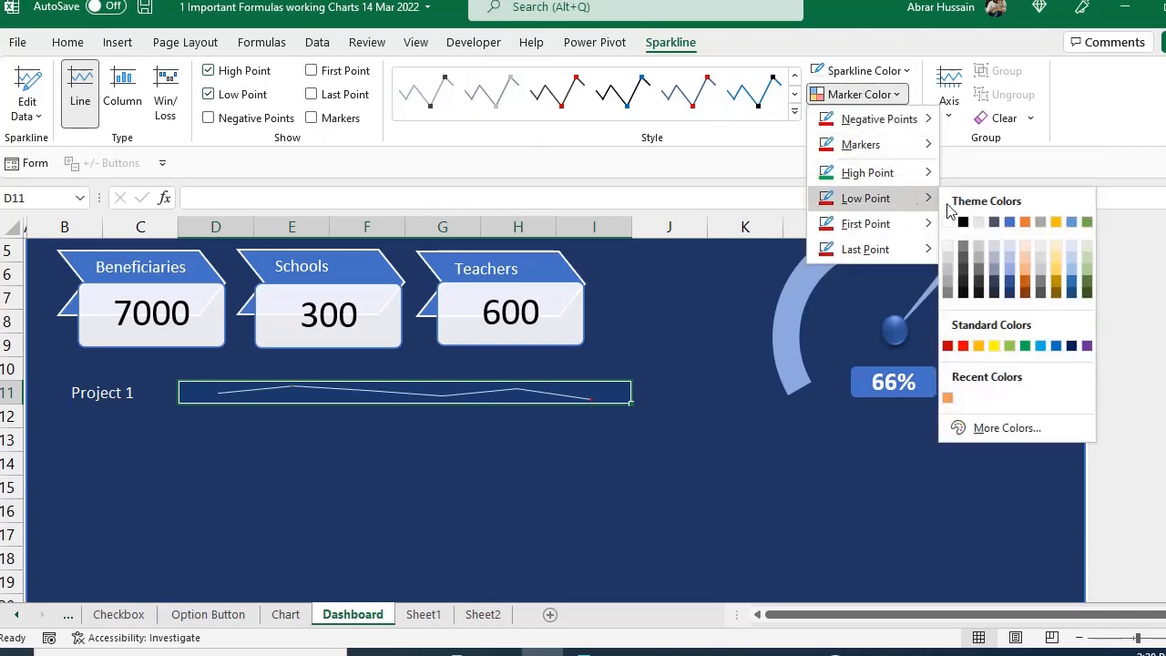
click(963, 346)
click(301, 511)
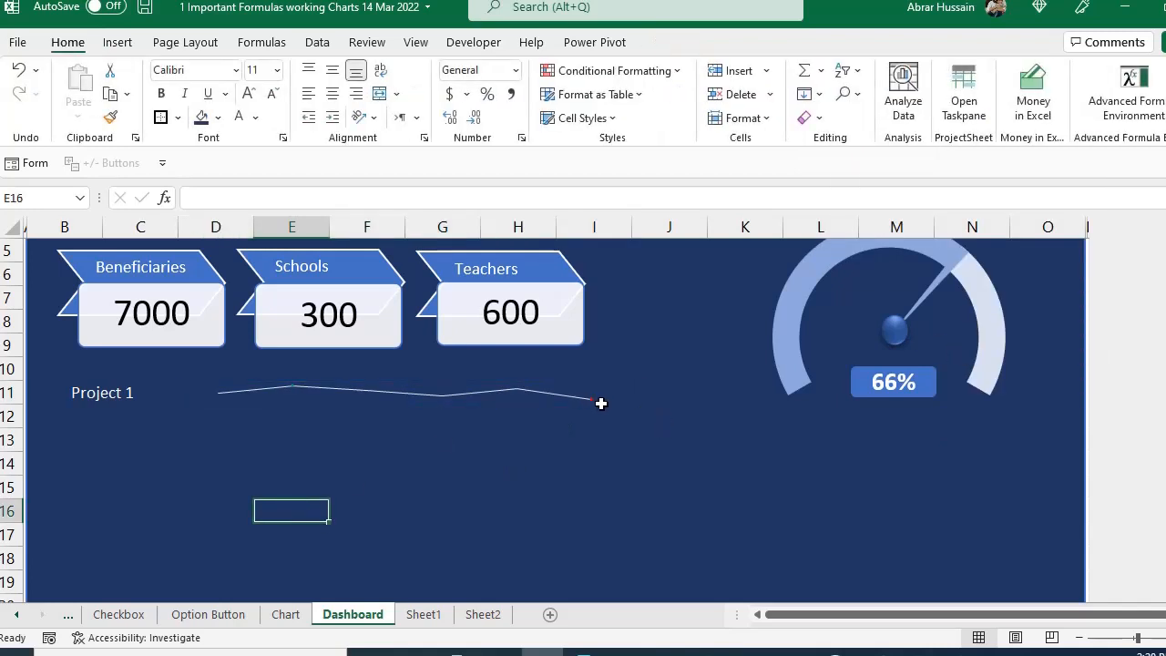
Step: Try the project drop-down in B11 with Project 2 and leave it on Project 3
click(96, 396)
click(186, 395)
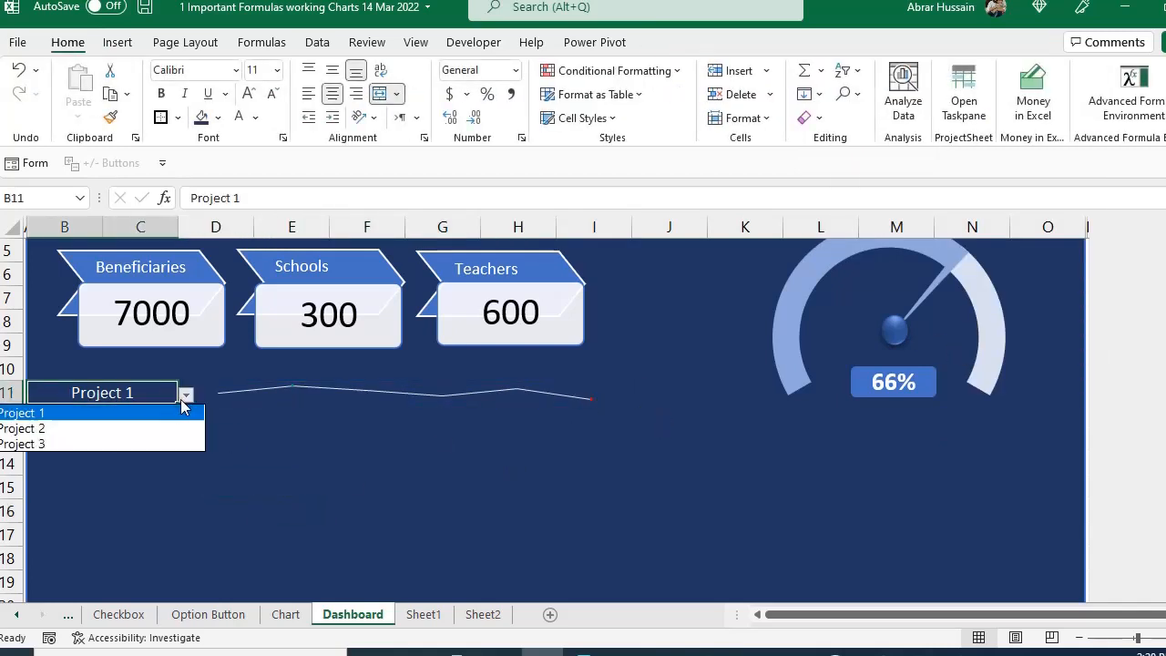
click(138, 427)
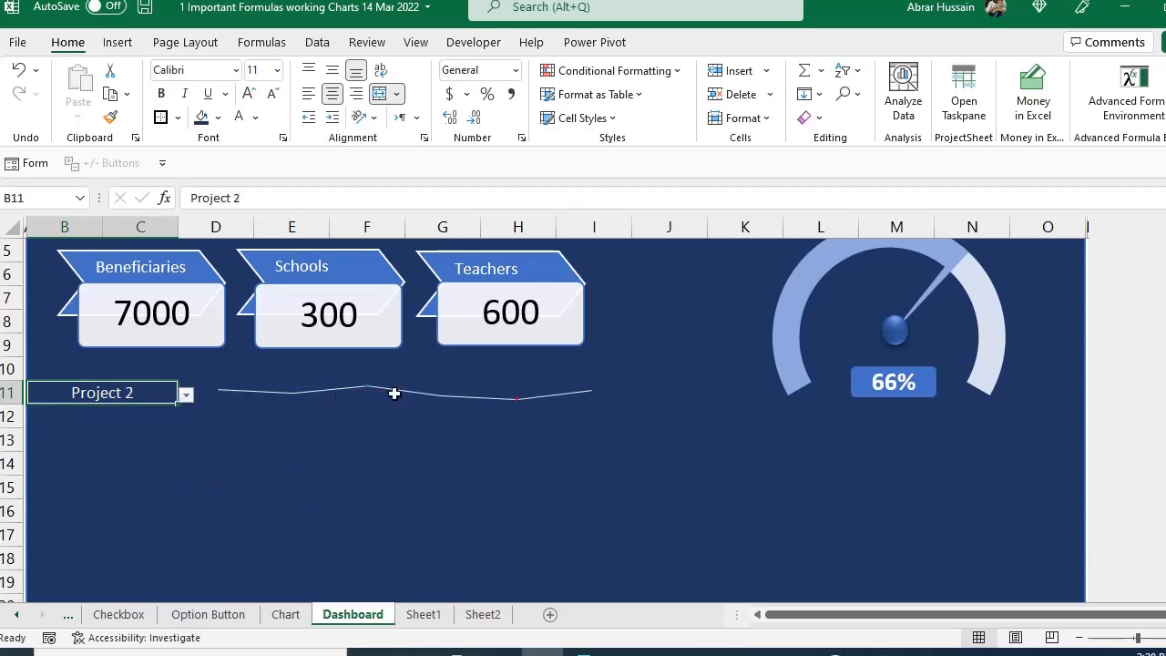
click(186, 394)
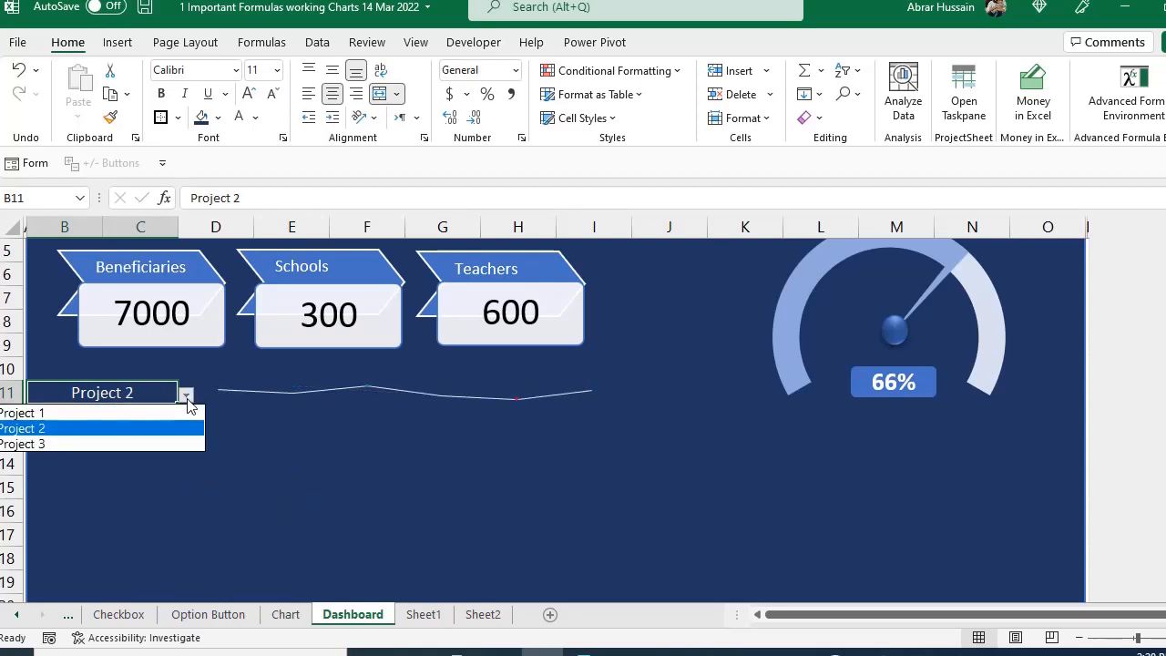
click(149, 443)
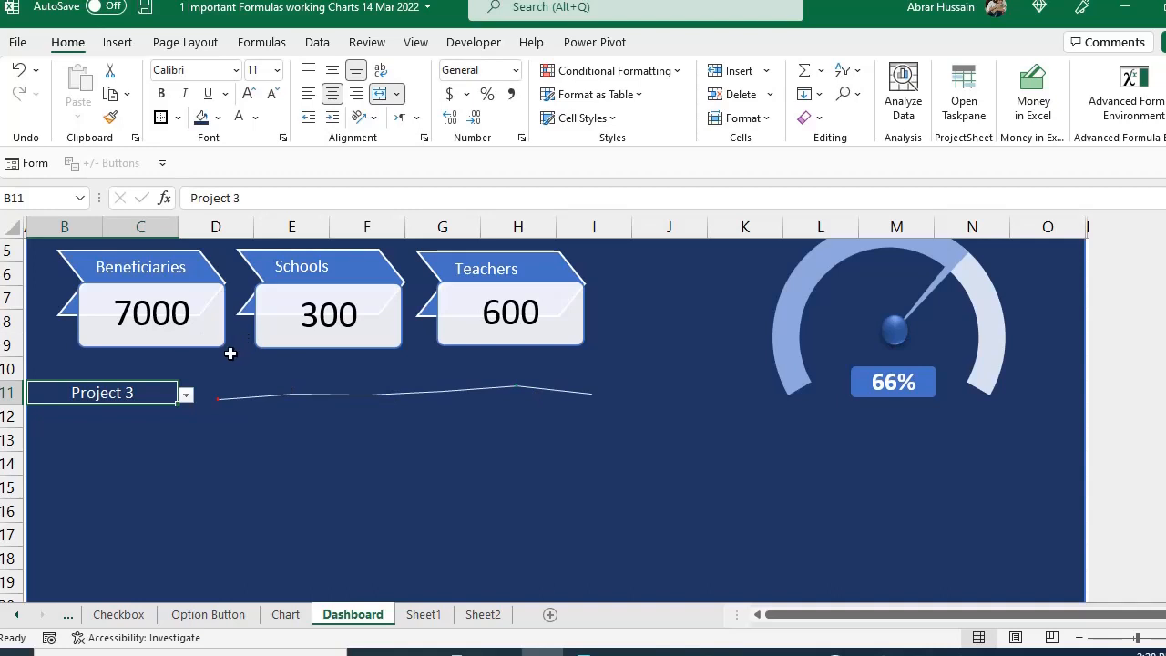
Step: Move the merged sparkline cell from D11:I11 down two rows to start at D13
drag(232, 352, 588, 369)
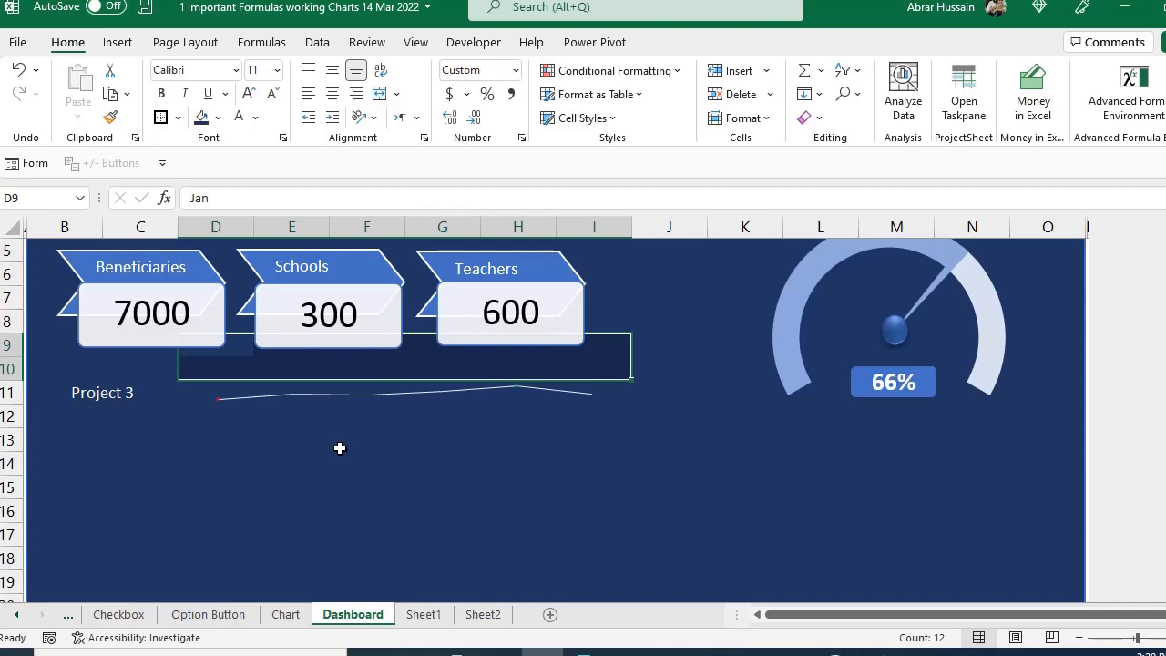
click(239, 396)
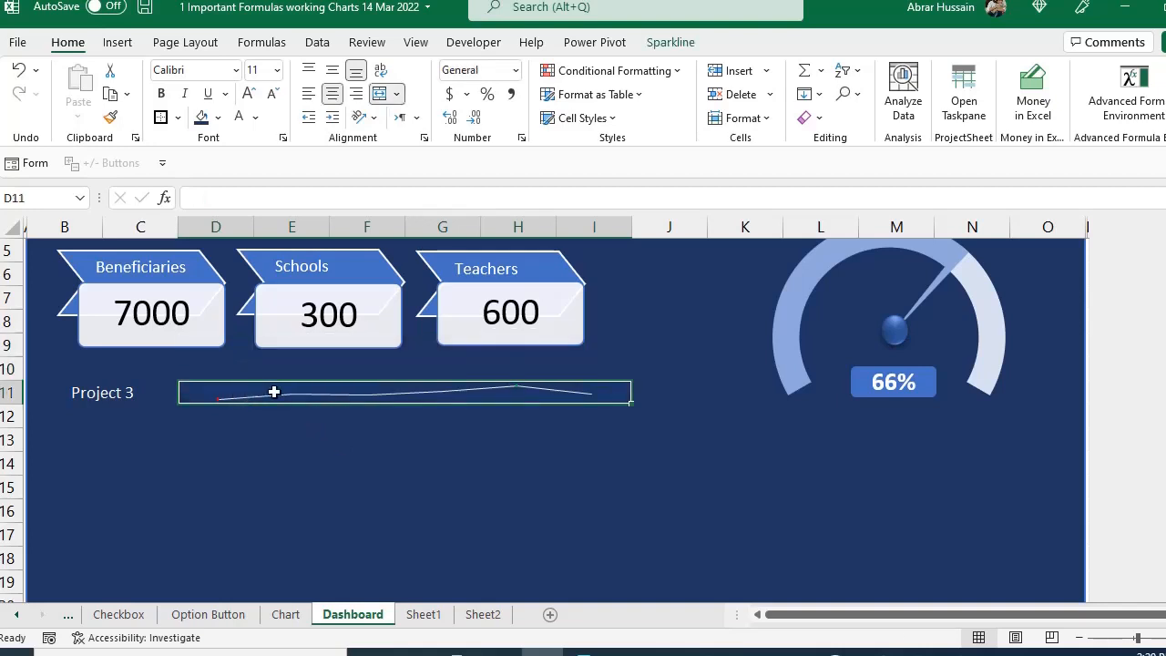
key(ctrl+c)
key(Down)
key(Down)
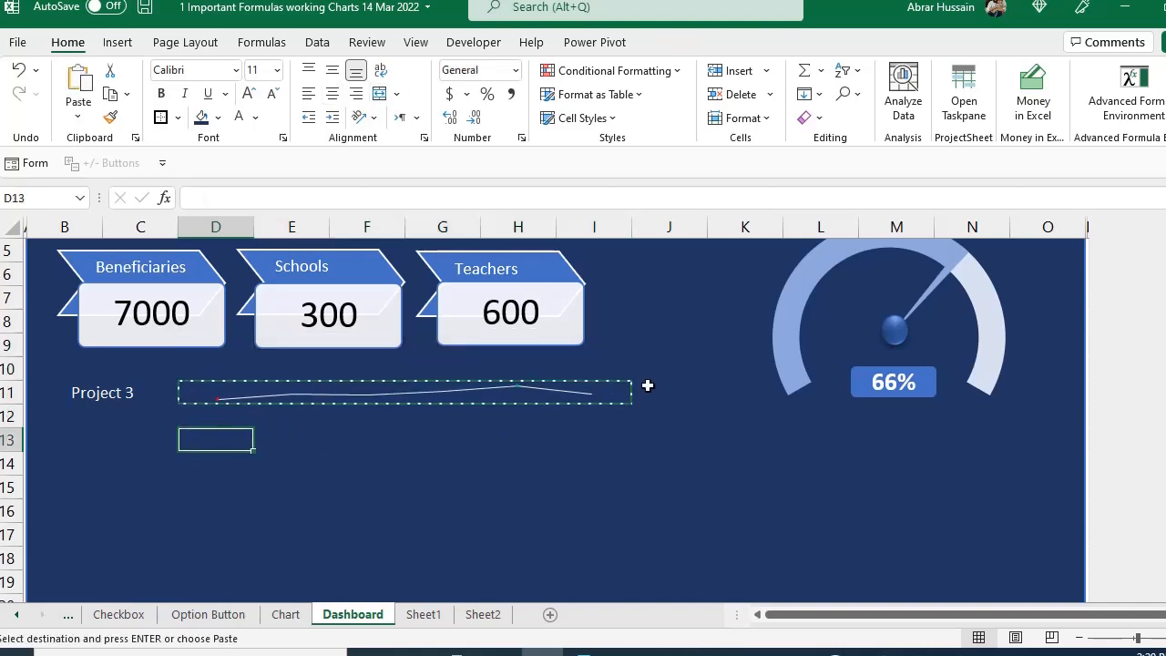
key(Return)
Step: Move the hidden month names and figures from D9:I10 down to D11:I12, directly above the sparkline
key(Up)
key(Up)
key(Up)
key(Up)
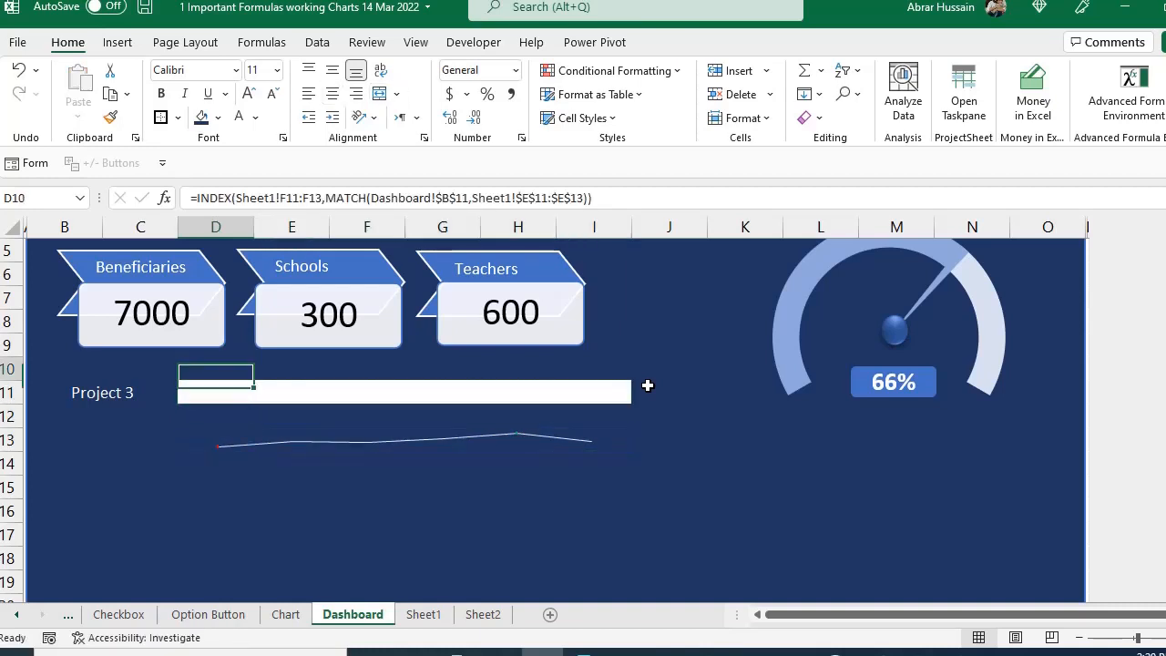
key(shift+Down)
key(shift+Right)
key(shift+Right)
key(shift+Right)
key(shift+Right)
key(shift+Right)
key(shift+Right)
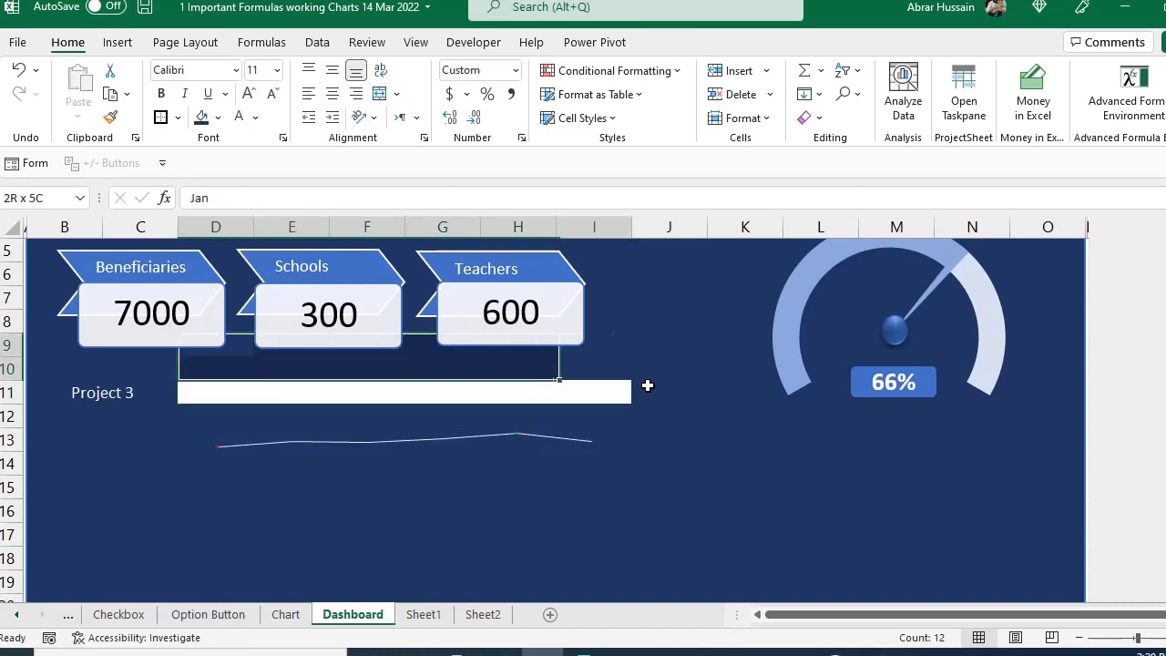
key(shift+Left)
key(ctrl+x)
key(Down)
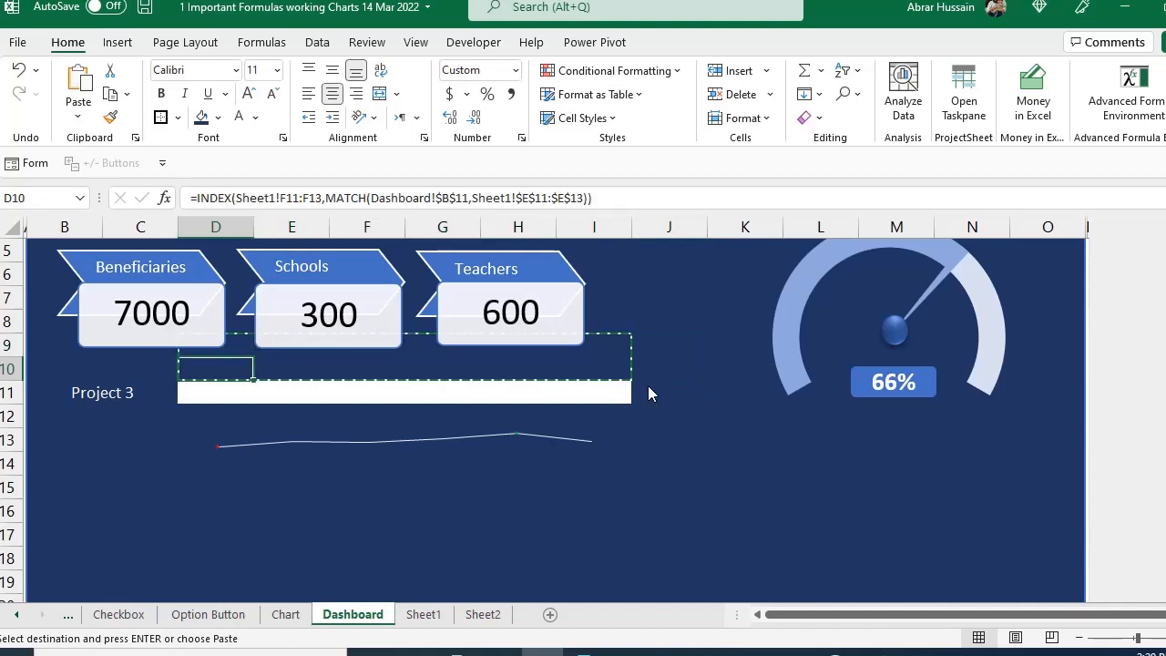
key(Return)
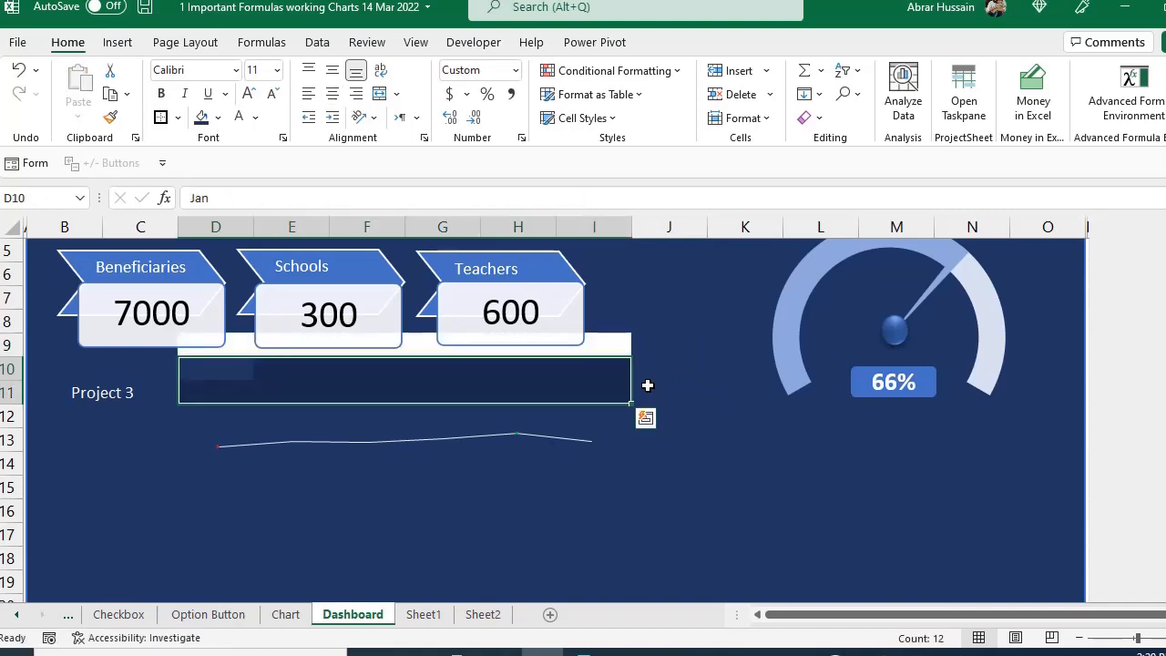
key(ctrl+x)
key(Down)
key(Return)
Step: Copy the blank dark-filled cells D8:I8 over the white cells in D9:I10
key(Up)
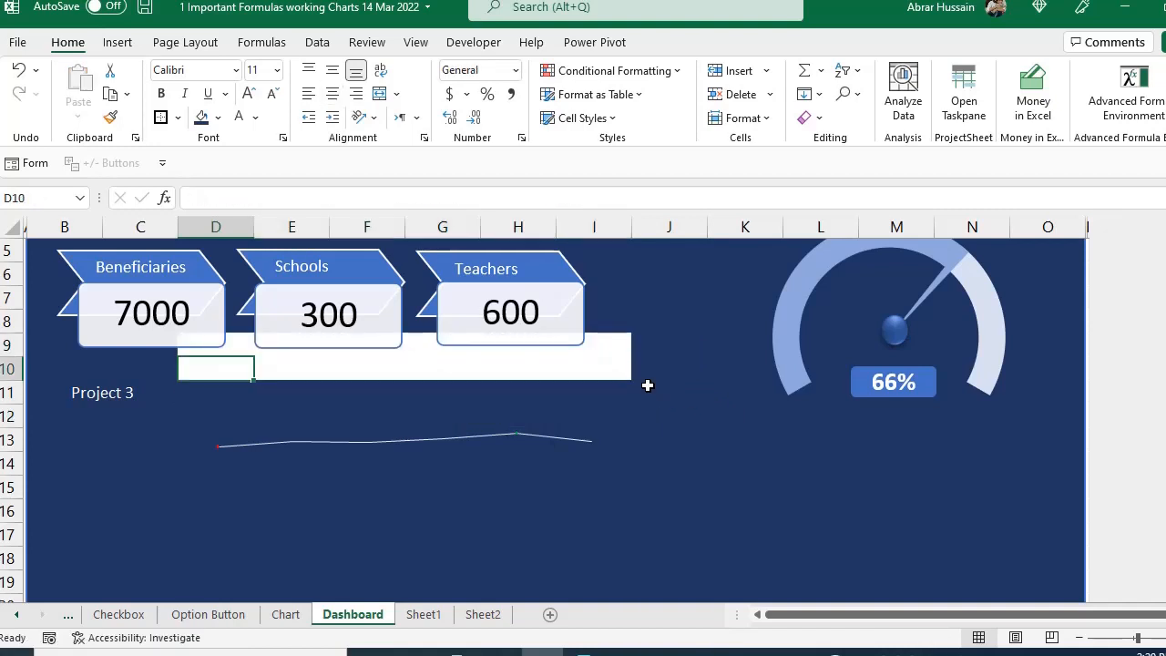
key(Up)
key(Up)
key(shift+Right)
key(shift+Right)
key(shift+Right)
key(shift+Right)
key(shift+Right)
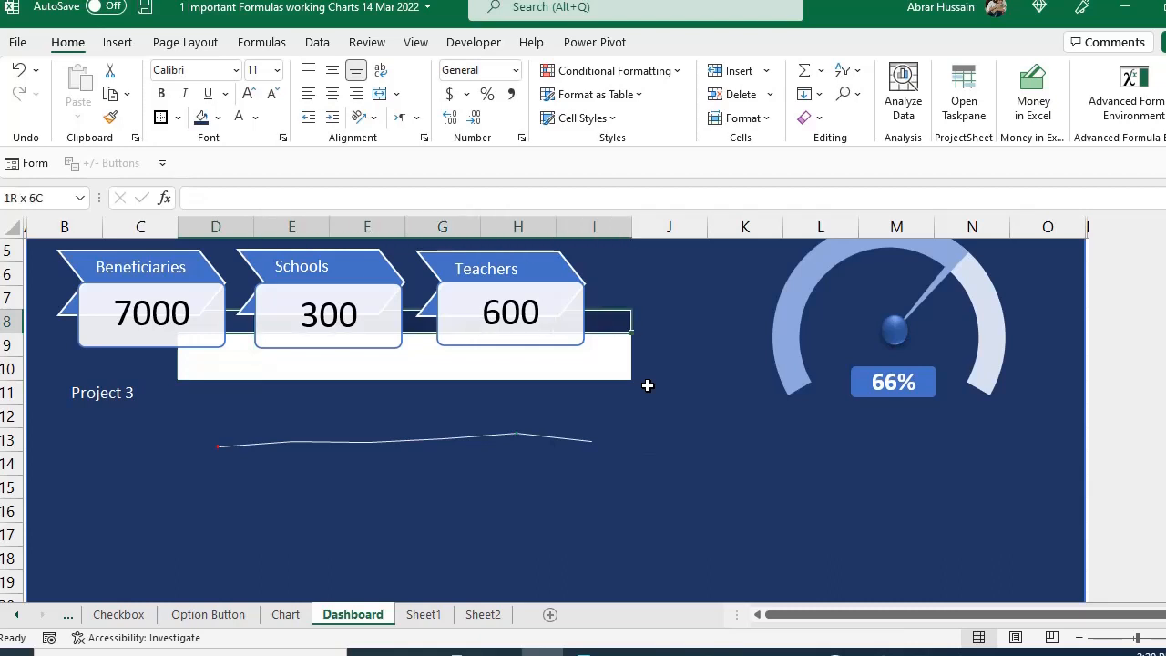
key(ctrl+c)
key(Down)
key(Down)
key(ctrl+v)
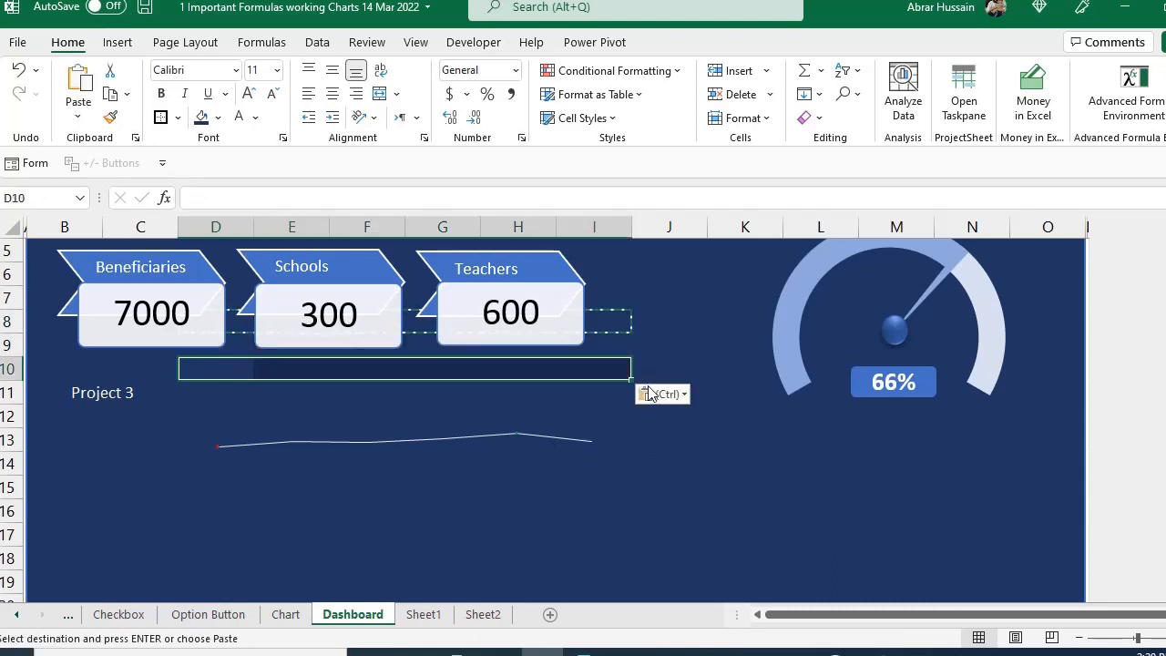
Step: Remove the ;;; custom number format from the month names and figures in D11:I12
key(Down)
key(Down)
key(Up)
key(shift+Right)
key(shift+Right)
key(shift+Right)
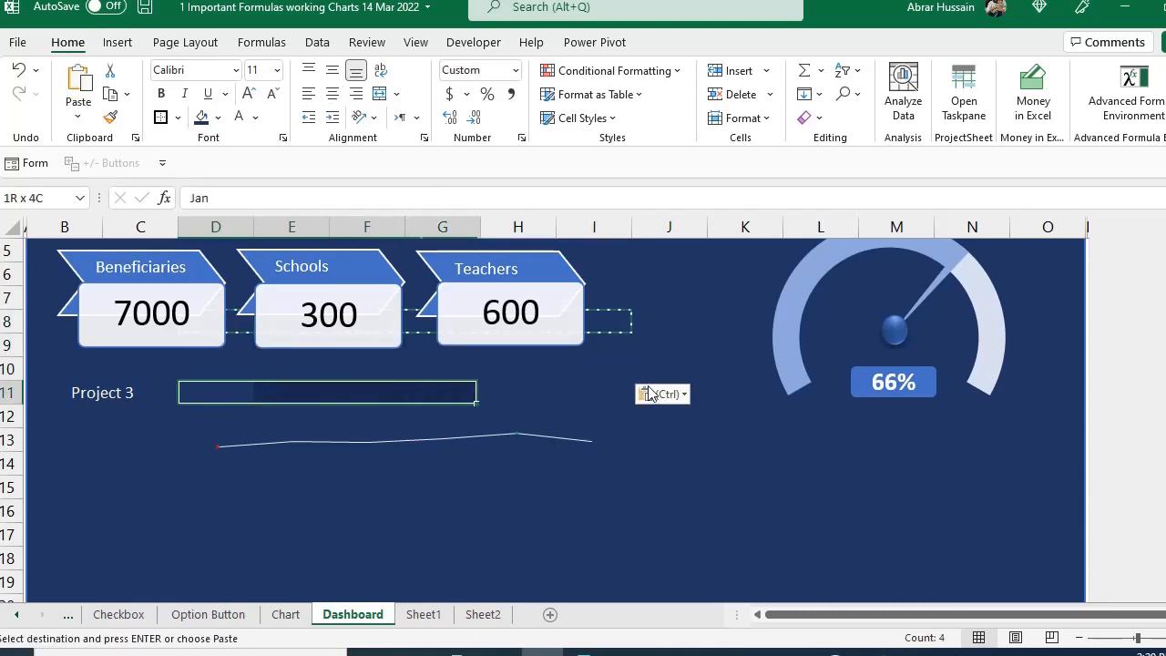
key(shift+Right)
key(shift+Right)
key(shift+Down)
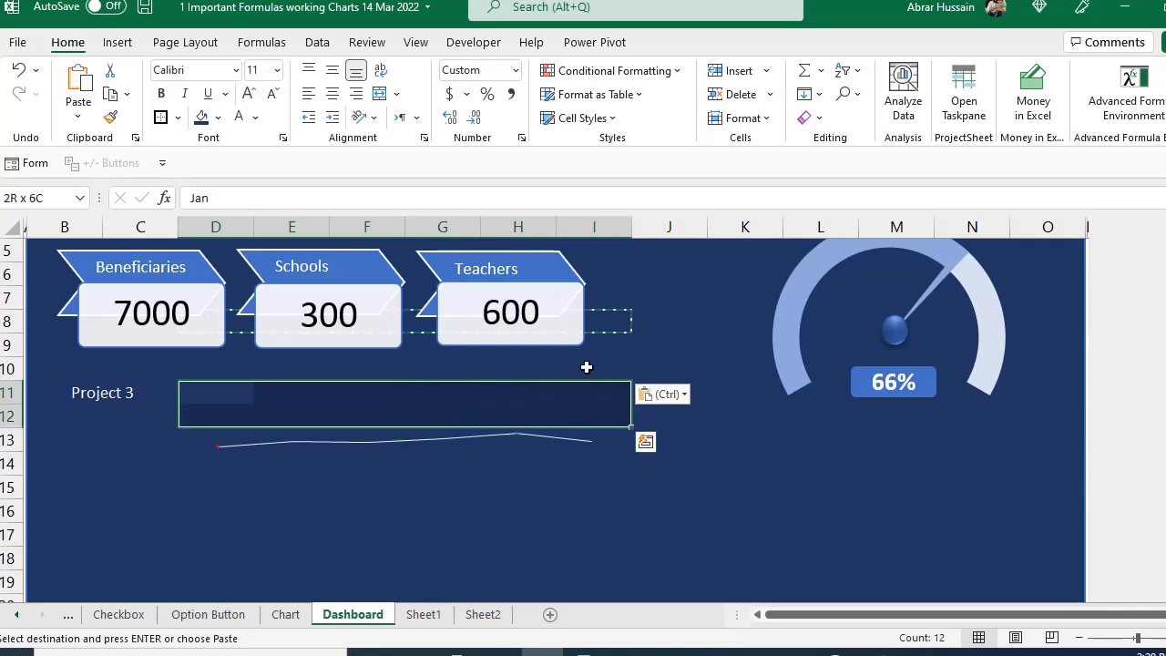
key(ctrl+1)
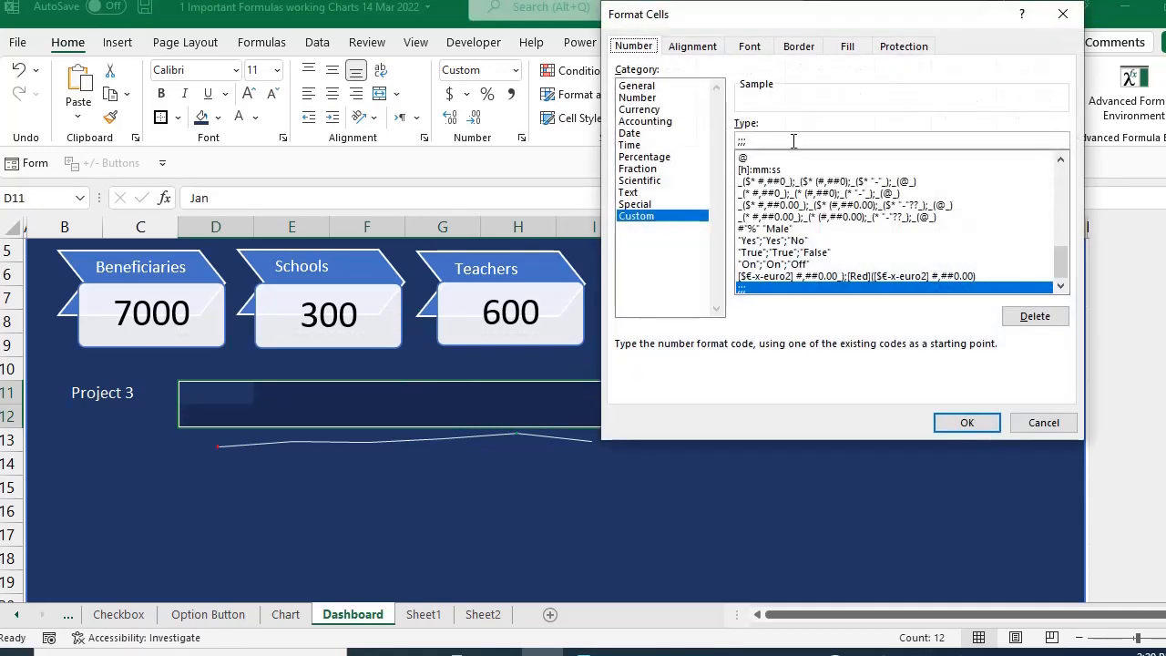
drag(785, 141, 648, 136)
key(BackSpace)
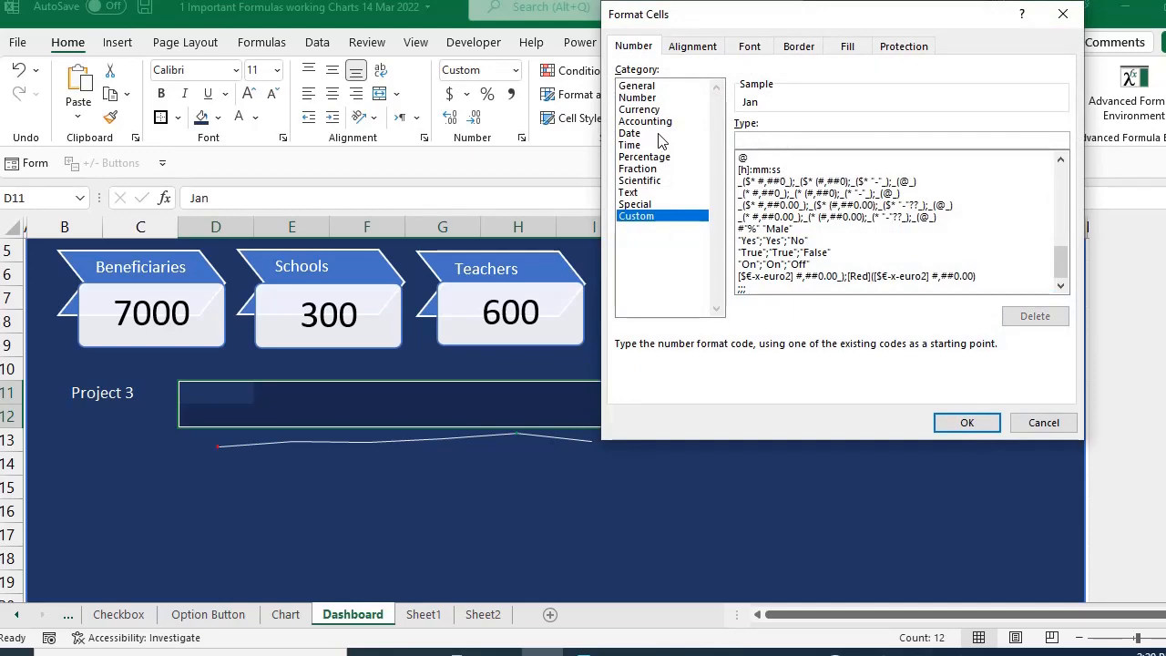
click(977, 421)
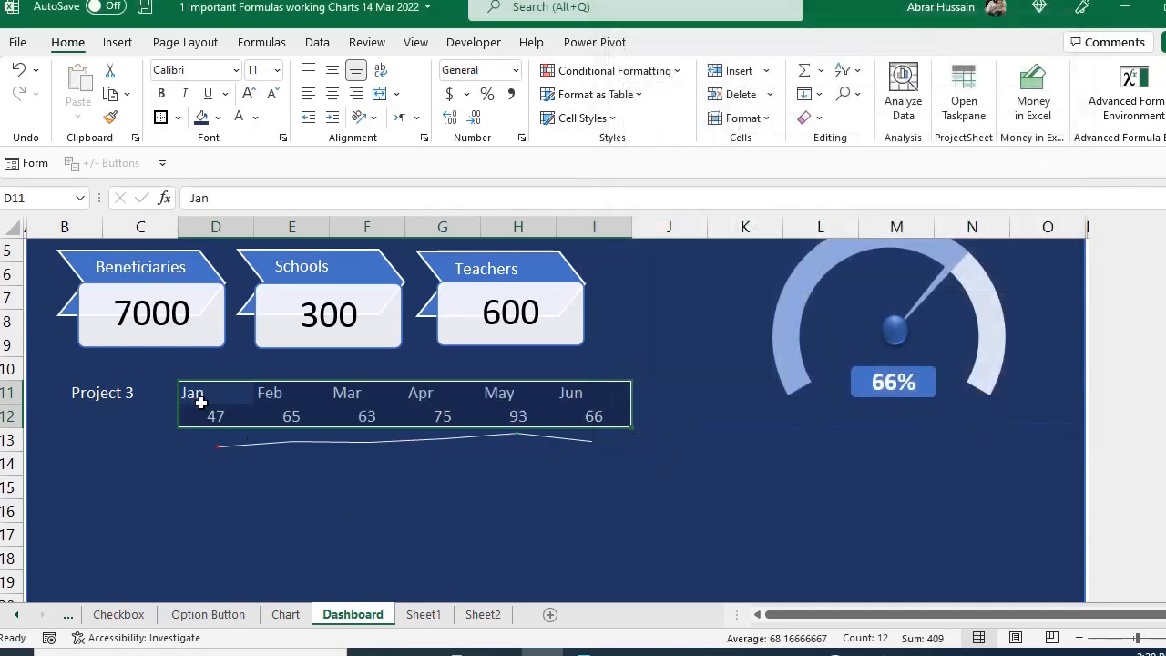
Step: Center the month names and figures in D11:I12 horizontally
key(alt+h)
key(a)
key(c)
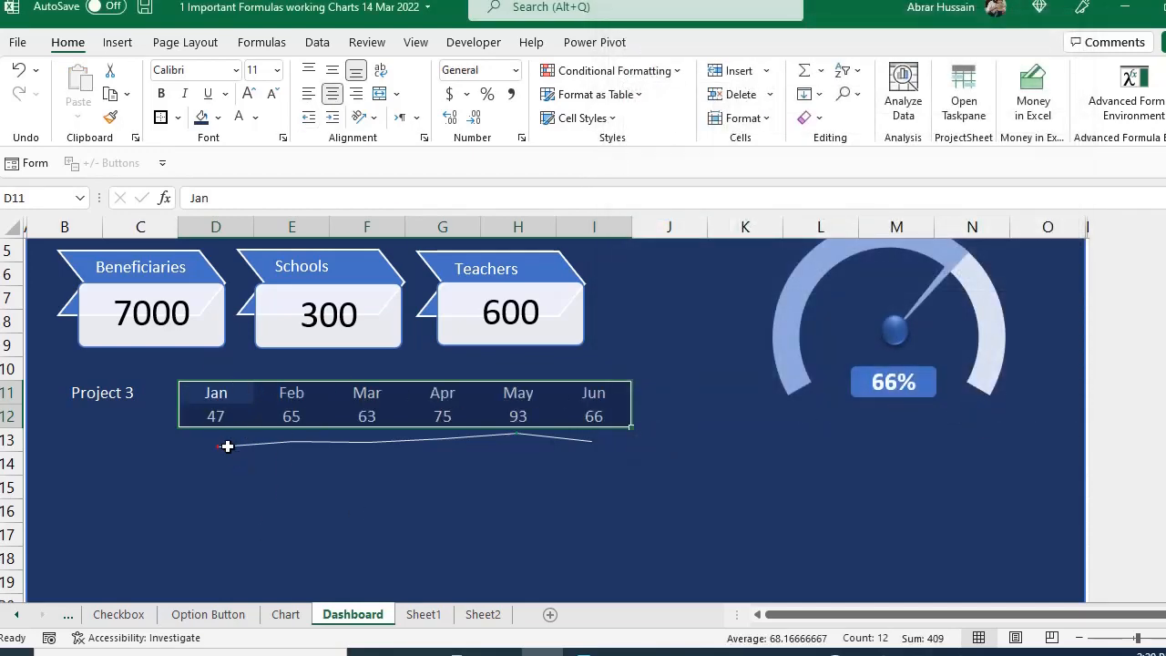
Step: Increase the height of row 13 to enlarge the sparkline
click(227, 446)
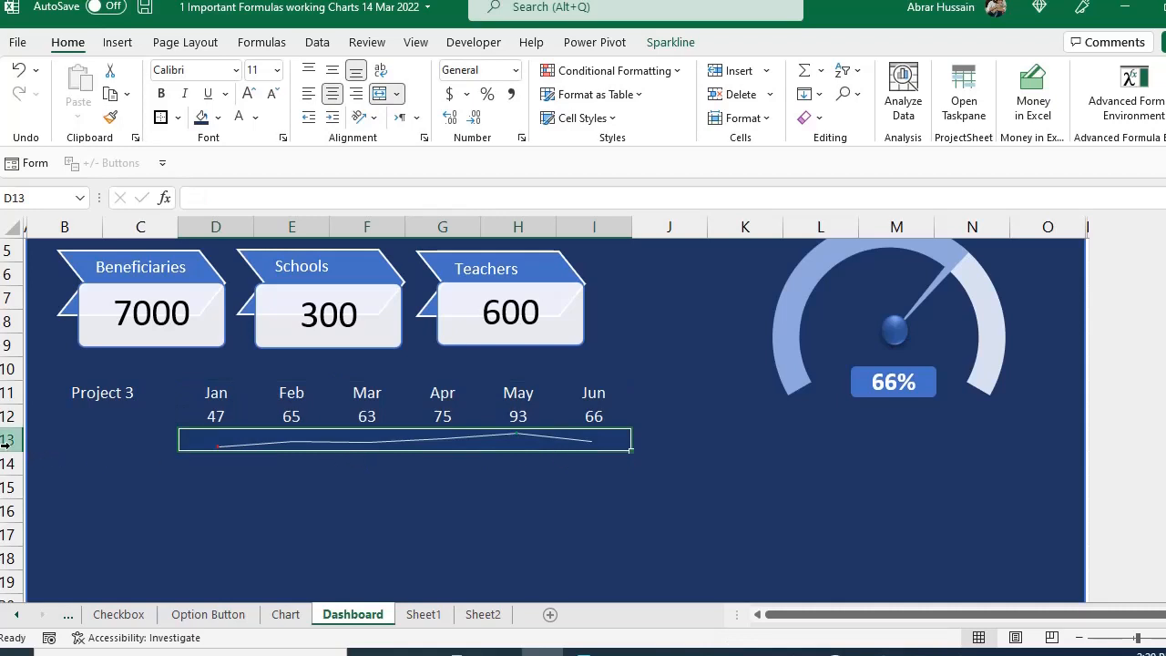
drag(6, 452, 5, 466)
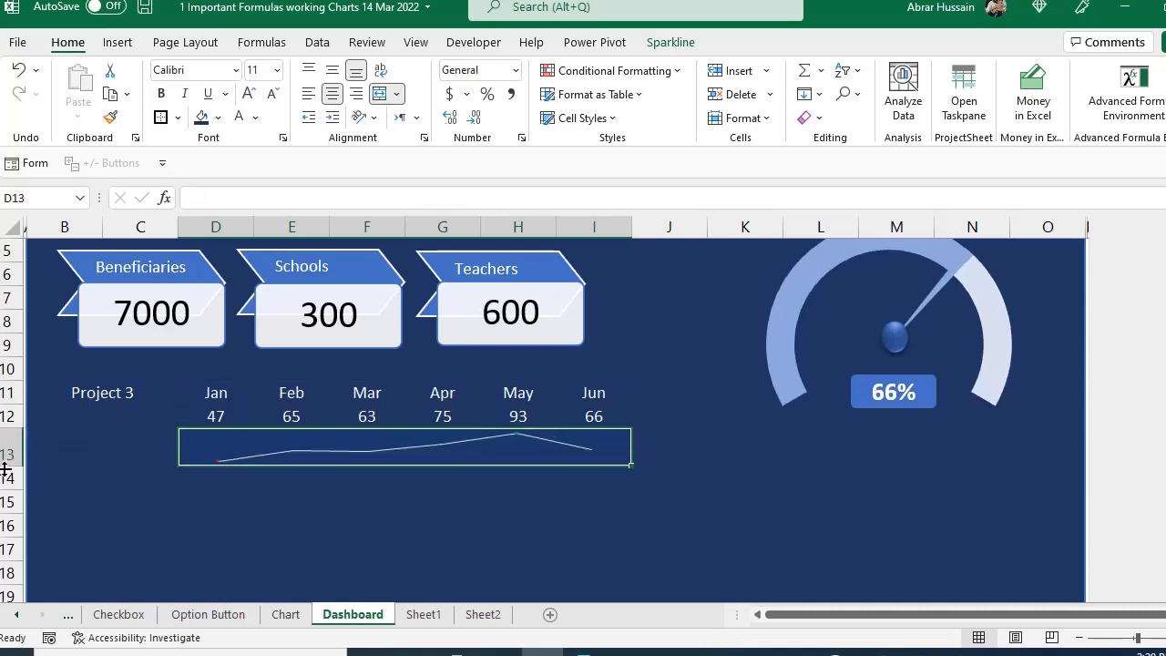
click(347, 519)
click(381, 449)
click(226, 399)
Step: Try the project drop-down in B11 with Project 1 and Project 2
click(125, 390)
click(186, 393)
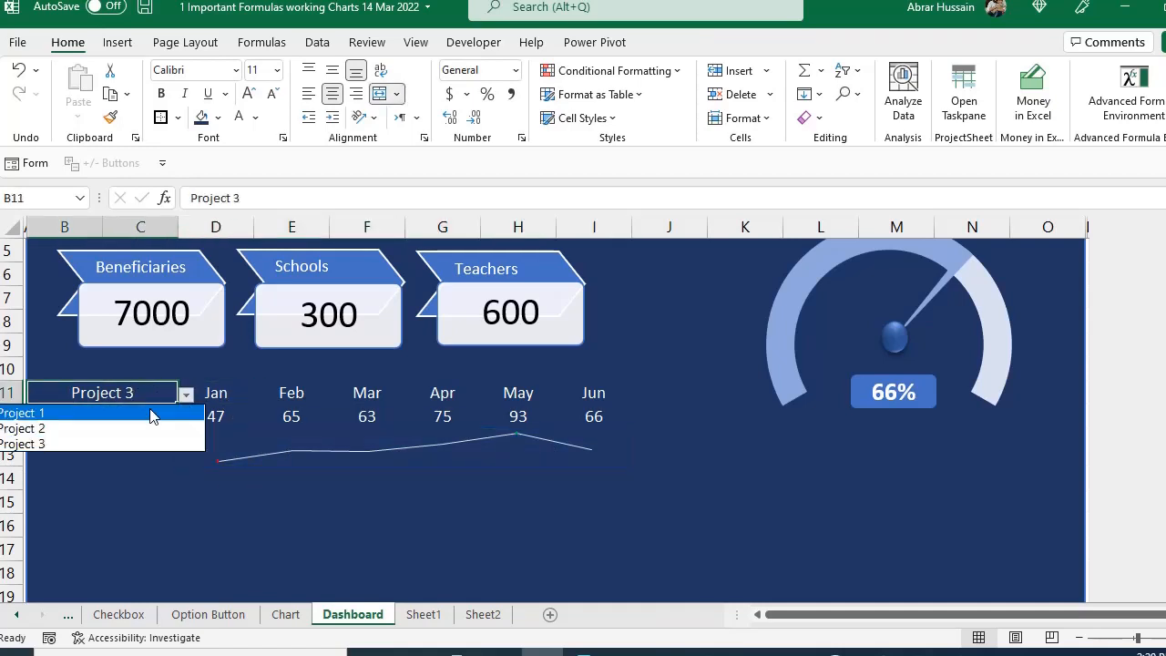
click(152, 414)
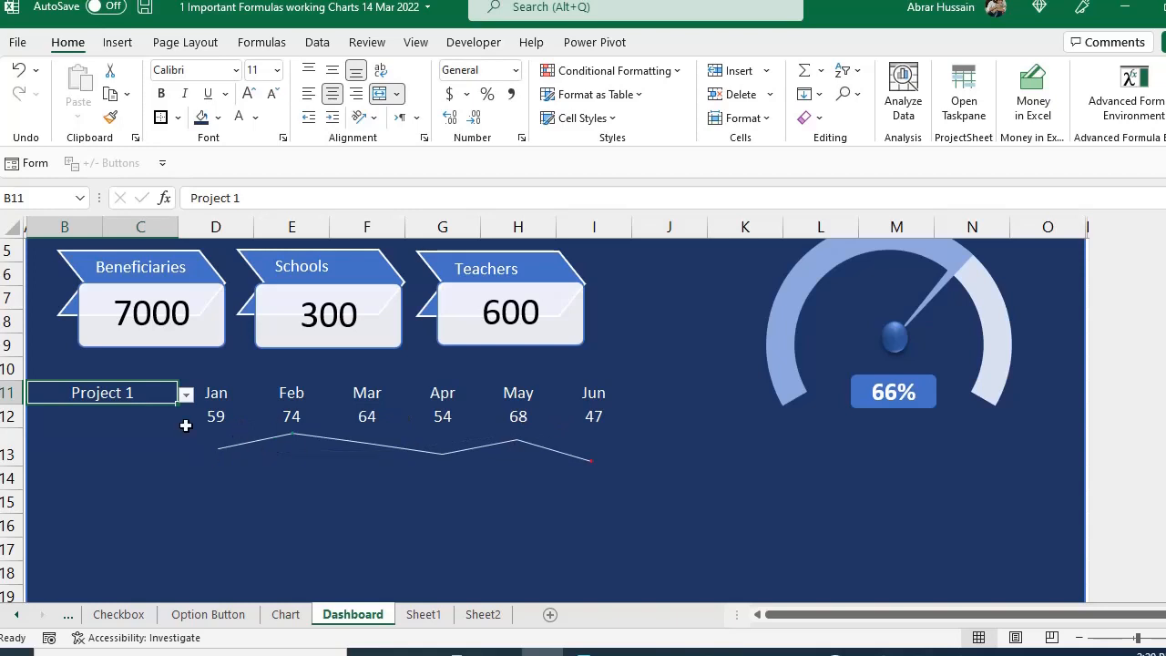
click(188, 393)
click(136, 426)
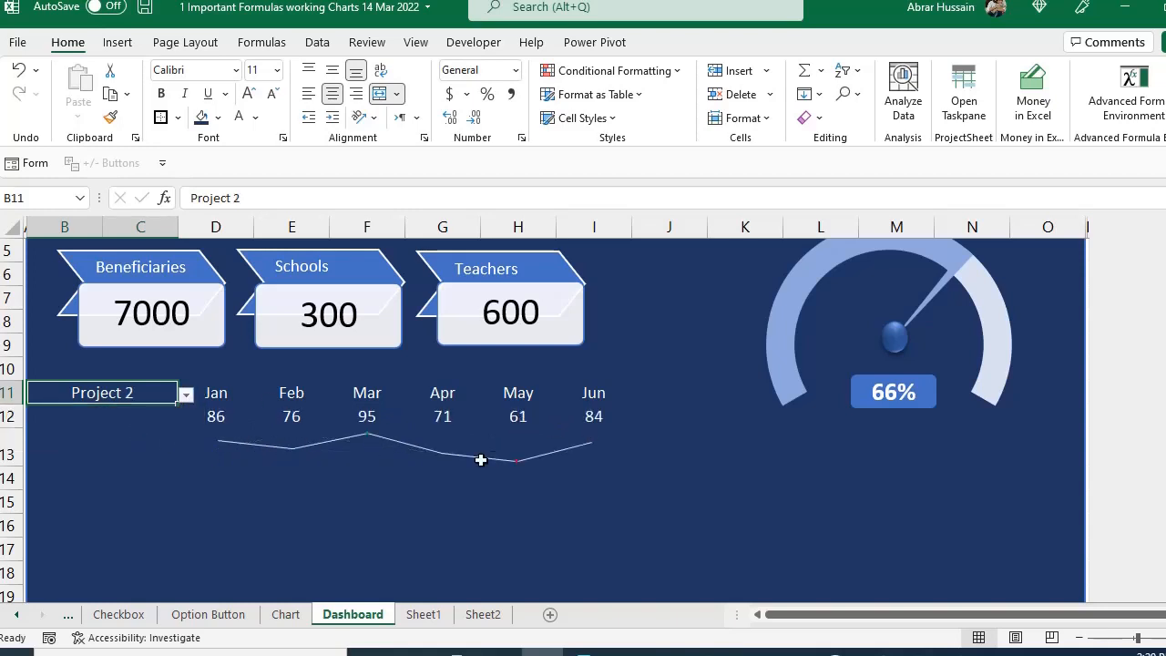
Step: Copy the sparkline cell L15 from Sheet1 and paste it on the Dashboard at D14 as a linked picture
click(422, 451)
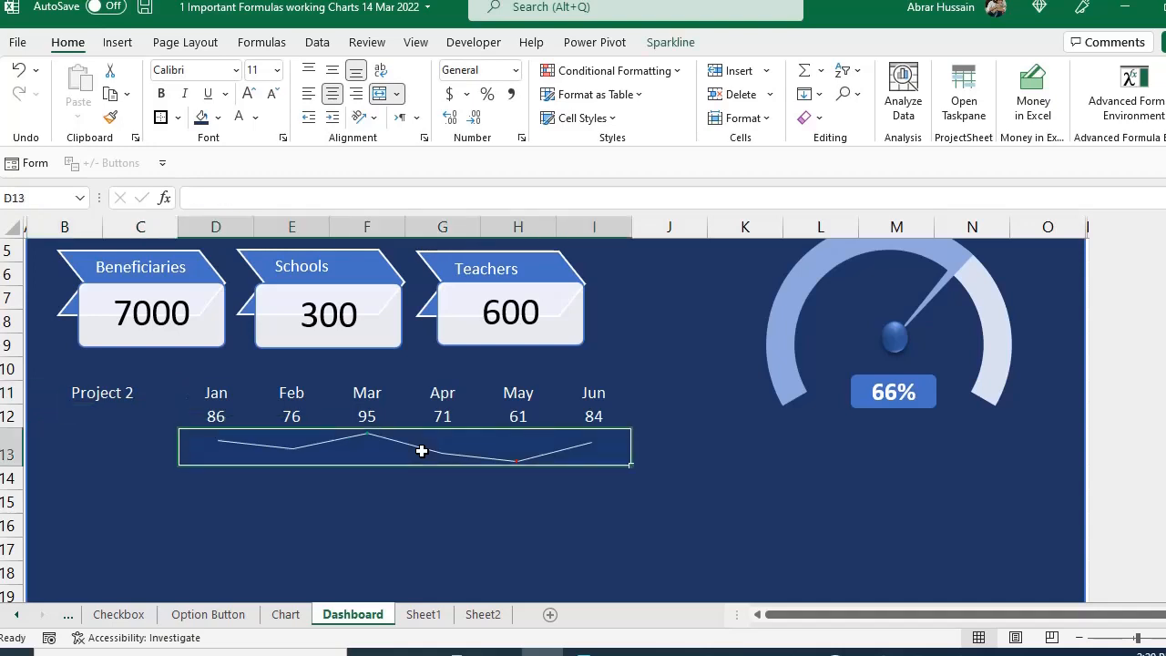
click(423, 619)
click(800, 442)
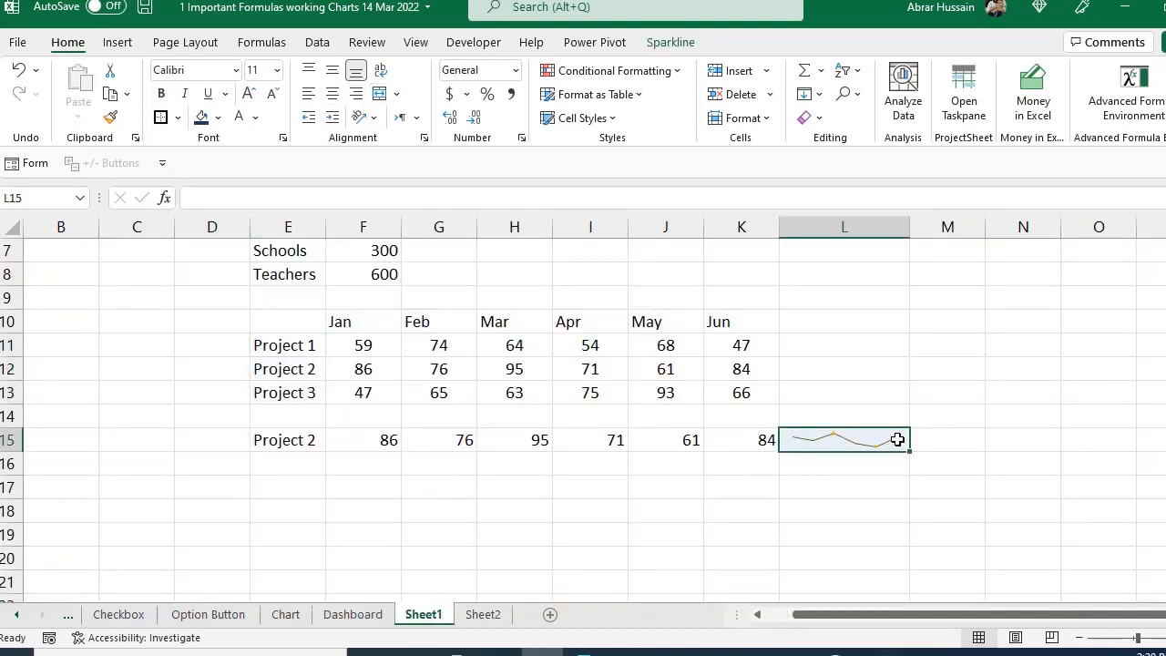
key(ctrl+c)
click(352, 614)
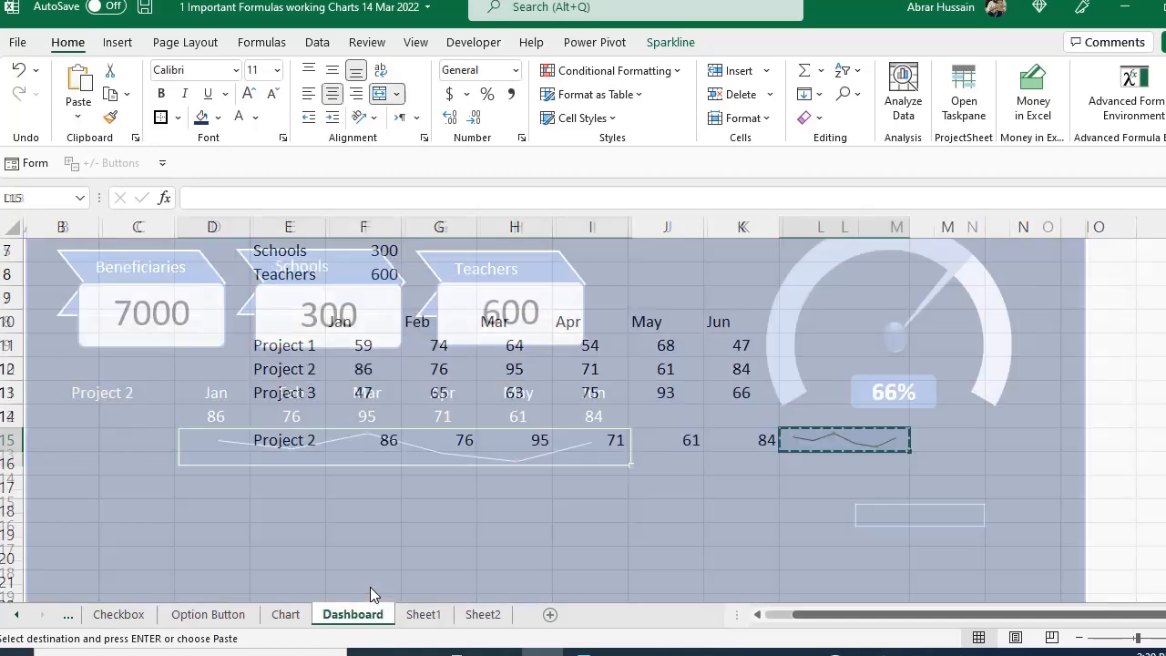
drag(233, 495, 233, 474)
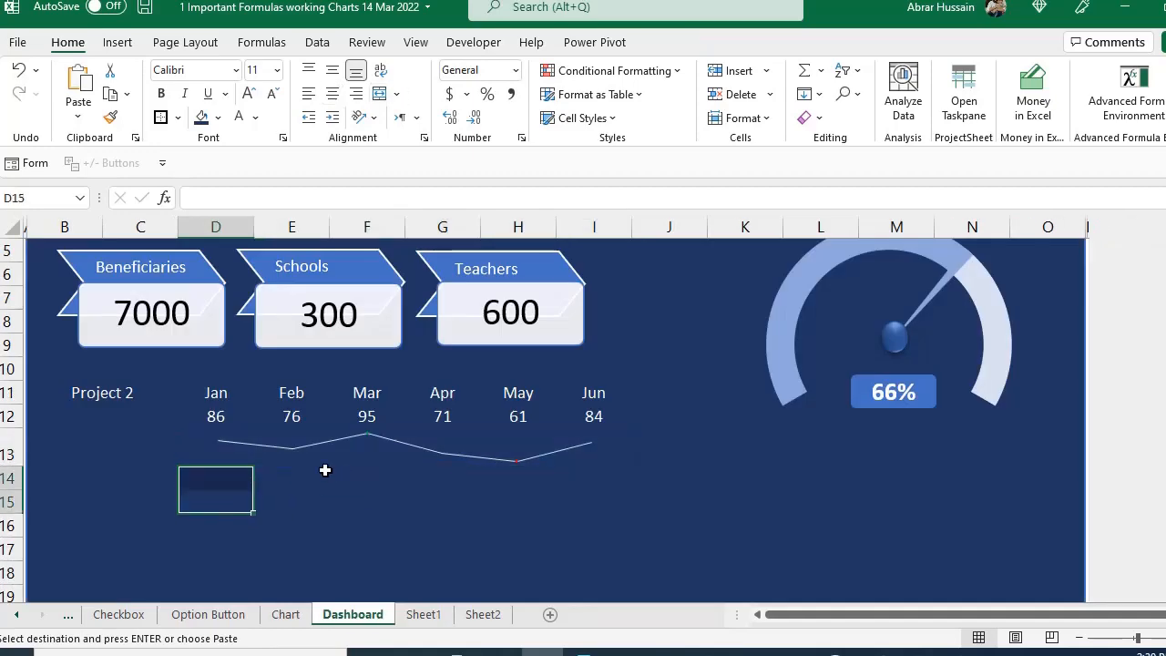
click(200, 474)
click(78, 114)
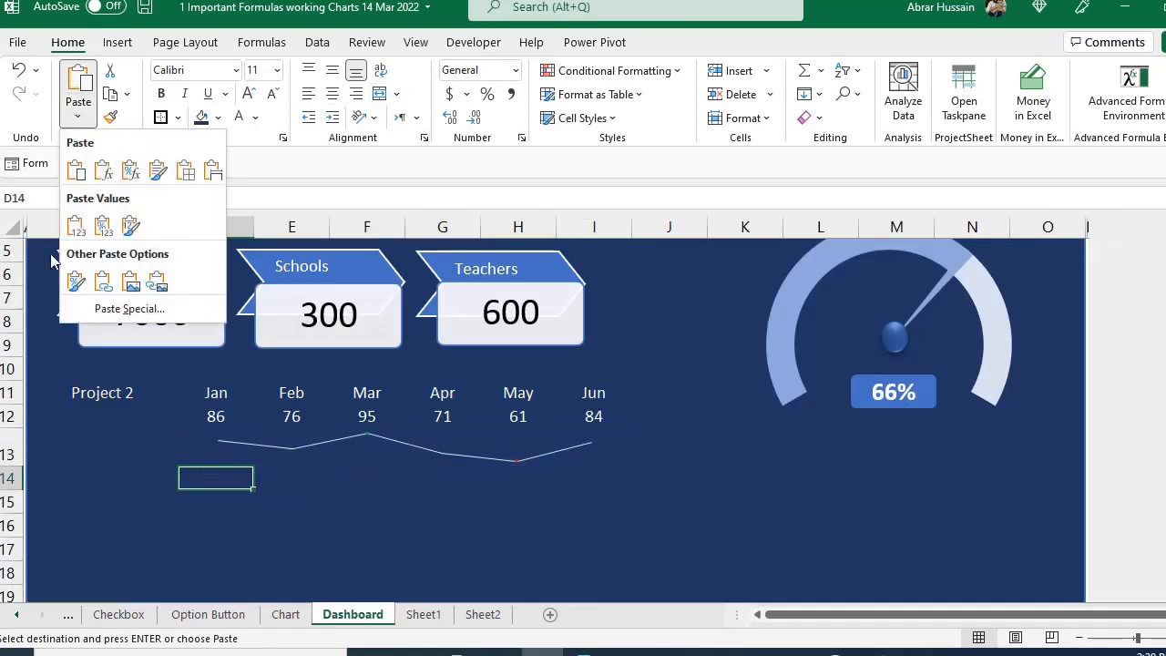
click(156, 282)
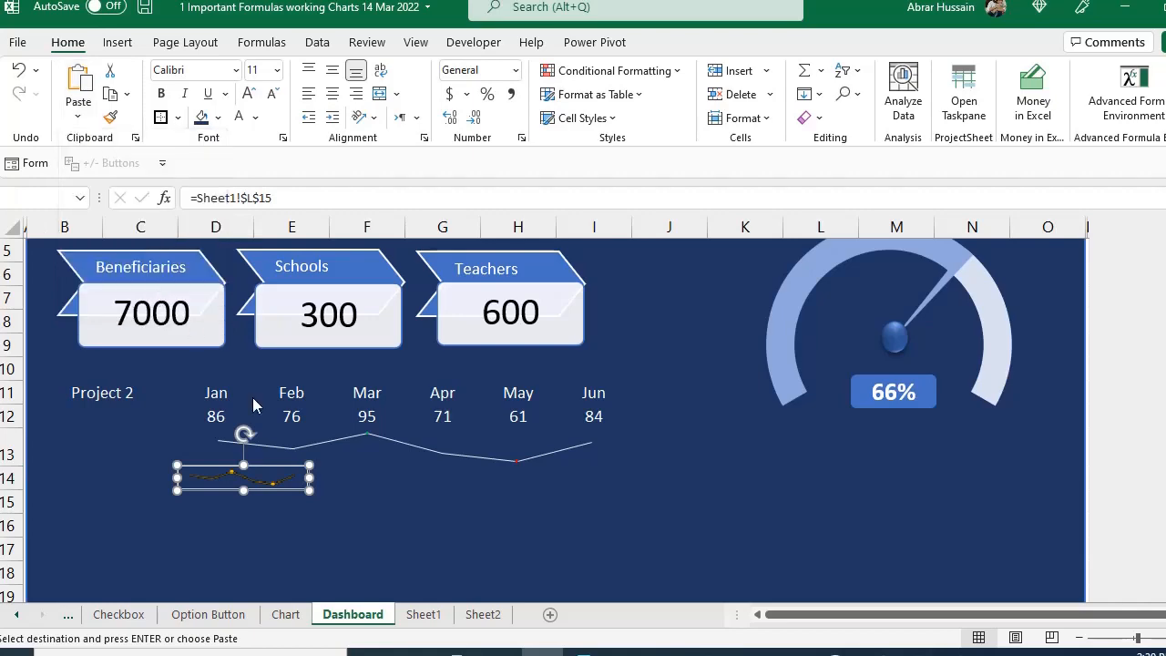
click(218, 510)
click(234, 476)
Step: Switch the project drop-down in B11 to Project 3 to test the linked sparkline picture
click(119, 392)
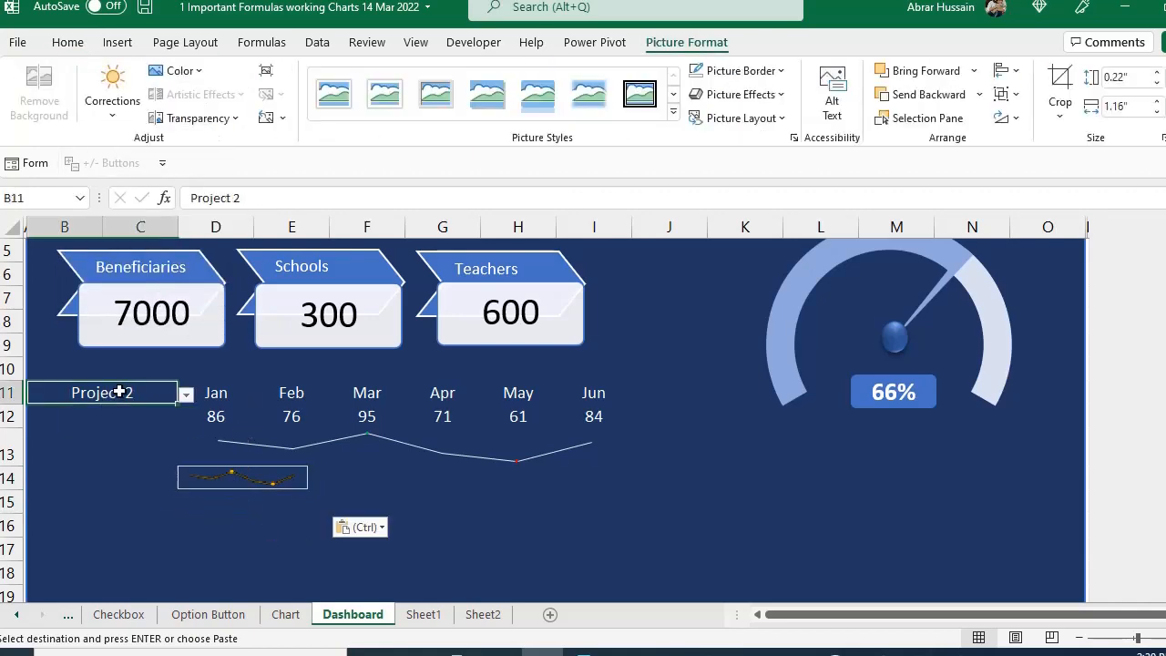
click(186, 395)
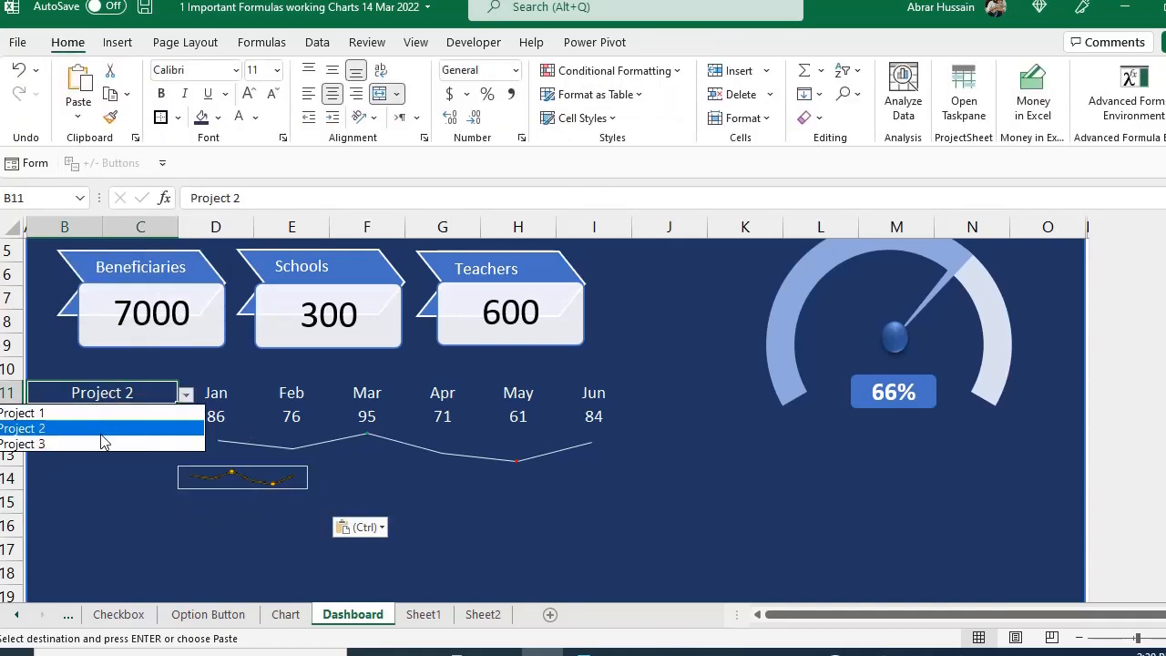
click(102, 435)
click(186, 395)
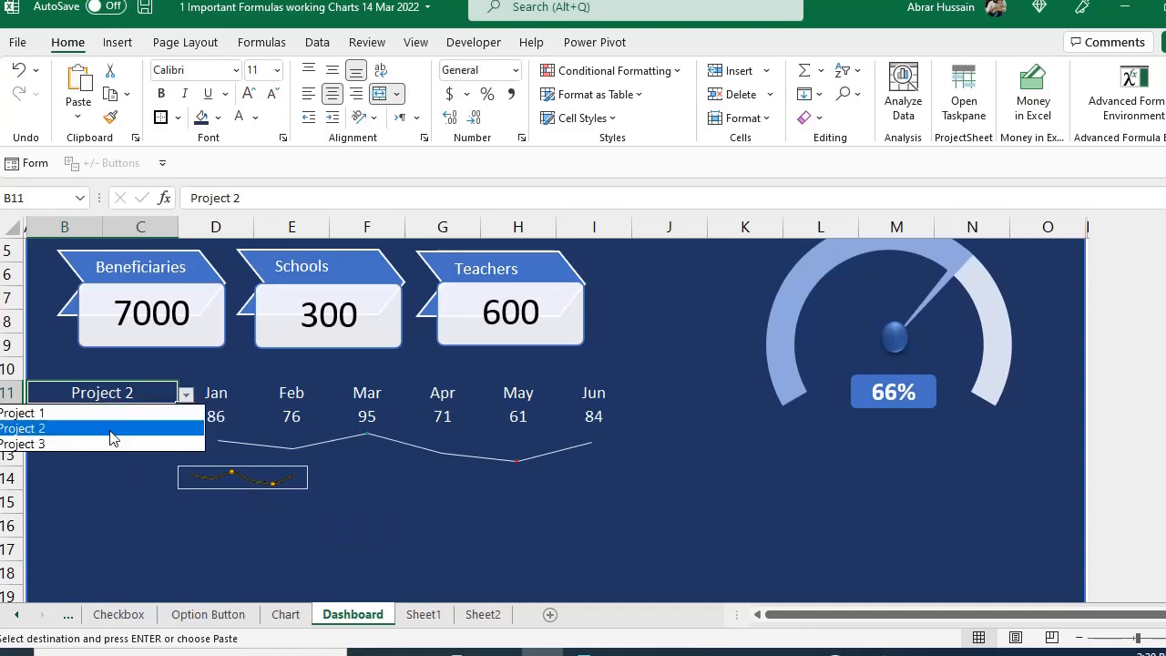
click(106, 443)
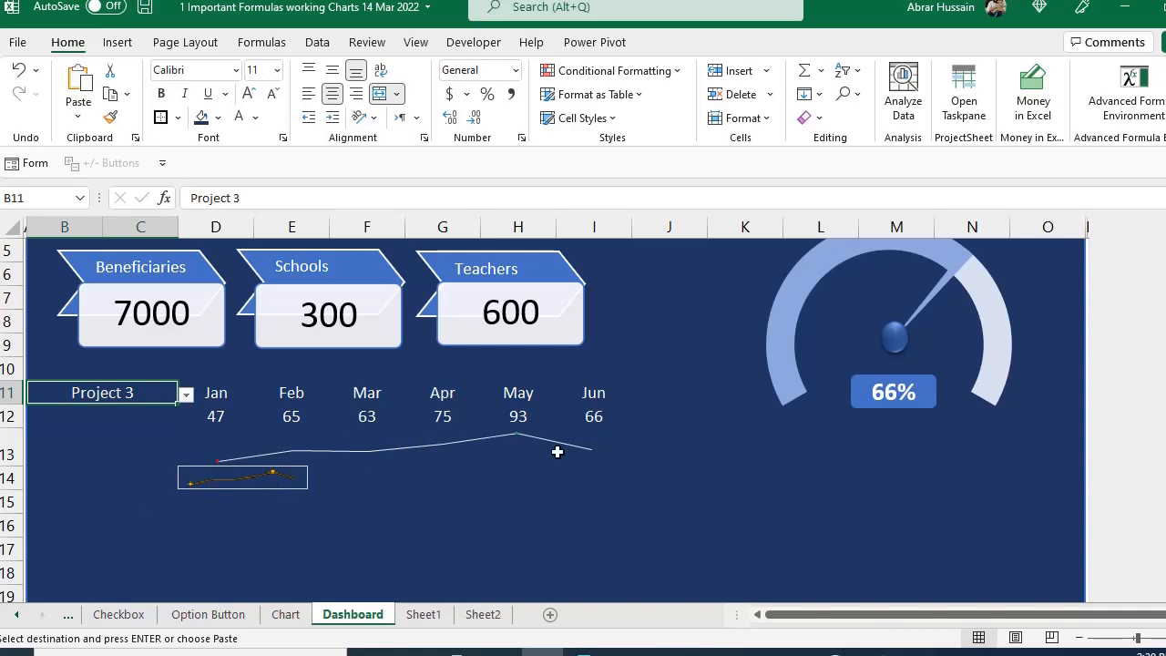
Step: Delete the linked sparkline picture at D14
click(223, 481)
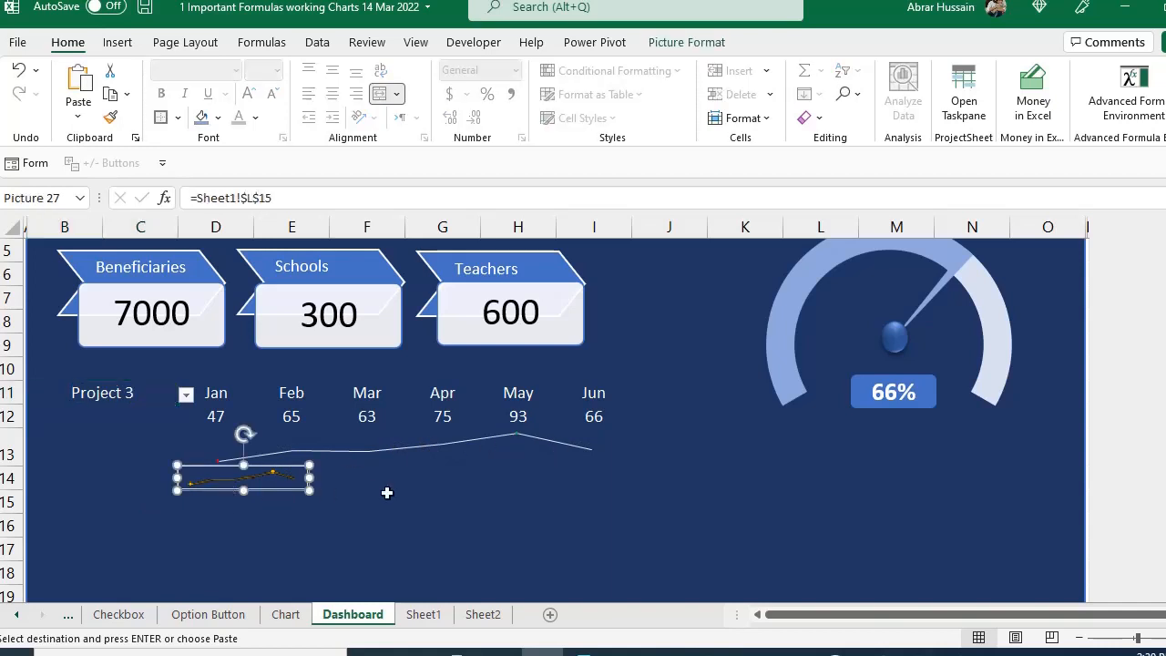
key(Delete)
click(251, 493)
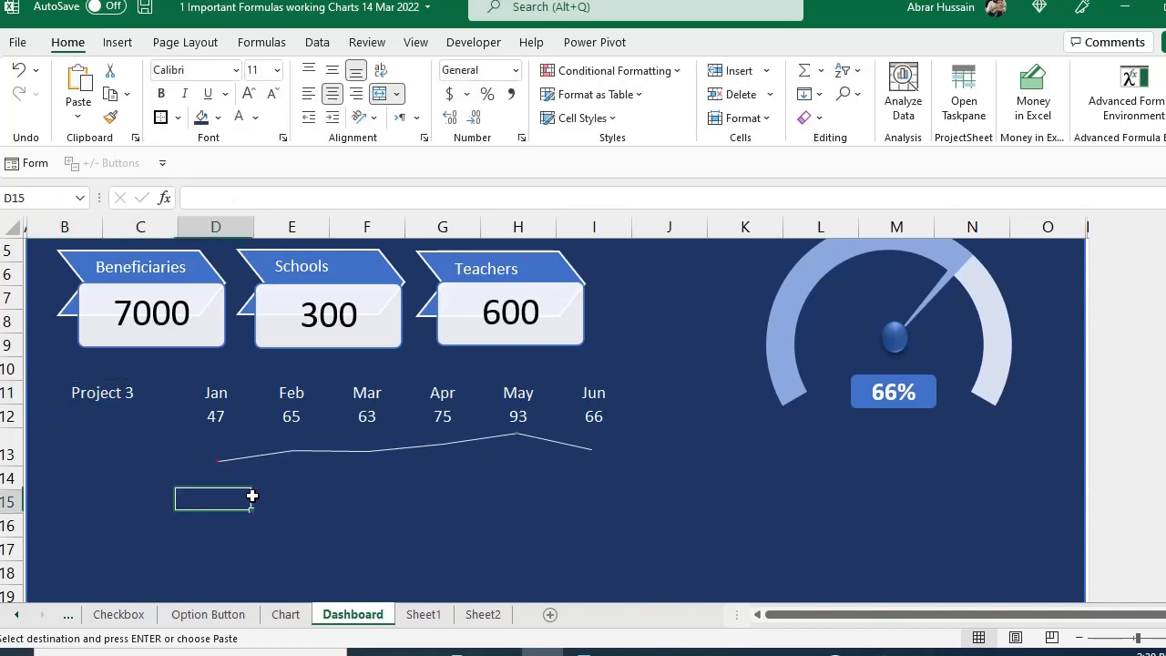
Step: Set the project drop-down in B11 to Project 1
click(96, 392)
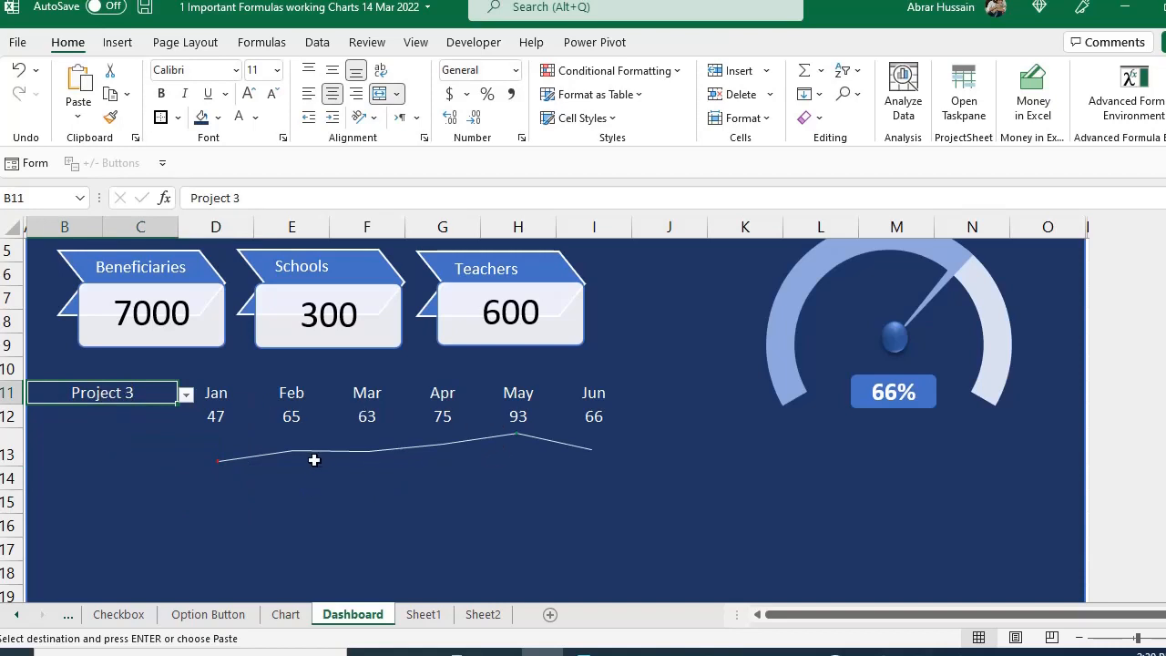
click(185, 396)
click(37, 409)
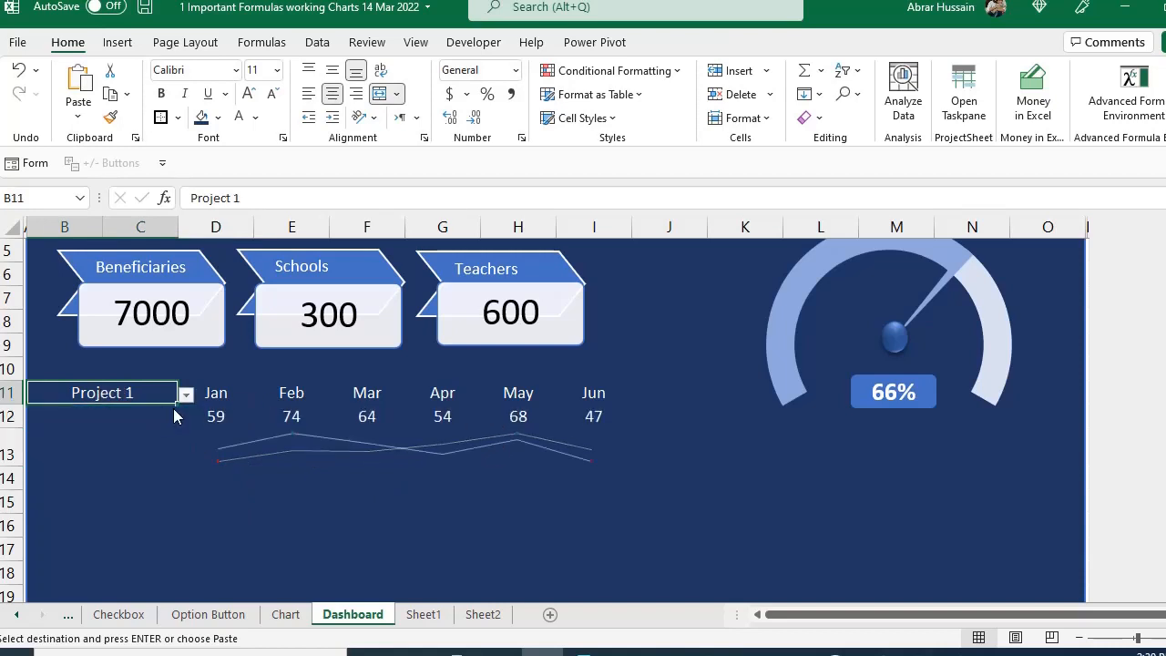
click(239, 454)
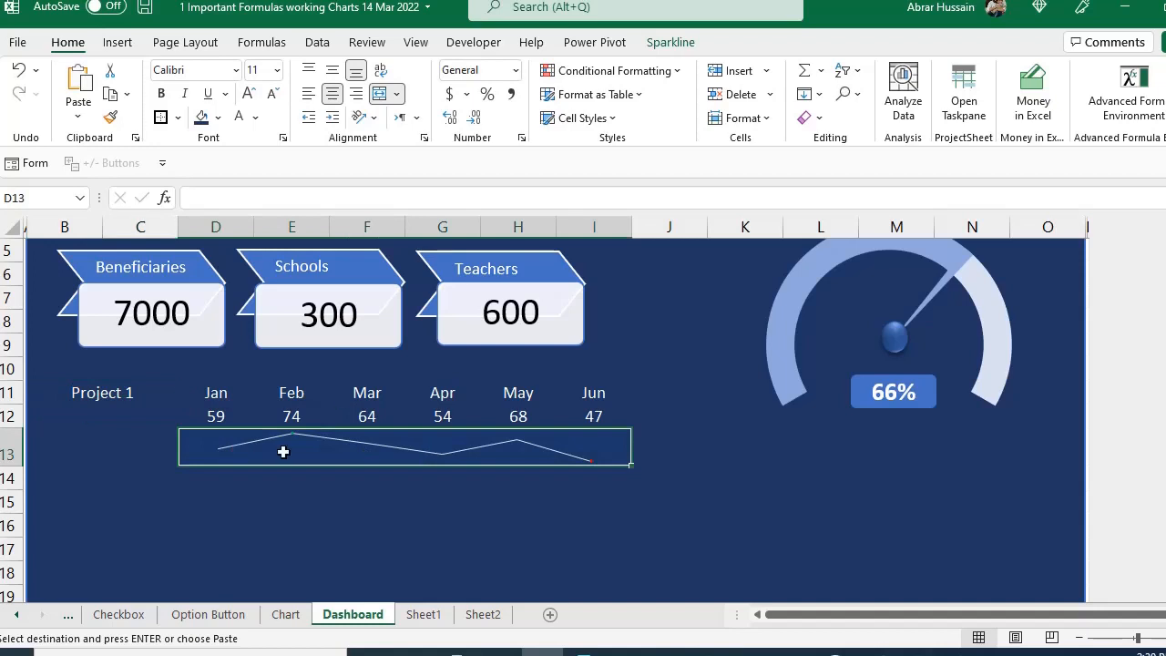
Step: Convert the monthly sparkline in D13 to the Win/Loss type
drag(204, 401, 589, 414)
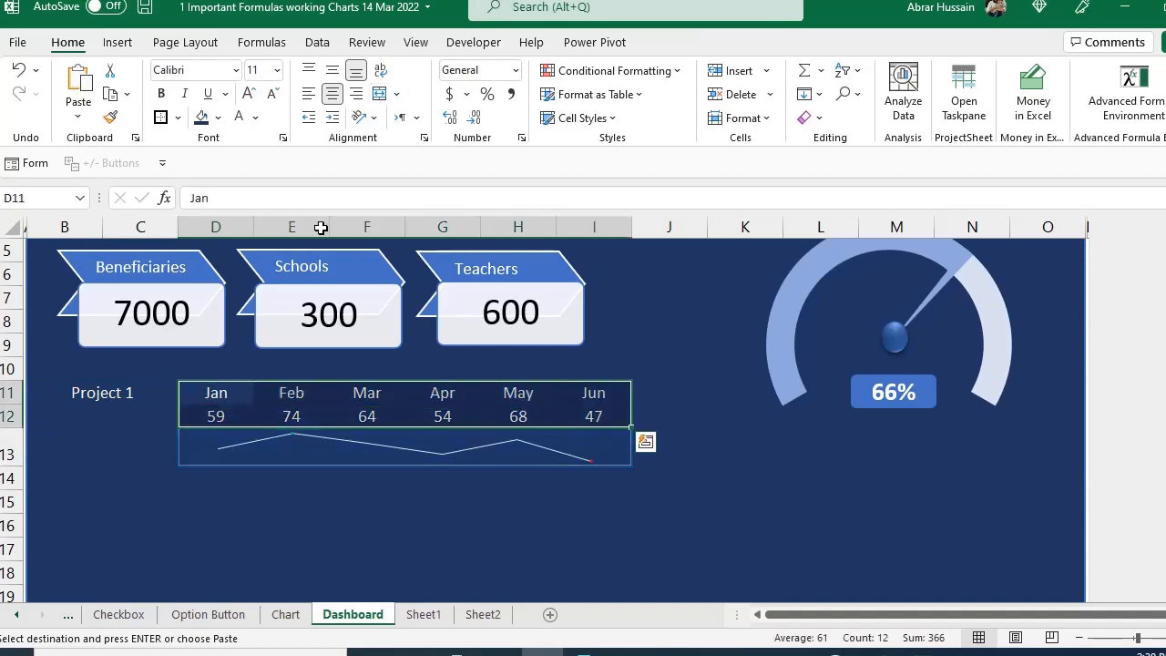
click(117, 44)
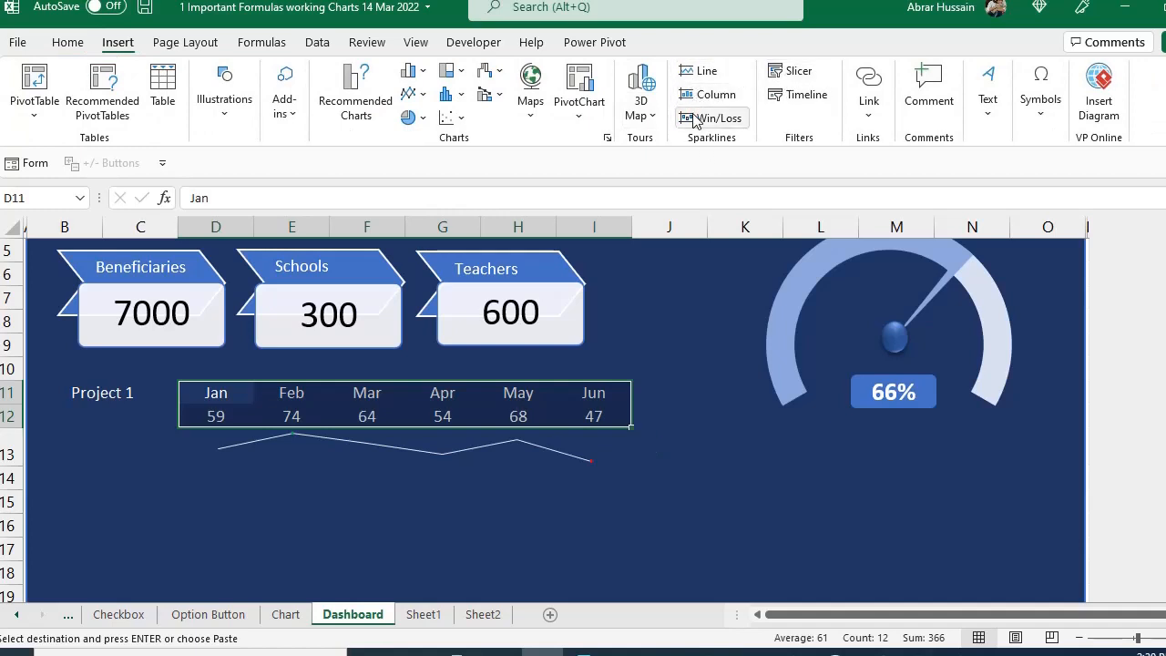
click(304, 445)
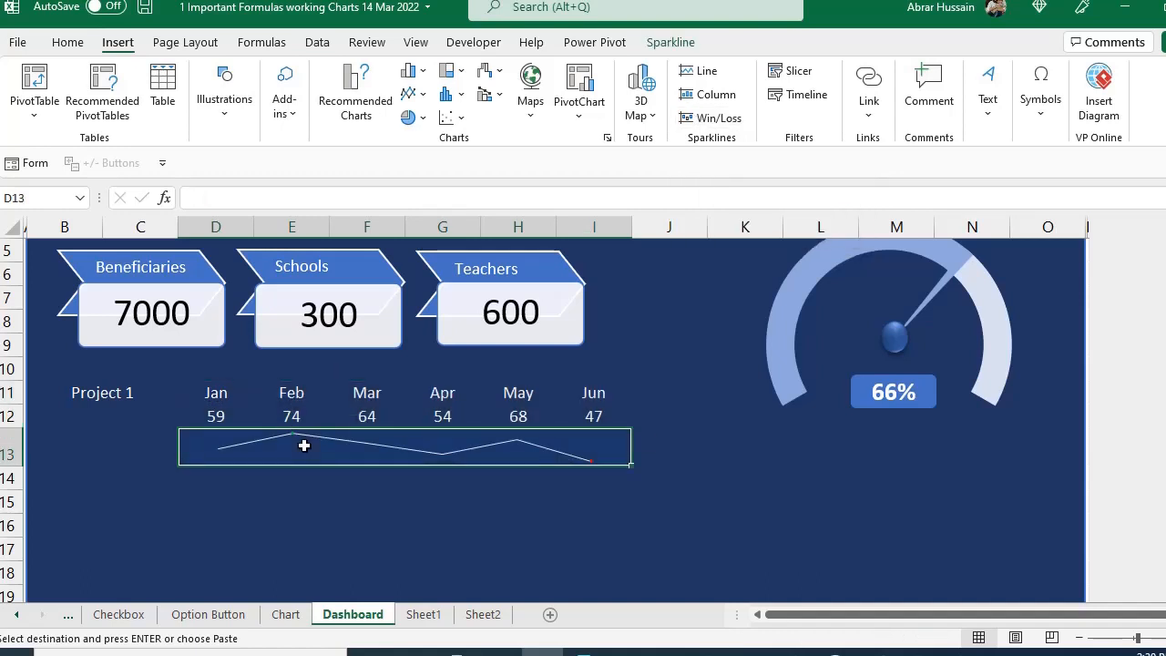
key(Escape)
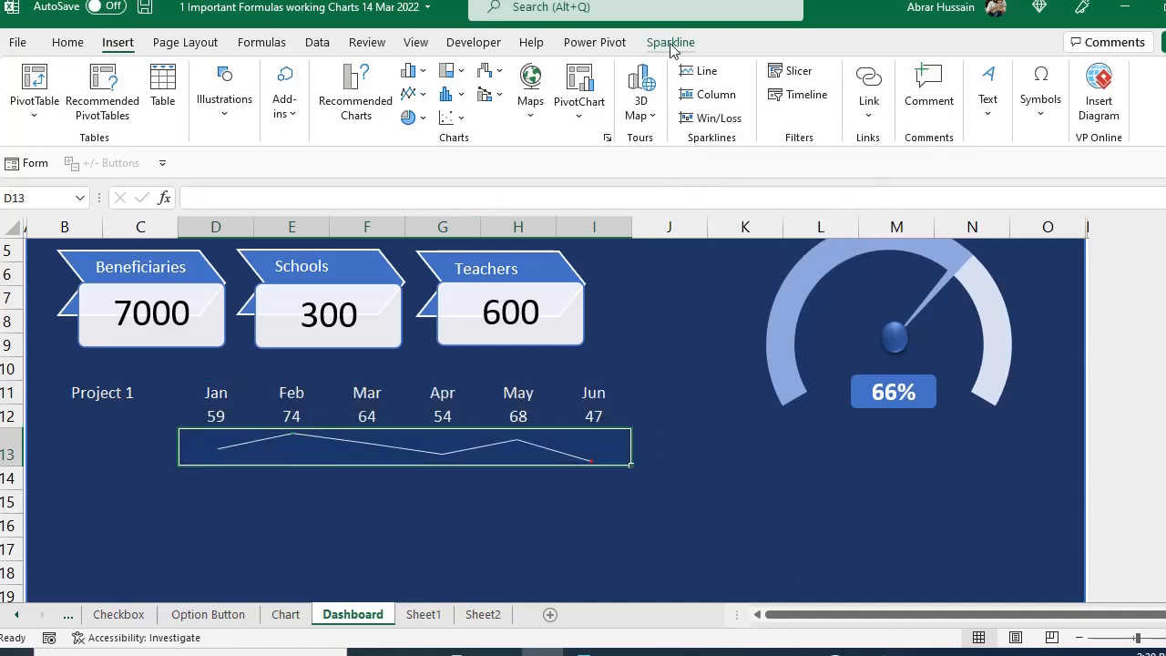
click(671, 44)
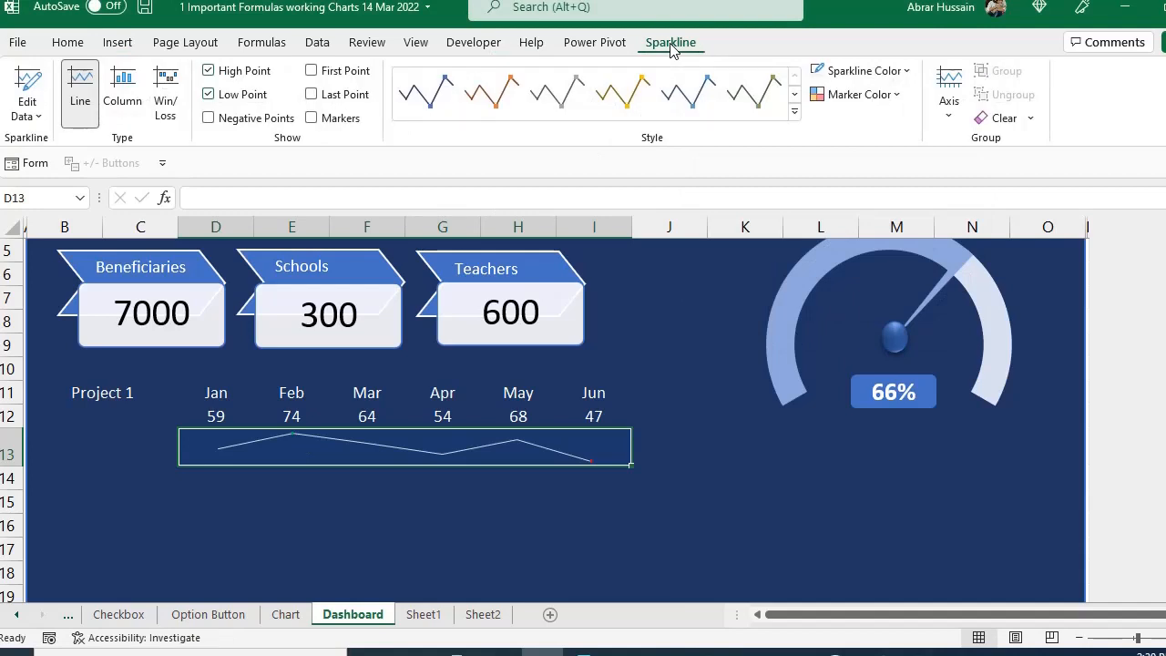
click(172, 105)
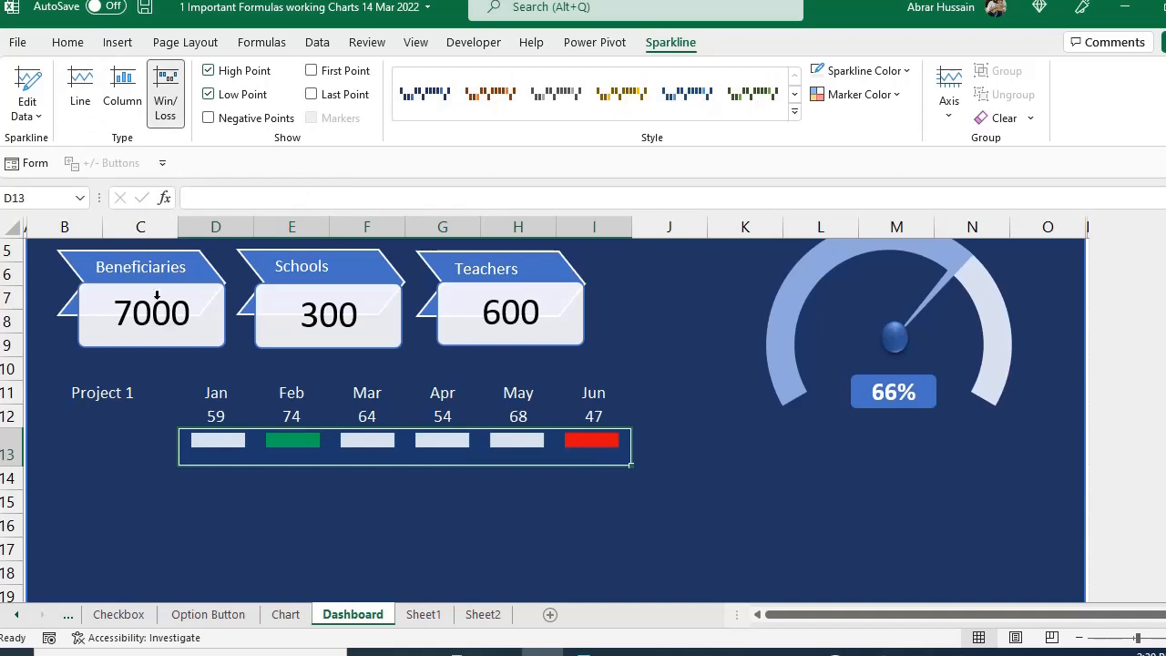
click(518, 526)
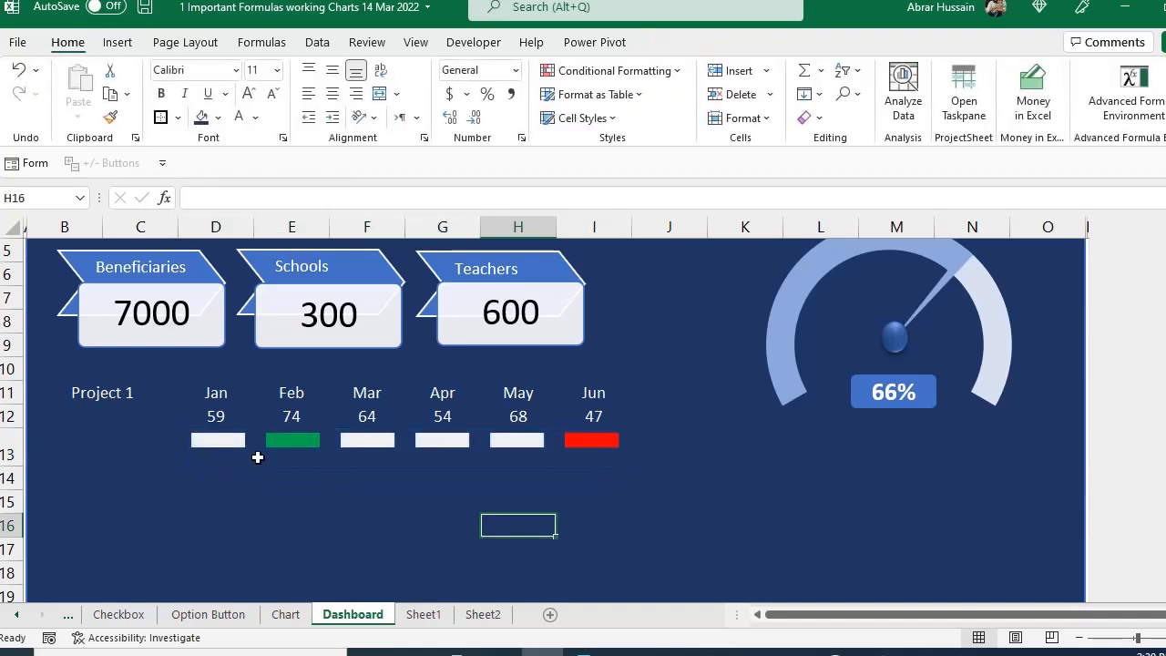
click(219, 442)
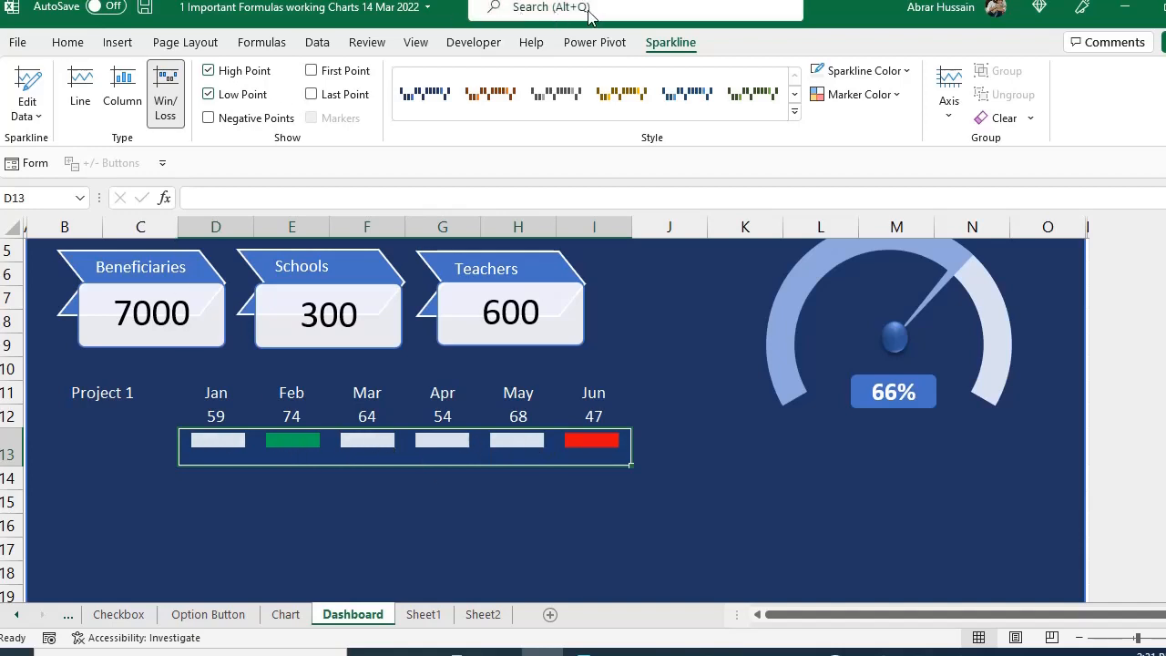
click(847, 96)
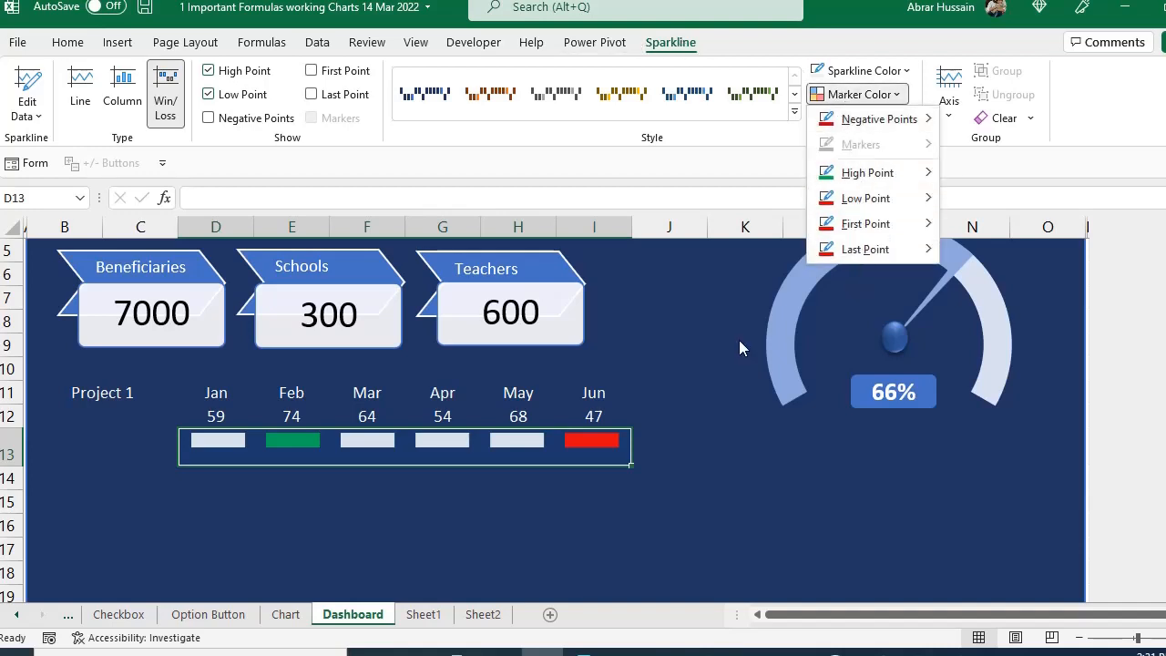
click(305, 503)
click(338, 476)
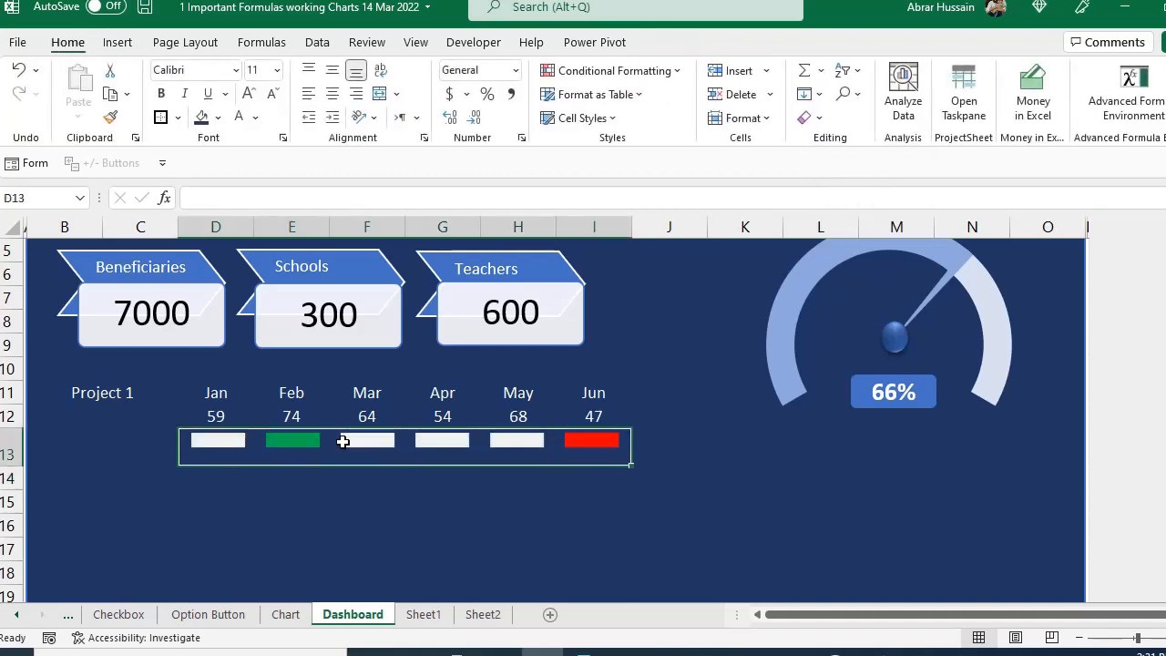
Step: Convert the monthly sparkline in D13 to the Column type
click(338, 444)
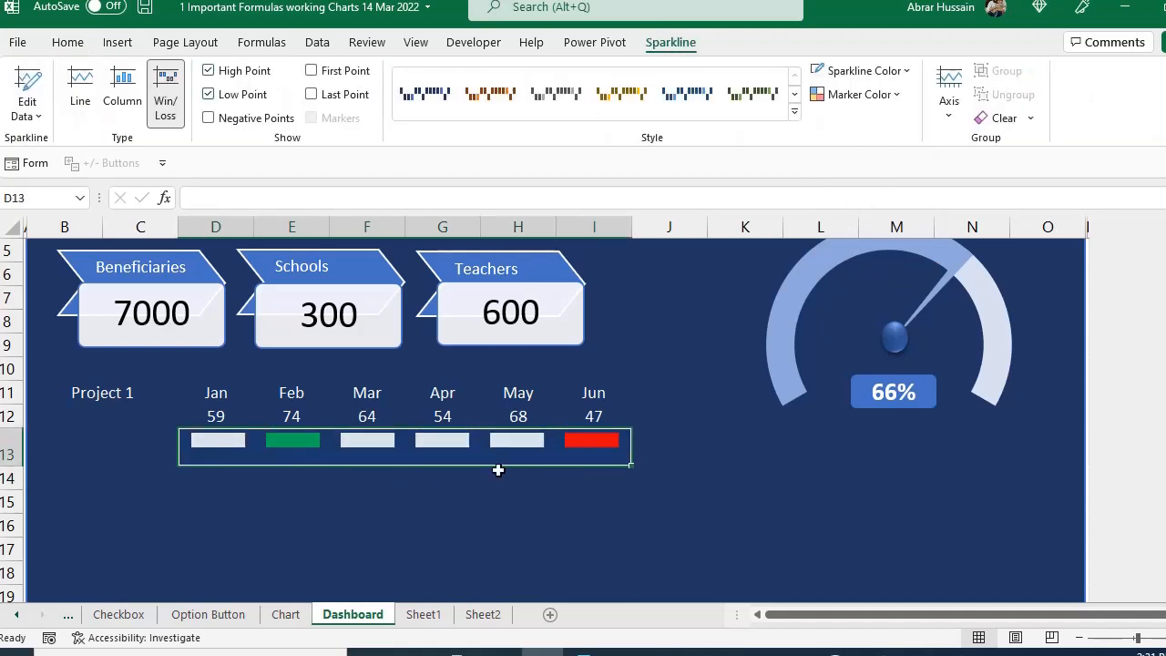
click(122, 103)
click(308, 552)
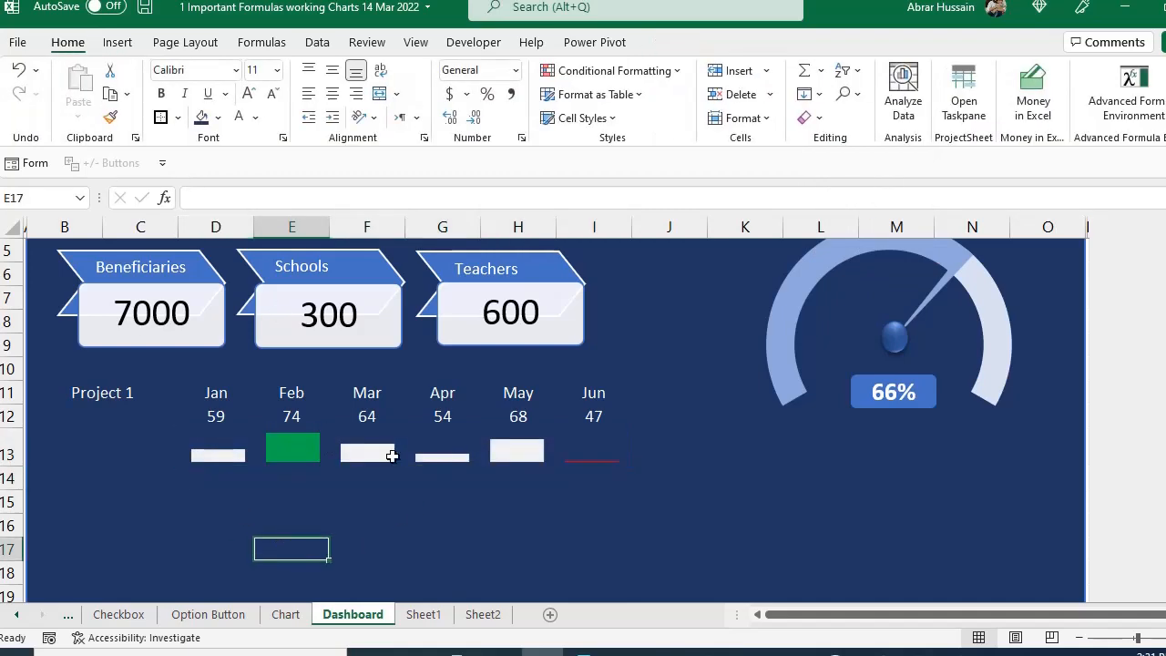
click(349, 458)
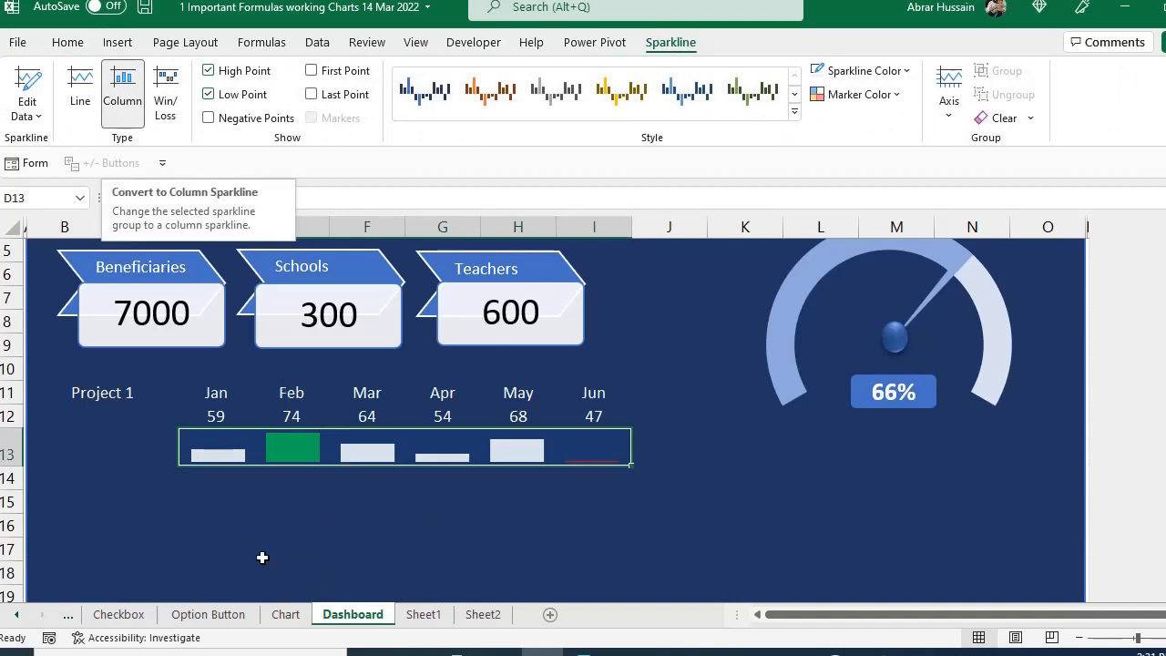
click(216, 496)
Step: Try a small clustered column chart of the monthly figures in D11:I12 over the sparkline row, and remove it
drag(209, 392, 568, 416)
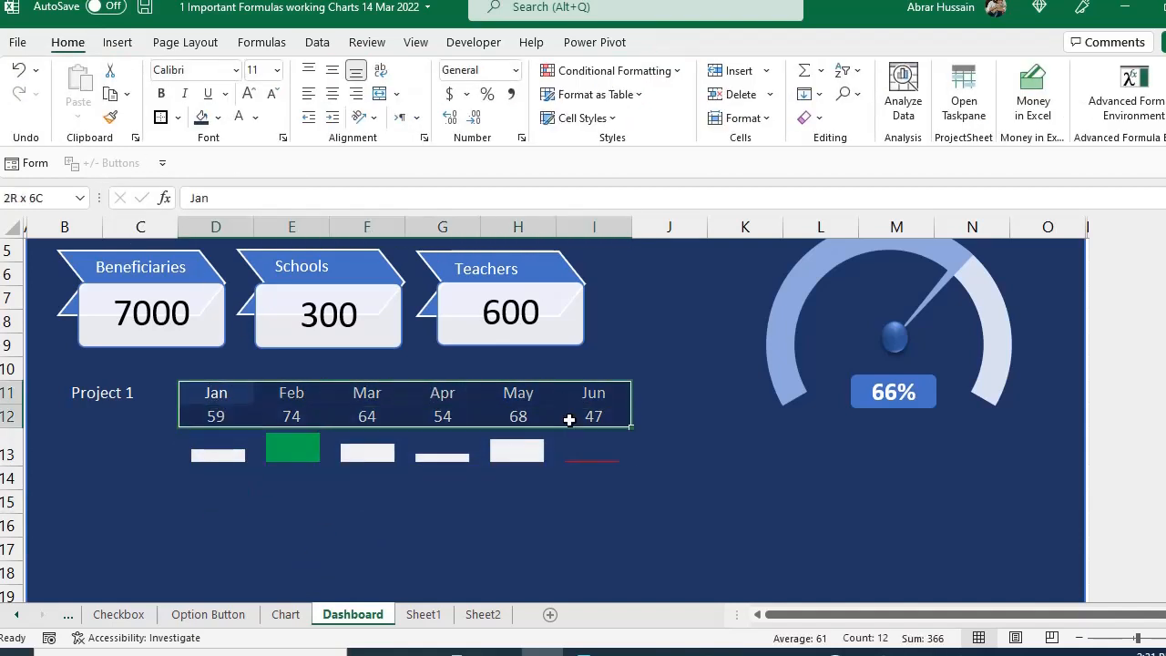
click(114, 44)
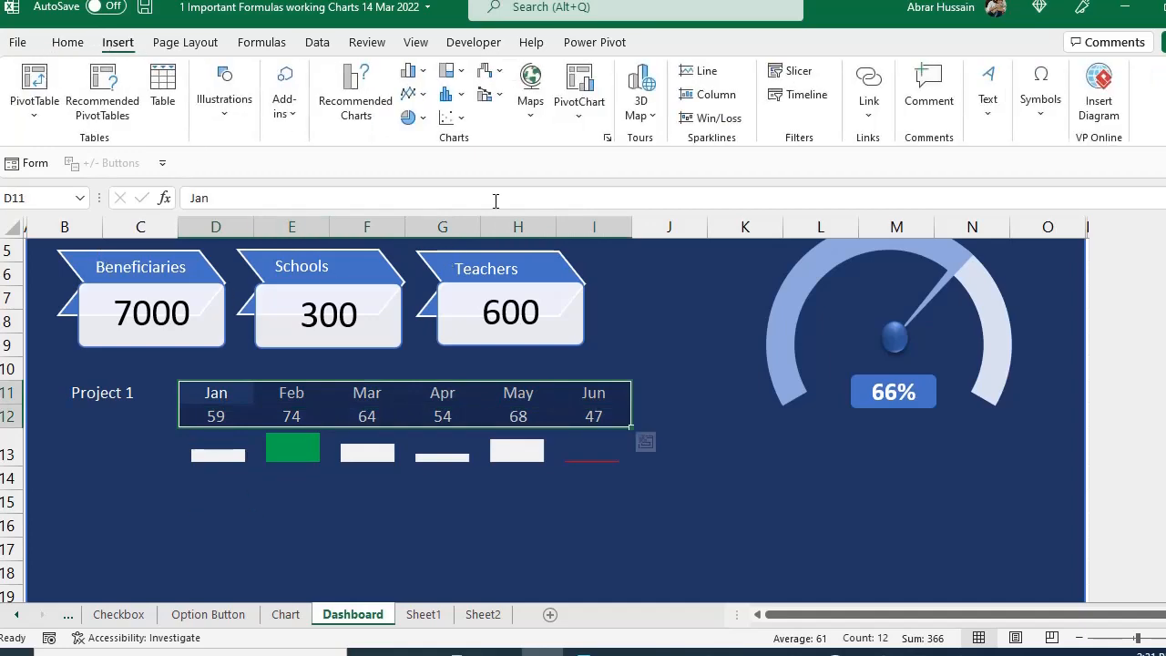
click(423, 73)
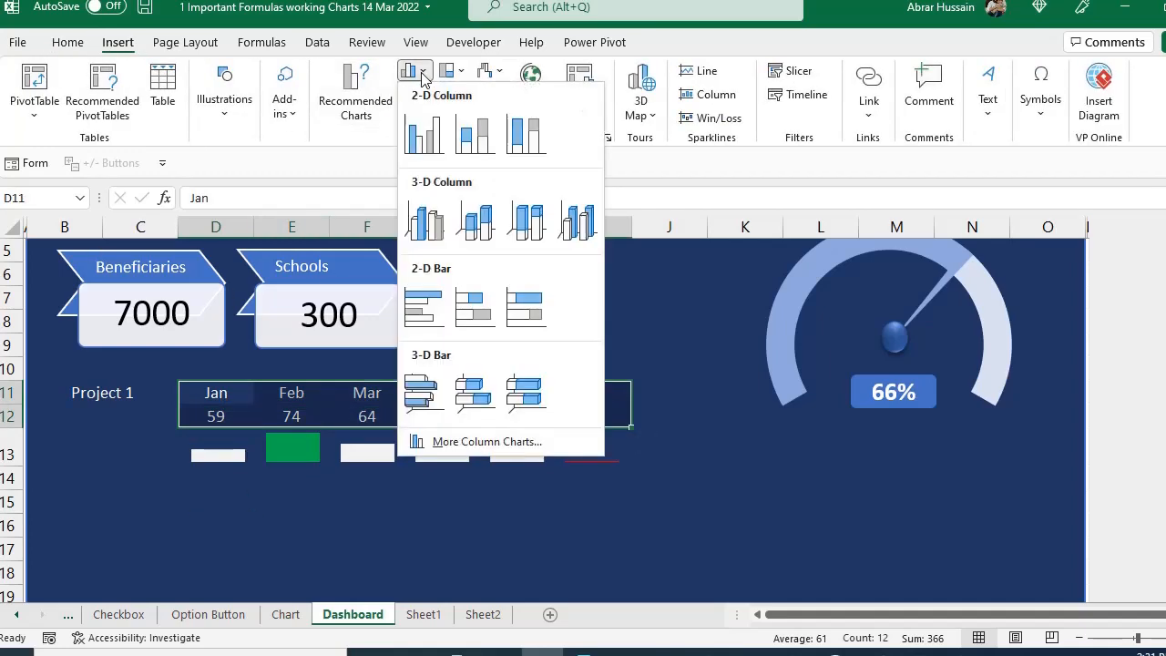
click(427, 133)
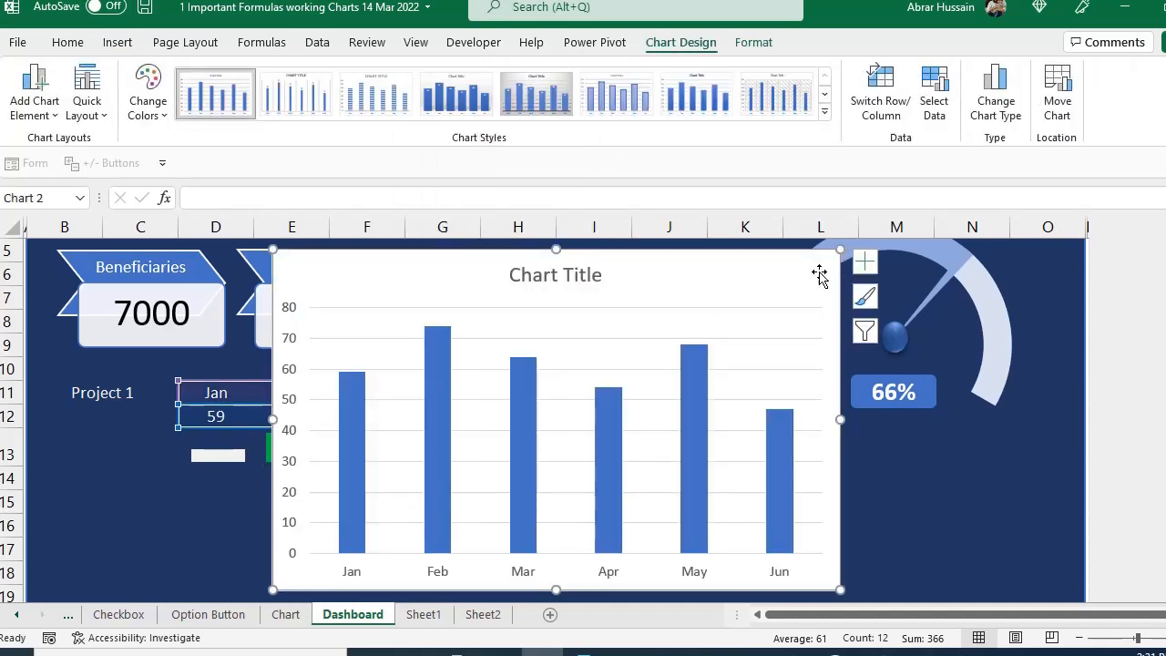
drag(838, 250, 541, 500)
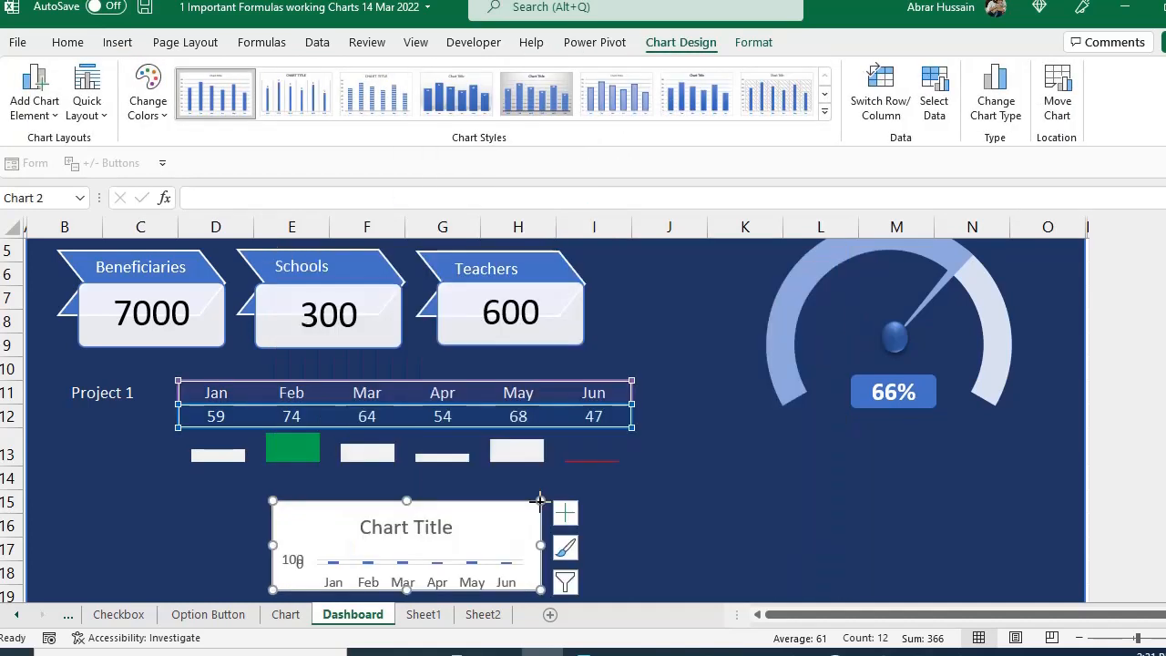
drag(354, 513, 301, 426)
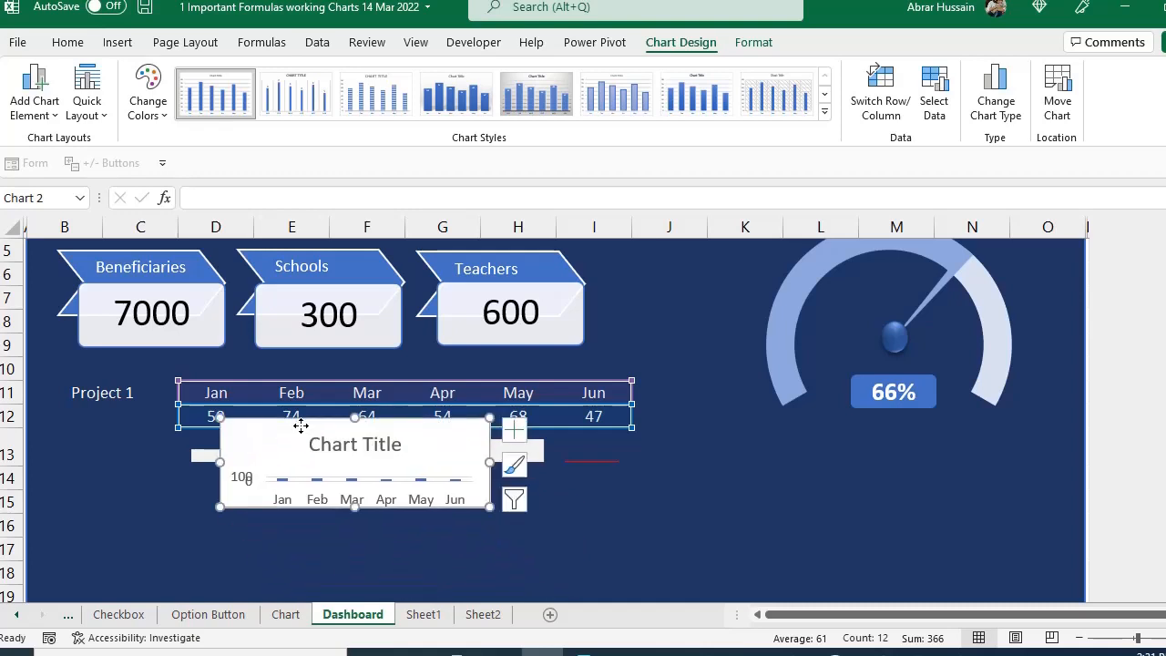
key(Delete)
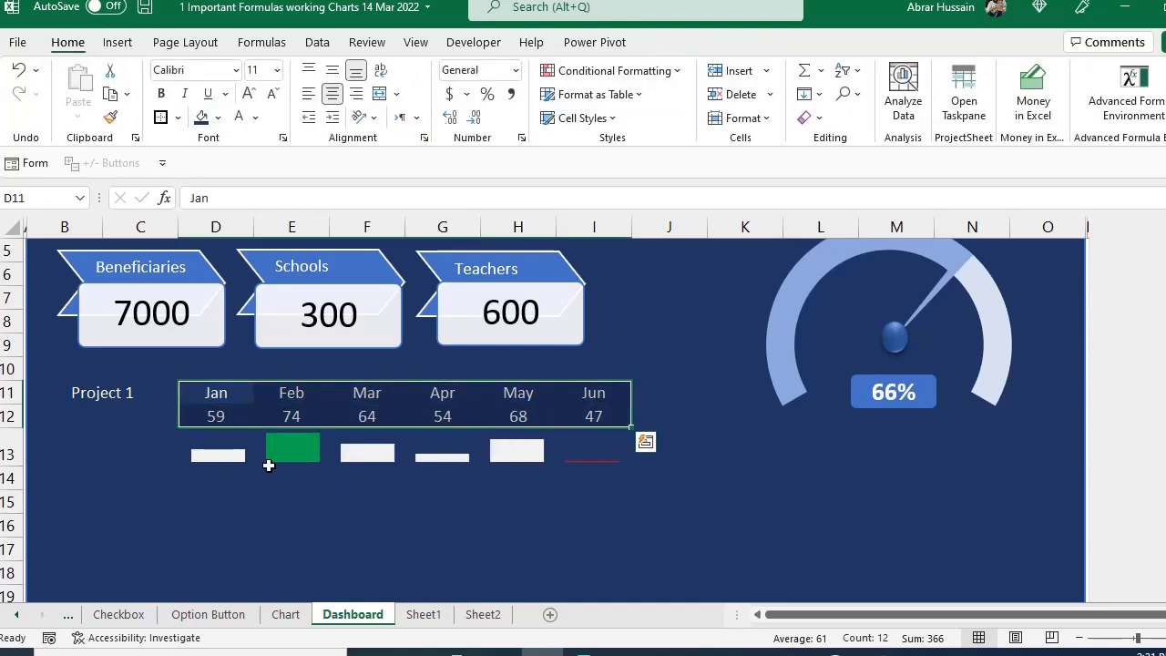
Step: Increase the height of row 13 to make the column sparkline taller
click(273, 449)
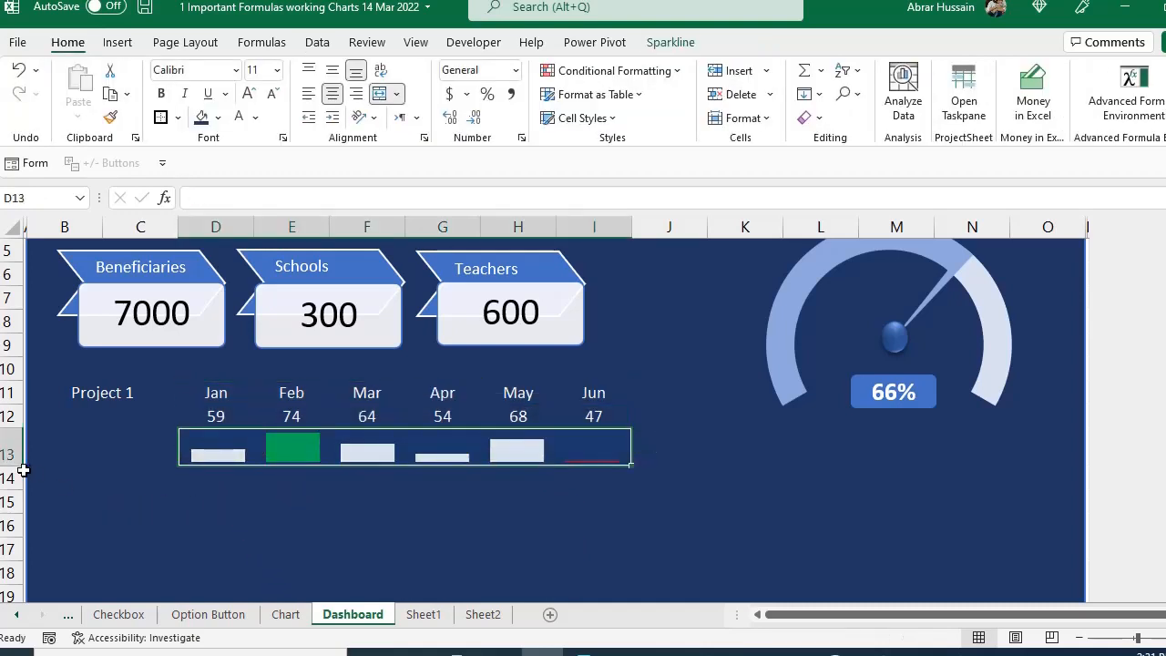
drag(14, 466, 14, 492)
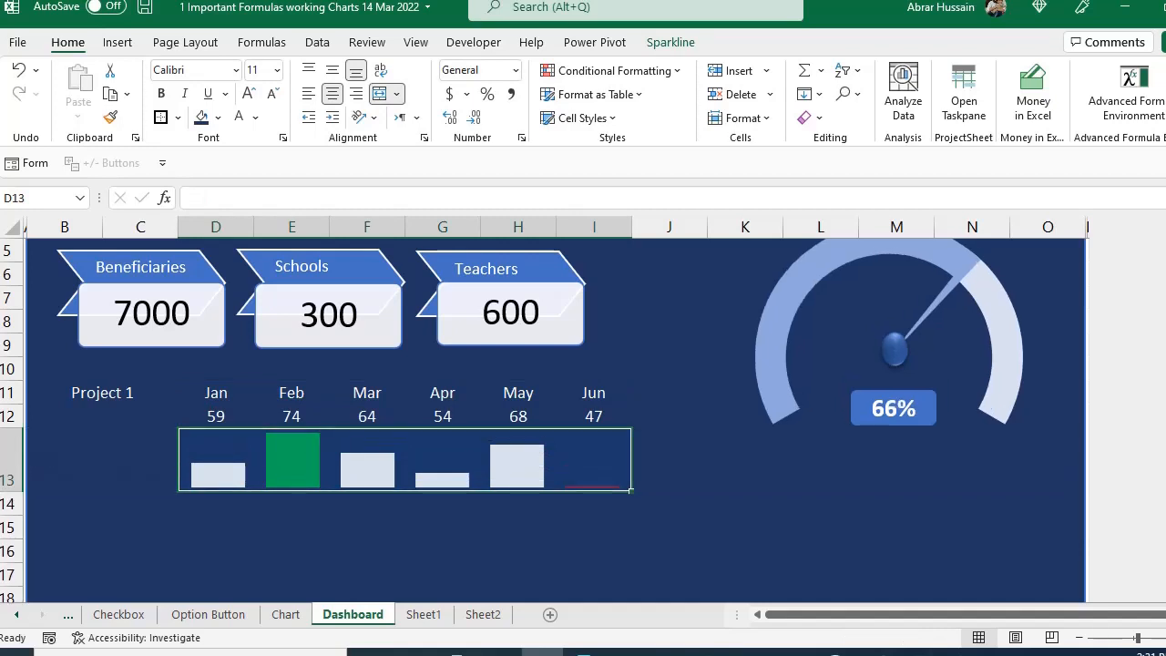
click(444, 526)
click(571, 469)
Step: Hide the month names and figures in D11:I12 with the custom number format ;;;
drag(209, 401, 593, 414)
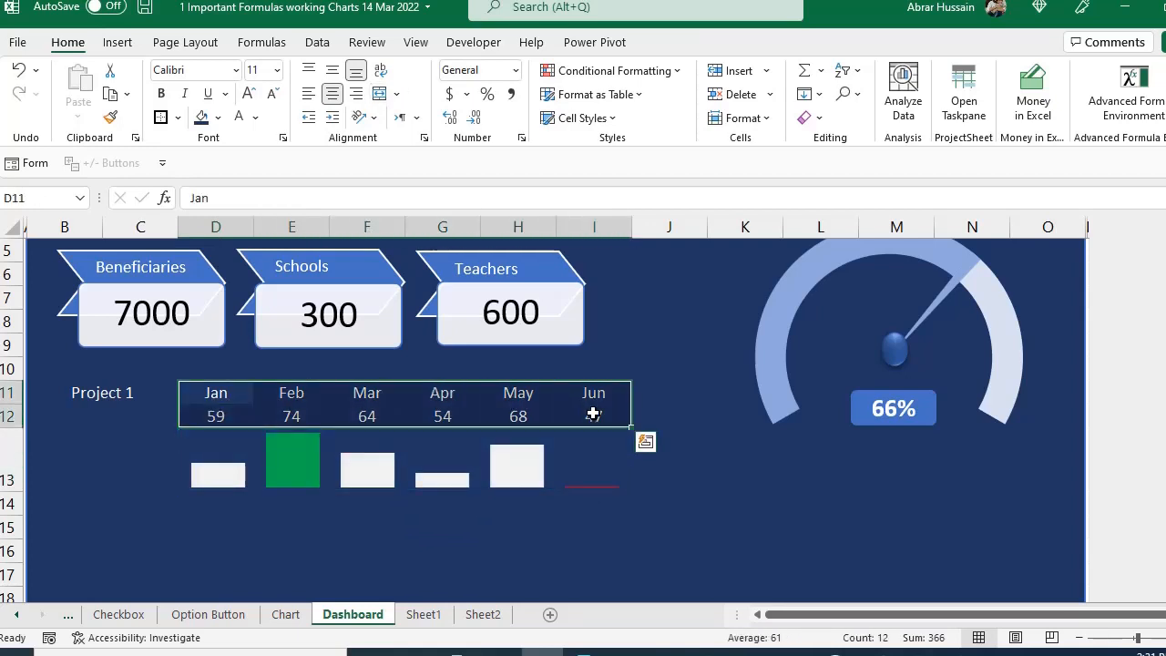
key(ctrl+c)
scroll(243, 506, down, 5)
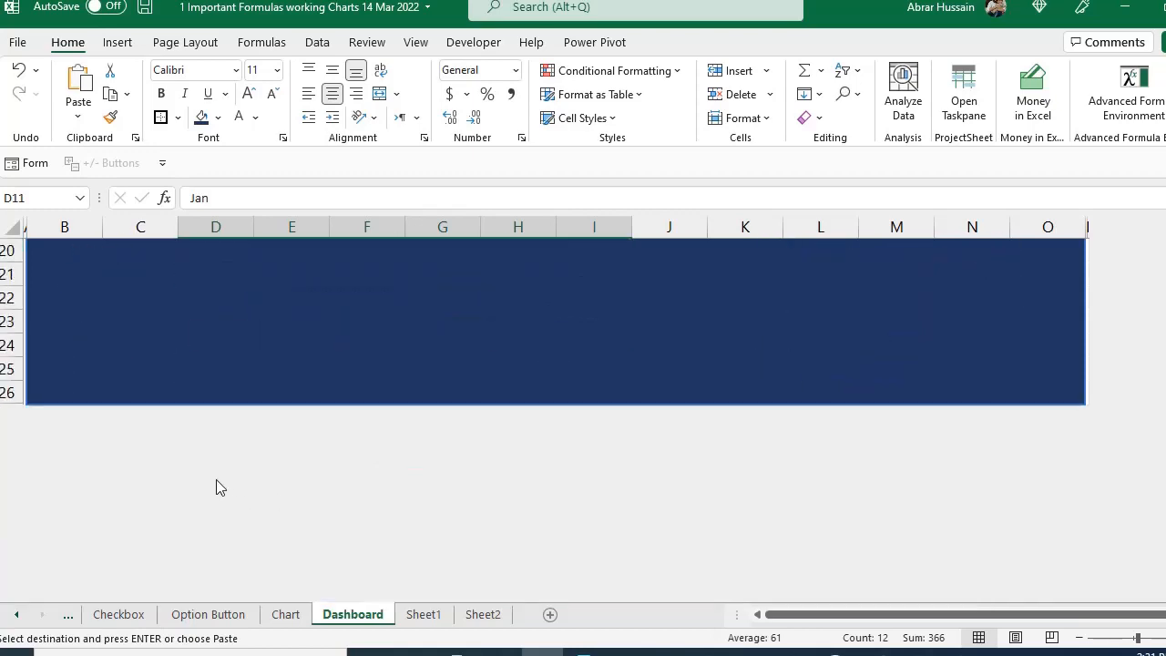
scroll(415, 495, up, 6)
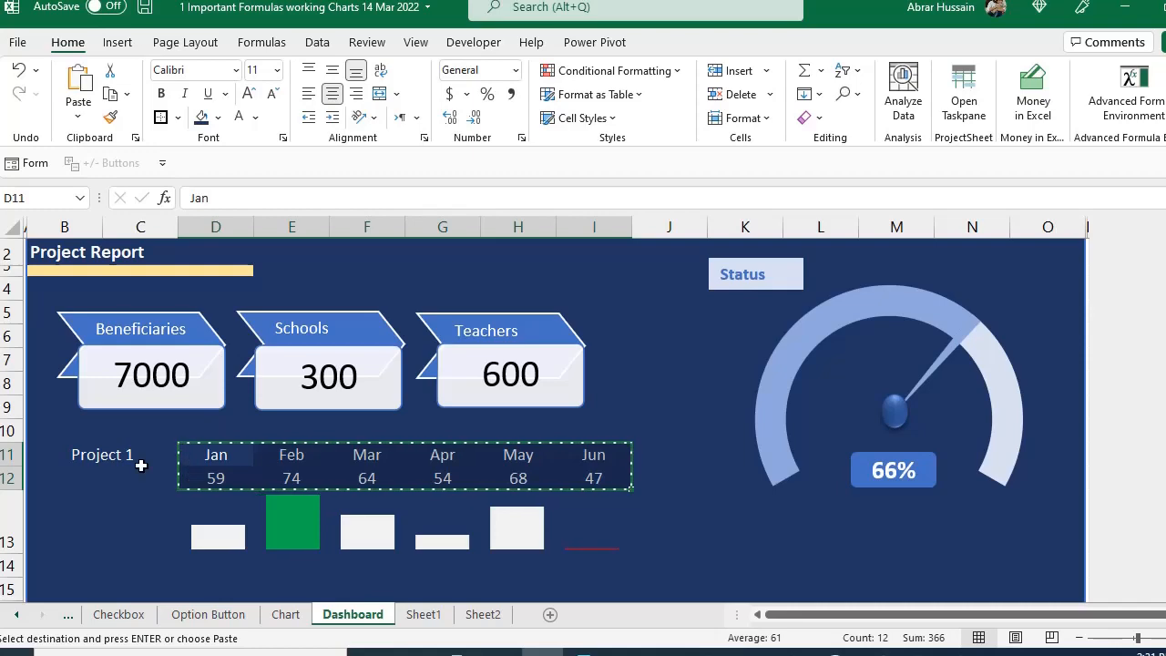
right_click(238, 463)
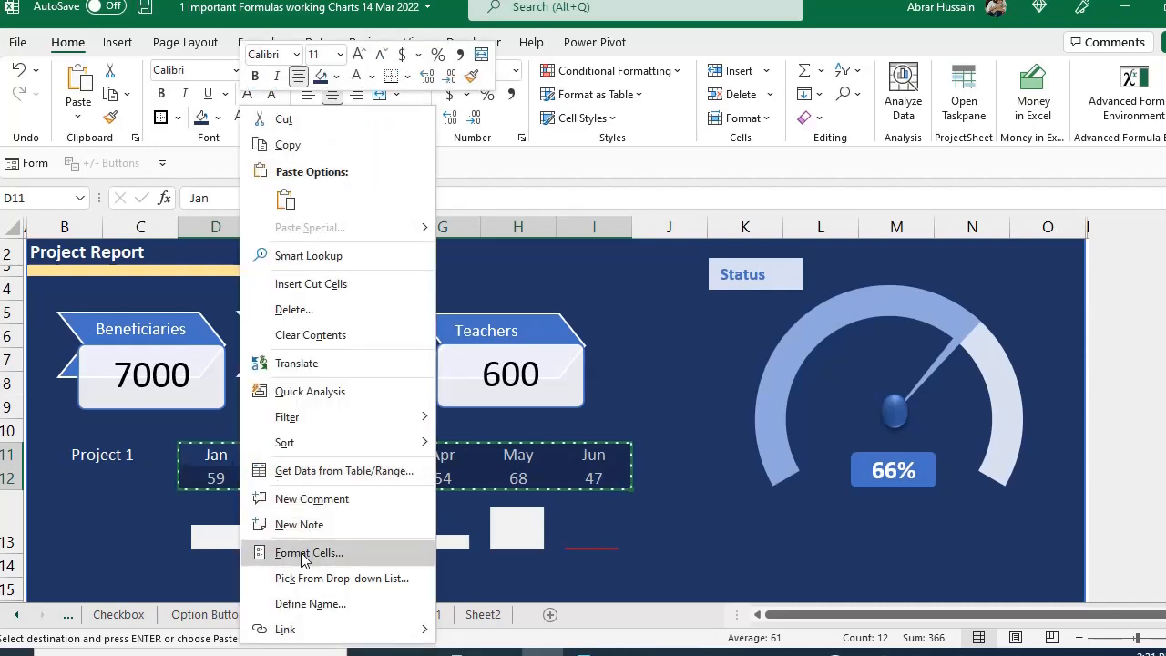
key(Escape)
key(Escape)
click(114, 416)
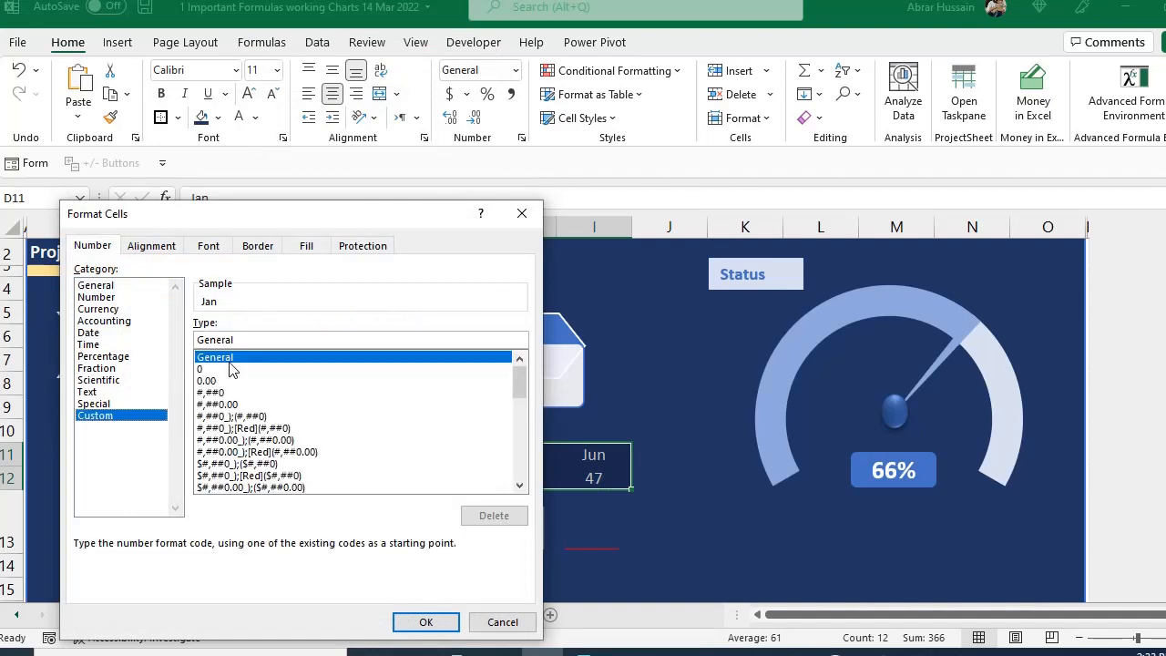
double_click(222, 341)
text(;)
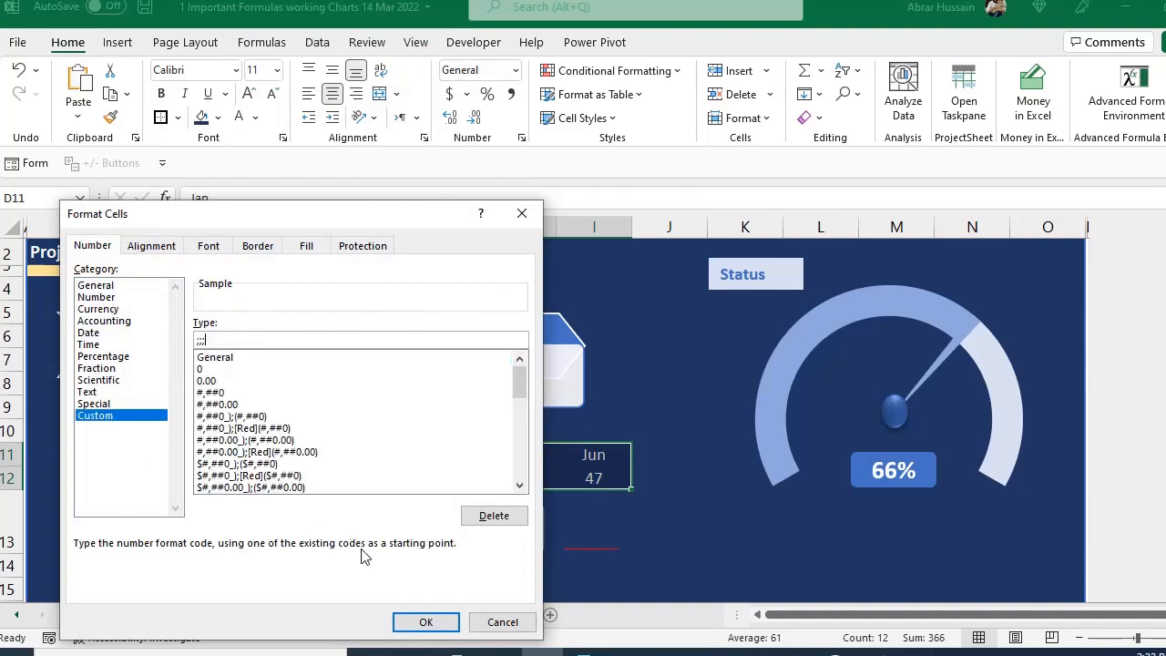
text(;;)
click(425, 622)
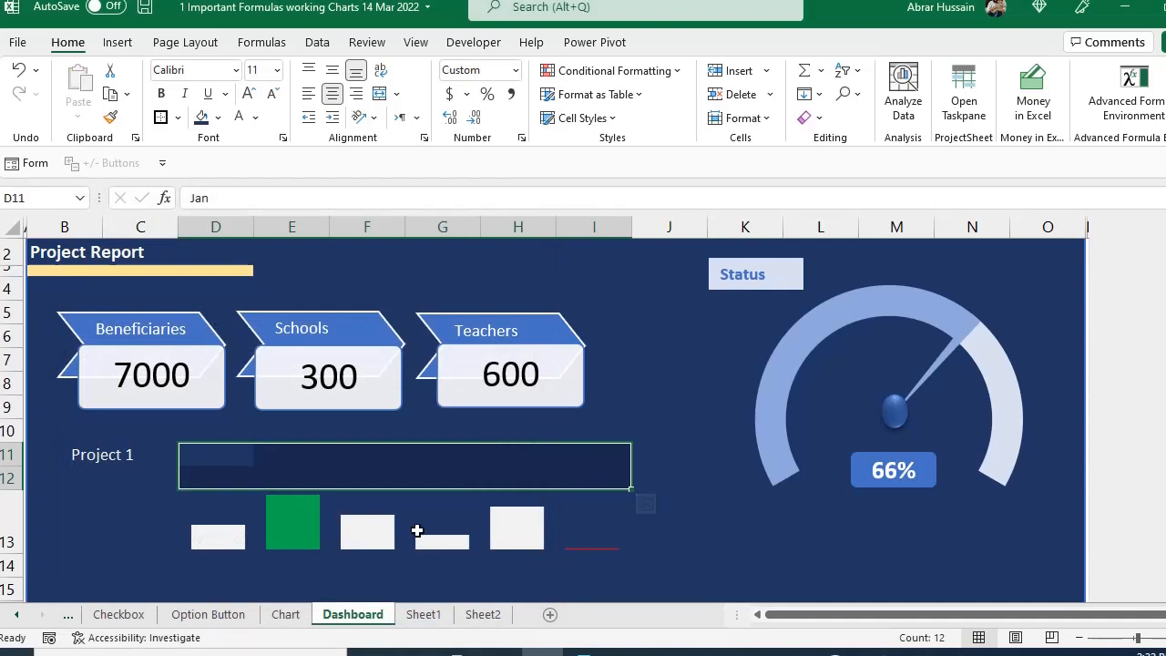
Step: Test the column sparkline by choosing Project 3 and Project 2 in the B11 project drop-down
click(109, 456)
click(186, 456)
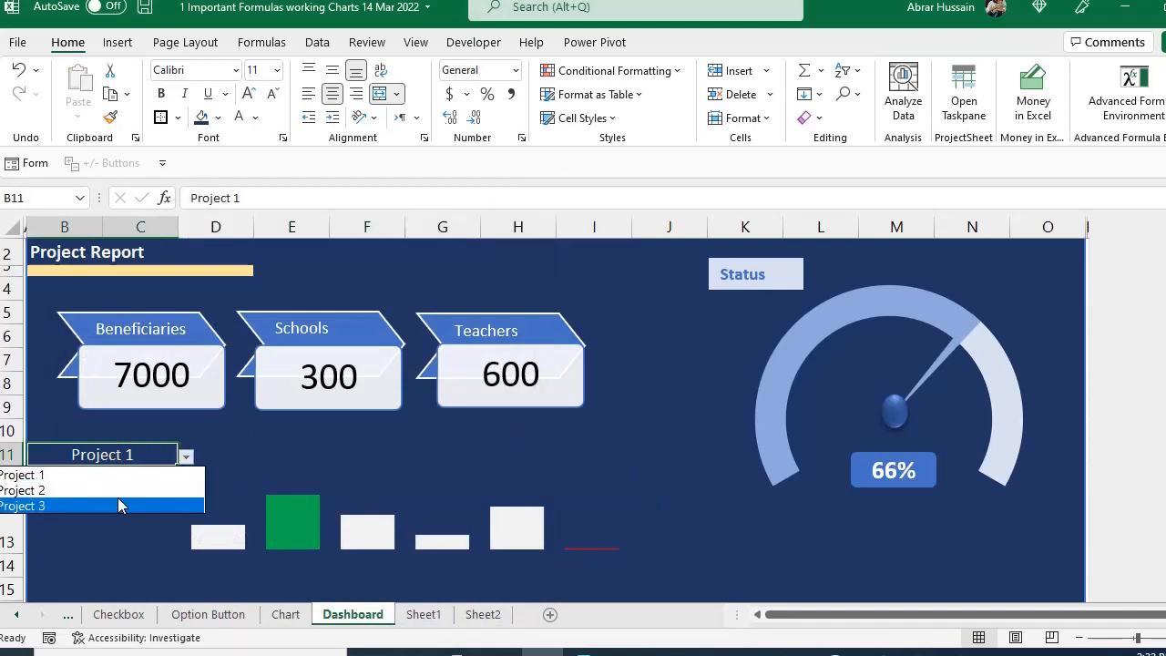
click(119, 503)
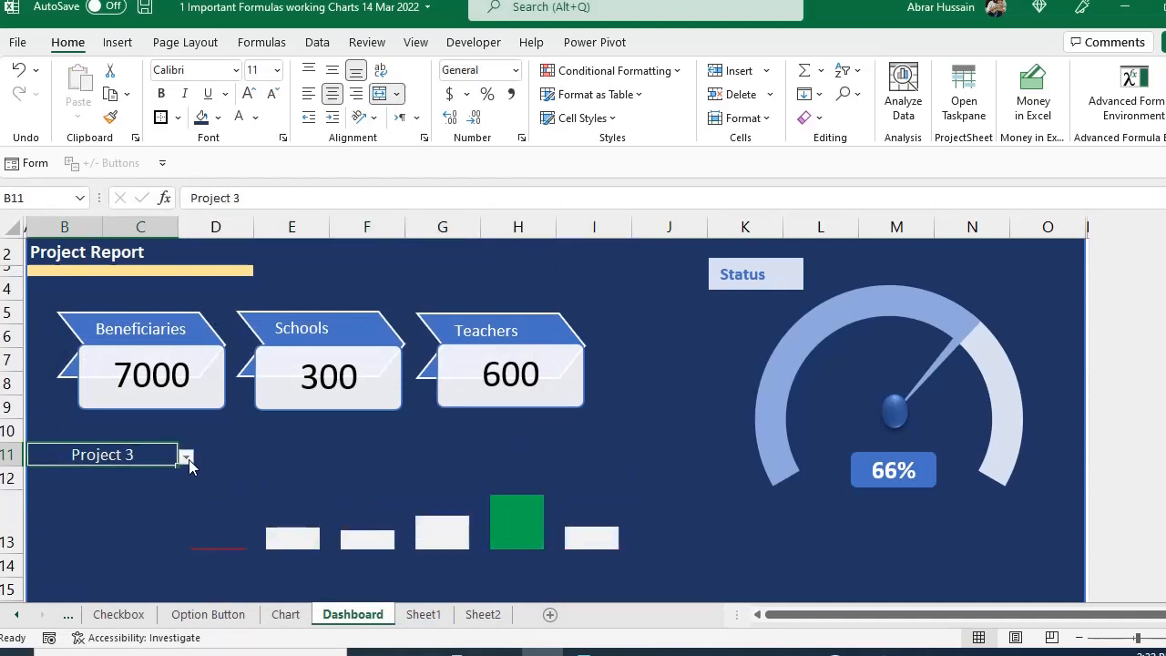
click(188, 459)
click(119, 486)
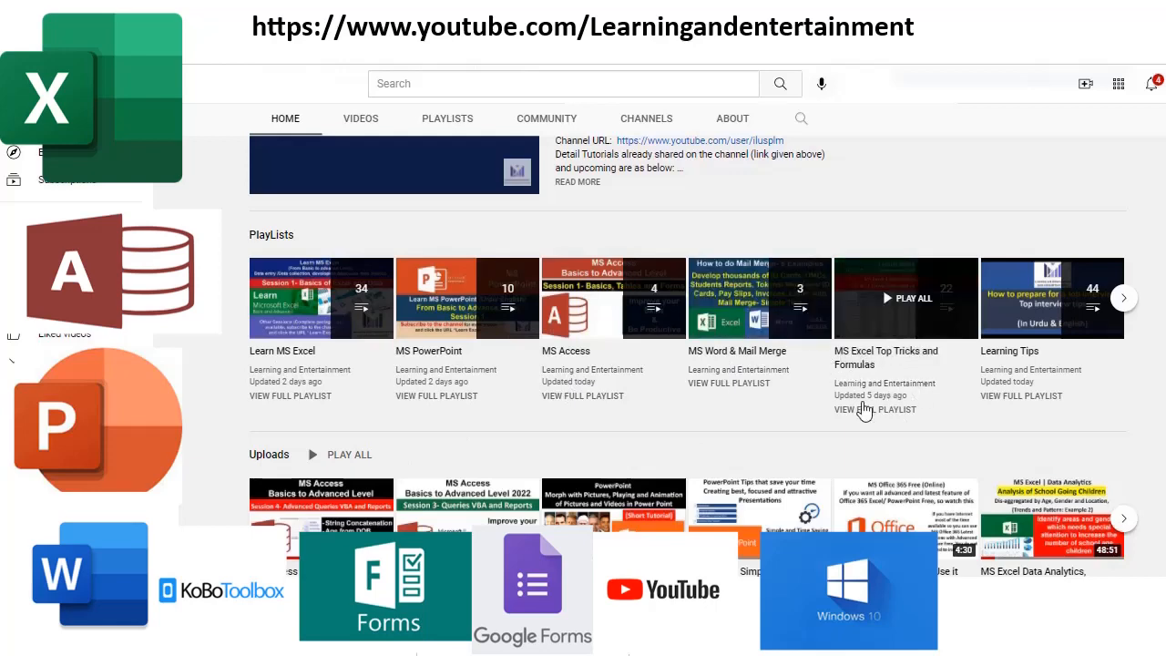
scroll(1120, 370, up, 1)
click(1123, 389)
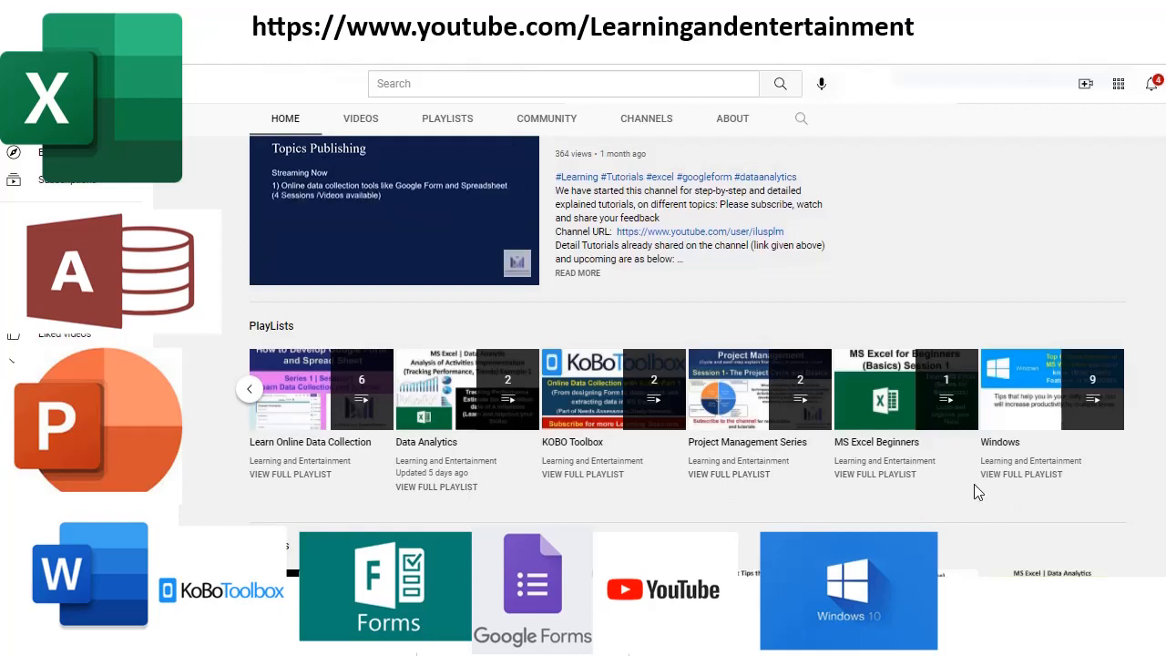
scroll(430, 511, down, 2)
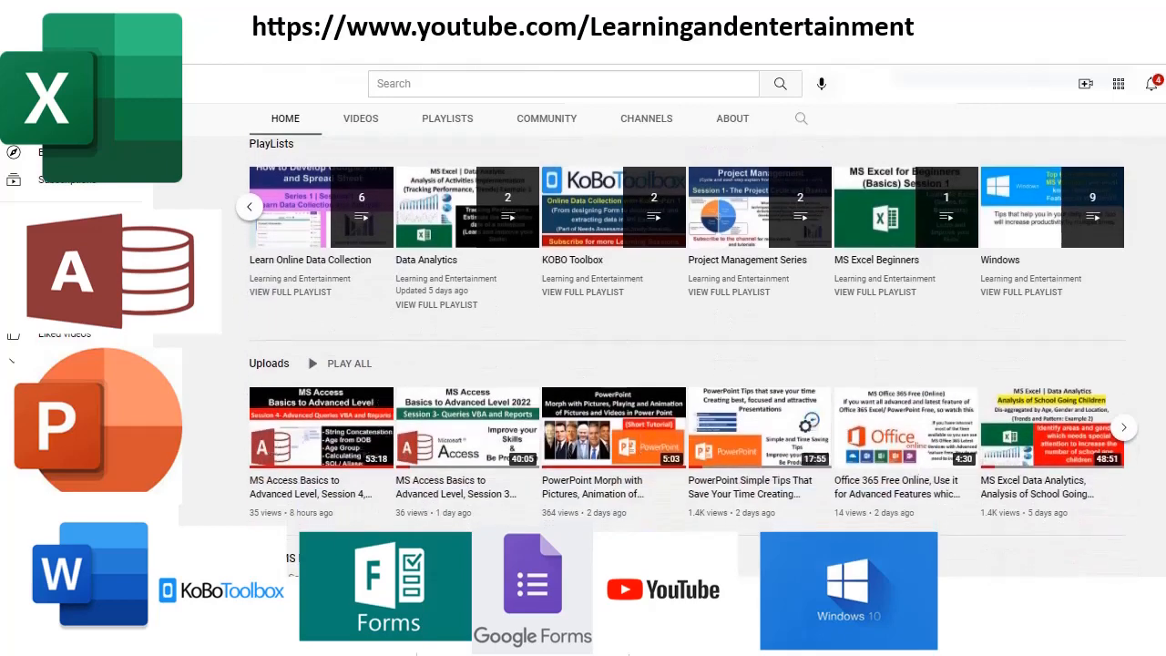
scroll(545, 456, down, 4)
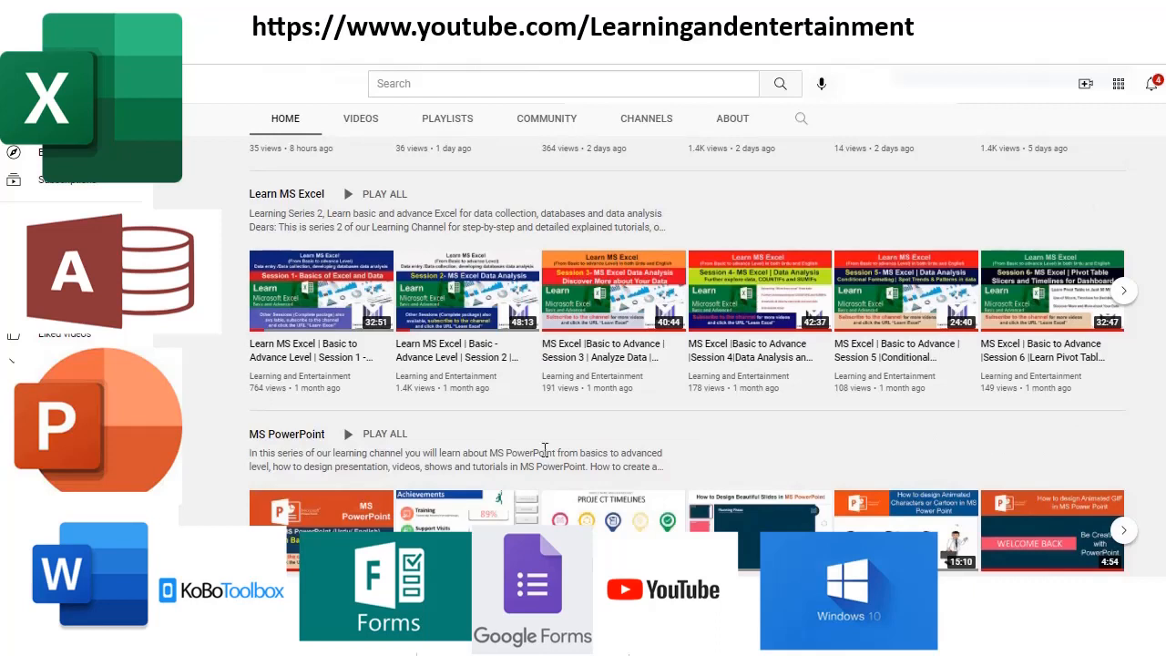
scroll(545, 448, down, 1)
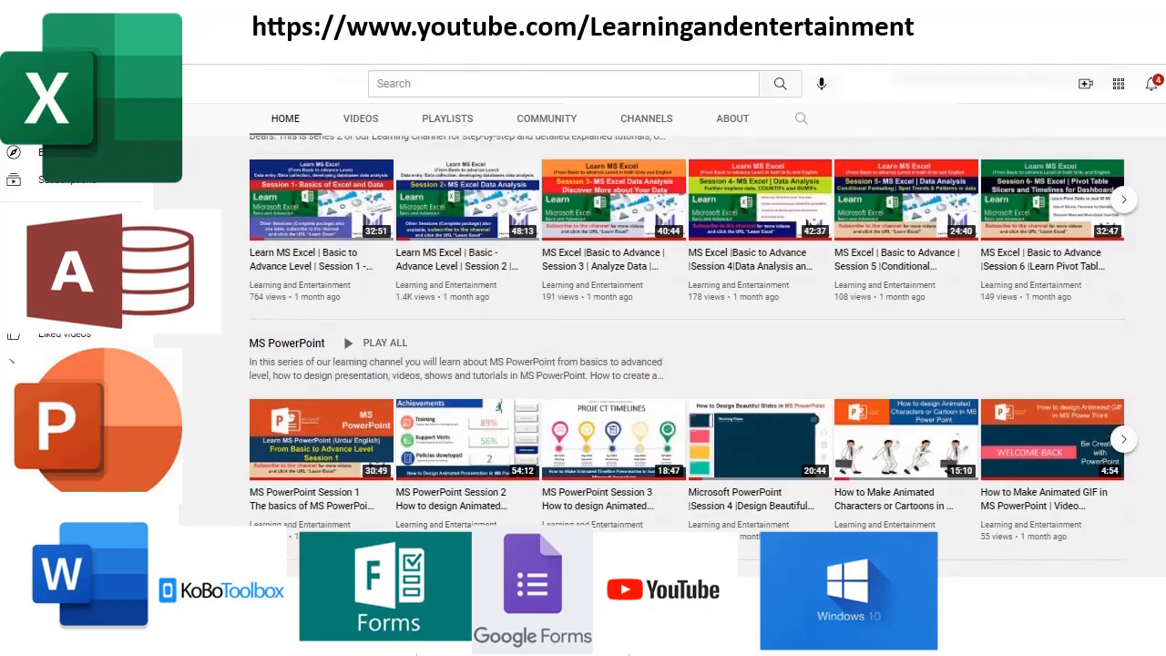
scroll(332, 455, up, 5)
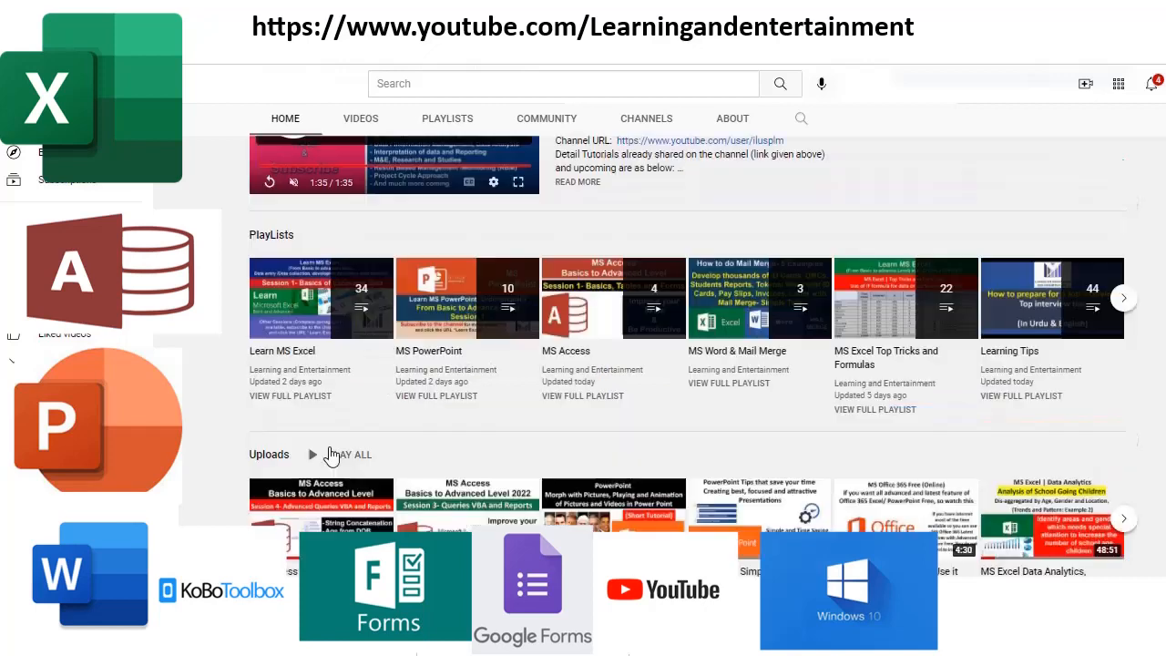